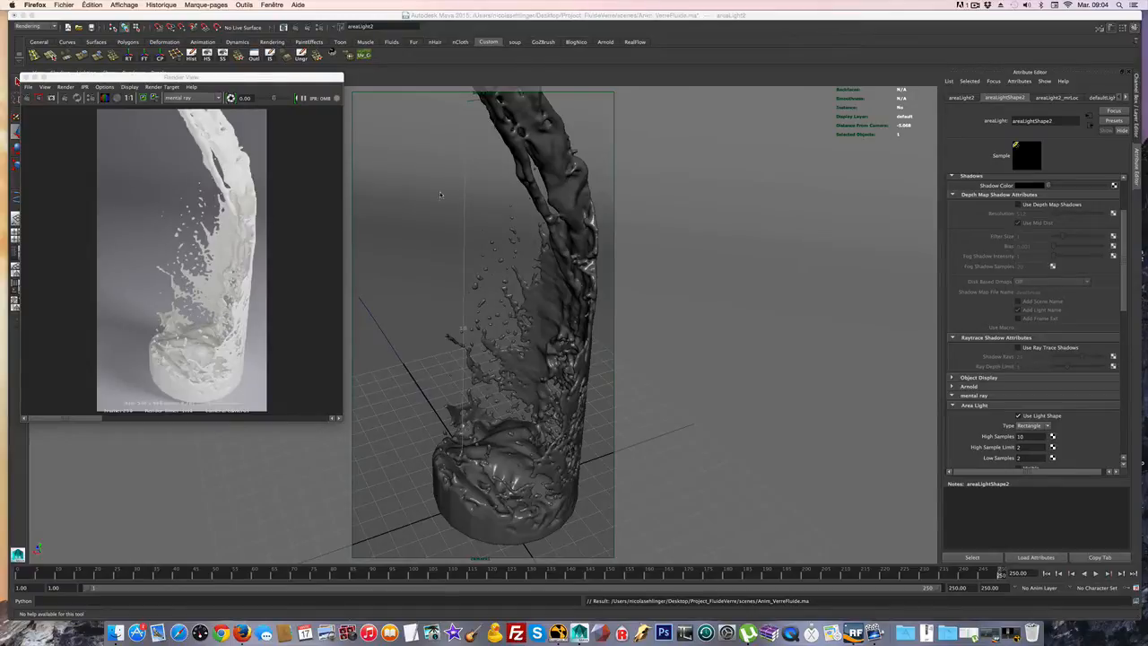
Open the anim_fluide (converti) movie from the Finder and place its enlarged player beside the Maya viewport.
{"action": "left_click_drag", "start_coordinate": [224, 79], "coordinate": [301, 80]}
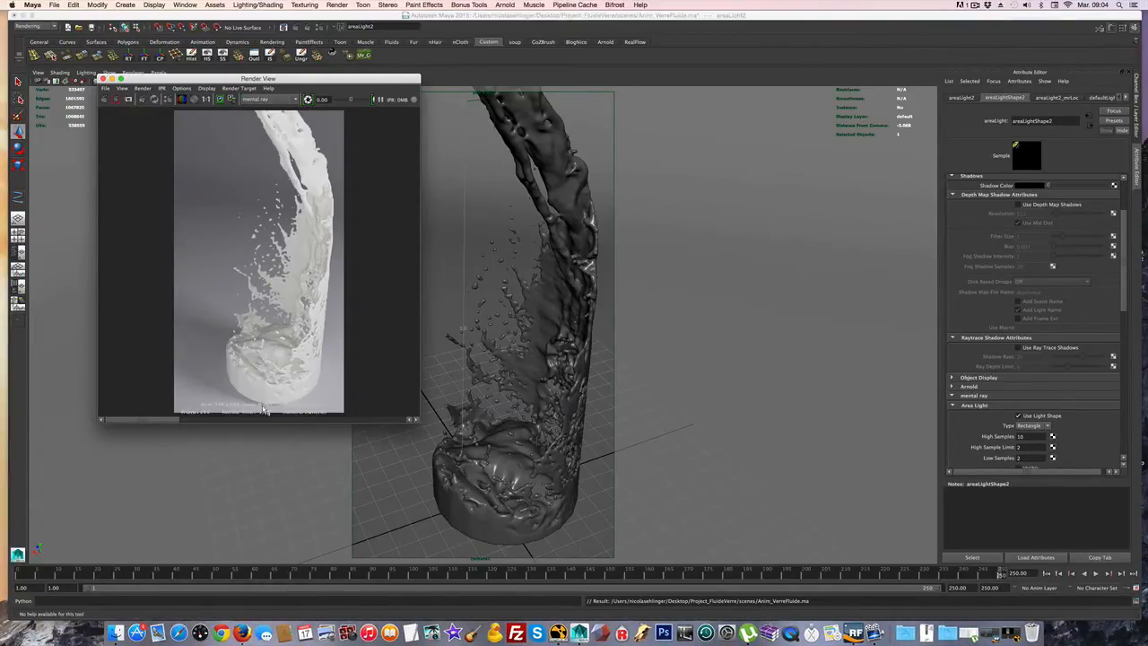
{"action": "left_click", "coordinate": [115, 630]}
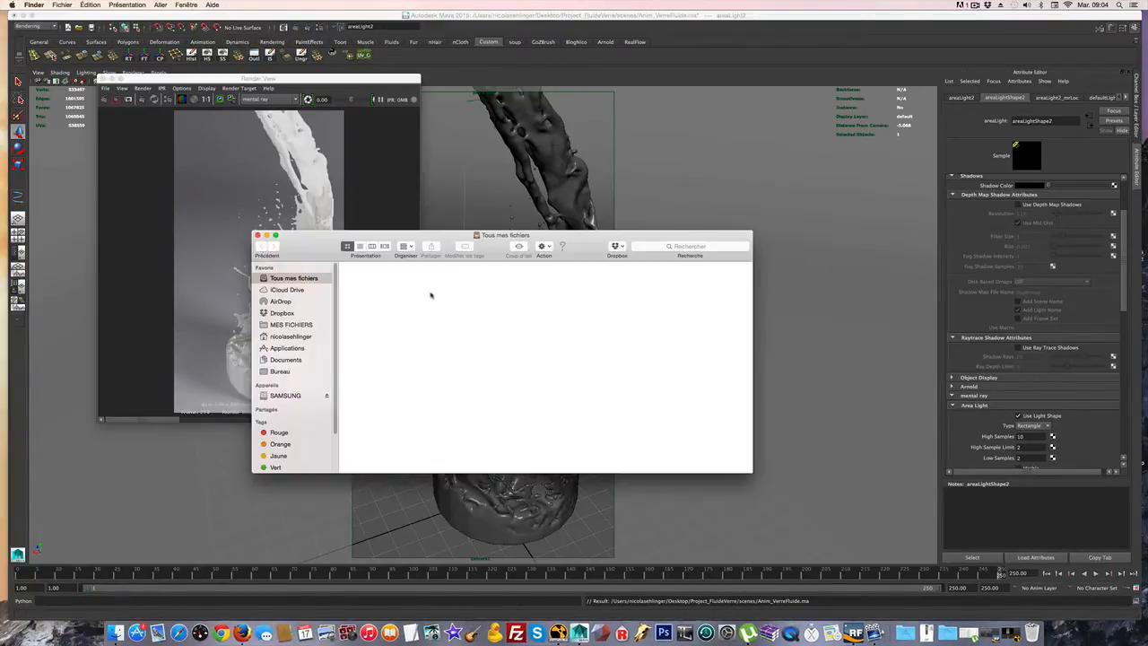
{"action": "left_click_drag", "start_coordinate": [318, 247], "coordinate": [1147, 285]}
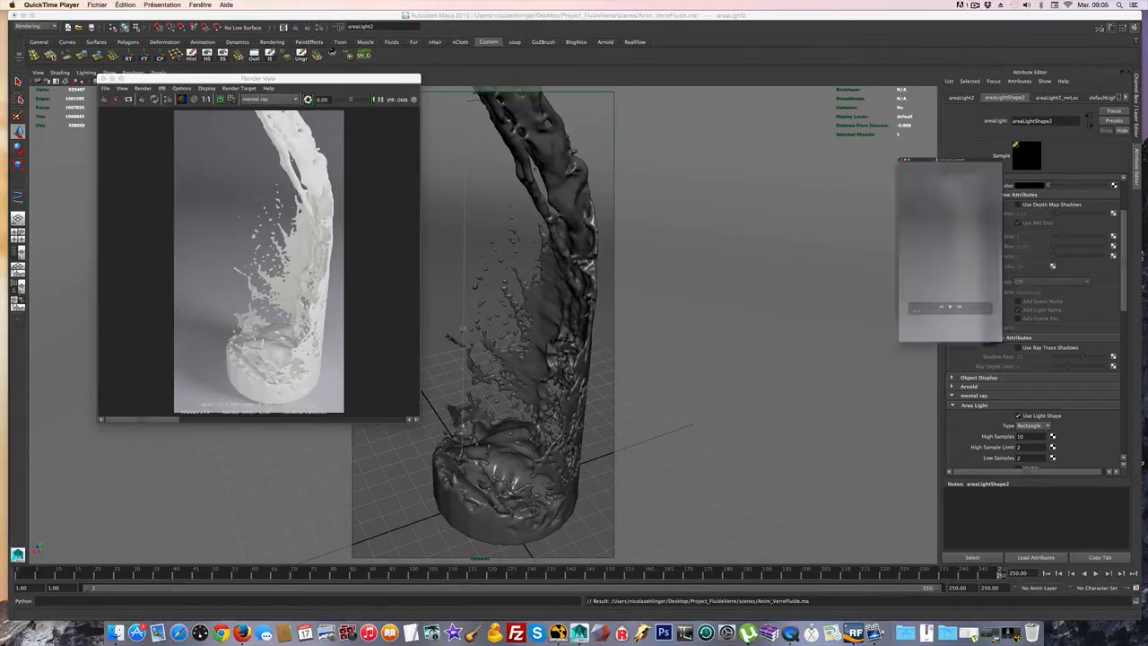
{"action": "left_click_drag", "start_coordinate": [239, 199], "coordinate": [847, 91]}
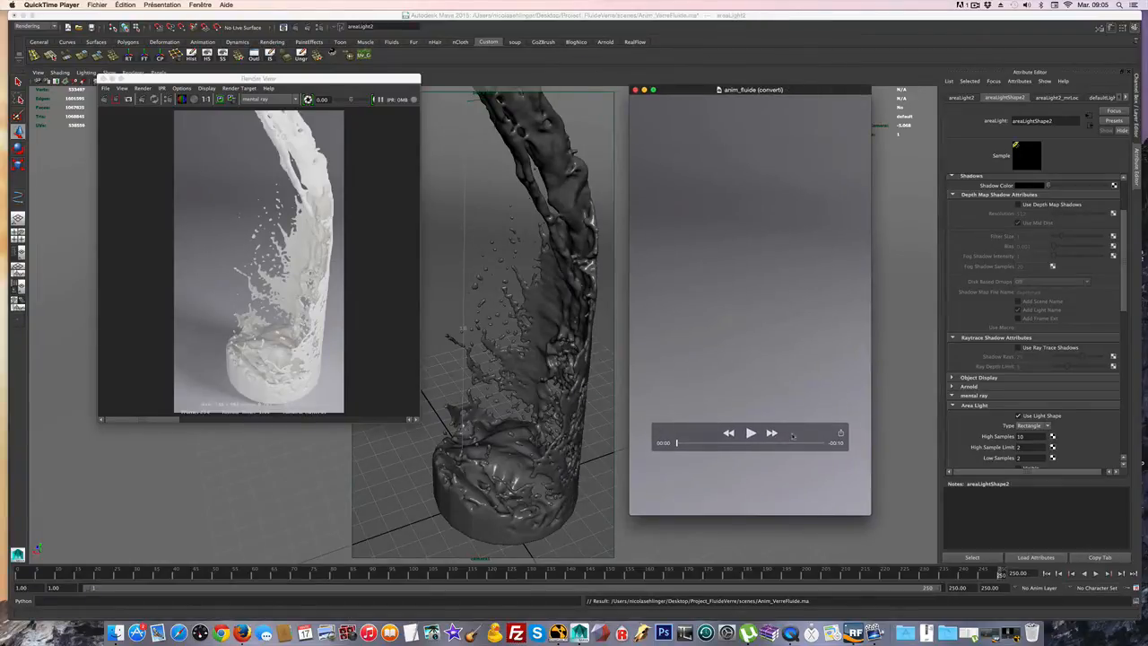
{"action": "left_click_drag", "start_coordinate": [793, 436], "coordinate": [775, 111]}
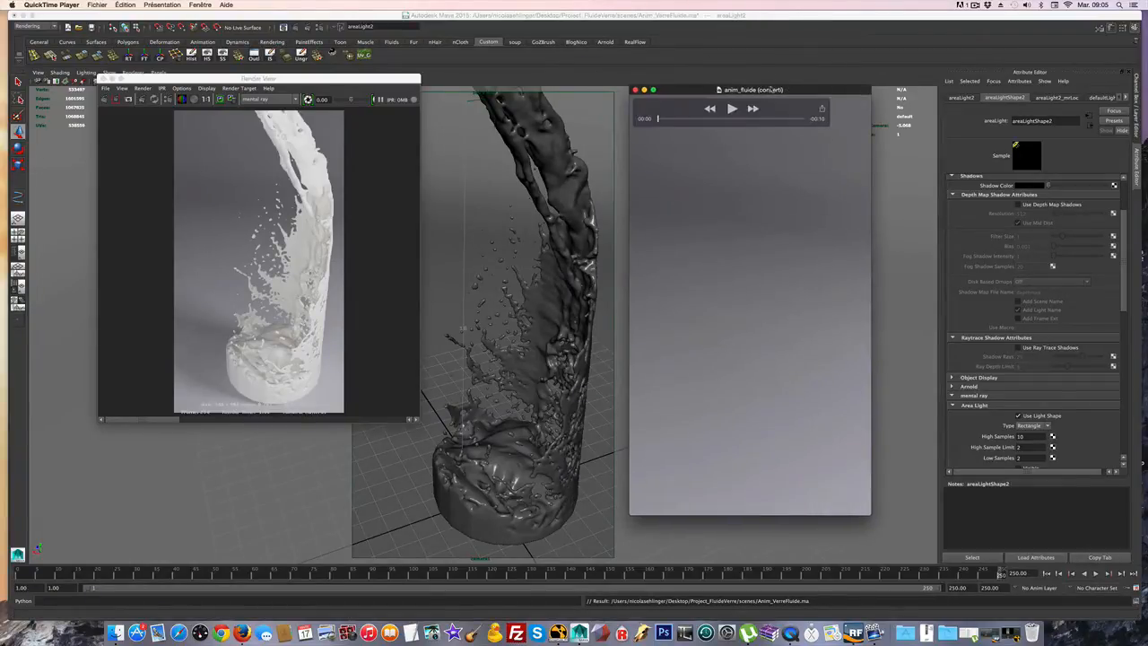
Play the anim_fluide movie through to the end and close it.
{"action": "left_click", "coordinate": [732, 109]}
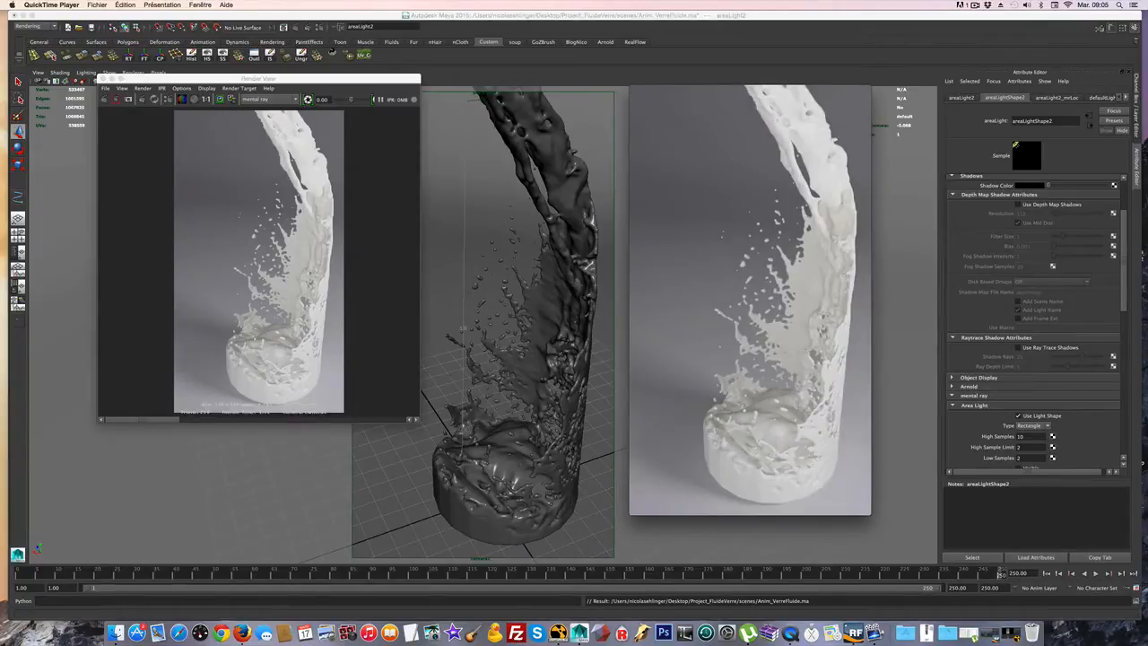
{"action": "mouse_move", "coordinate": [755, 140]}
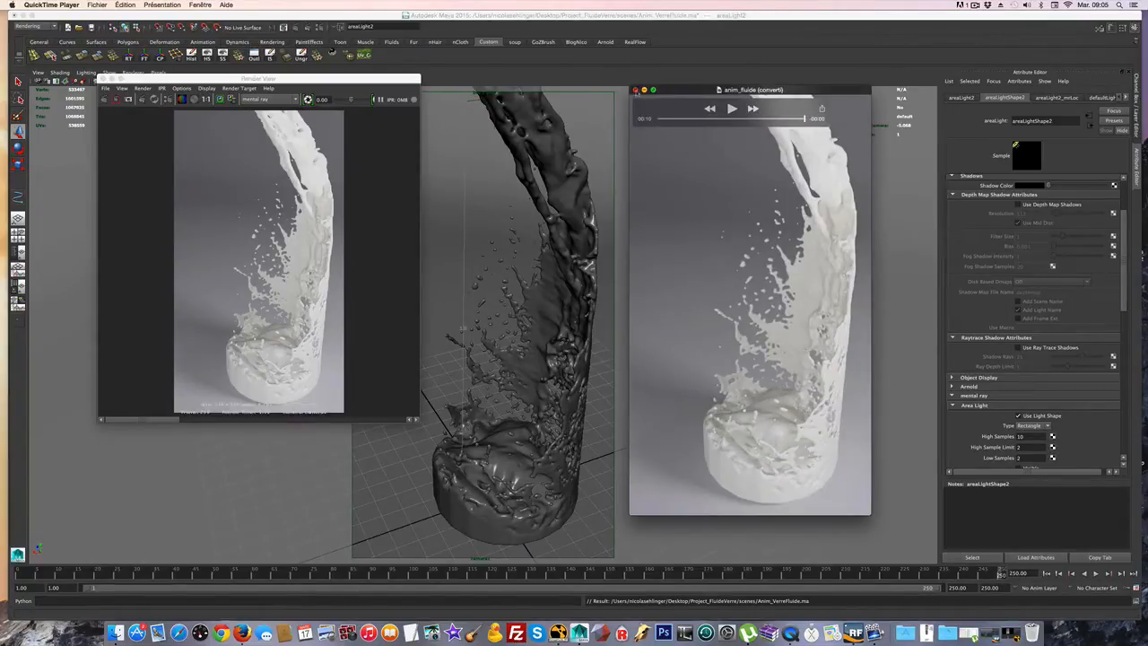
{"action": "left_click", "coordinate": [635, 89]}
Move the Render View window clear of the viewport and switch the viewport to the persp camera.
{"action": "left_click_drag", "start_coordinate": [302, 80], "coordinate": [265, 96]}
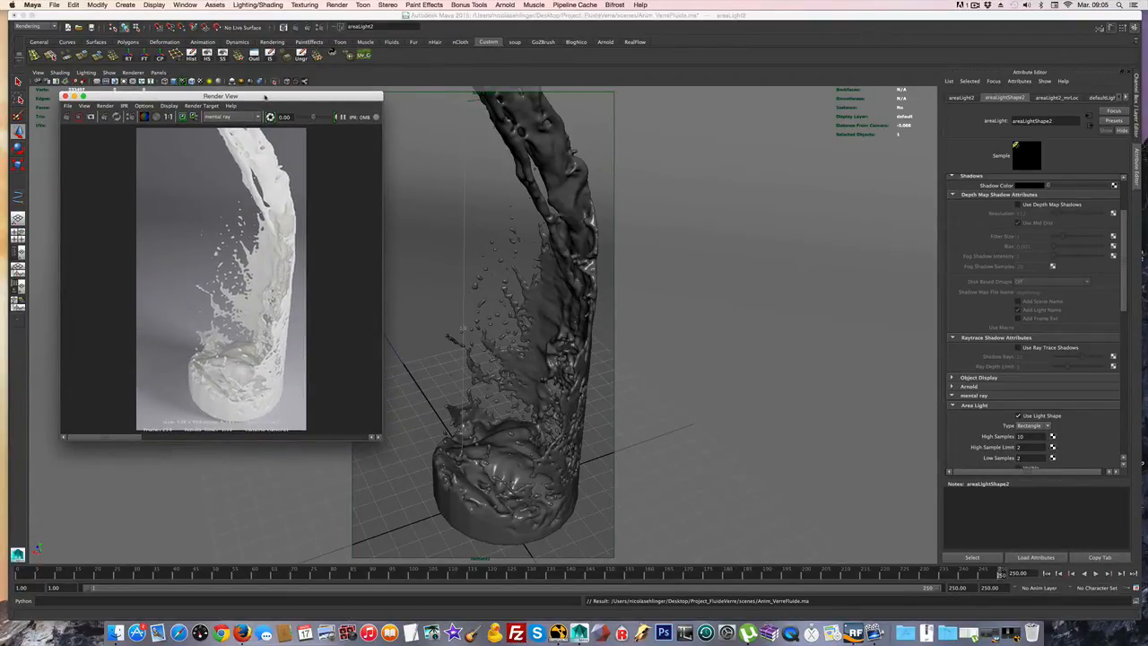
{"action": "left_click_drag", "start_coordinate": [264, 96], "coordinate": [961, 168]}
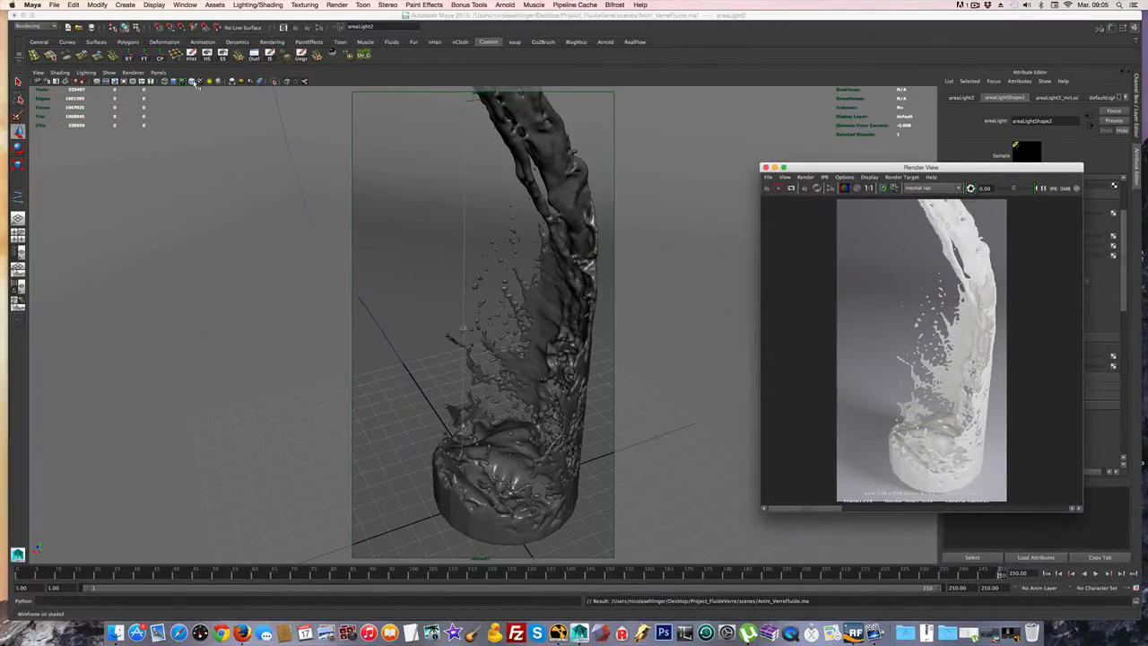
{"action": "left_click", "coordinate": [157, 73]}
{"action": "mouse_move", "coordinate": [179, 80]}
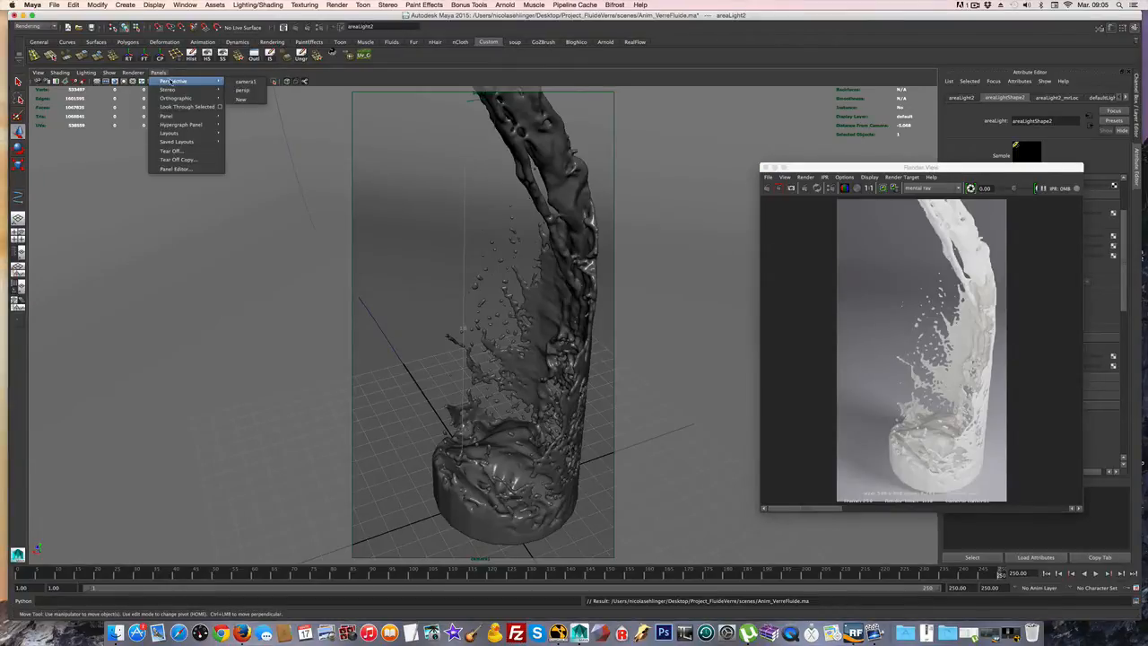
{"action": "left_click", "coordinate": [237, 92]}
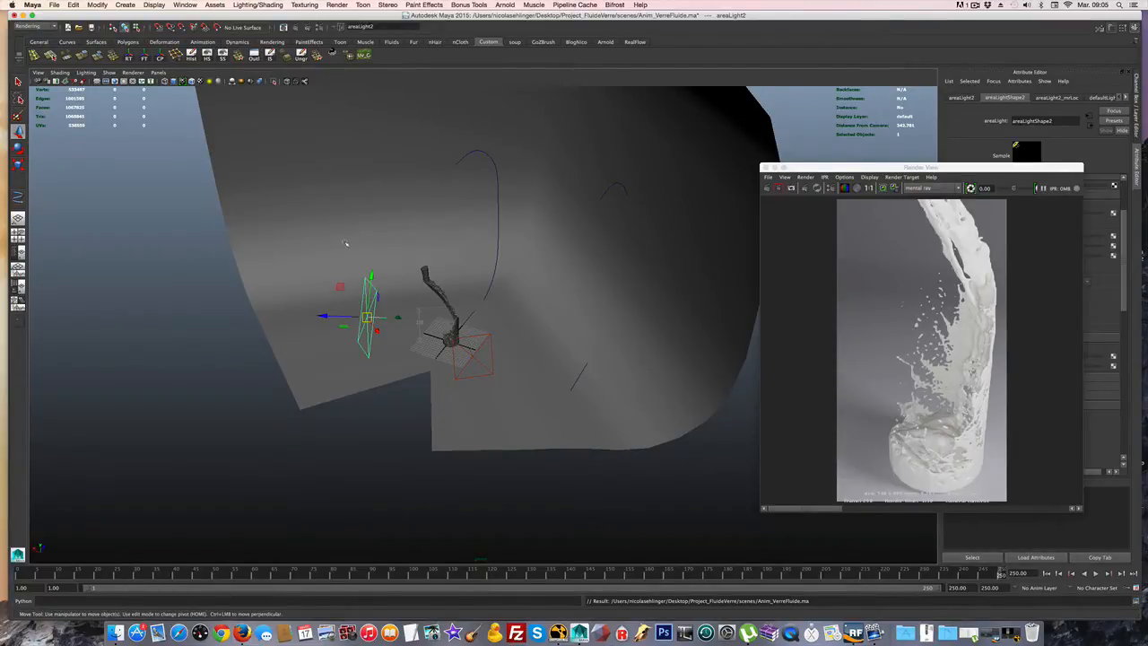
Examine the fluid, the curved backdrop and the area lights from several angles in the perspective view.
{"action": "left_click_drag", "start_coordinate": [345, 243], "coordinate": [468, 286], "text": "alt"}
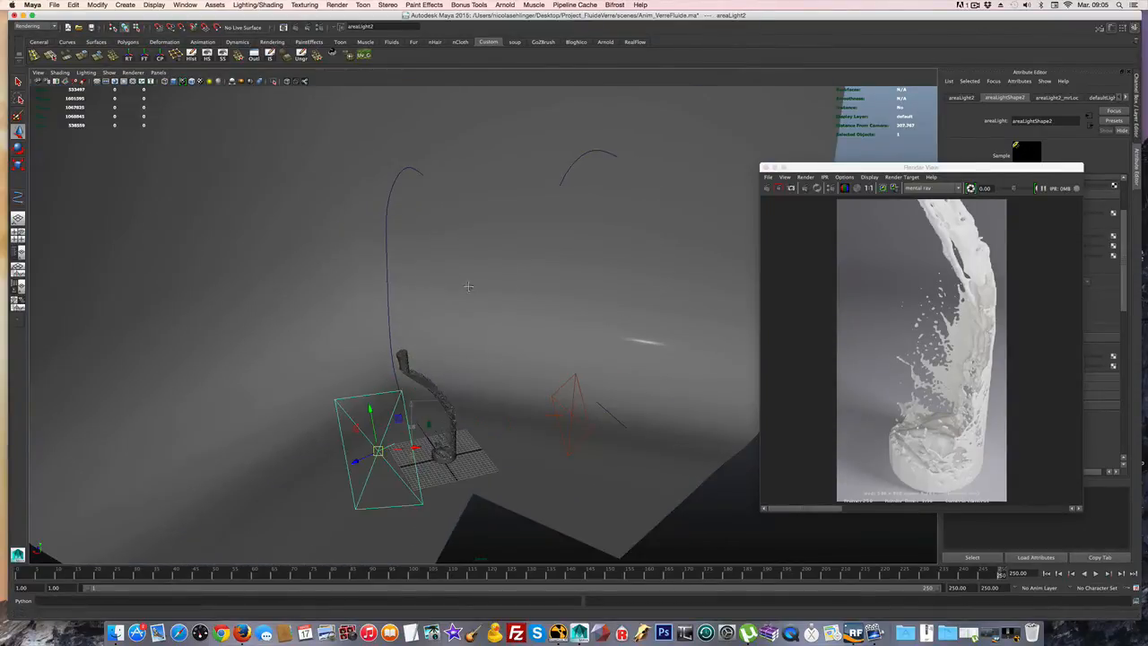
{"action": "middle_click_drag", "start_coordinate": [468, 286], "coordinate": [502, 244], "text": "alt"}
{"action": "left_click_drag", "start_coordinate": [502, 244], "coordinate": [494, 252], "text": "alt"}
{"action": "right_click_drag", "start_coordinate": [494, 252], "coordinate": [490, 264], "text": "alt"}
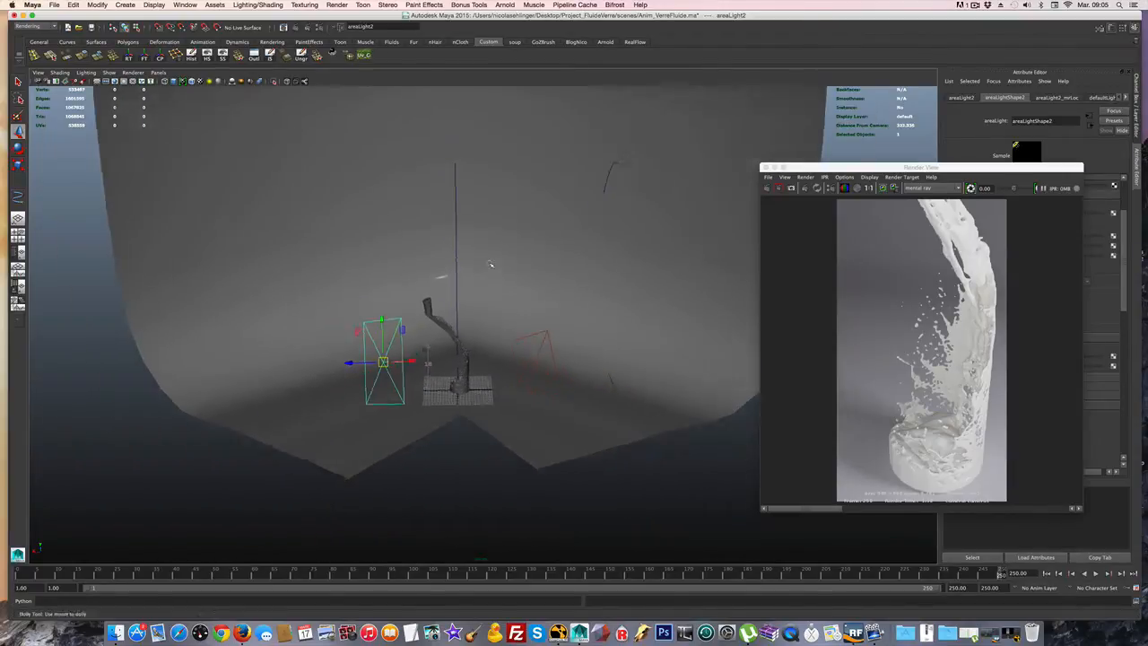
{"action": "scroll", "coordinate": [490, 265], "scroll_direction": "up", "scroll_amount": 4}
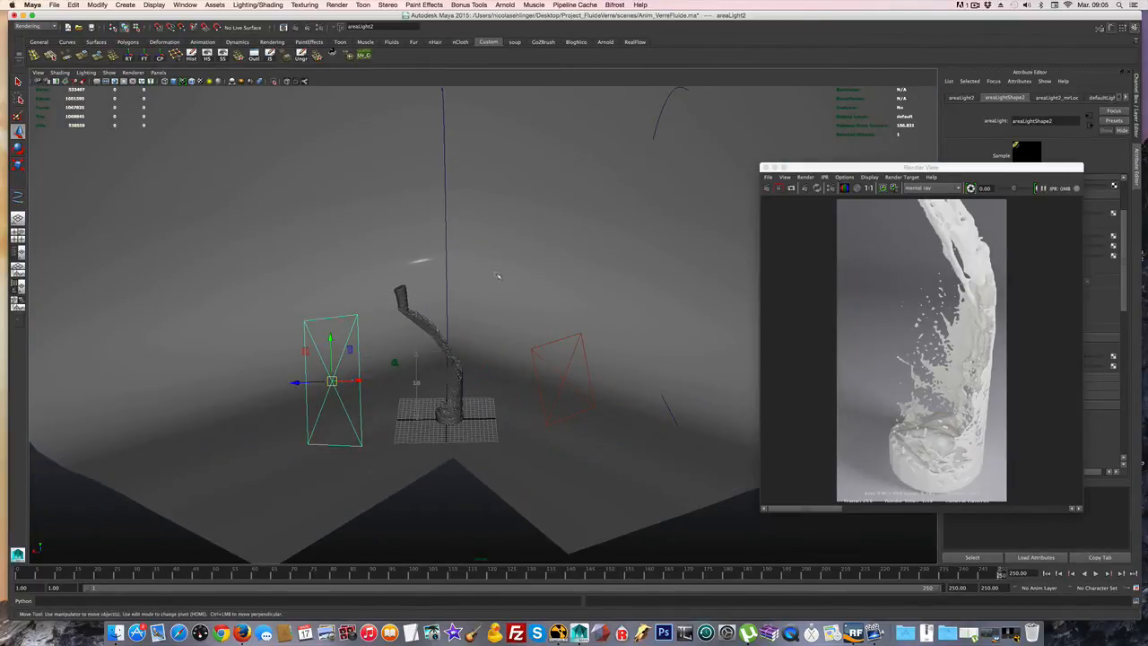
{"action": "left_click_drag", "start_coordinate": [497, 277], "coordinate": [538, 279], "text": "alt"}
{"action": "scroll", "coordinate": [538, 278], "scroll_direction": "up", "scroll_amount": 5}
{"action": "scroll", "coordinate": [530, 279], "scroll_direction": "down", "scroll_amount": 10}
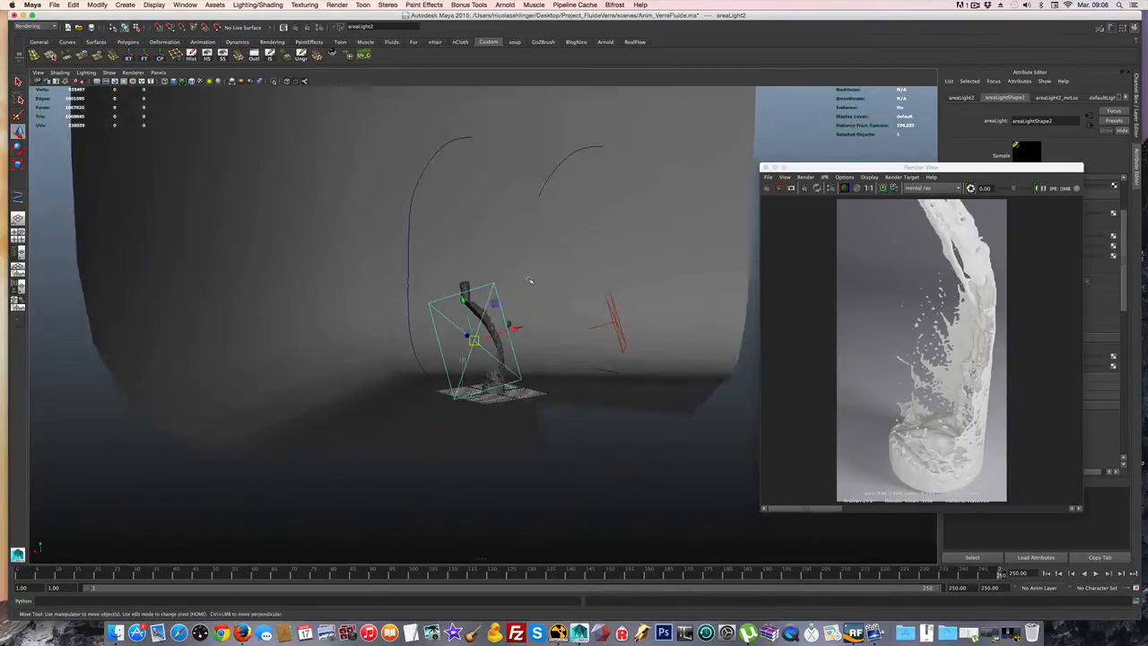
Select the curved backdrop mesh and examine its shape around the fluid.
{"action": "left_click", "coordinate": [401, 225]}
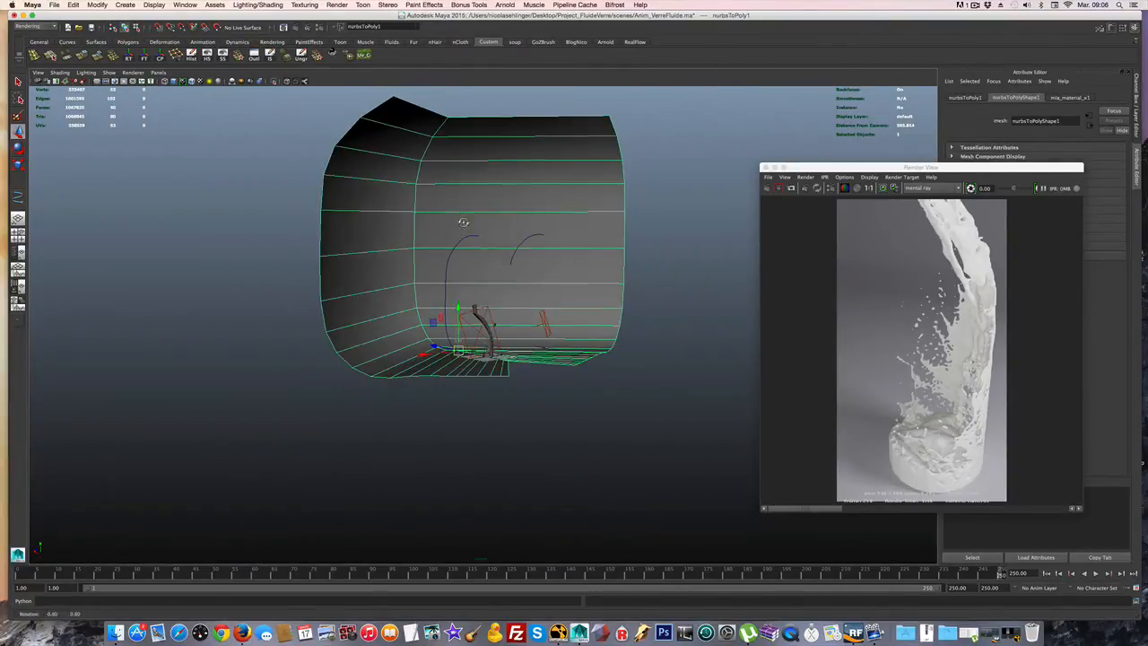
{"action": "left_click_drag", "start_coordinate": [401, 225], "coordinate": [329, 201], "text": "alt"}
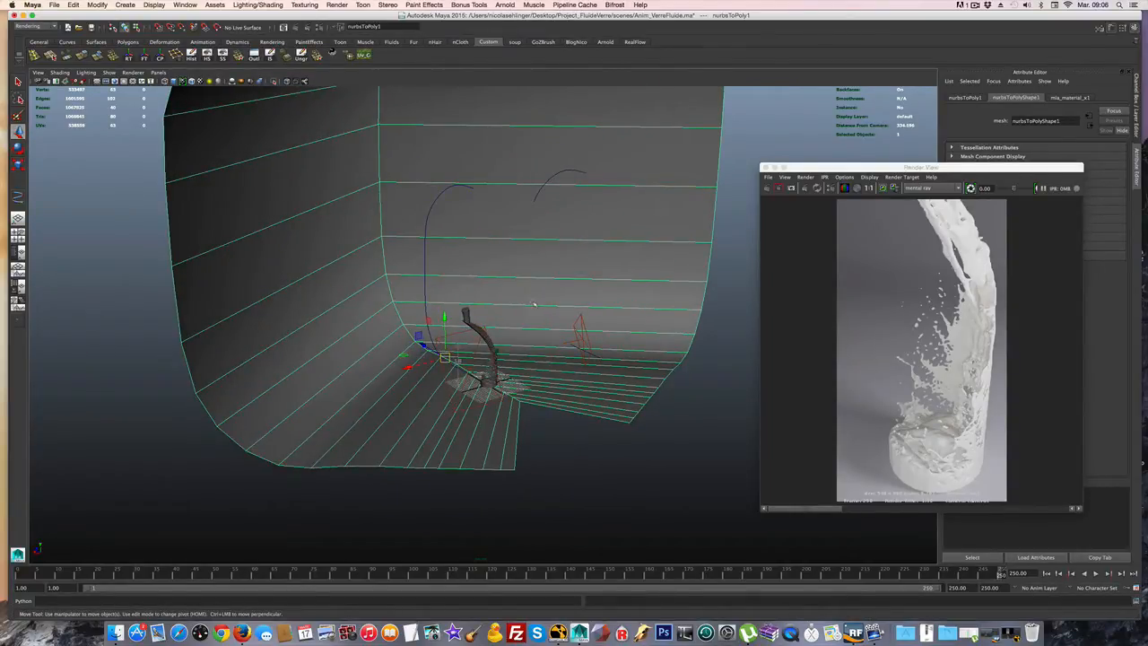
{"action": "scroll", "coordinate": [533, 303], "scroll_direction": "down", "scroll_amount": 5}
{"action": "scroll", "coordinate": [534, 304], "scroll_direction": "up", "scroll_amount": 8}
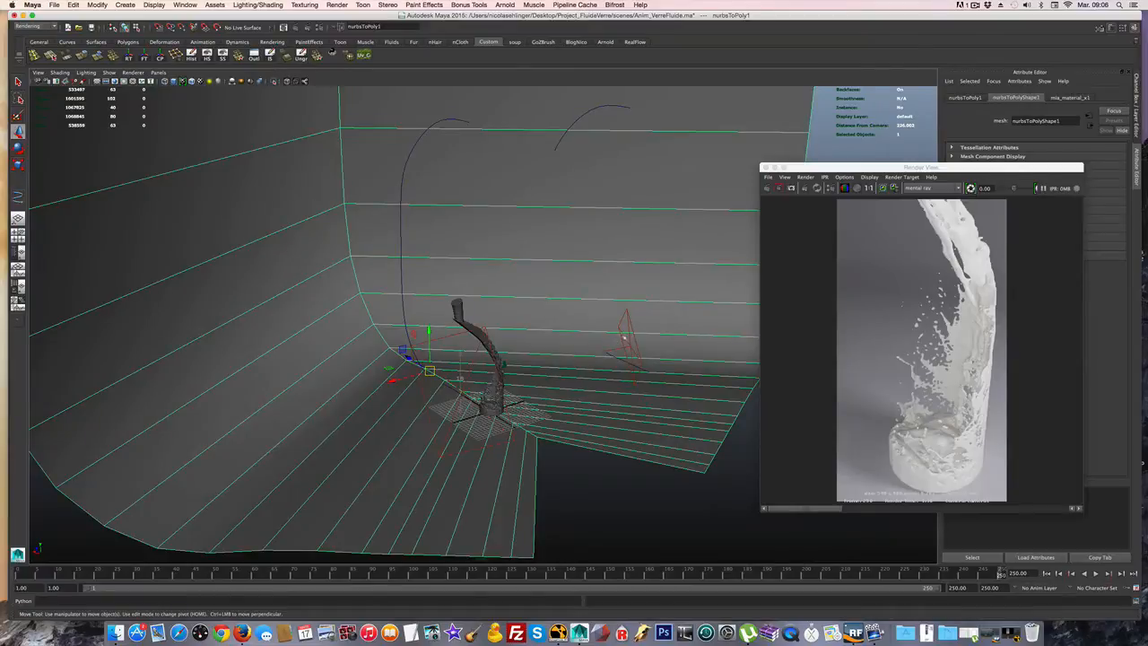
Select areaLight1 and areaLight2 in turn, and minimise the Render View window.
{"action": "left_click", "coordinate": [624, 338]}
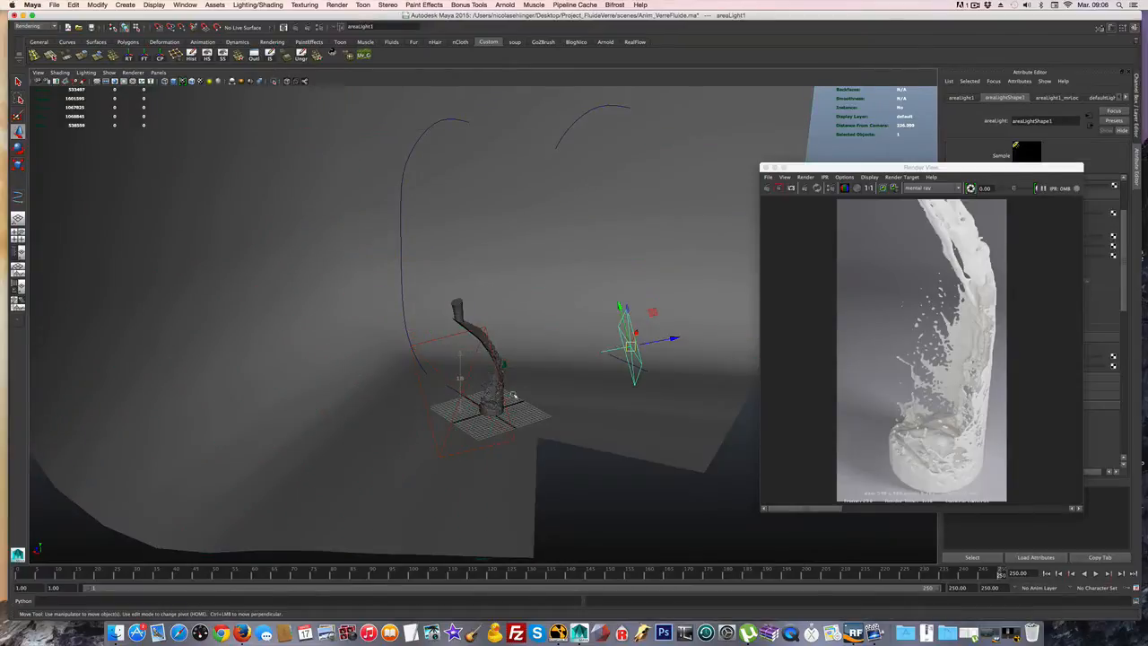
{"action": "left_click", "coordinate": [423, 391]}
{"action": "double_click", "coordinate": [920, 167]}
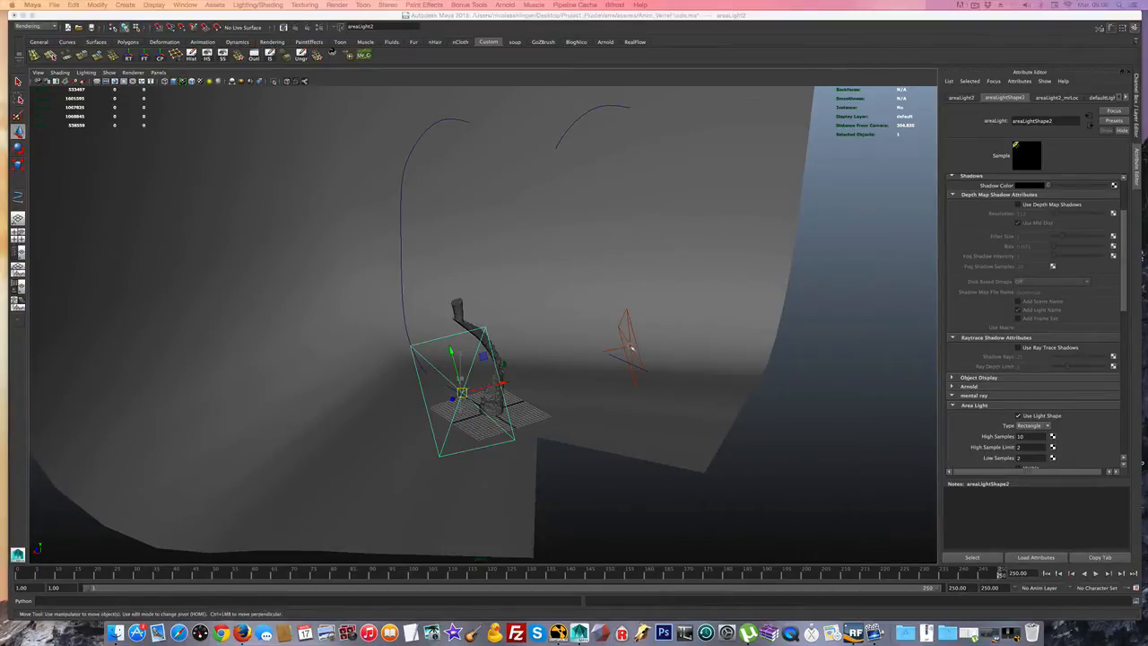
Select areaLight1, review its attributes and open the mib_blackbody node connected to its color.
{"action": "left_click", "coordinate": [631, 347]}
{"action": "scroll", "coordinate": [997, 298], "scroll_direction": "down", "scroll_amount": 3}
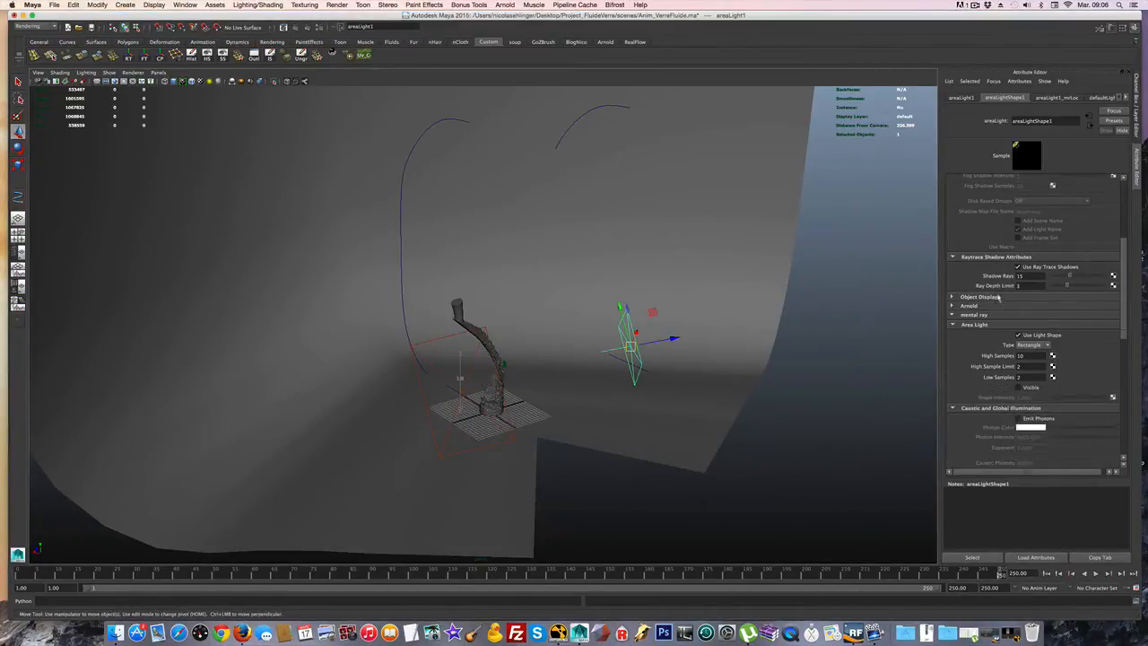
{"action": "scroll", "coordinate": [997, 299], "scroll_direction": "up", "scroll_amount": 4}
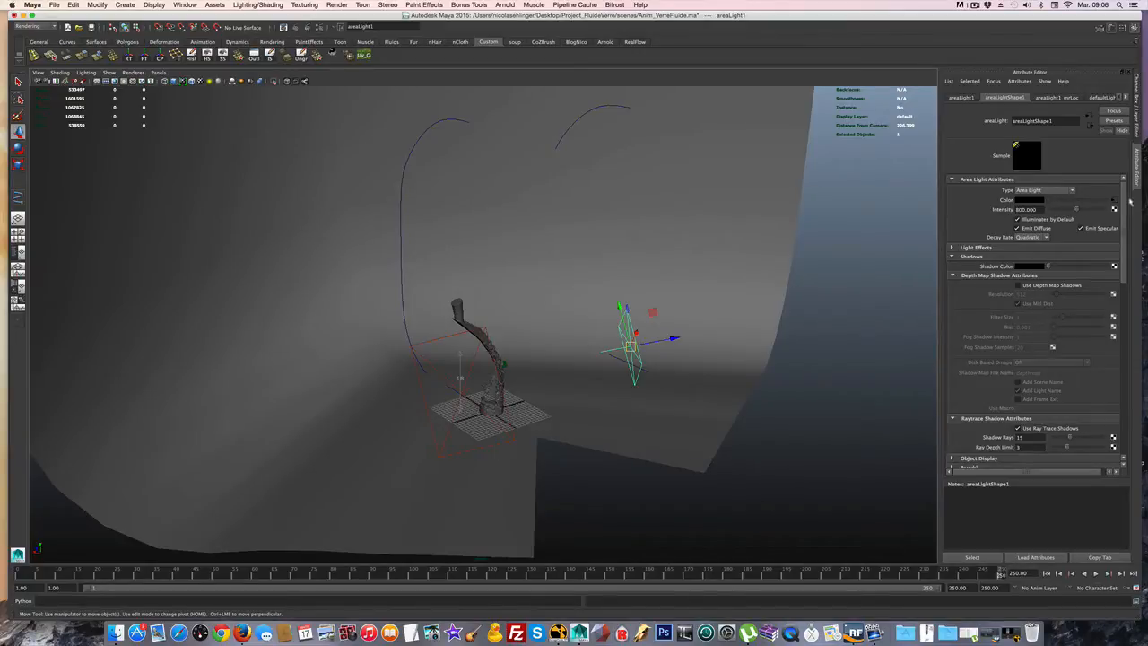
{"action": "left_click", "coordinate": [1113, 203]}
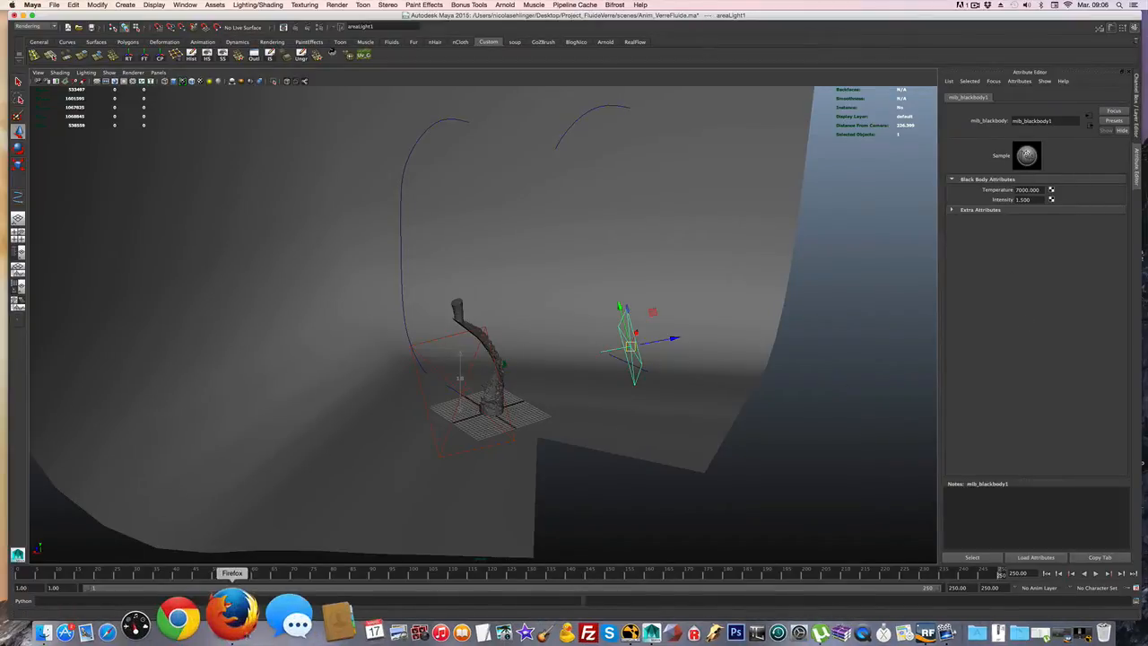
{"action": "left_click", "coordinate": [243, 629]}
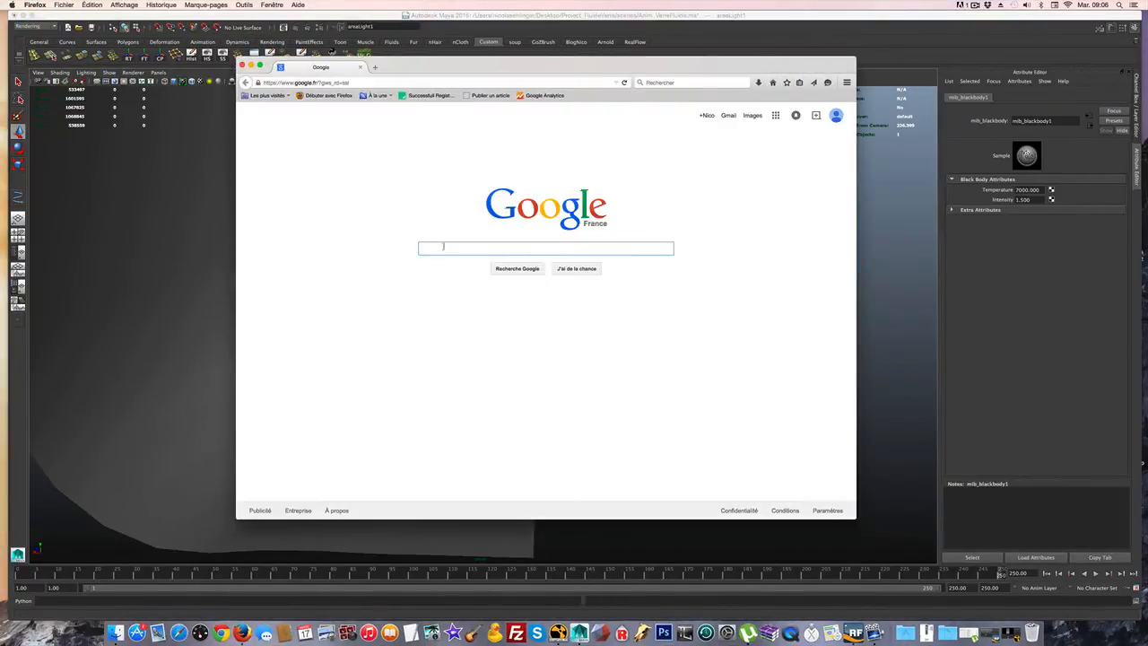
{"action": "type", "text": "calvin"}
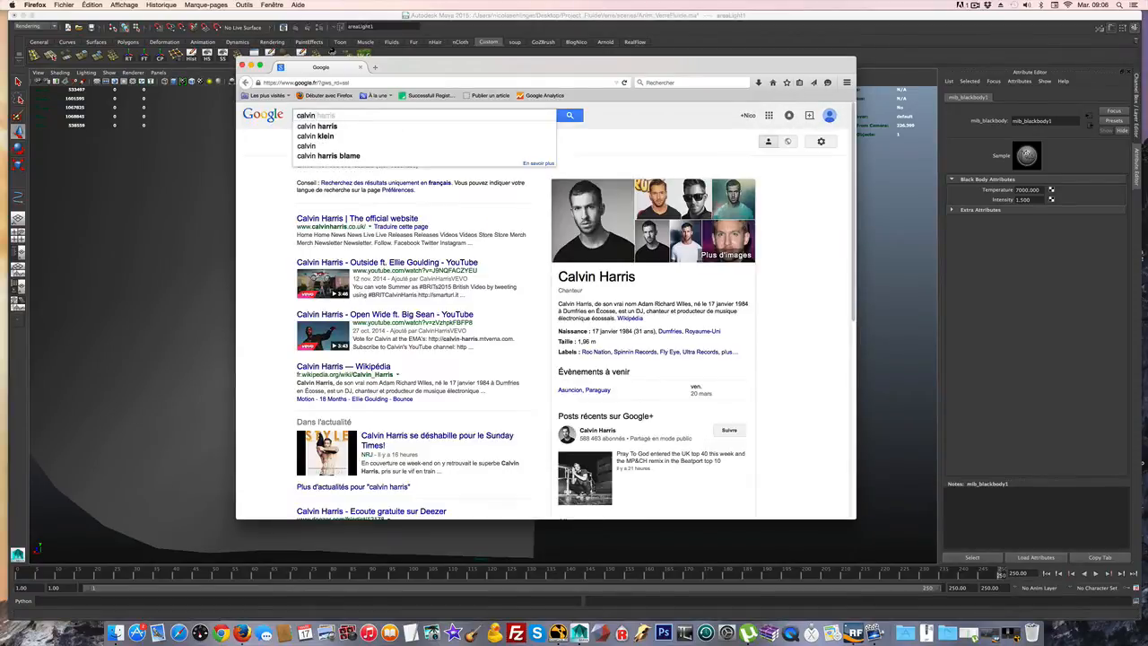
{"action": "type", "text": " t"}
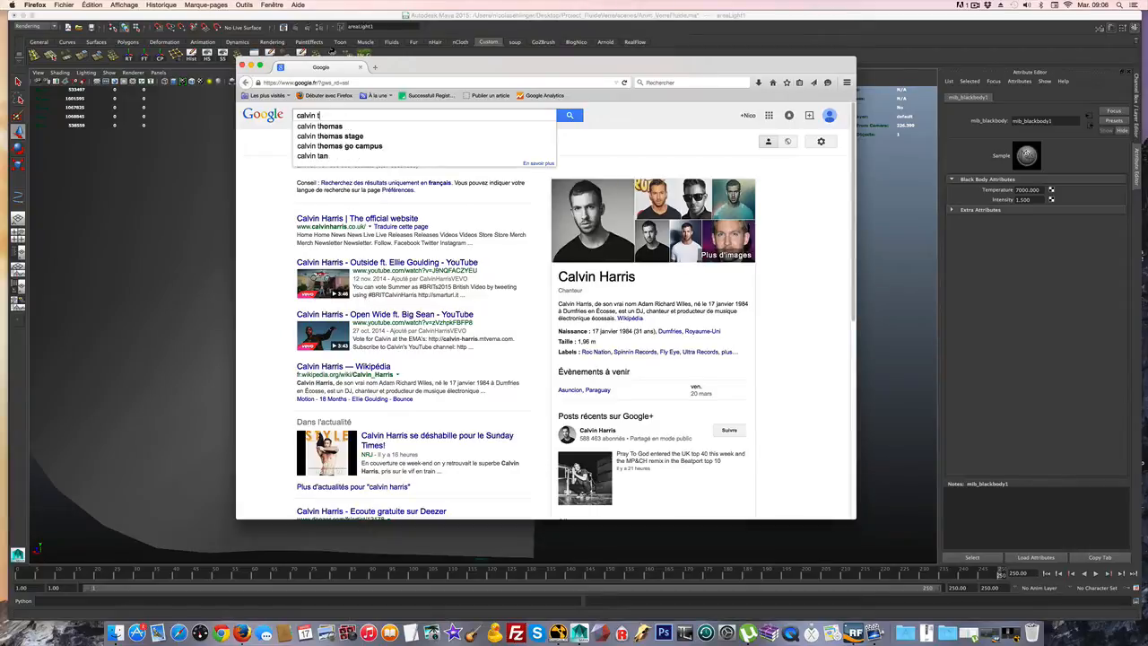
{"action": "type", "text": "emperaru"}
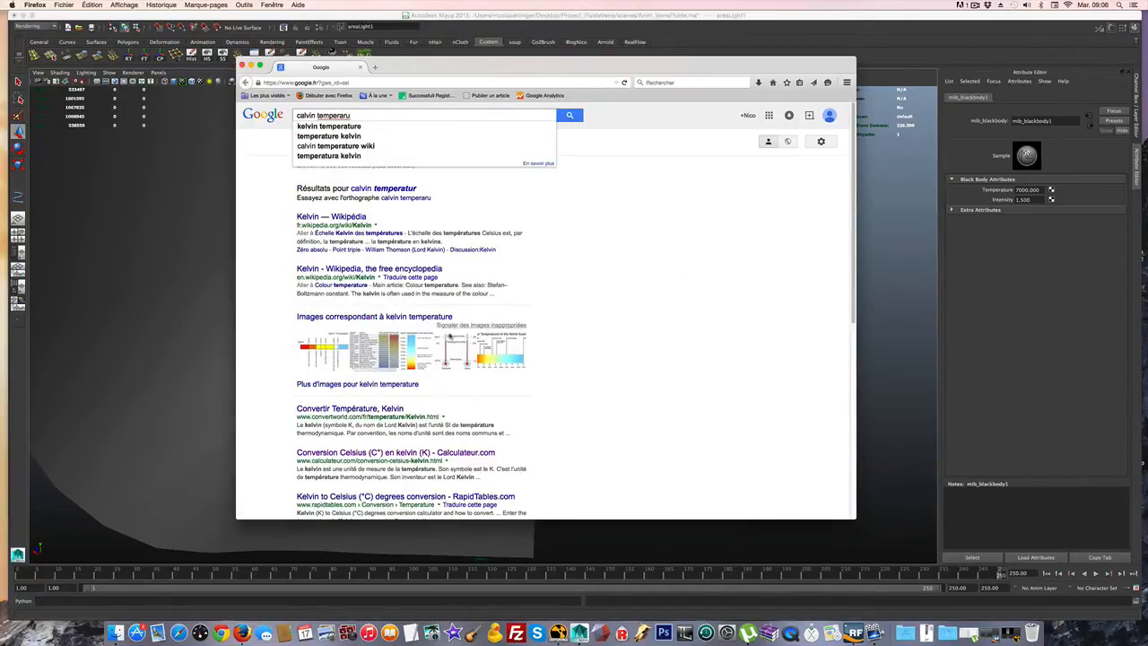
{"action": "left_click", "coordinate": [443, 348]}
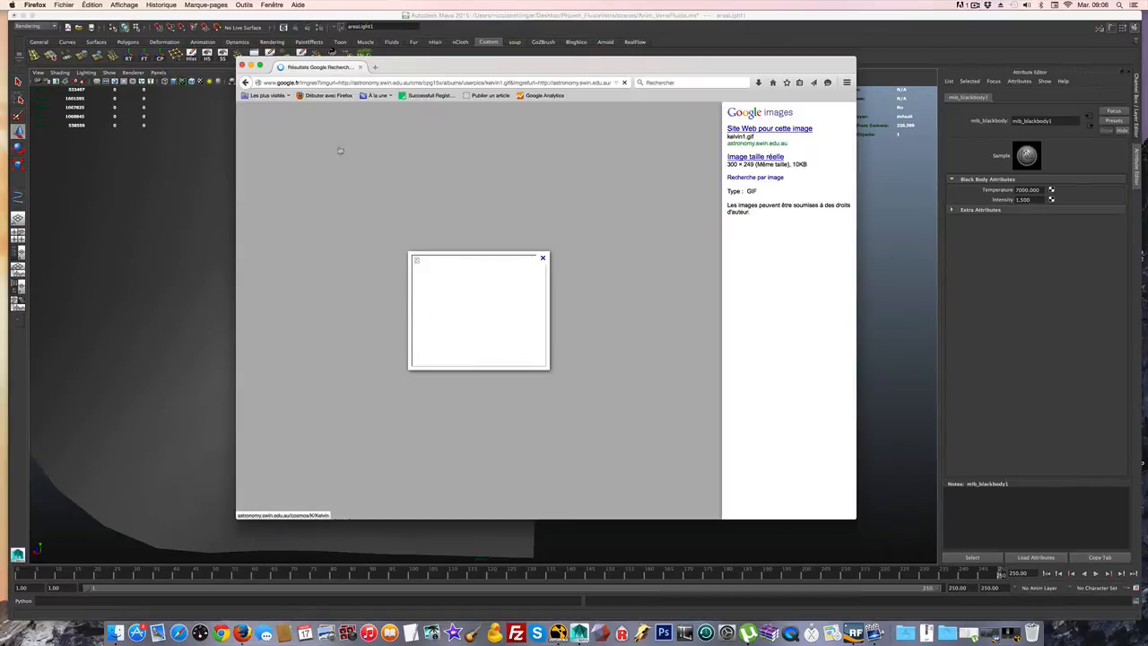
{"action": "left_click", "coordinate": [245, 82]}
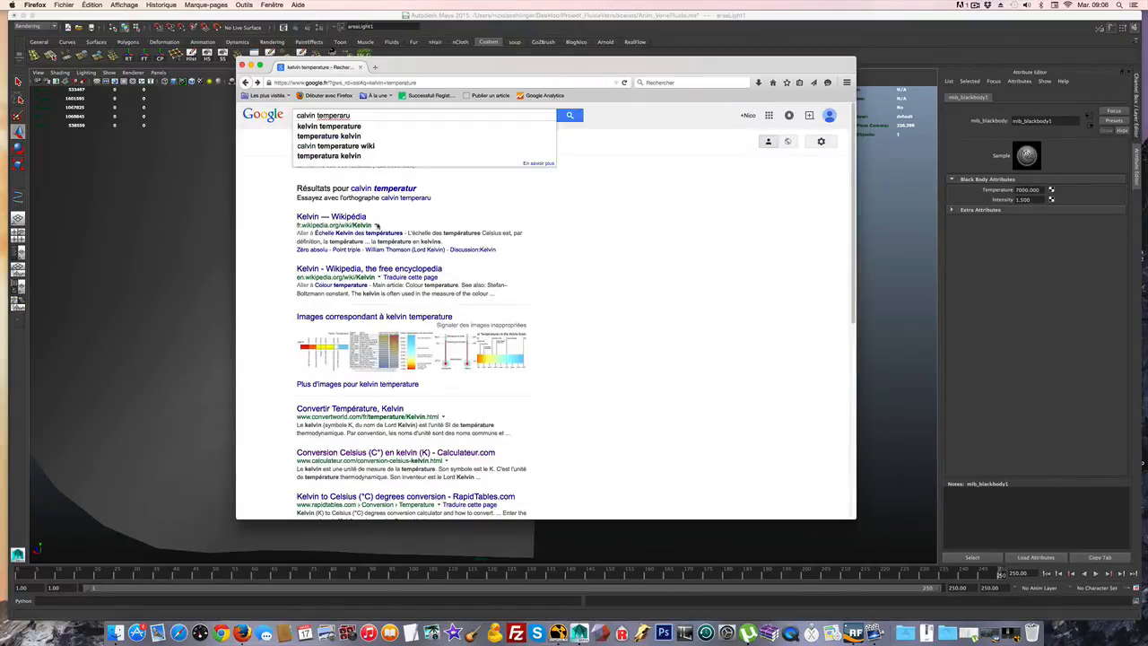
Search Google Images for "kelvin temperature", view the Lamp Color chart from venturelighting.com and close the browser window.
{"action": "left_click", "coordinate": [357, 129]}
{"action": "left_click", "coordinate": [361, 142]}
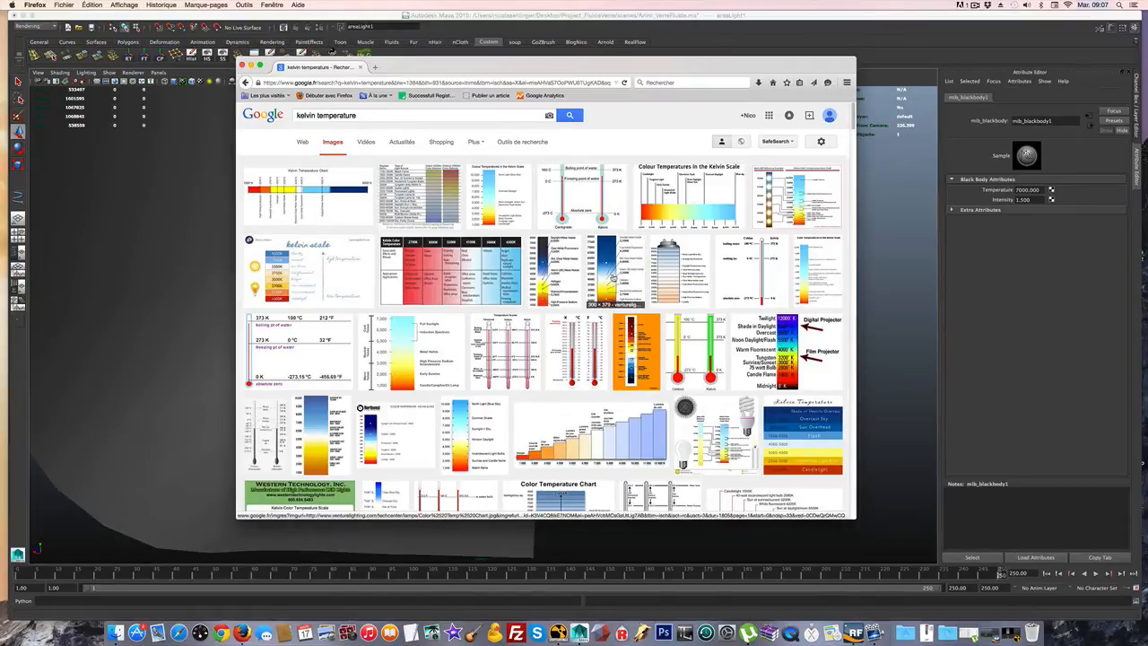
{"action": "left_click", "coordinate": [613, 280]}
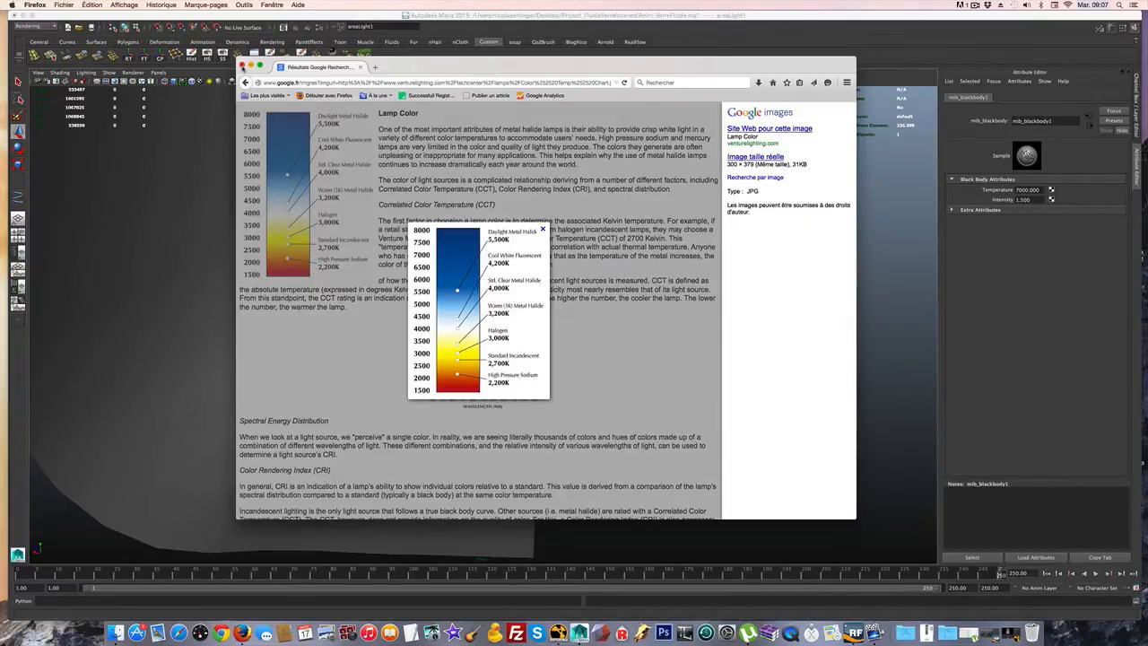
{"action": "left_click", "coordinate": [241, 67]}
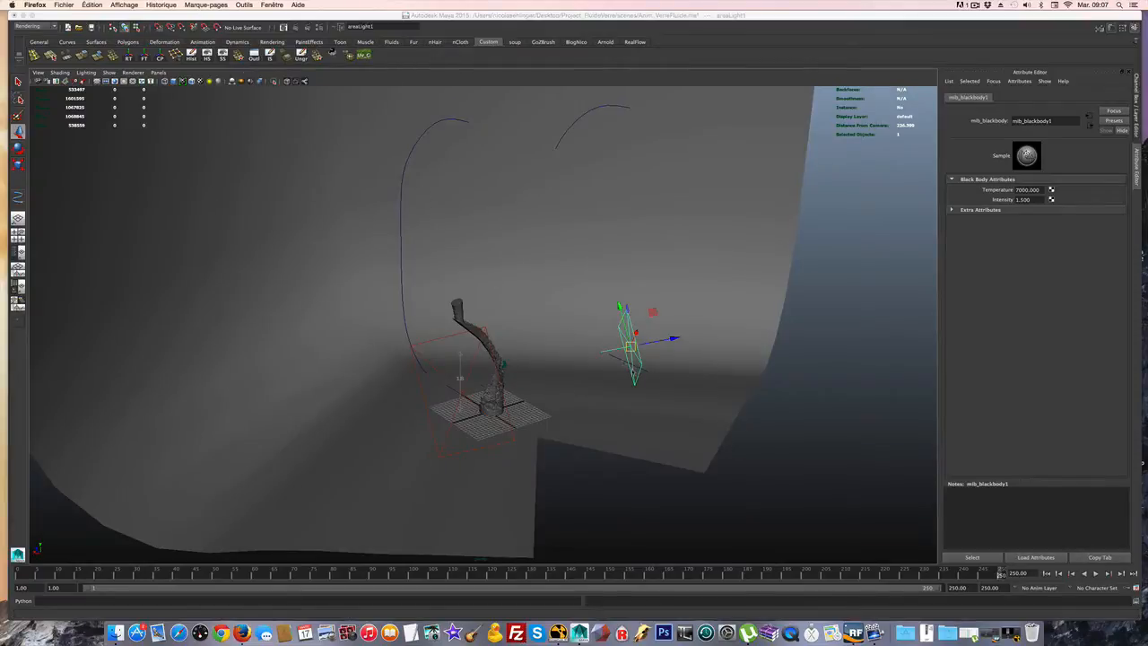
Return to areaLight1's shape attributes in Maya and examine its raytrace shadow and mental ray area light settings.
{"action": "left_click", "coordinate": [812, 373]}
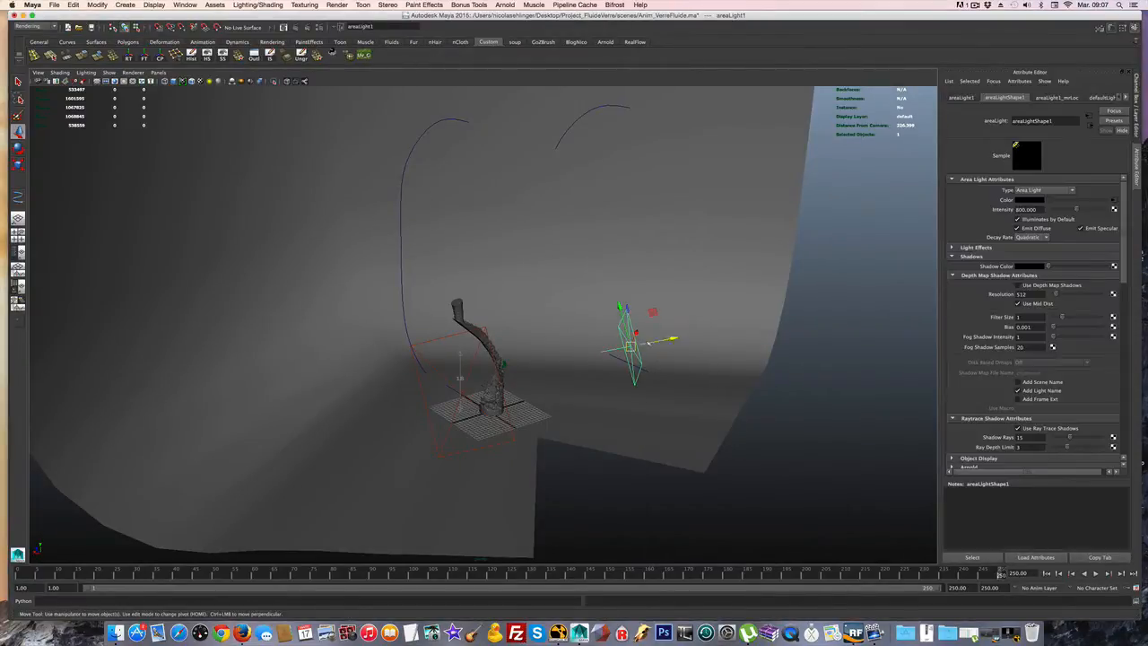
{"action": "scroll", "coordinate": [1015, 388], "scroll_direction": "down", "scroll_amount": 3}
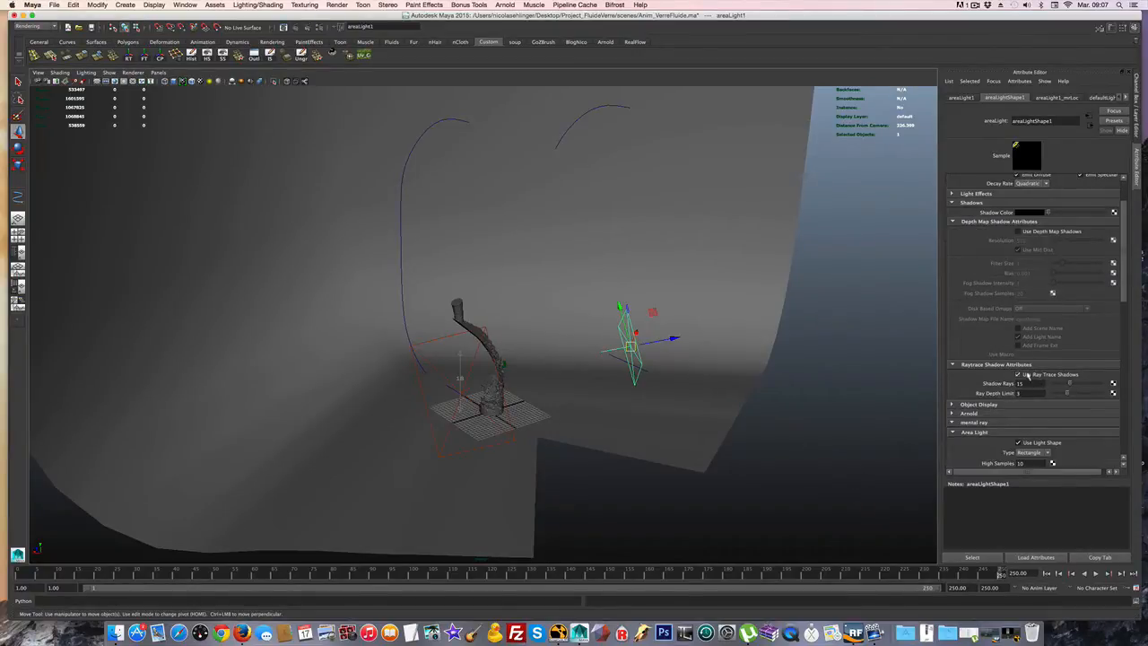
{"action": "scroll", "coordinate": [989, 392], "scroll_direction": "down", "scroll_amount": 3}
{"action": "scroll", "coordinate": [989, 391], "scroll_direction": "down", "scroll_amount": 2}
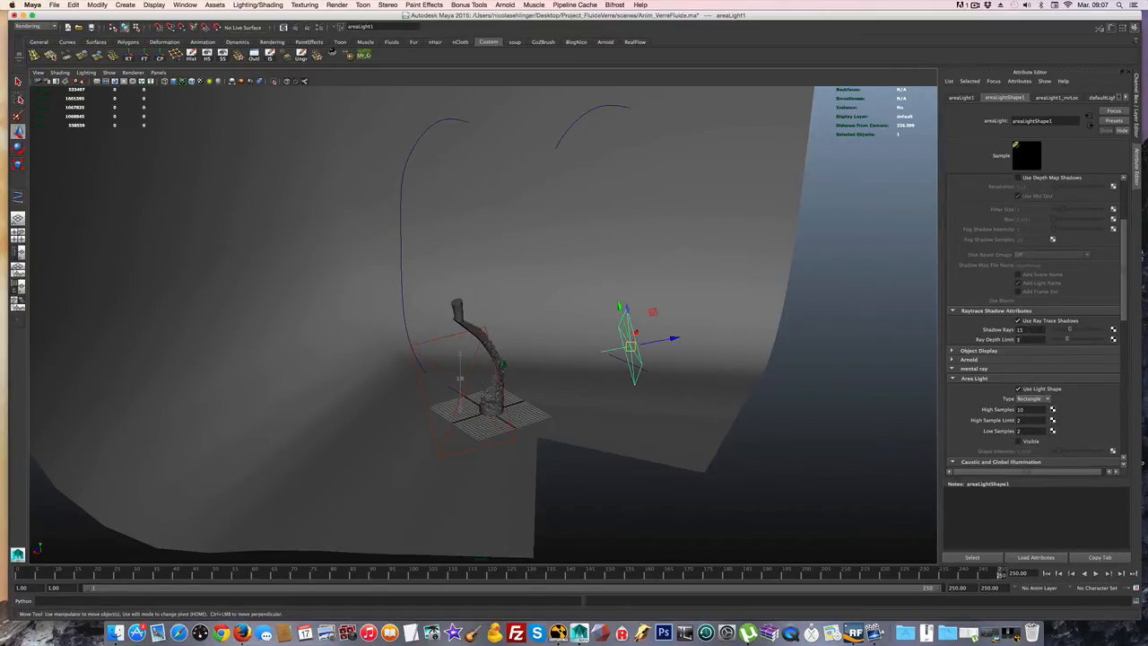
Examine areaLight1's mental ray Caustic and Global Illumination, shadow and shadow map override settings.
{"action": "scroll", "coordinate": [991, 409], "scroll_direction": "down", "scroll_amount": 4}
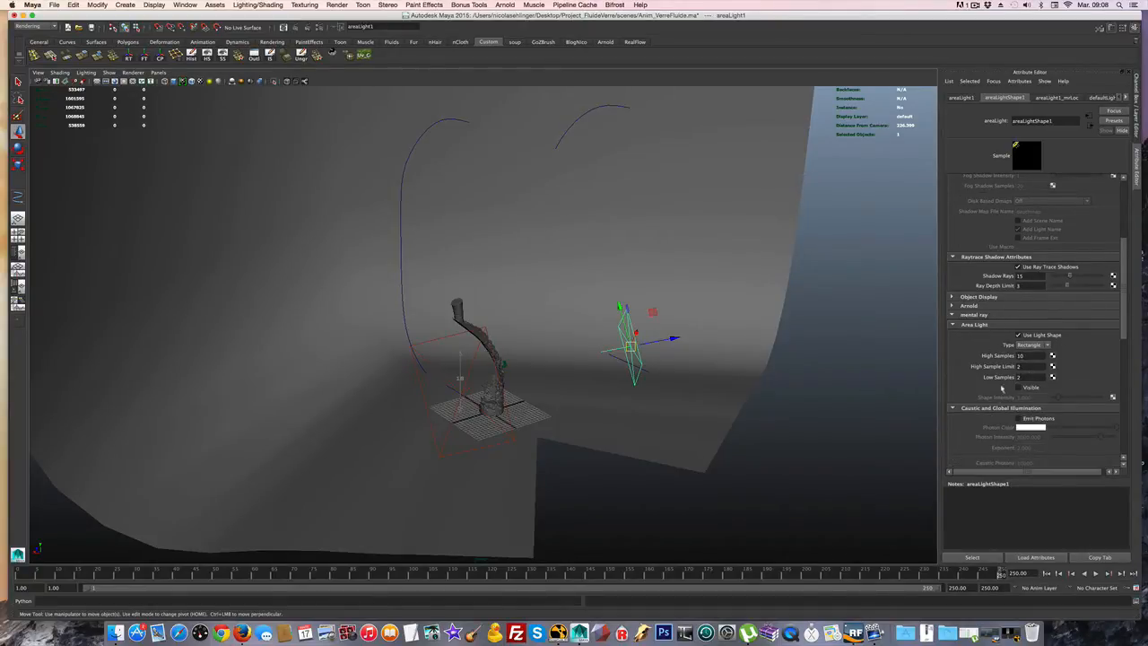
{"action": "scroll", "coordinate": [994, 423], "scroll_direction": "down", "scroll_amount": 10}
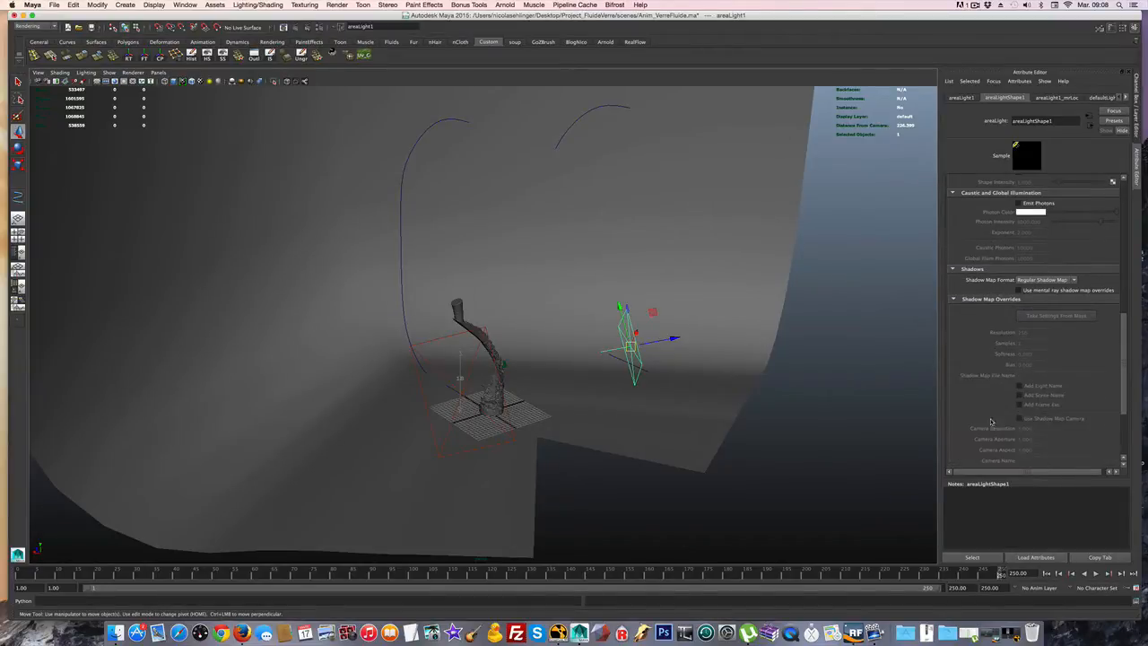
{"action": "scroll", "coordinate": [991, 421], "scroll_direction": "down", "scroll_amount": 1}
{"action": "scroll", "coordinate": [985, 417], "scroll_direction": "up", "scroll_amount": 7}
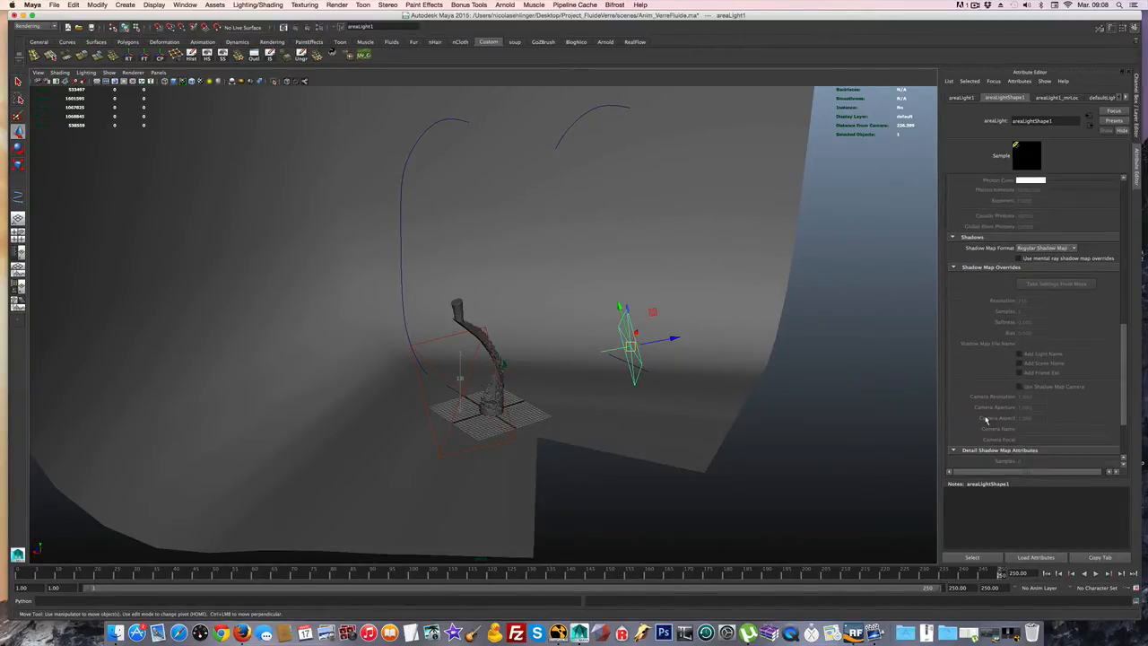
{"action": "scroll", "coordinate": [982, 465], "scroll_direction": "up", "scroll_amount": 5}
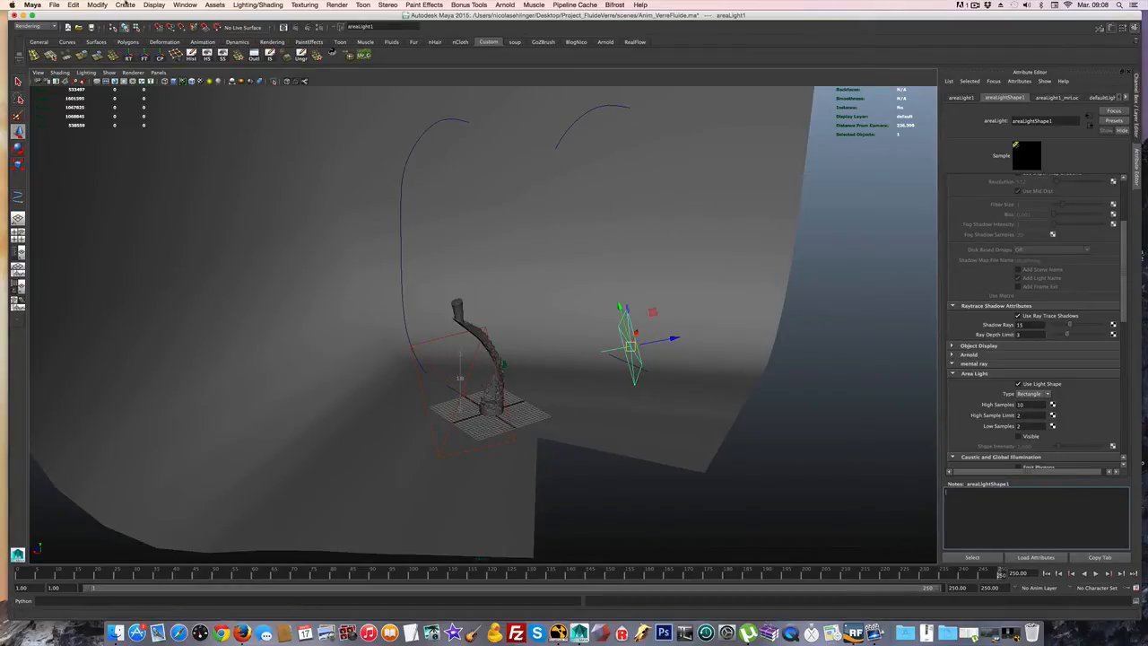
Open the Outliner, select camera1 and inspect the mia_exposure_simple1 node used as its mental ray lens shader.
{"action": "left_click", "coordinate": [179, 6]}
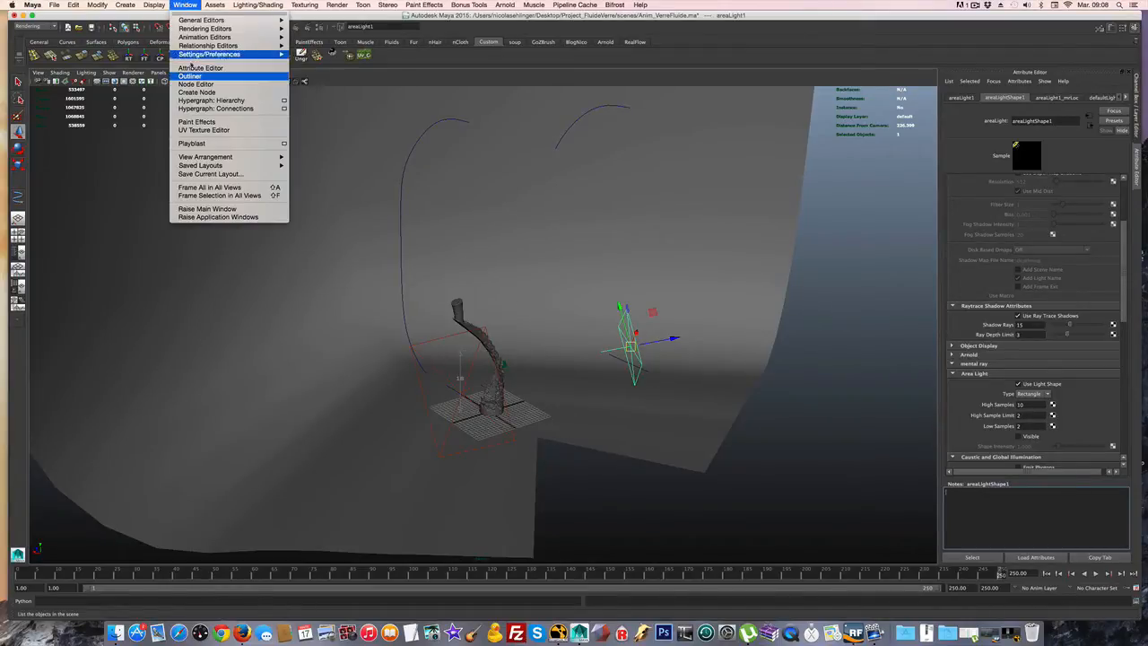
{"action": "left_click", "coordinate": [190, 76]}
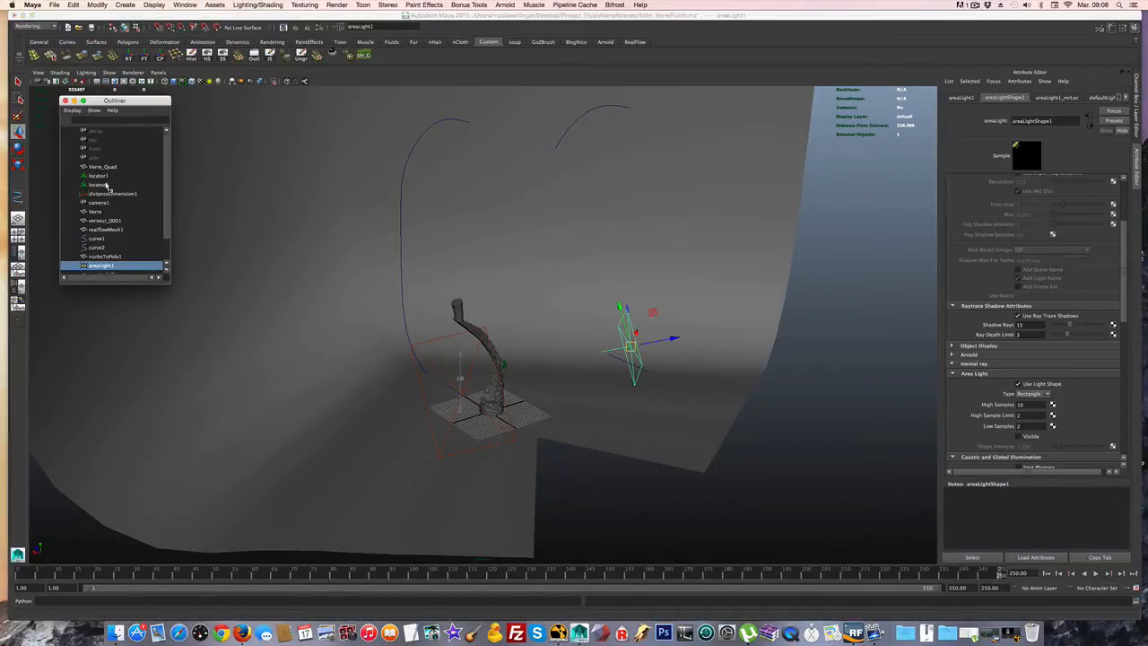
{"action": "left_click", "coordinate": [99, 203]}
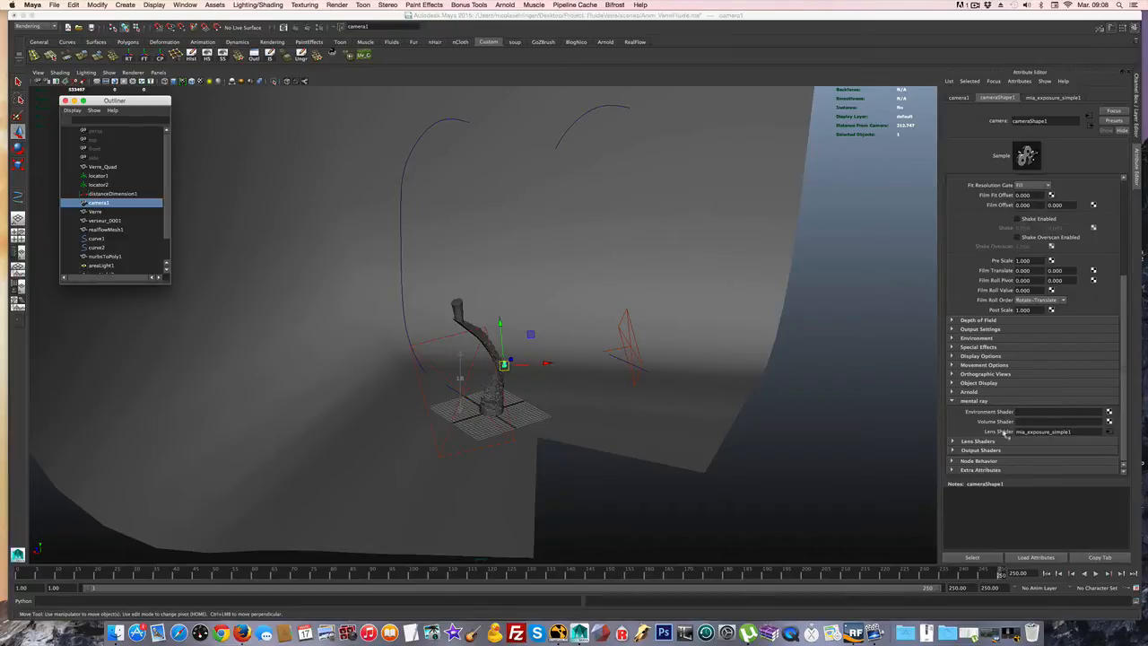
{"action": "left_click", "coordinate": [1109, 432]}
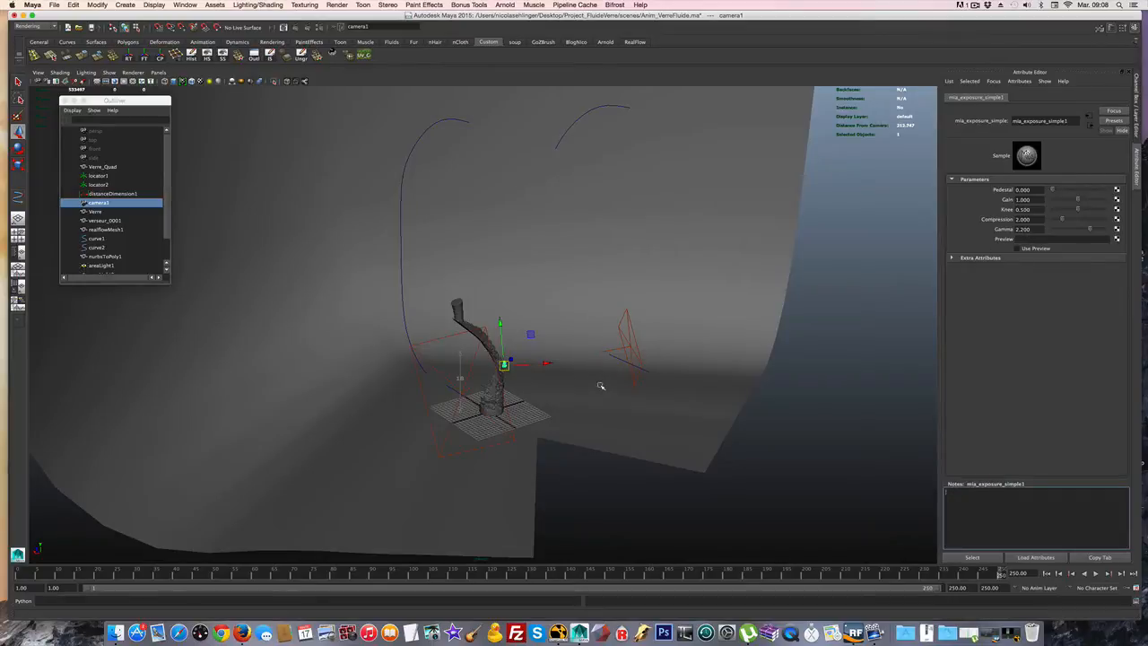
Inspect the backdrop's mia_material_x1 in the Hypershade and open the gammaCorrect3 node connected to its diffuse color.
{"action": "left_click", "coordinate": [582, 418]}
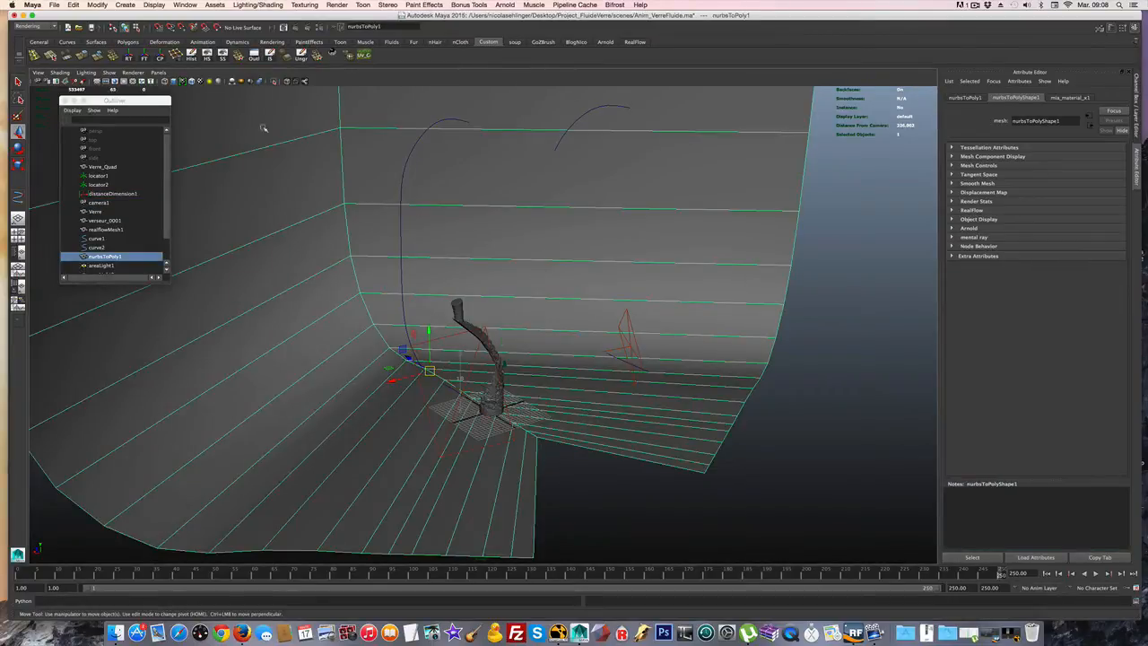
{"action": "left_click", "coordinate": [187, 6]}
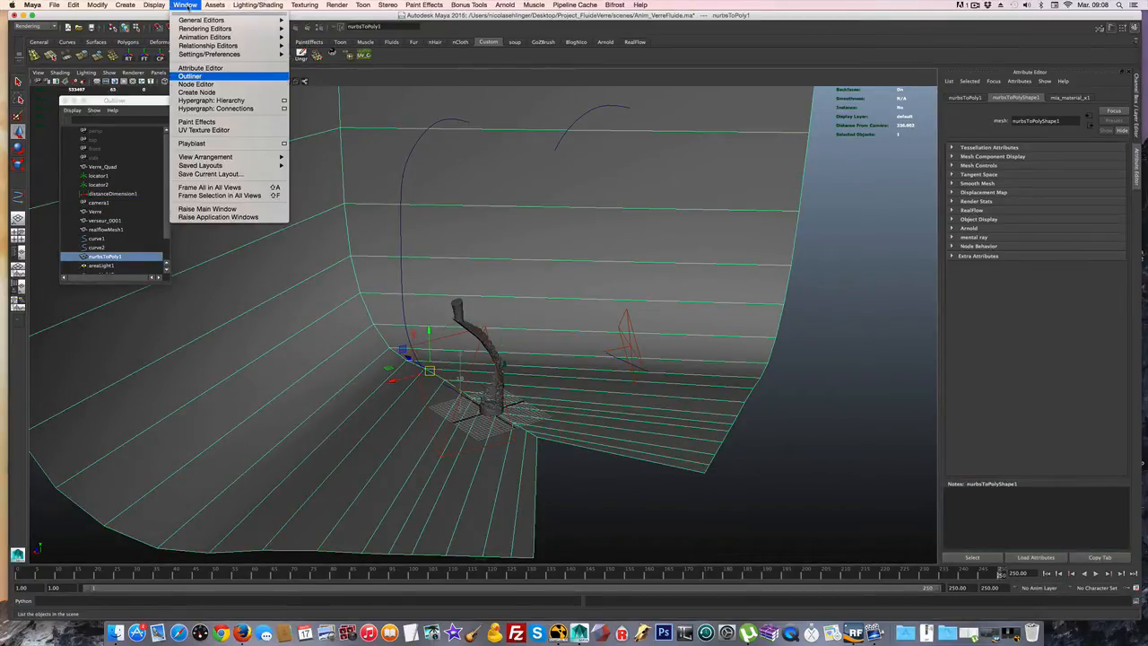
{"action": "mouse_move", "coordinate": [219, 28]}
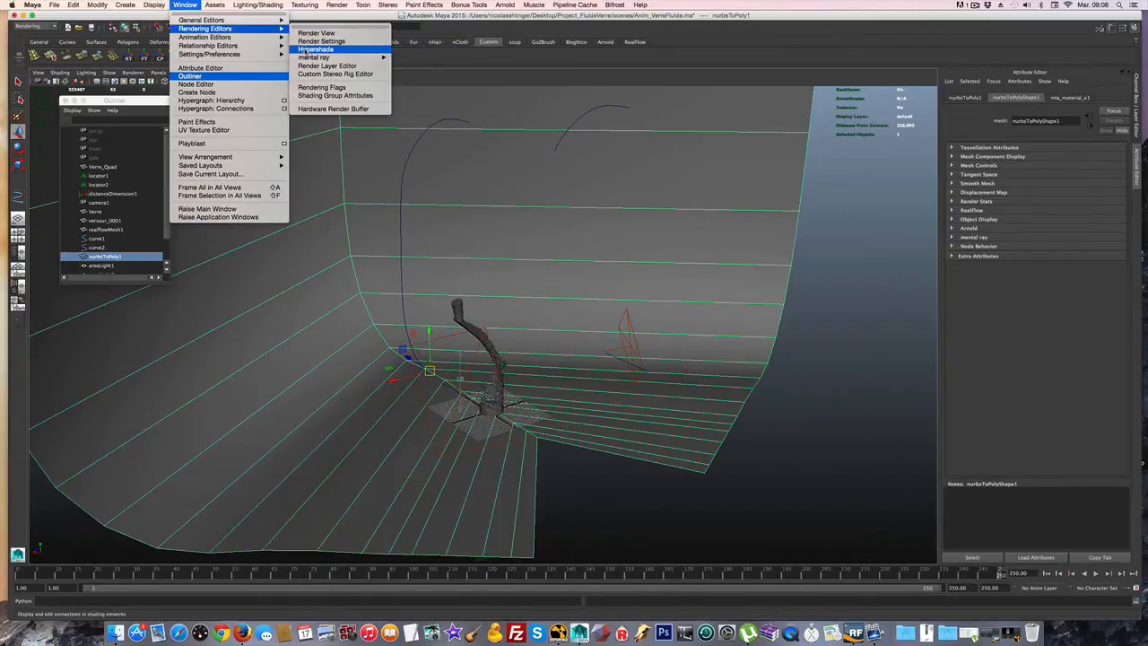
{"action": "left_click", "coordinate": [305, 43]}
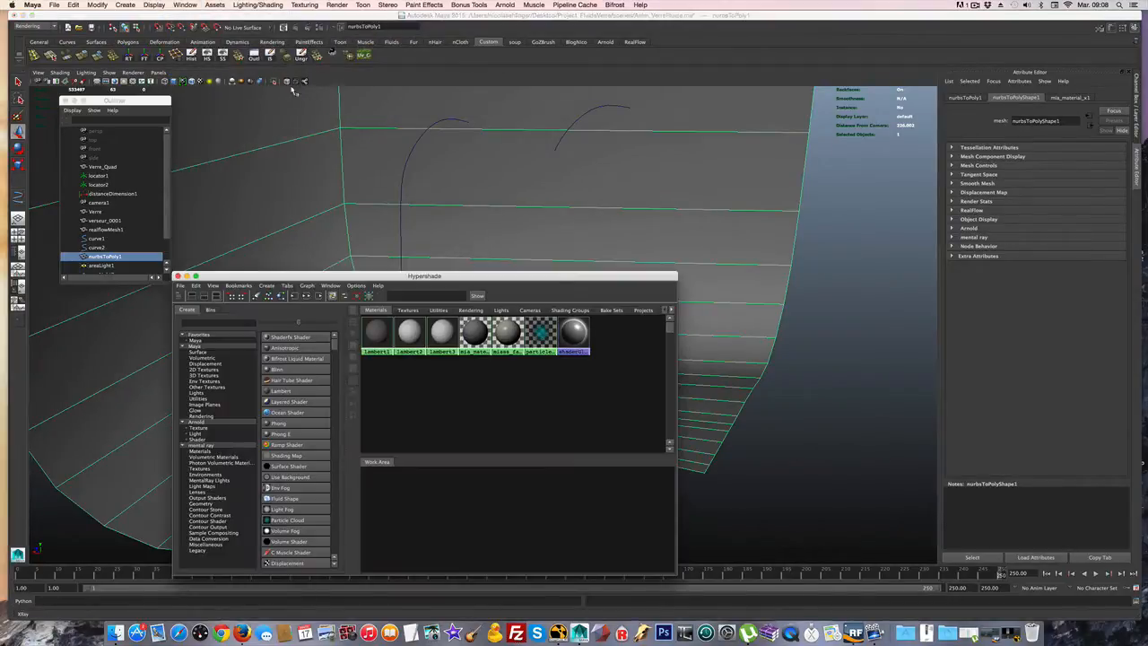
{"action": "left_click", "coordinate": [475, 332]}
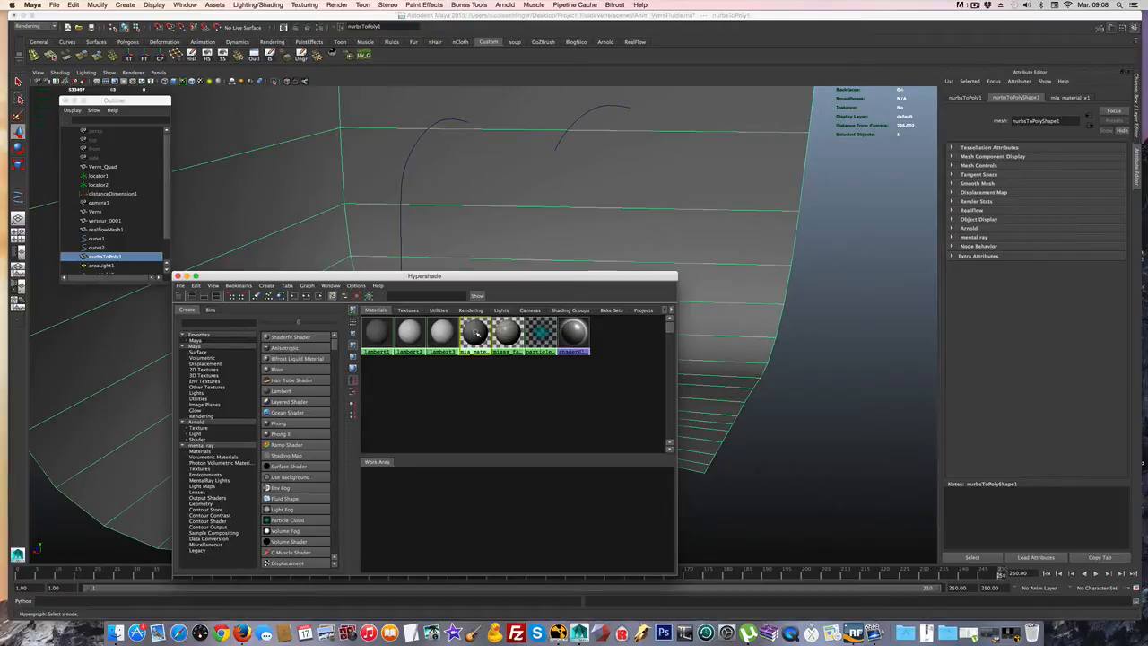
{"action": "left_click_drag", "start_coordinate": [482, 276], "coordinate": [469, 483]}
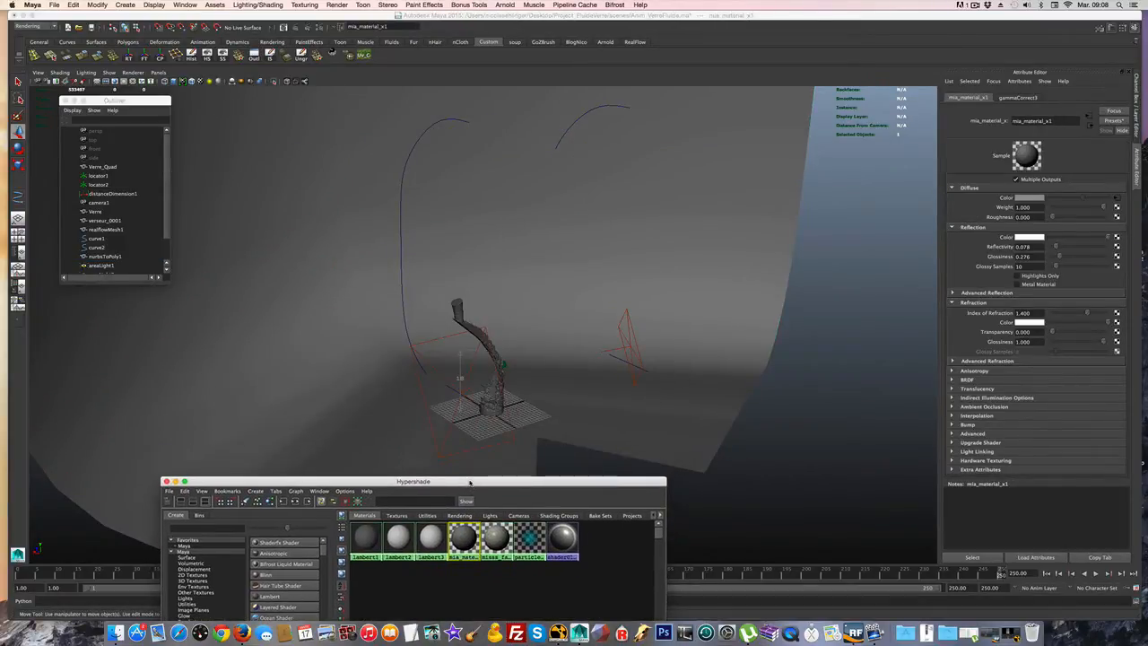
{"action": "left_click", "coordinate": [1116, 198]}
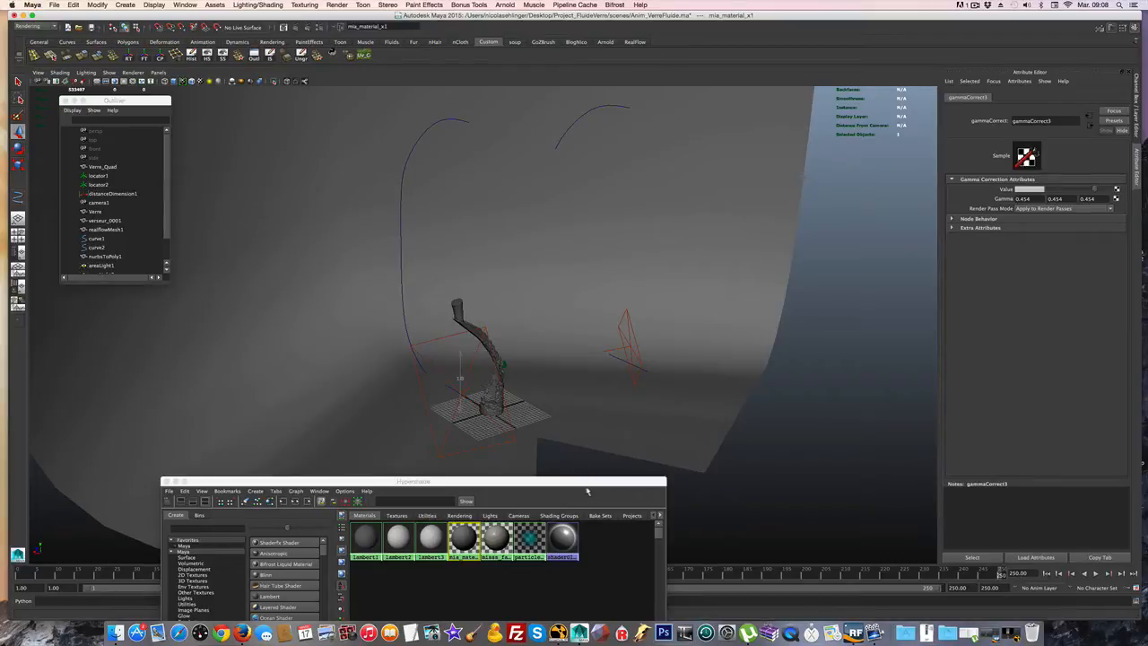
Create a Gamma Correct utility node in the Hypershade as a demonstration and delete it from the work area.
{"action": "left_click_drag", "start_coordinate": [587, 484], "coordinate": [694, 475]}
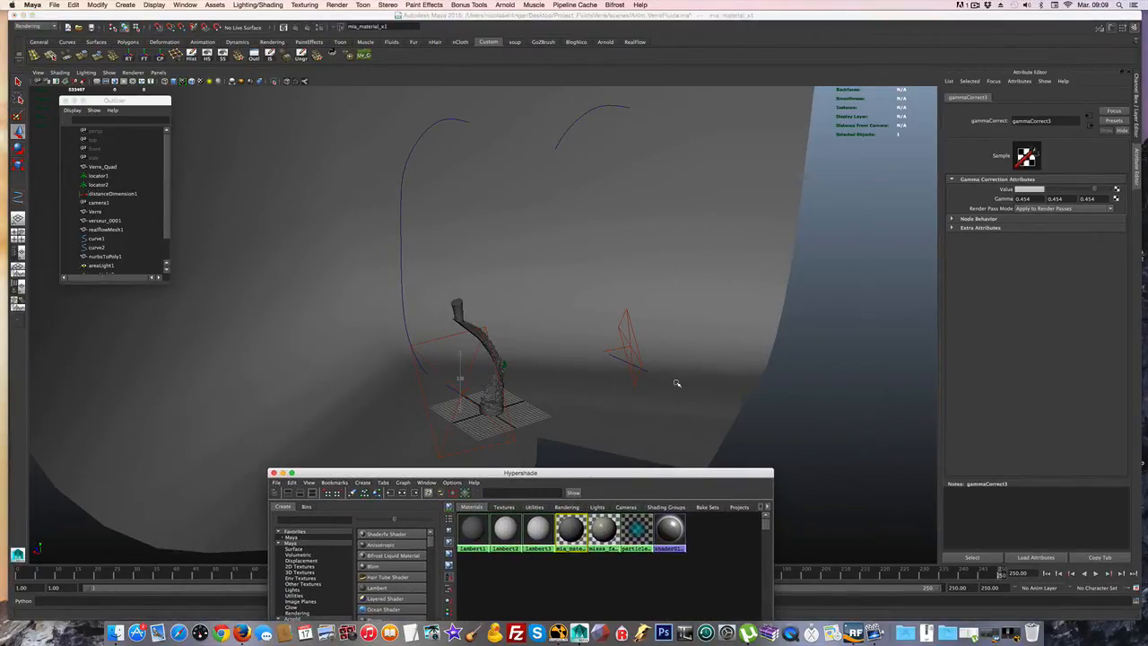
{"action": "left_click_drag", "start_coordinate": [537, 473], "coordinate": [611, 205]}
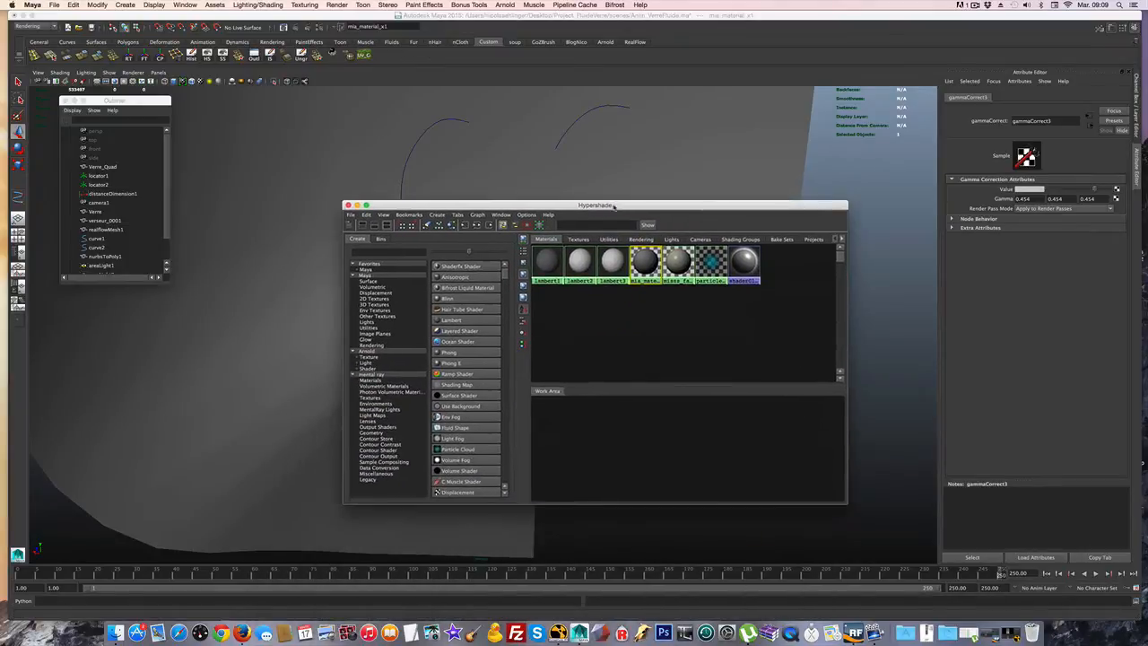
{"action": "left_click", "coordinate": [369, 328]}
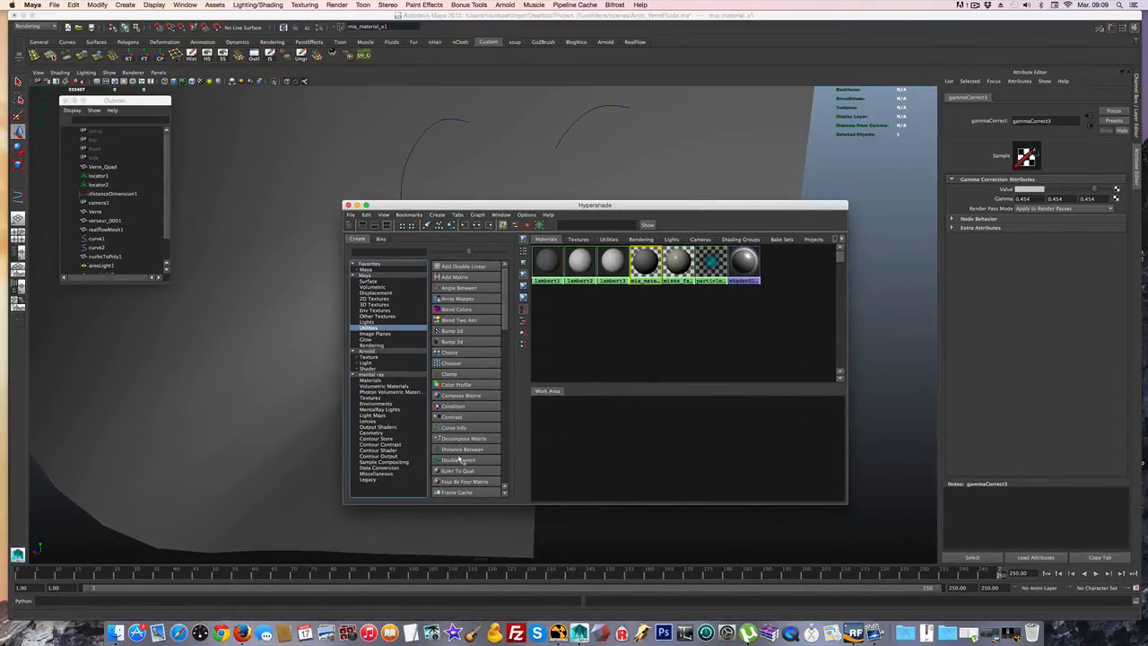
{"action": "scroll", "coordinate": [467, 450], "scroll_direction": "down", "scroll_amount": 3}
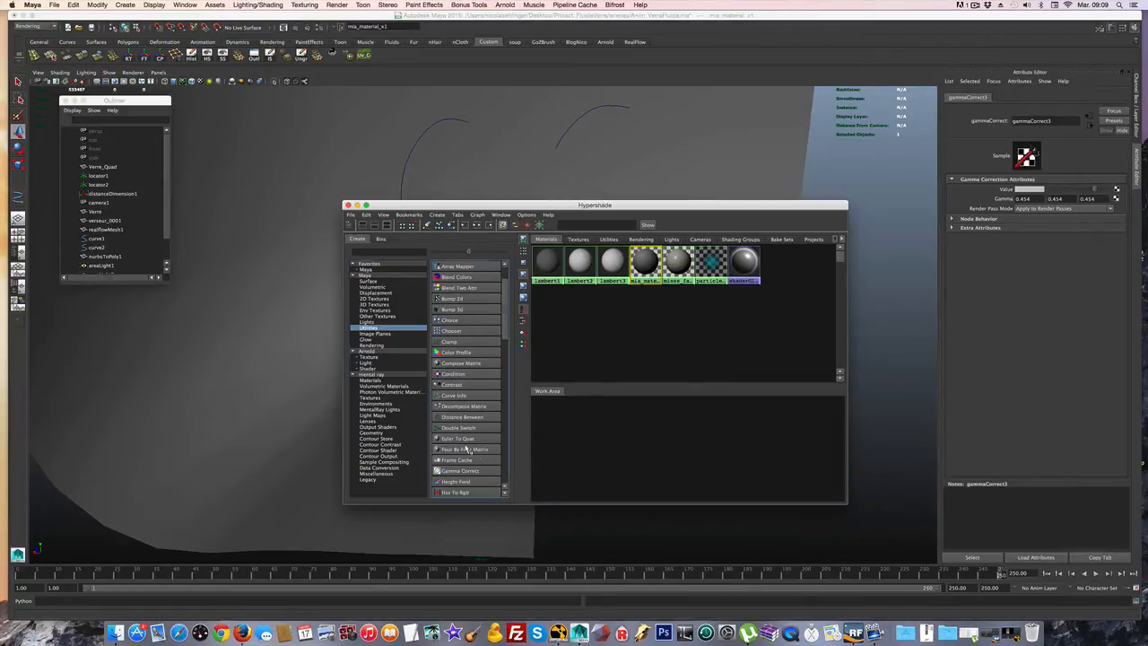
{"action": "left_click", "coordinate": [460, 438]}
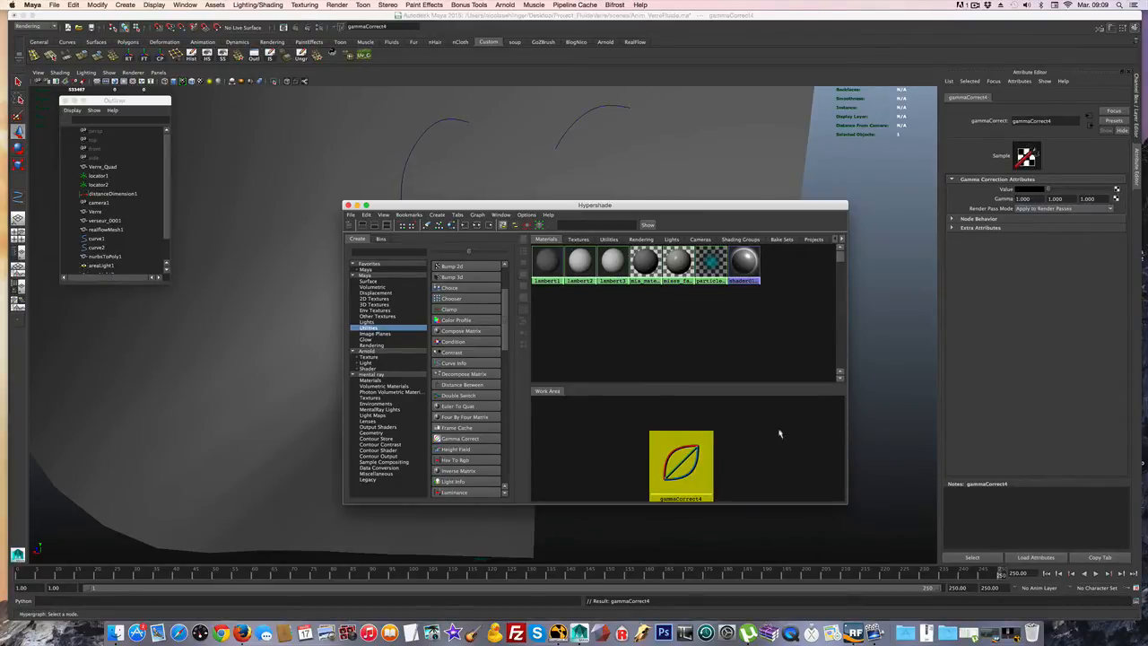
{"action": "left_click_drag", "start_coordinate": [699, 461], "coordinate": [715, 440]}
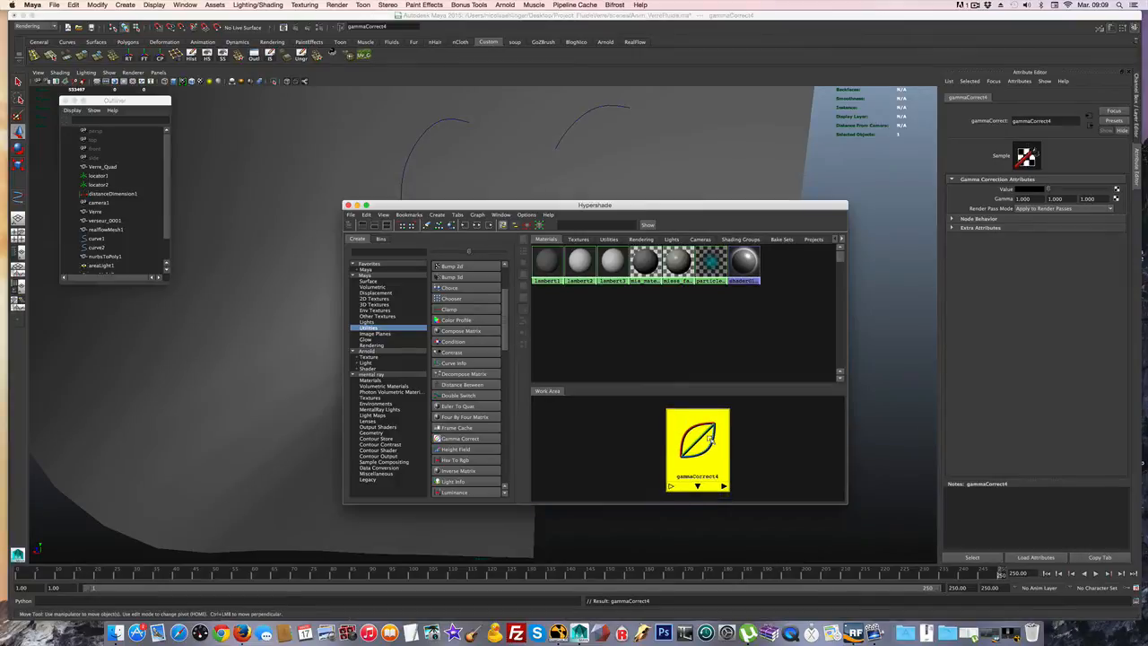
{"action": "key", "text": "Delete"}
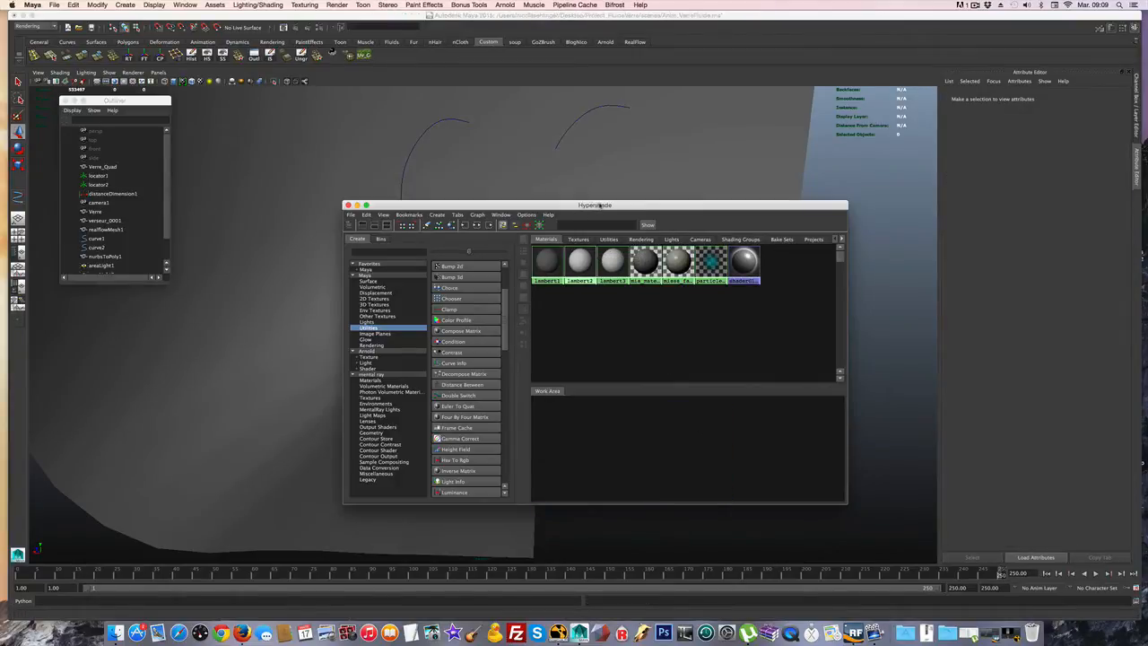
Select the fluid mesh, review the misss_fast_simple_maya1 material's attributes from the Hypershade and clear the Hypershade window out of the way.
{"action": "left_click_drag", "start_coordinate": [600, 205], "coordinate": [458, 441]}
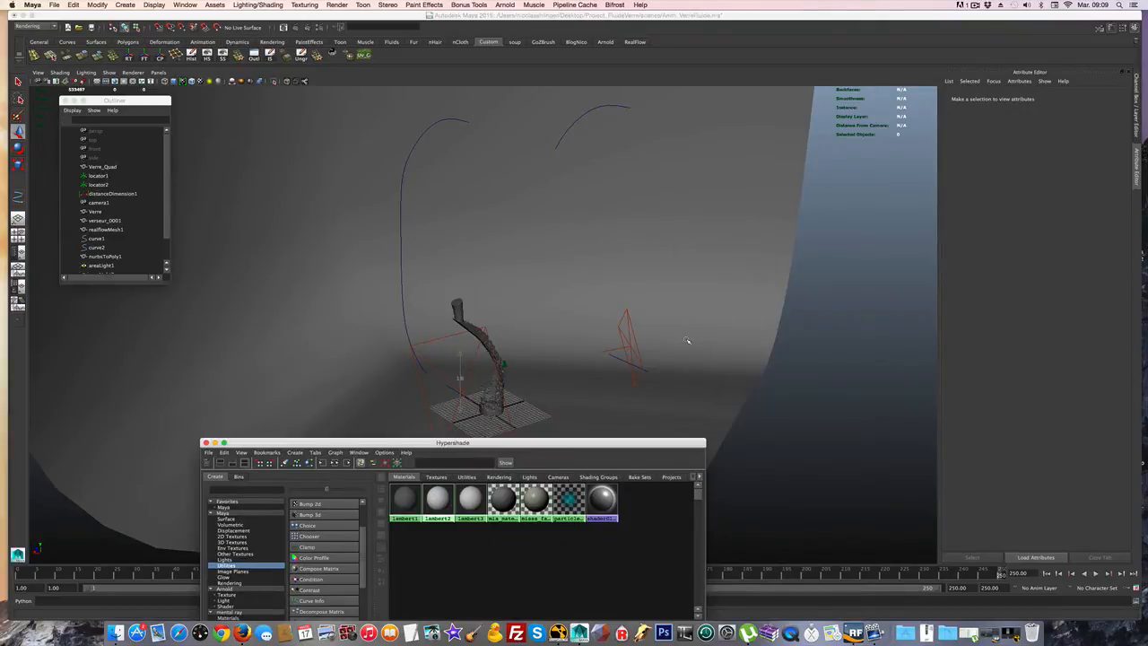
{"action": "left_click", "coordinate": [625, 332]}
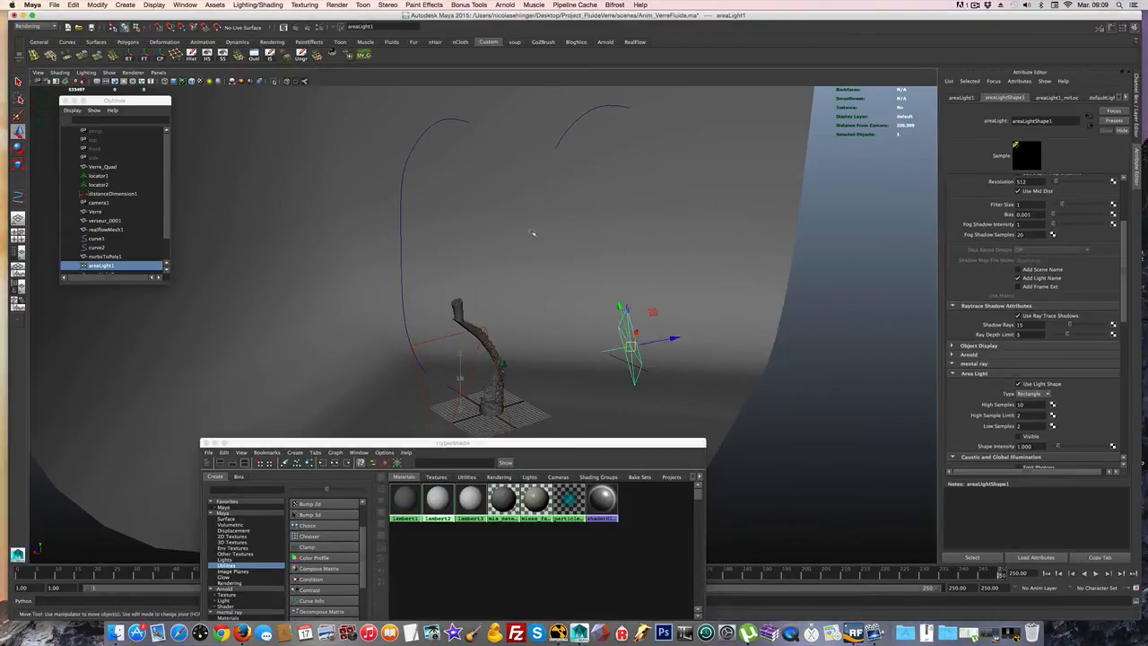
{"action": "left_click", "coordinate": [500, 327]}
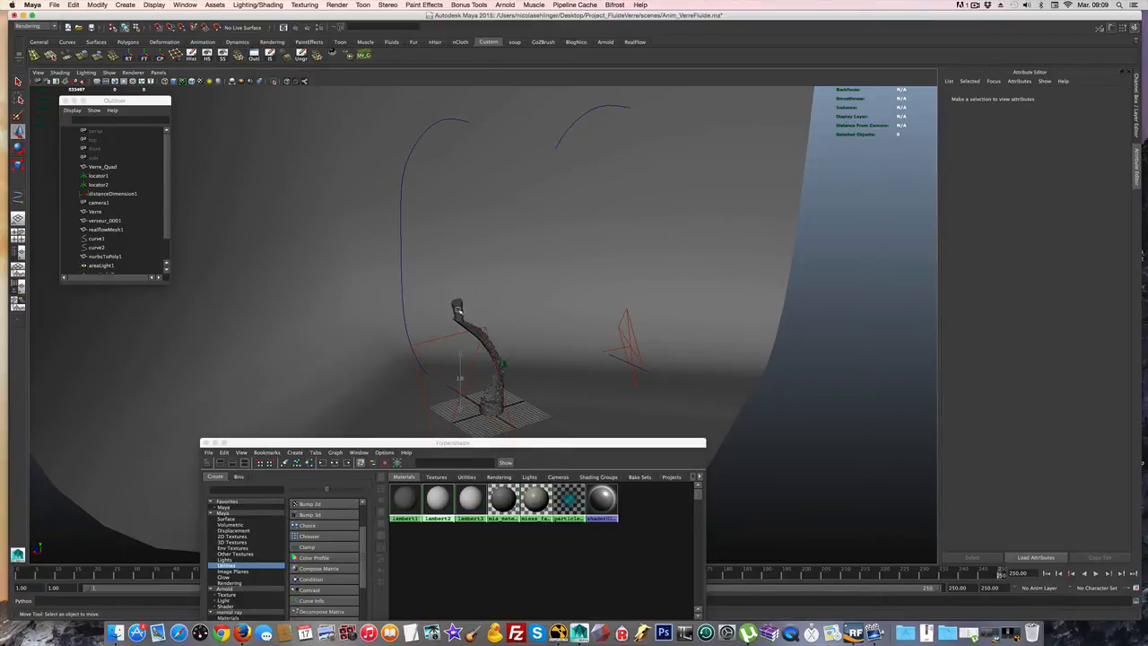
{"action": "left_click", "coordinate": [457, 309]}
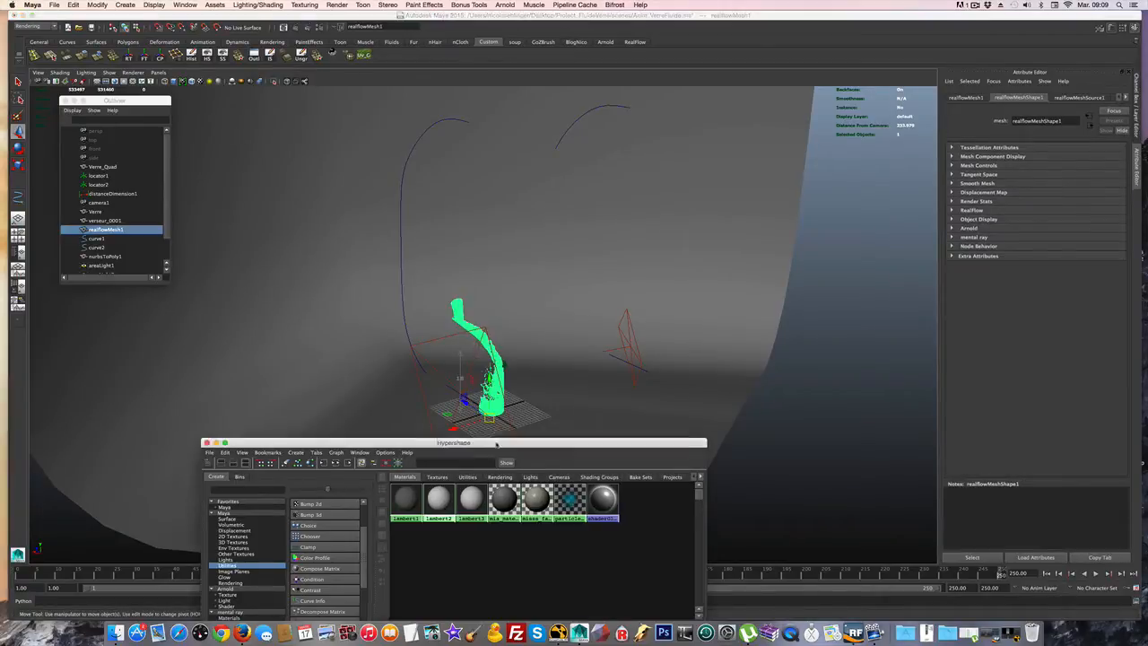
{"action": "left_click_drag", "start_coordinate": [493, 441], "coordinate": [670, 207]}
{"action": "left_click", "coordinate": [717, 269]}
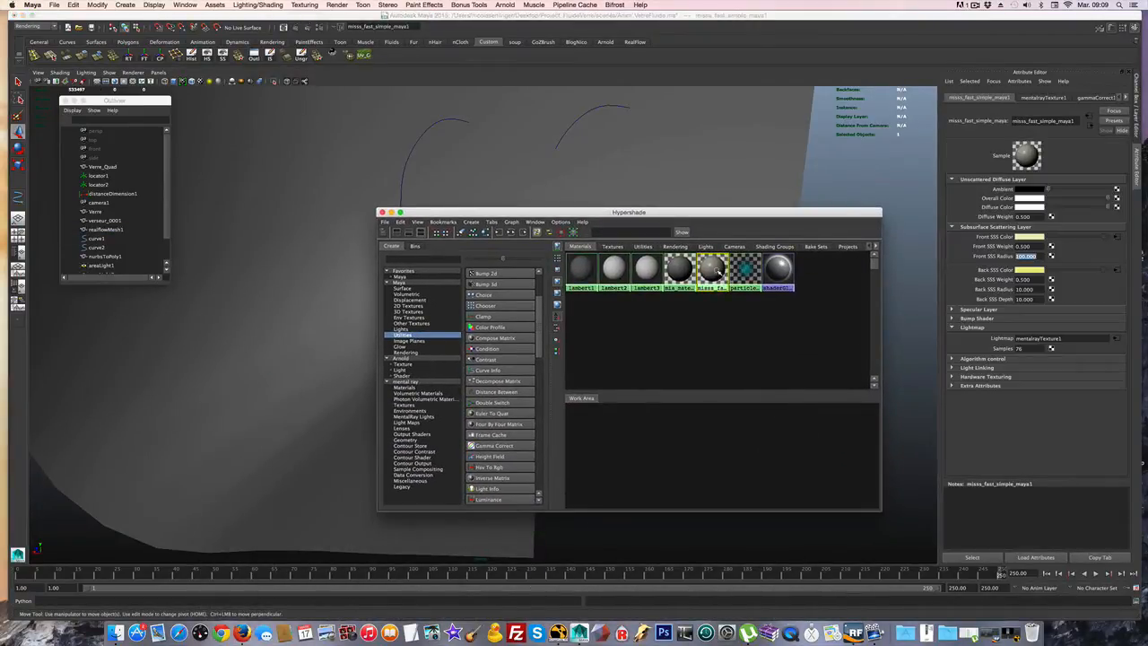
{"action": "left_click_drag", "start_coordinate": [787, 213], "coordinate": [1147, 255]}
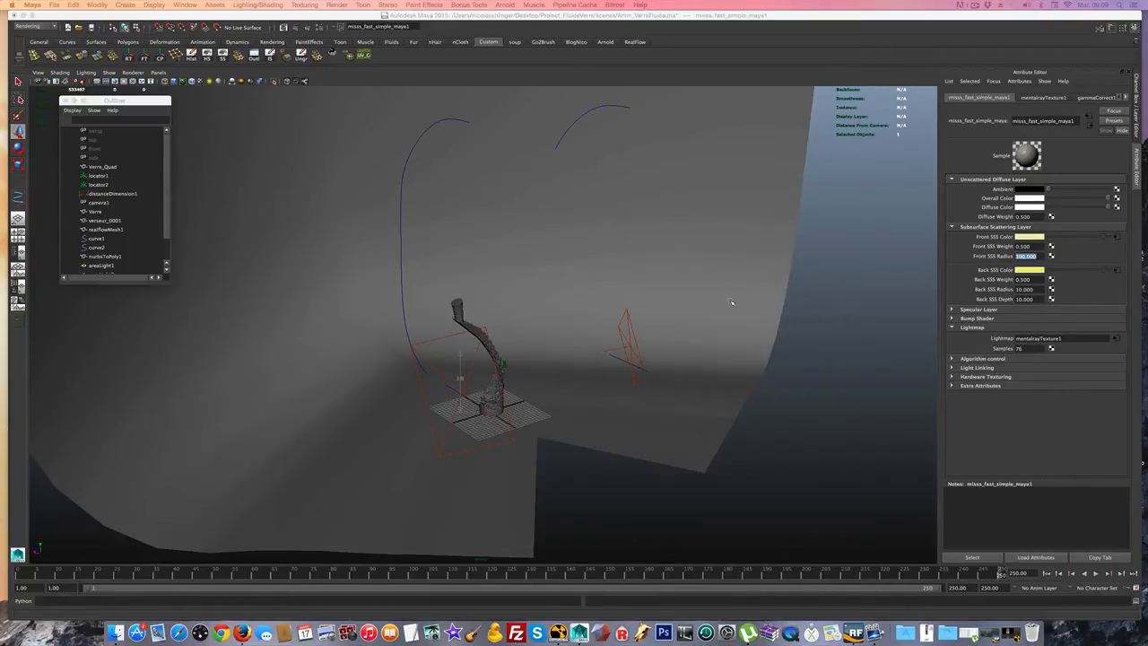
Inspect the poured fluid from several angles, select realflowMesh1 and scrub the animation back to frame 171.
{"action": "scroll", "coordinate": [561, 395], "scroll_direction": "up", "scroll_amount": 3}
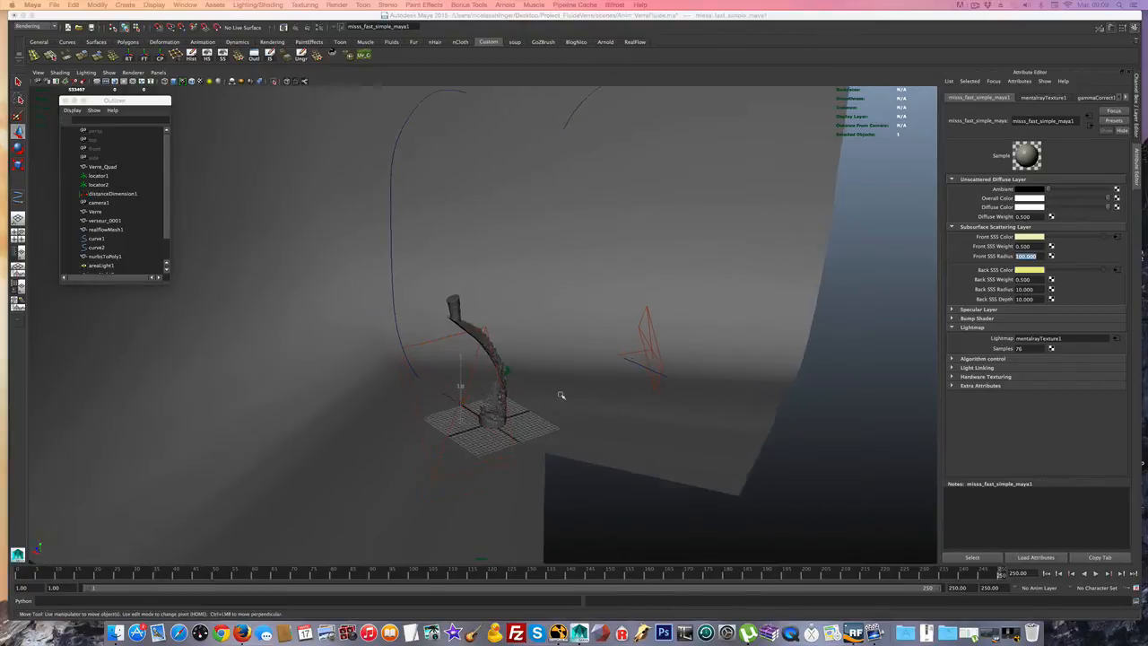
{"action": "scroll", "coordinate": [560, 395], "scroll_direction": "up", "scroll_amount": 4}
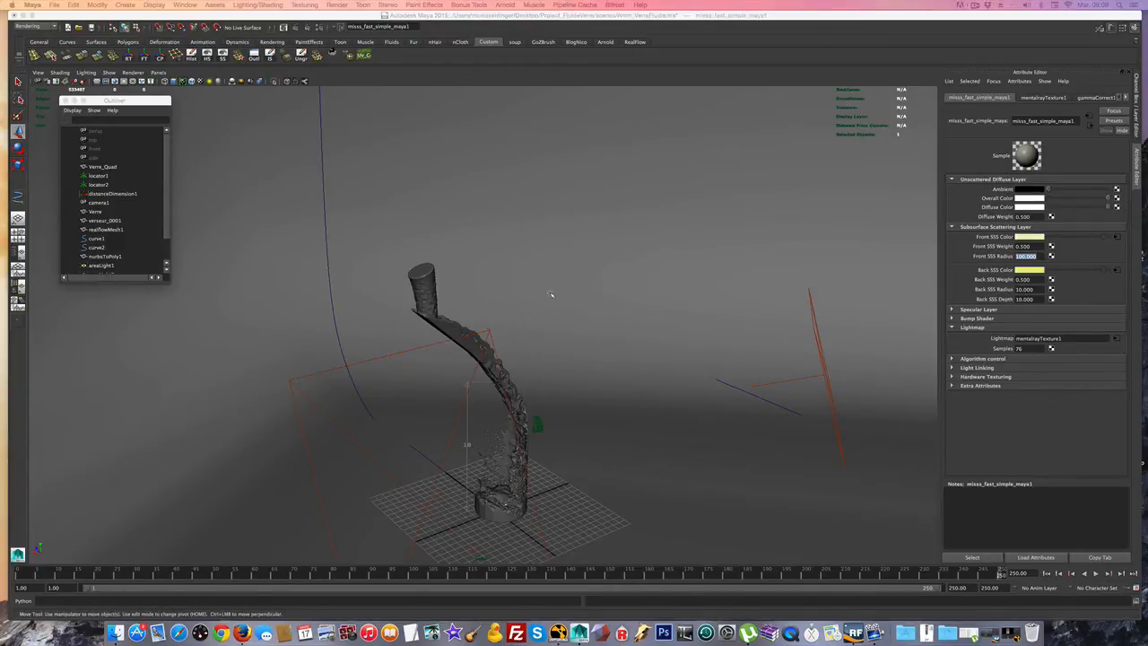
{"action": "left_click_drag", "start_coordinate": [547, 307], "coordinate": [479, 325], "text": "alt"}
{"action": "scroll", "coordinate": [479, 325], "scroll_direction": "down", "scroll_amount": 3}
{"action": "scroll", "coordinate": [413, 419], "scroll_direction": "up", "scroll_amount": 3}
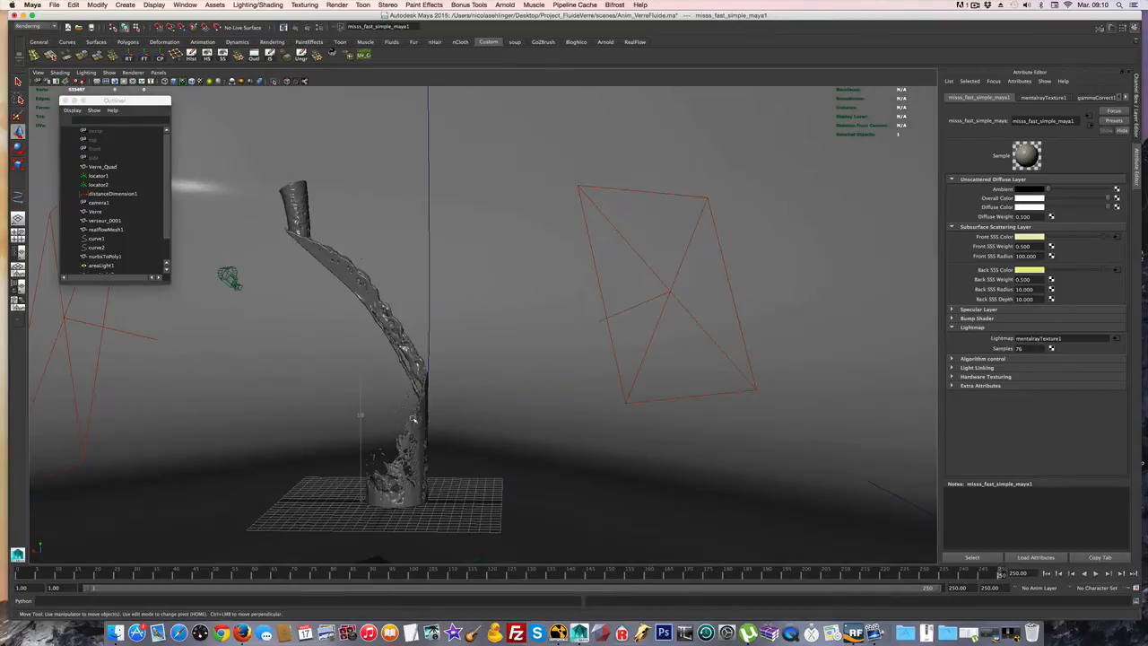
{"action": "left_click_drag", "start_coordinate": [440, 370], "coordinate": [561, 335], "text": "alt"}
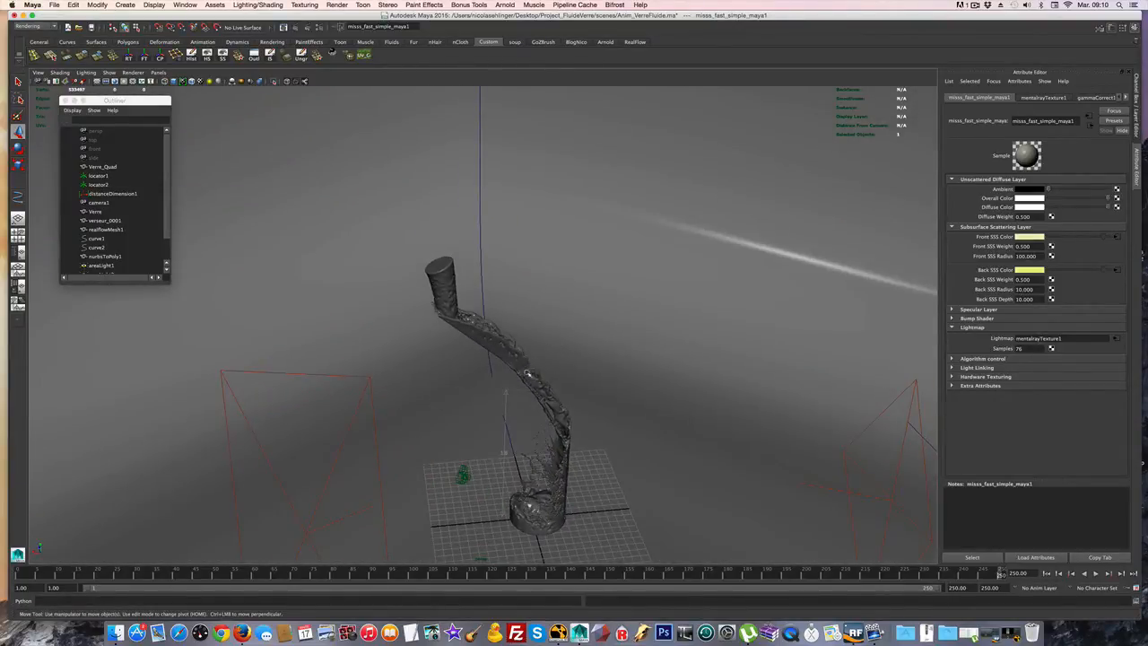
{"action": "left_click", "coordinate": [561, 451]}
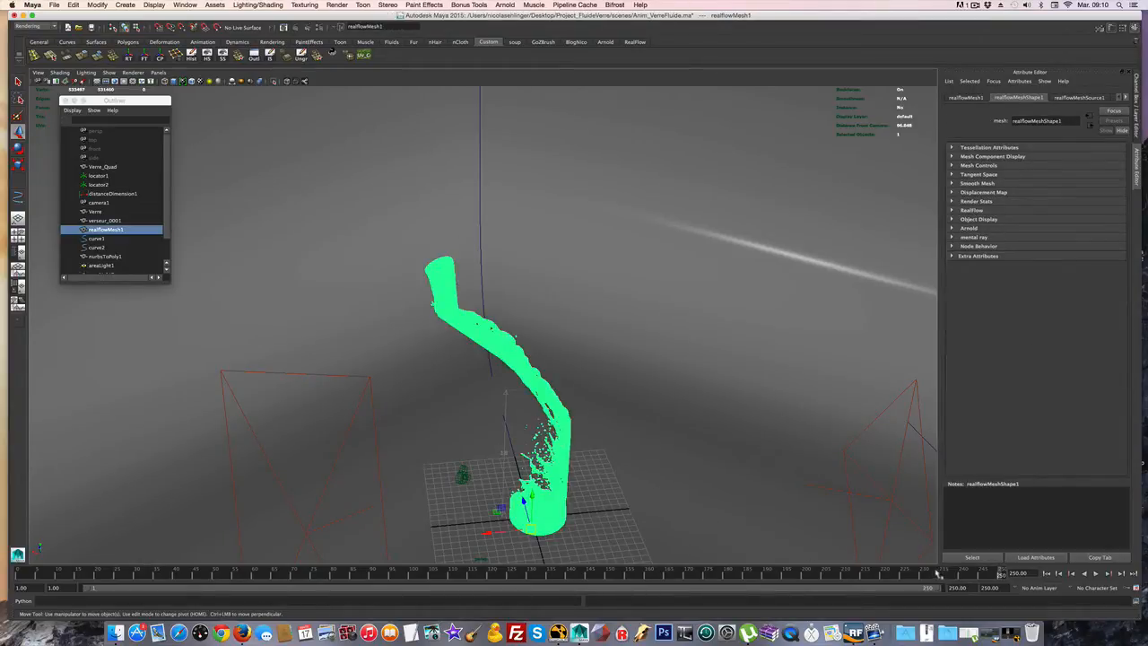
{"action": "left_click_drag", "start_coordinate": [913, 575], "coordinate": [691, 575]}
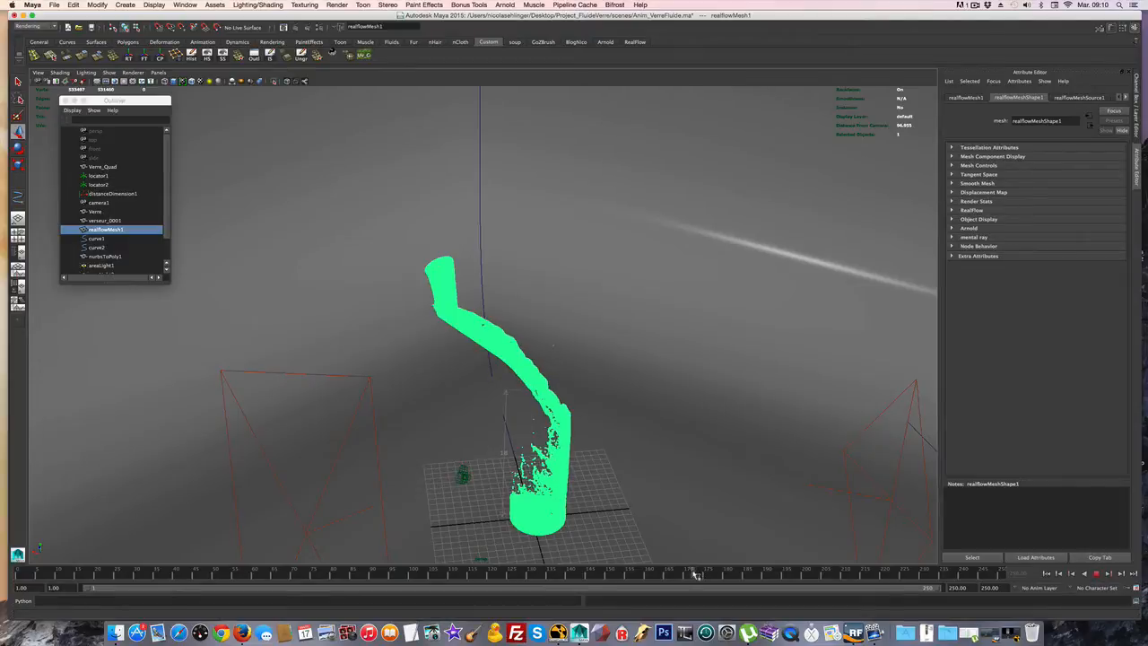
{"action": "key", "text": "w"}
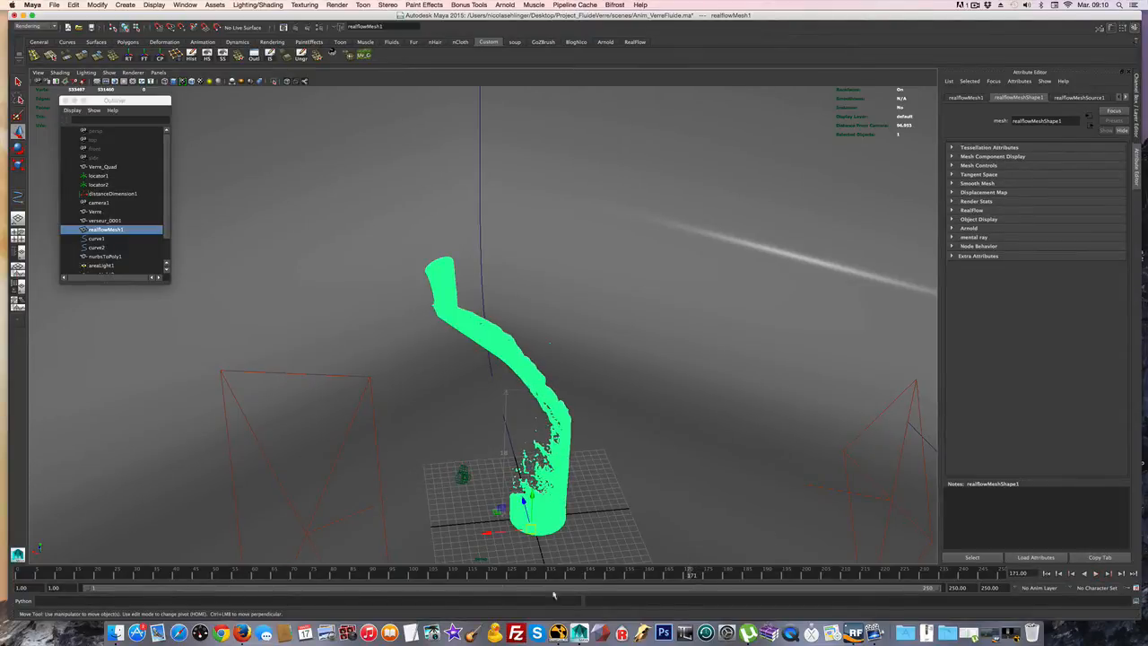
Set the animation to frame 111 and select the backdrop mesh nurbsToPoly1.
{"action": "left_click", "coordinate": [455, 576]}
{"action": "left_click_drag", "start_coordinate": [661, 476], "coordinate": [697, 442], "text": "alt"}
{"action": "left_click", "coordinate": [752, 346]}
{"action": "left_click_drag", "start_coordinate": [752, 346], "coordinate": [713, 334], "text": "alt"}
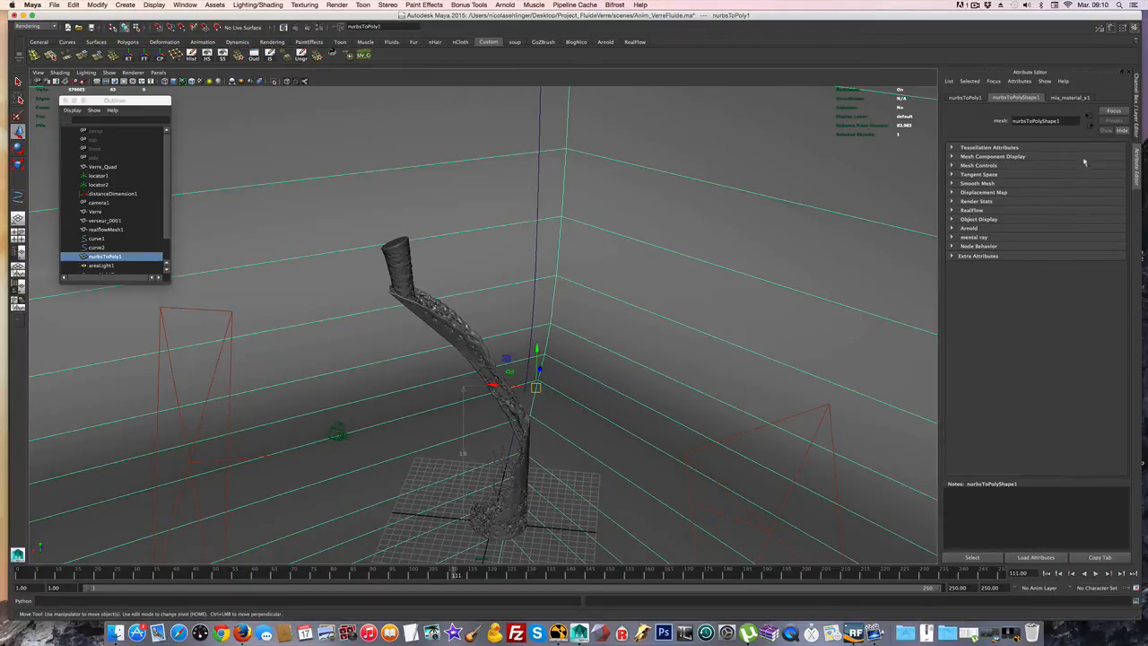
Show the channel and display layer settings, make the VerreQuad layer visible and select the Verre_Quad glass.
{"action": "left_click", "coordinate": [1135, 125]}
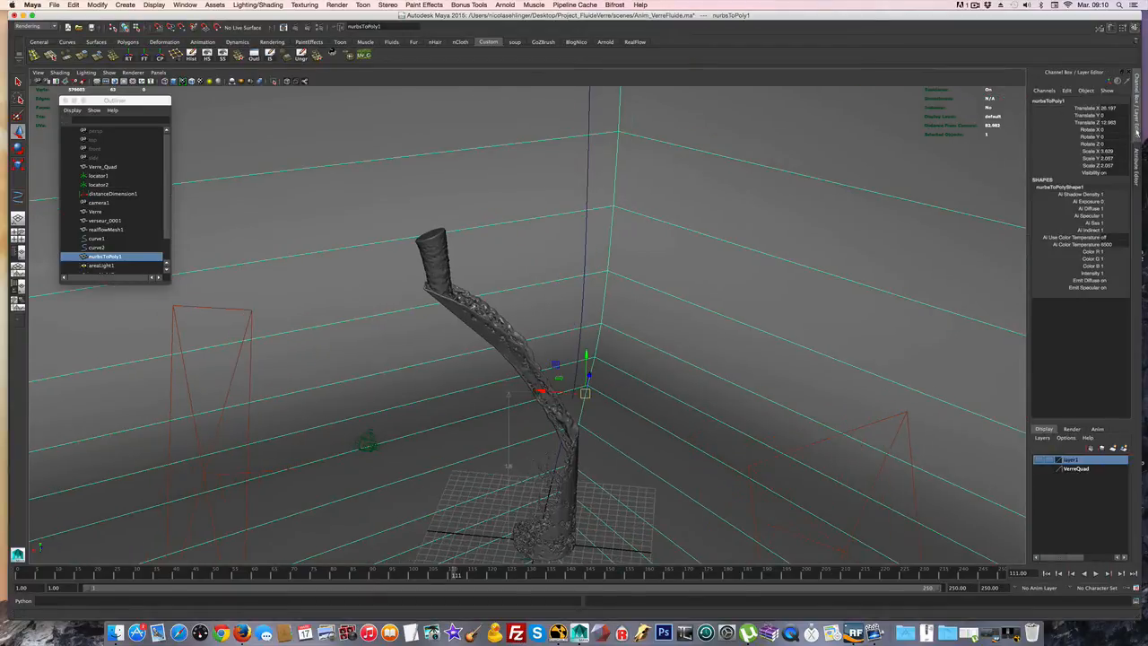
{"action": "left_click", "coordinate": [1039, 468]}
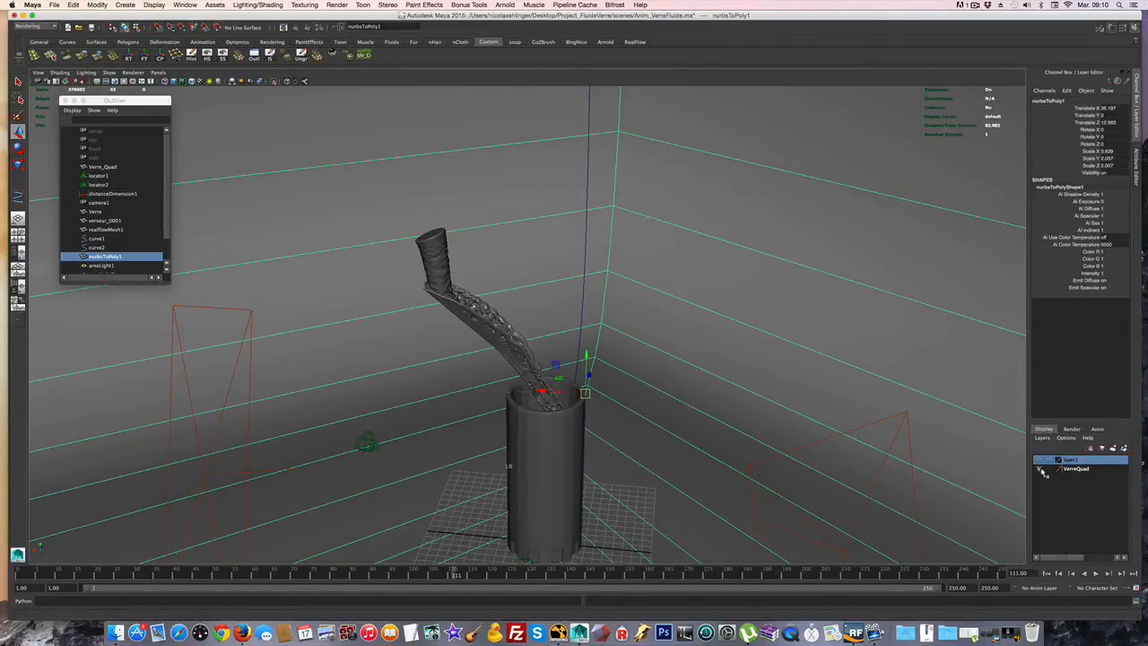
{"action": "left_click", "coordinate": [553, 477]}
{"action": "left_click_drag", "start_coordinate": [649, 425], "coordinate": [676, 425], "text": "alt"}
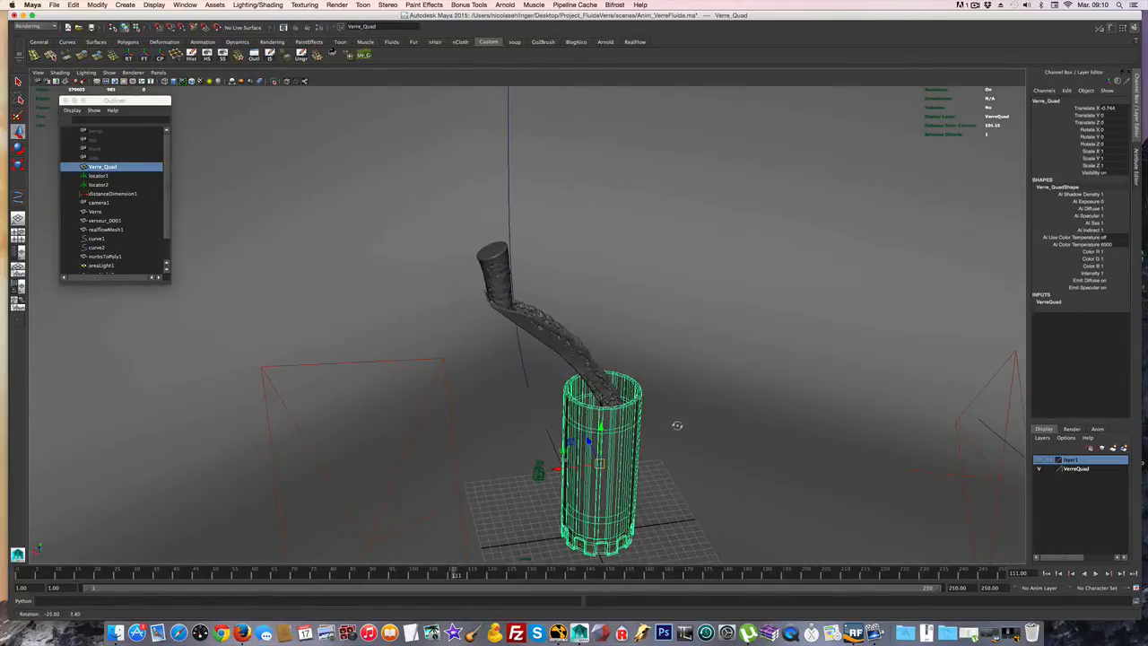
Make layer1 visible, select the verseur_0001 pouring chute and inspect how it guides the fluid into the glass.
{"action": "left_click", "coordinate": [1038, 460]}
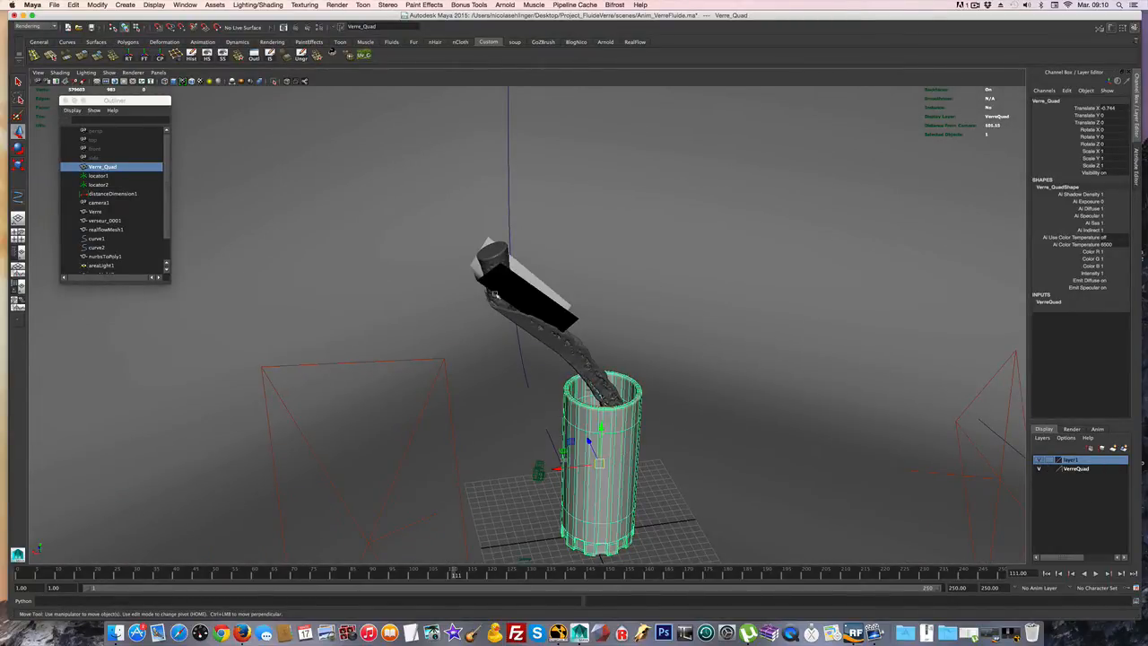
{"action": "left_click", "coordinate": [562, 297]}
{"action": "left_click_drag", "start_coordinate": [620, 263], "coordinate": [533, 287], "text": "alt"}
{"action": "scroll", "coordinate": [533, 284], "scroll_direction": "up", "scroll_amount": 2}
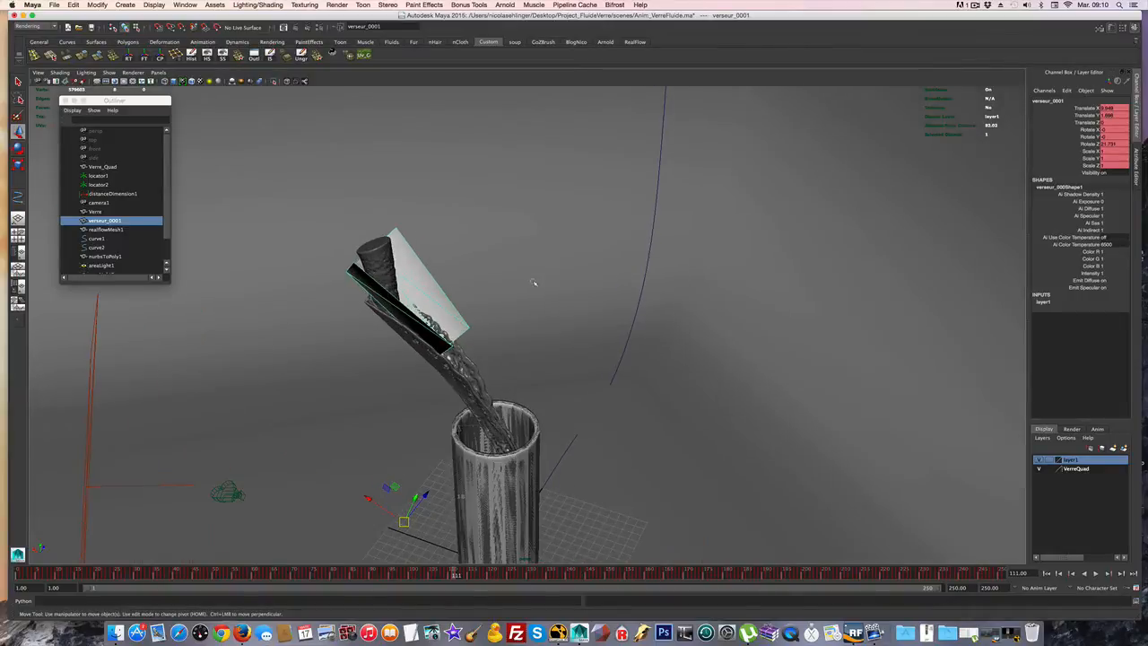
{"action": "left_click_drag", "start_coordinate": [430, 298], "coordinate": [342, 262], "text": "alt"}
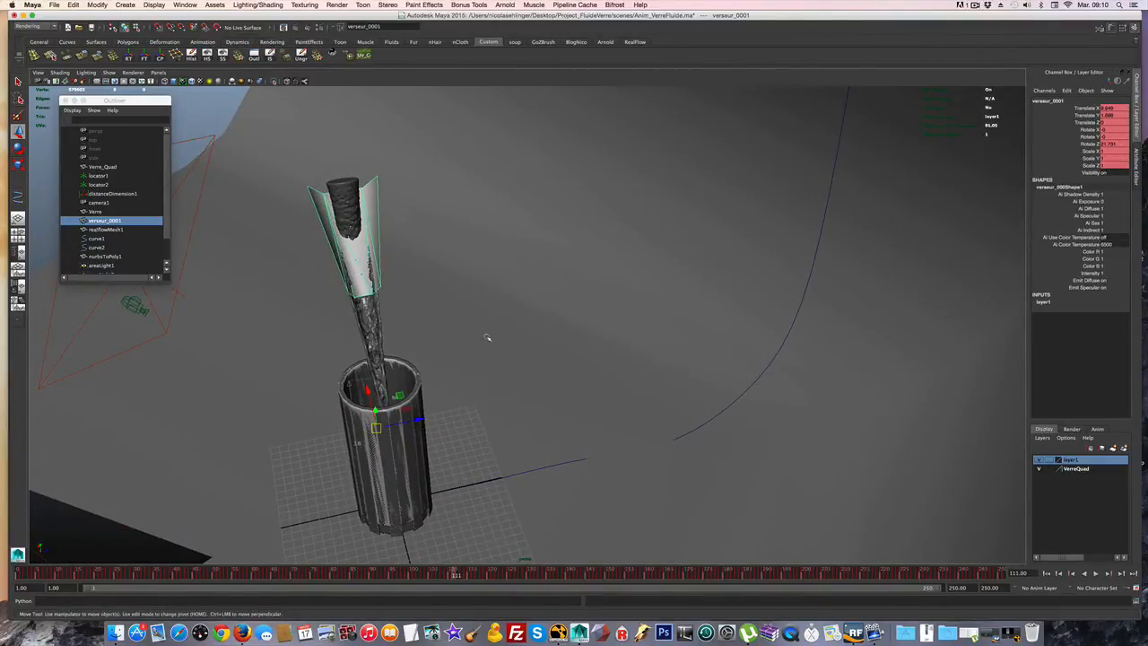
Toggle layer1 to compare the pour with and without the chute, leaving layer1 and VerreQuad hidden.
{"action": "left_click", "coordinate": [1038, 459]}
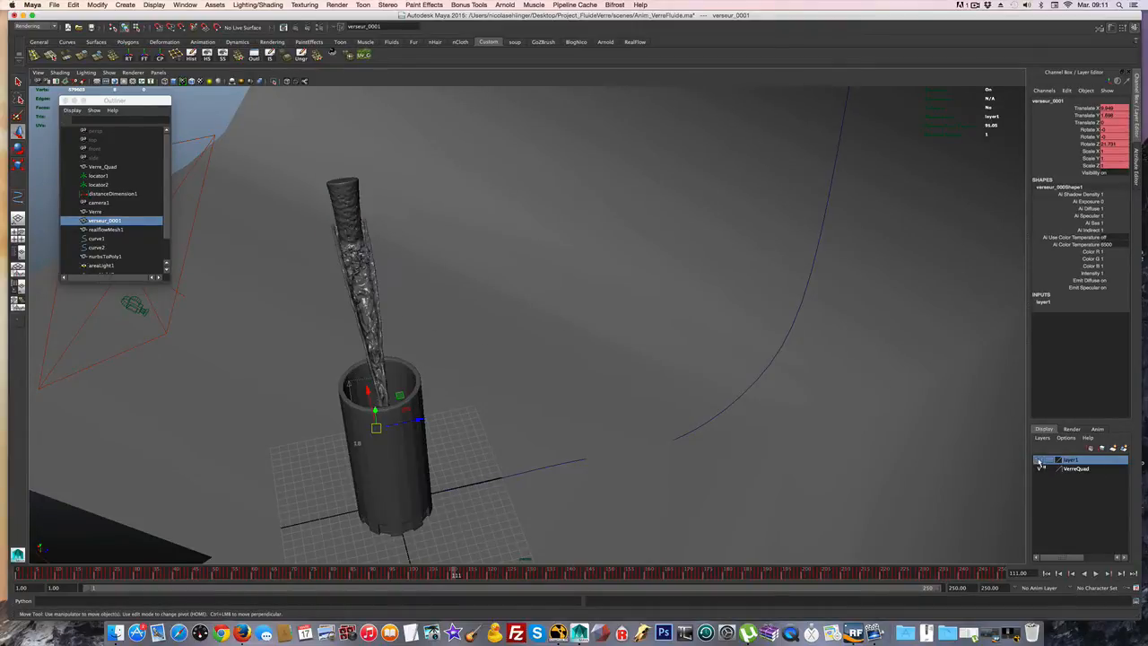
{"action": "left_click", "coordinate": [1038, 460]}
{"action": "left_click_drag", "start_coordinate": [623, 349], "coordinate": [556, 378], "text": "alt"}
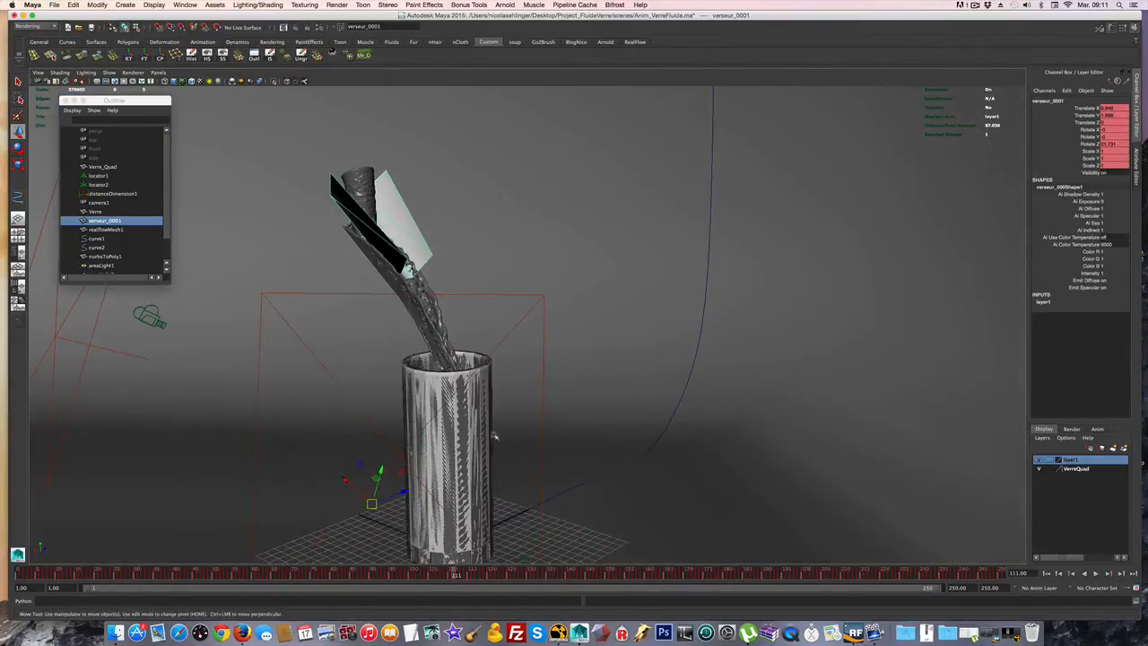
{"action": "left_click", "coordinate": [1038, 460]}
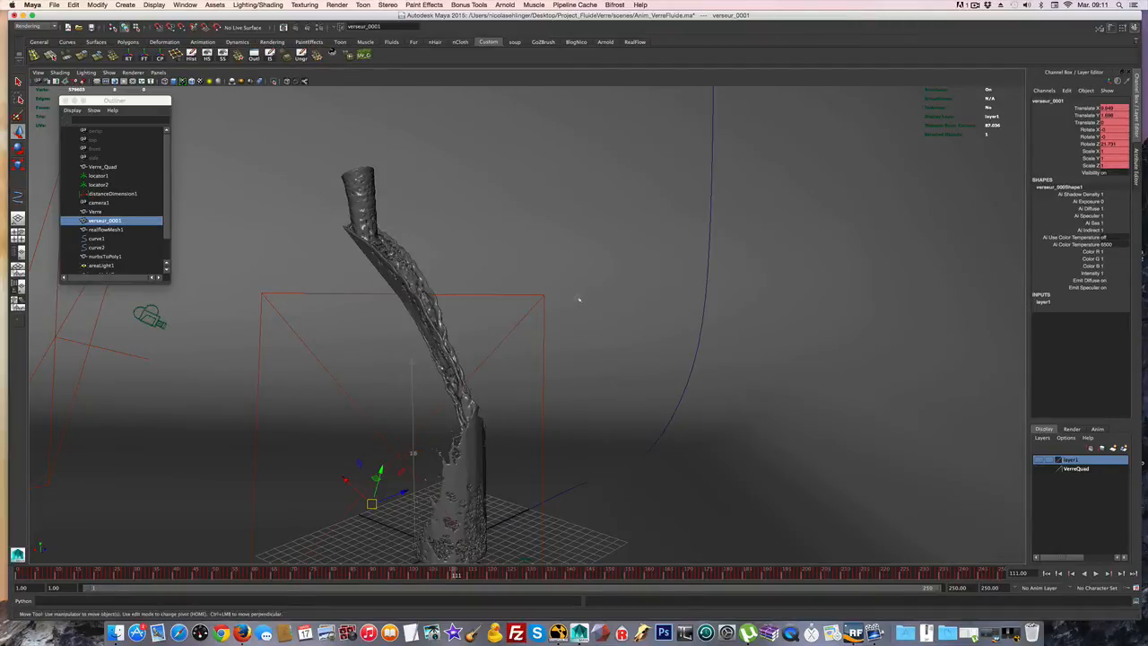
{"action": "left_click_drag", "start_coordinate": [538, 228], "coordinate": [547, 238], "text": "alt"}
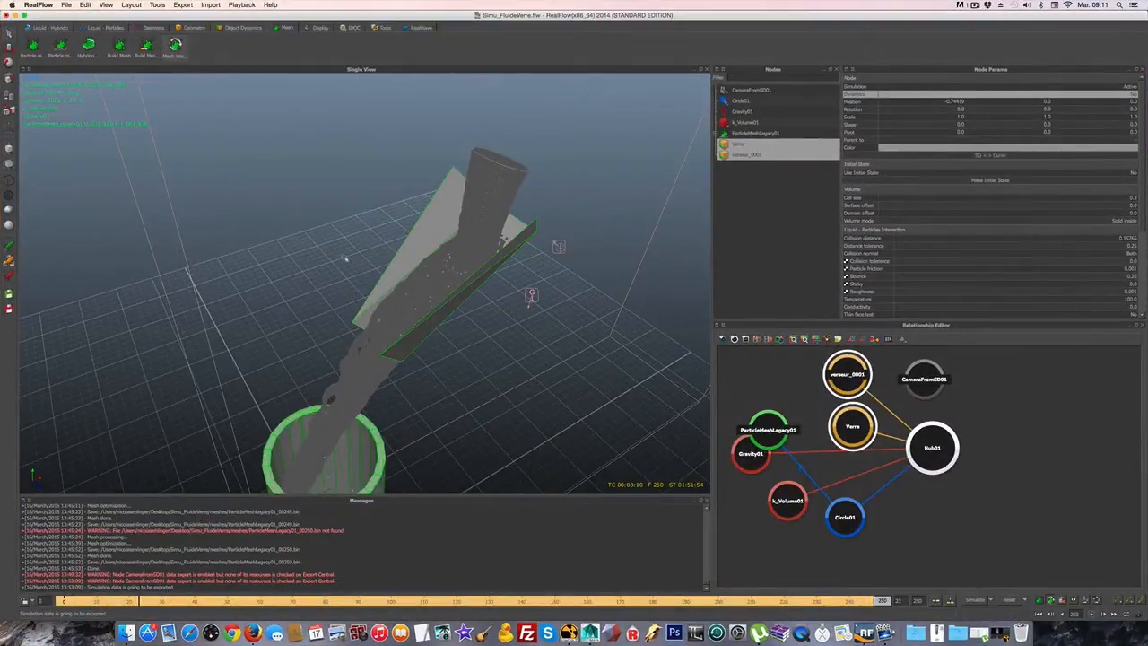
Switch to the Simu_FluideVerre scene in RealFlow, inspect the glass and chute, and scrub the simulation to frame 82.
{"action": "middle_click_drag", "start_coordinate": [279, 242], "coordinate": [292, 185], "text": "alt"}
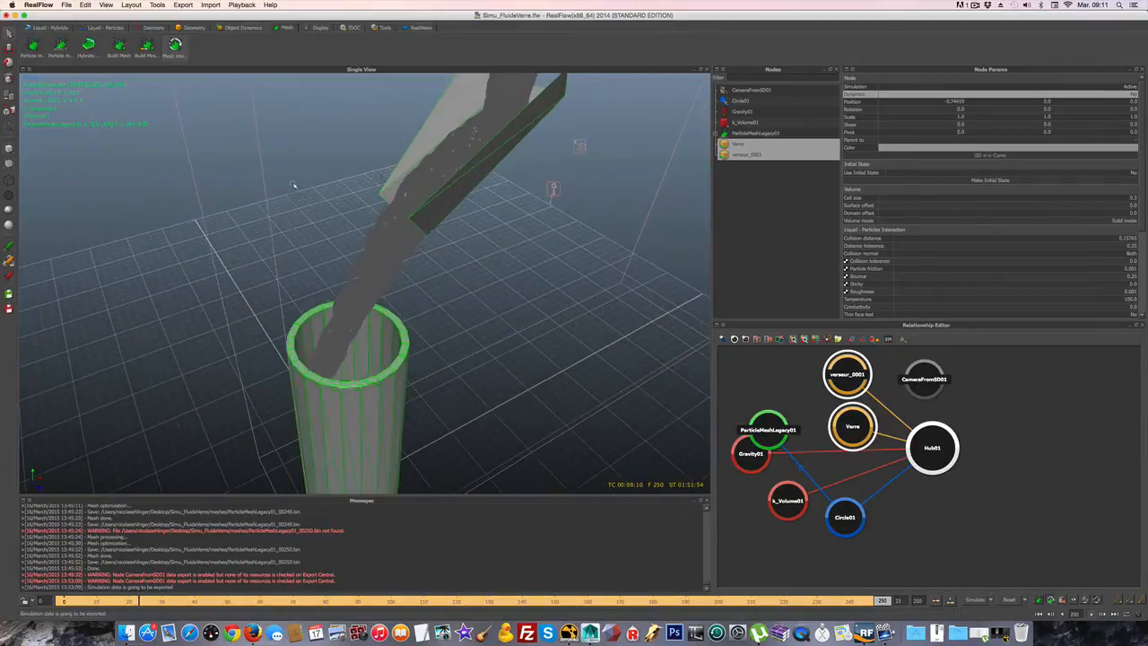
{"action": "left_click_drag", "start_coordinate": [282, 226], "coordinate": [252, 214], "text": "alt"}
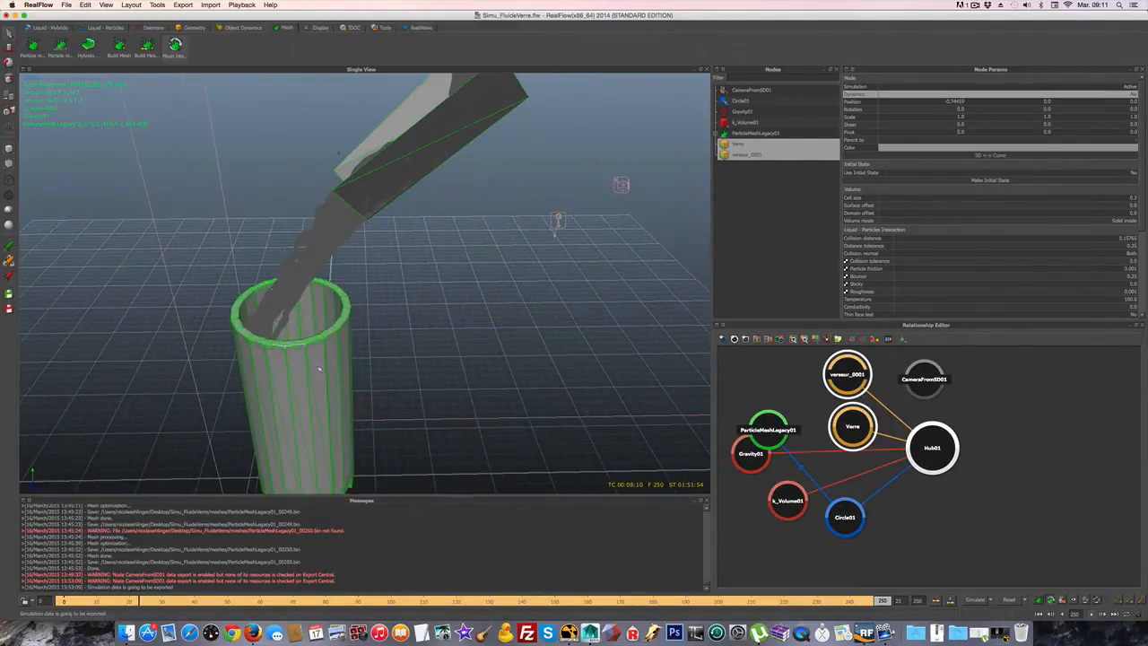
{"action": "left_click_drag", "start_coordinate": [326, 375], "coordinate": [545, 262], "text": "alt"}
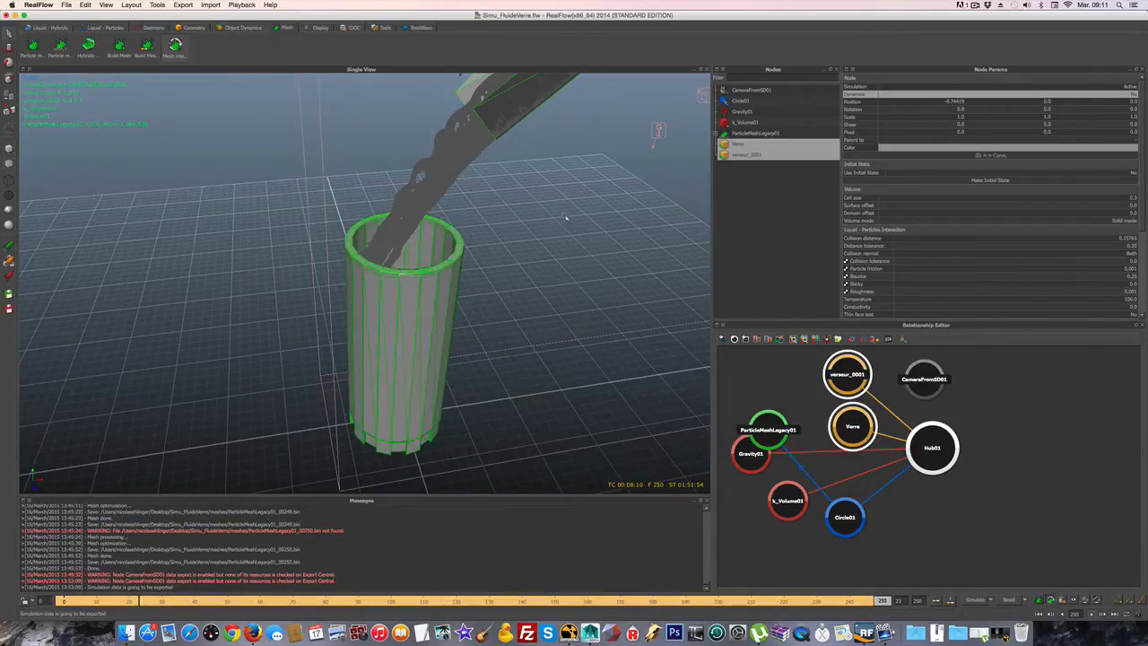
{"action": "left_click_drag", "start_coordinate": [569, 218], "coordinate": [537, 257], "text": "alt"}
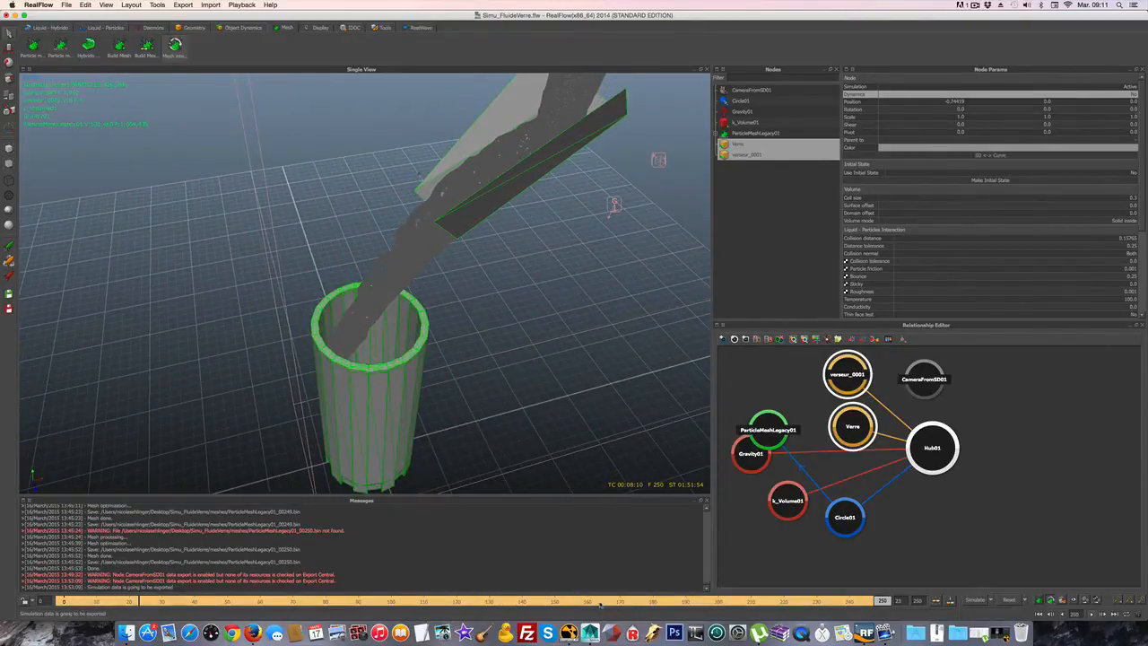
{"action": "left_click", "coordinate": [630, 599]}
{"action": "left_click", "coordinate": [522, 600]}
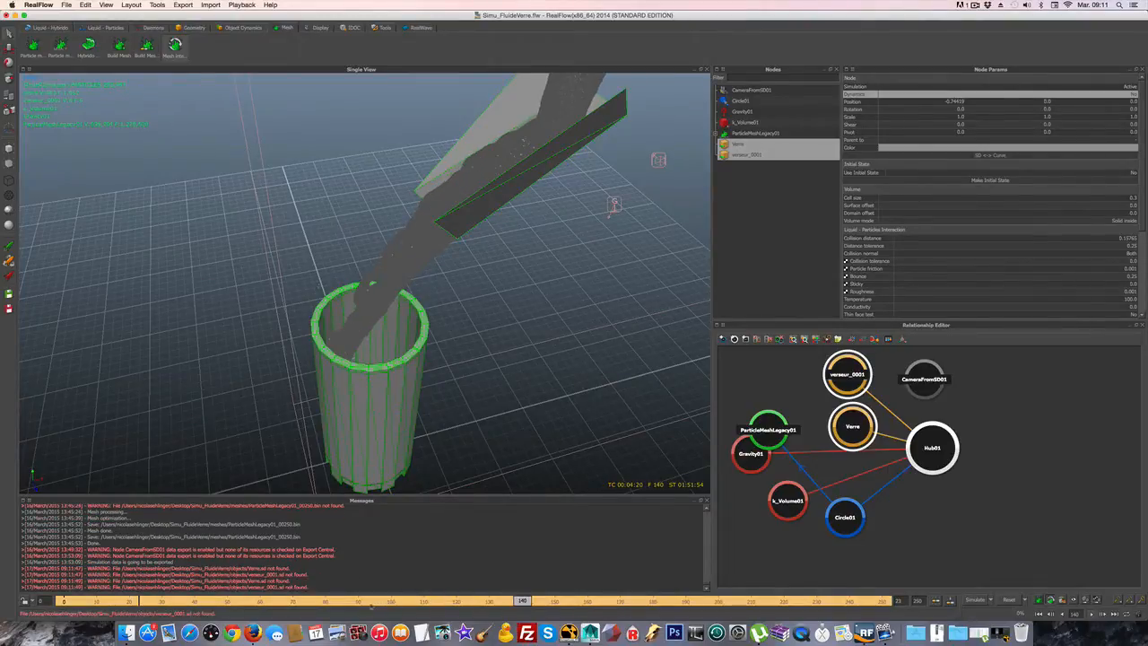
{"action": "left_click", "coordinate": [366, 600]}
{"action": "left_click", "coordinate": [338, 599]}
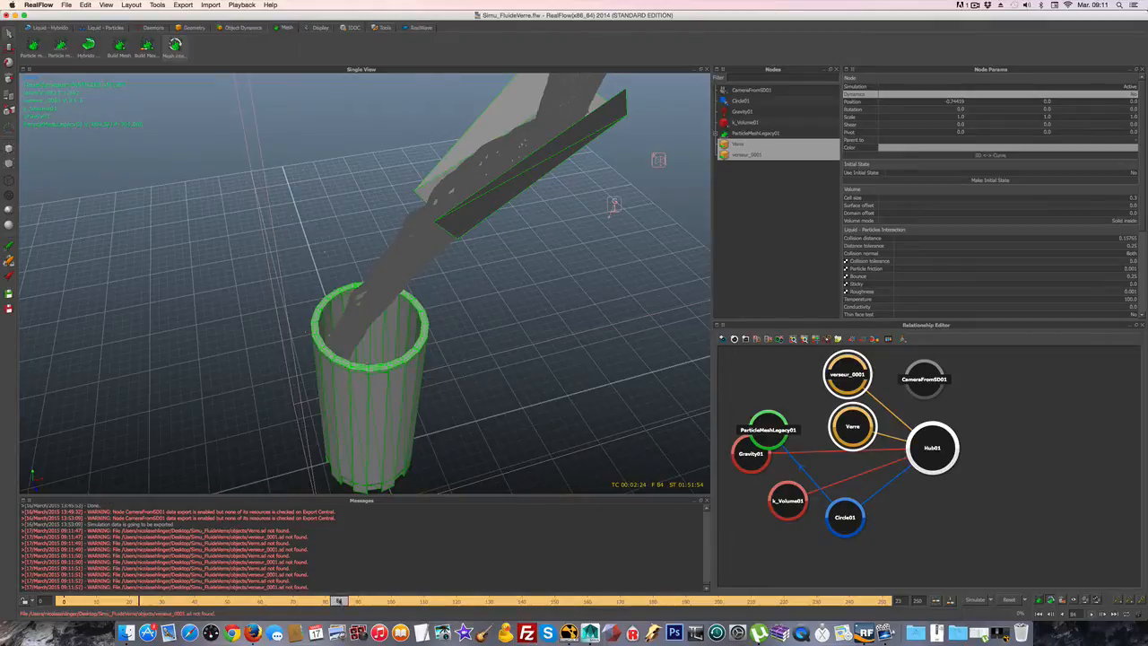
{"action": "left_click", "coordinate": [332, 600]}
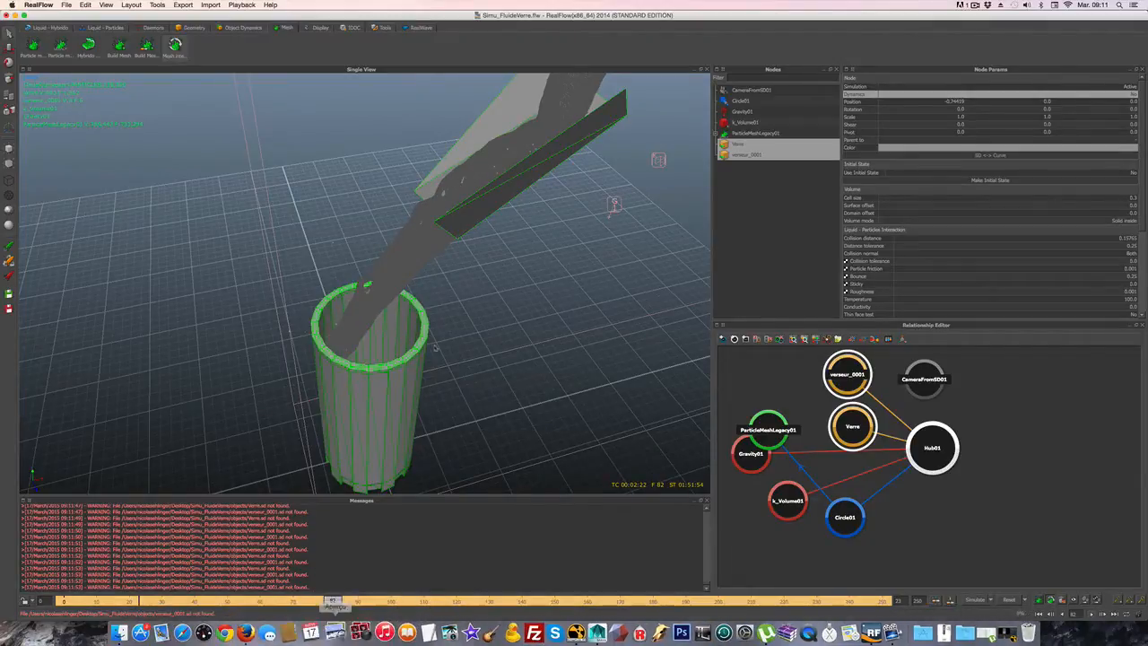
Select the ParticleMeshLegacy01 fluid mesh and inspect it between the chute and the glass.
{"action": "left_click", "coordinate": [487, 316]}
{"action": "left_click_drag", "start_coordinate": [489, 326], "coordinate": [526, 325], "text": "alt"}
{"action": "left_click", "coordinate": [462, 231]}
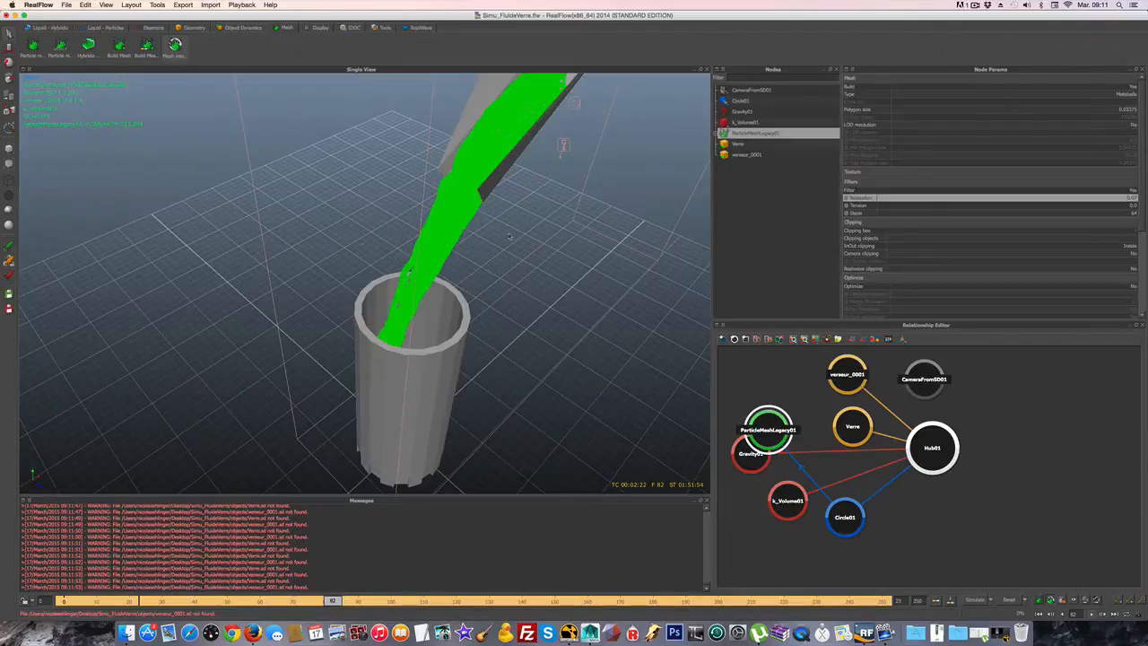
{"action": "left_click_drag", "start_coordinate": [625, 260], "coordinate": [547, 311], "text": "alt"}
{"action": "middle_click_drag", "start_coordinate": [548, 312], "coordinate": [597, 339], "text": "alt"}
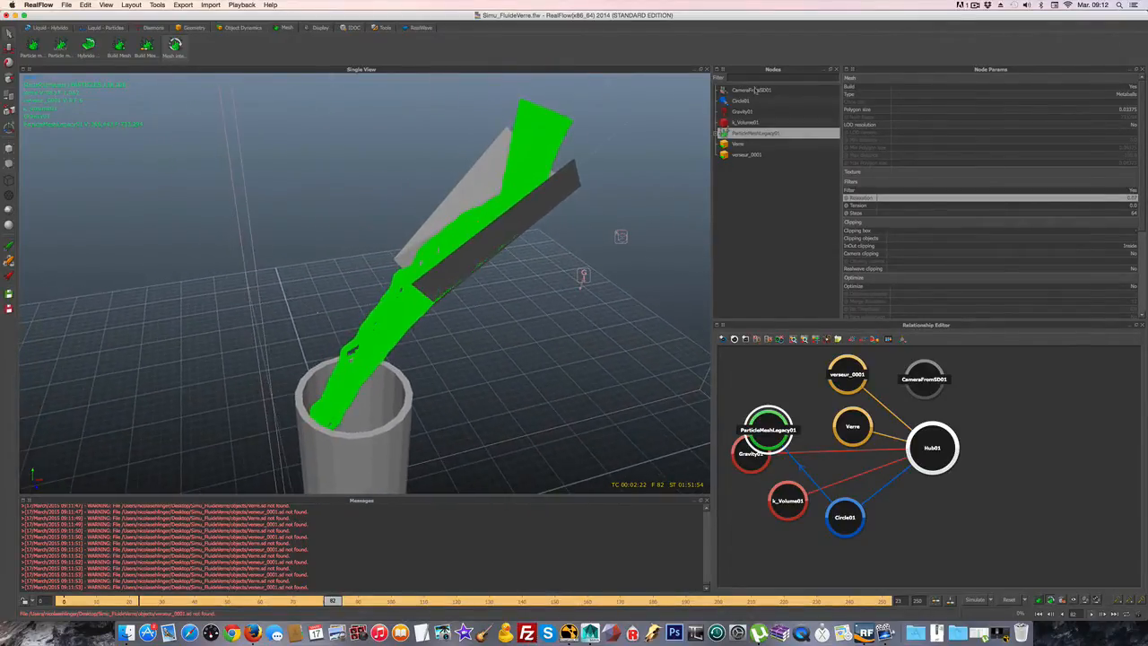
Open the emitter node nested under ParticleMeshLegacy01 and expand its Field, Noise and Deformation parameters.
{"action": "left_click", "coordinate": [717, 134]}
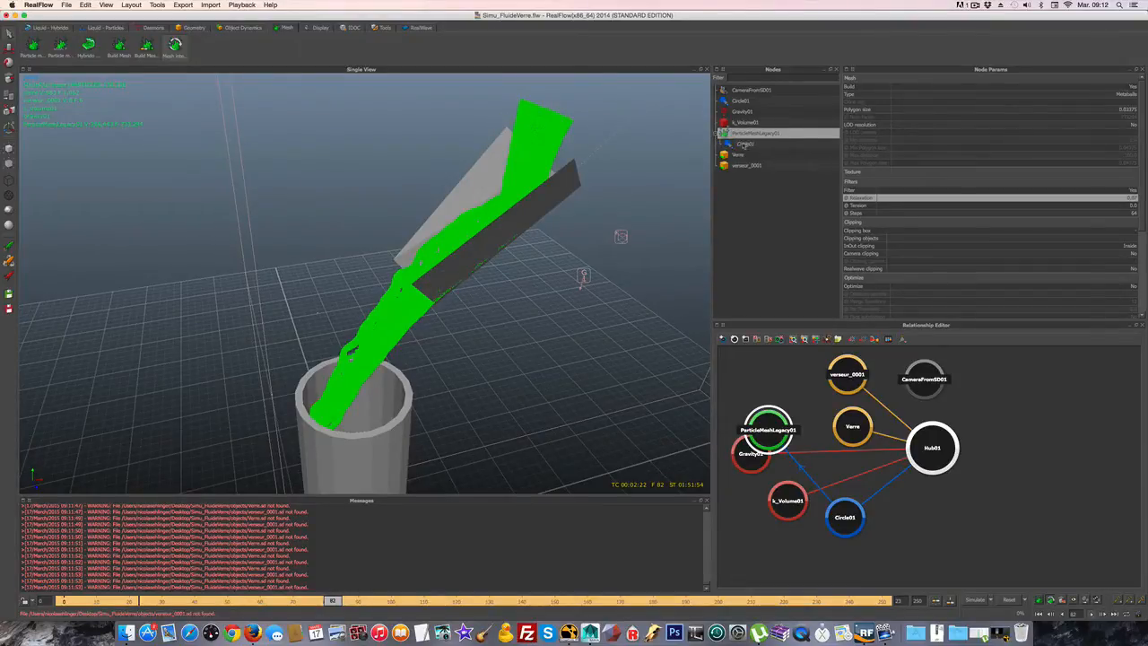
{"action": "left_click", "coordinate": [743, 145]}
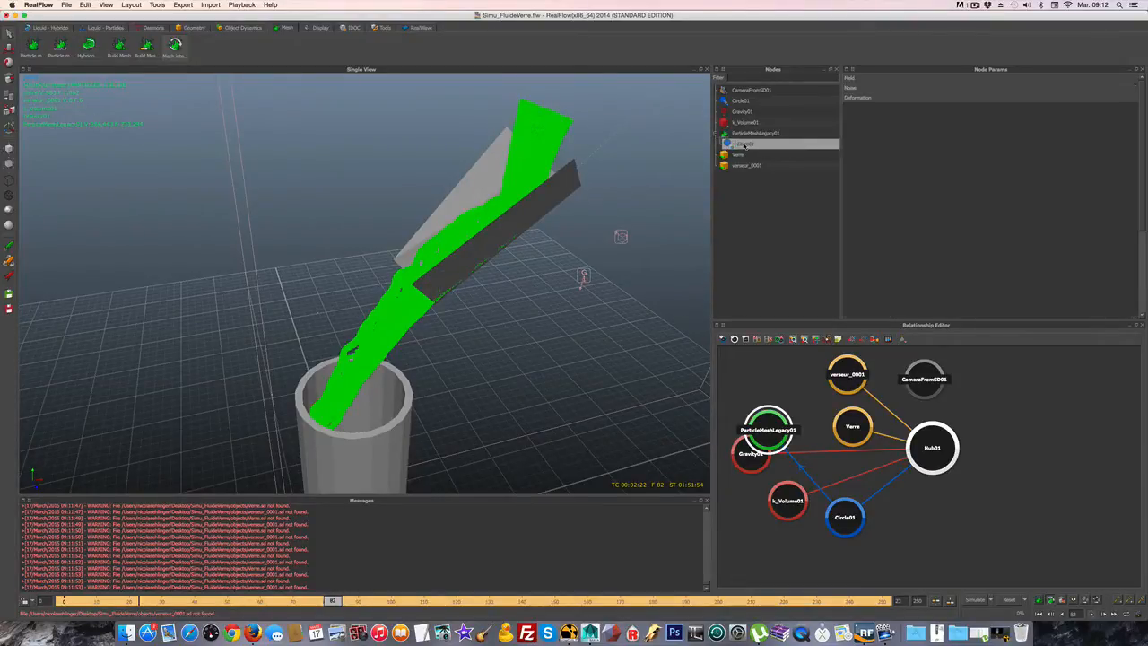
{"action": "left_click", "coordinate": [851, 79]}
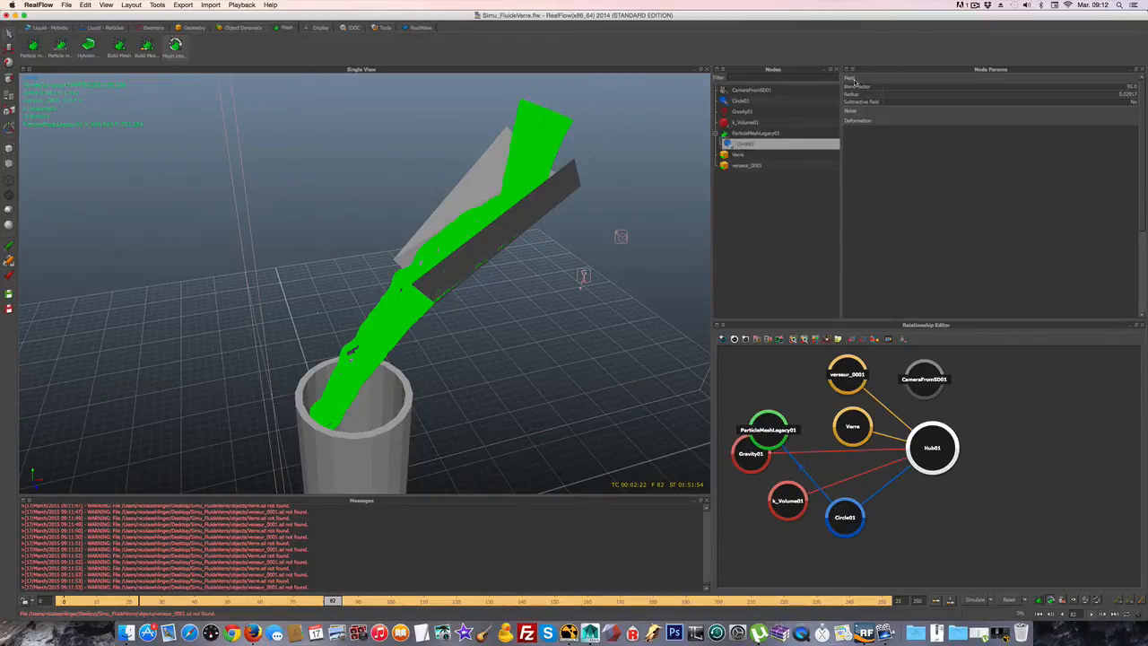
{"action": "left_click", "coordinate": [854, 111]}
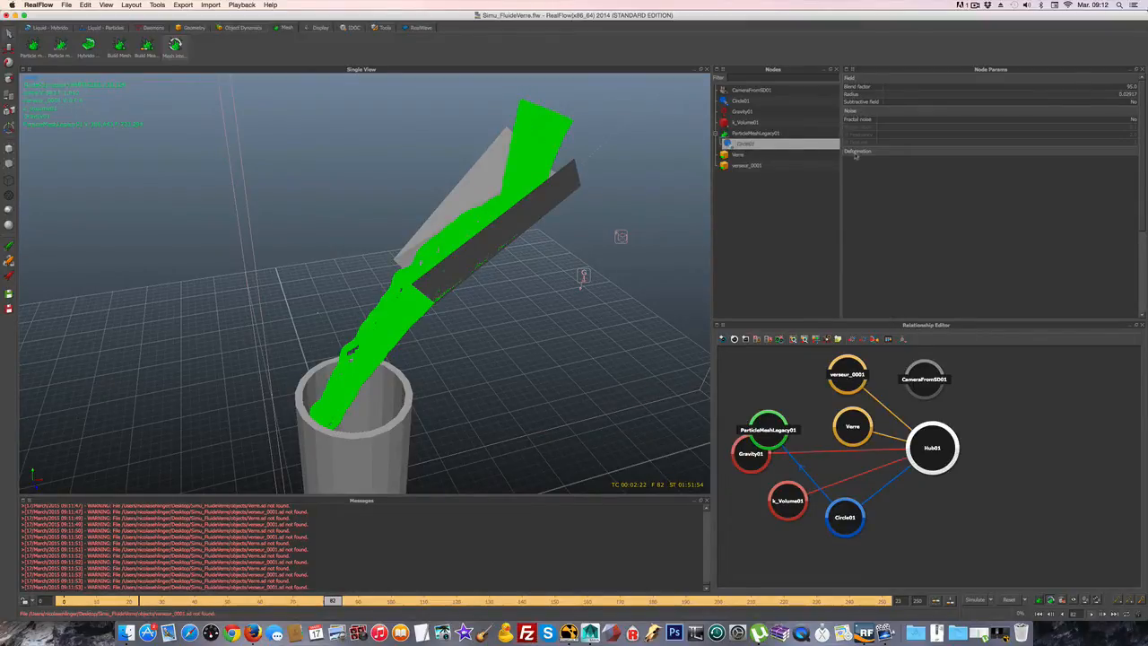
{"action": "left_click", "coordinate": [855, 152]}
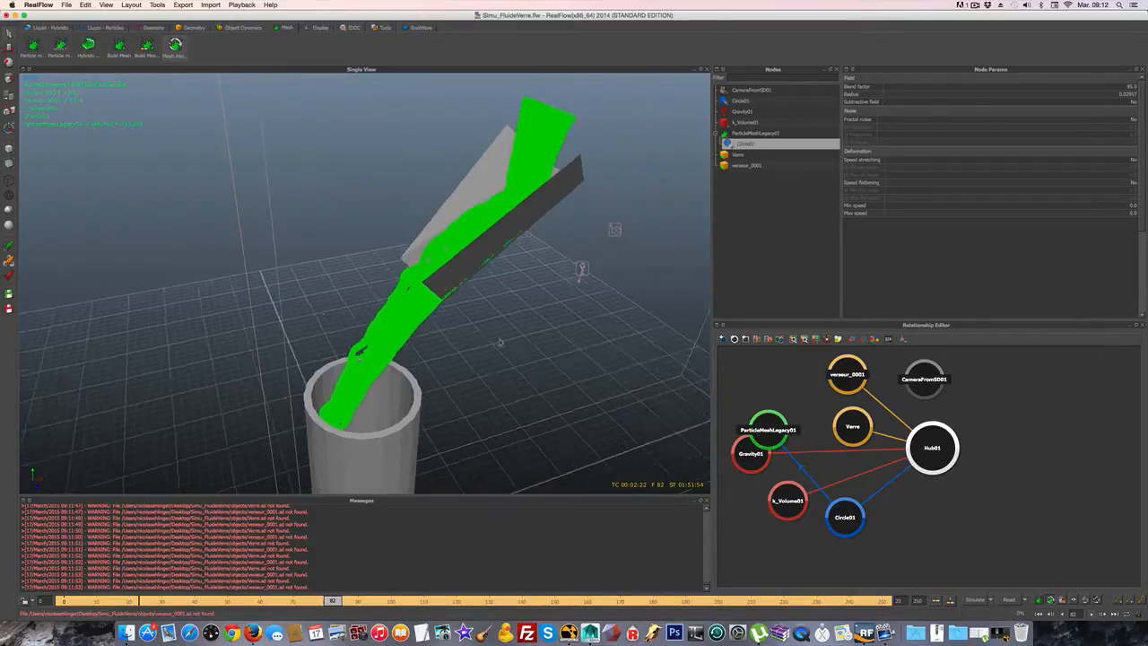
Select the Circle01 emitter, toggle the interactive meshing mode and examine the emitter and its particles from several angles.
{"action": "left_click", "coordinate": [733, 101]}
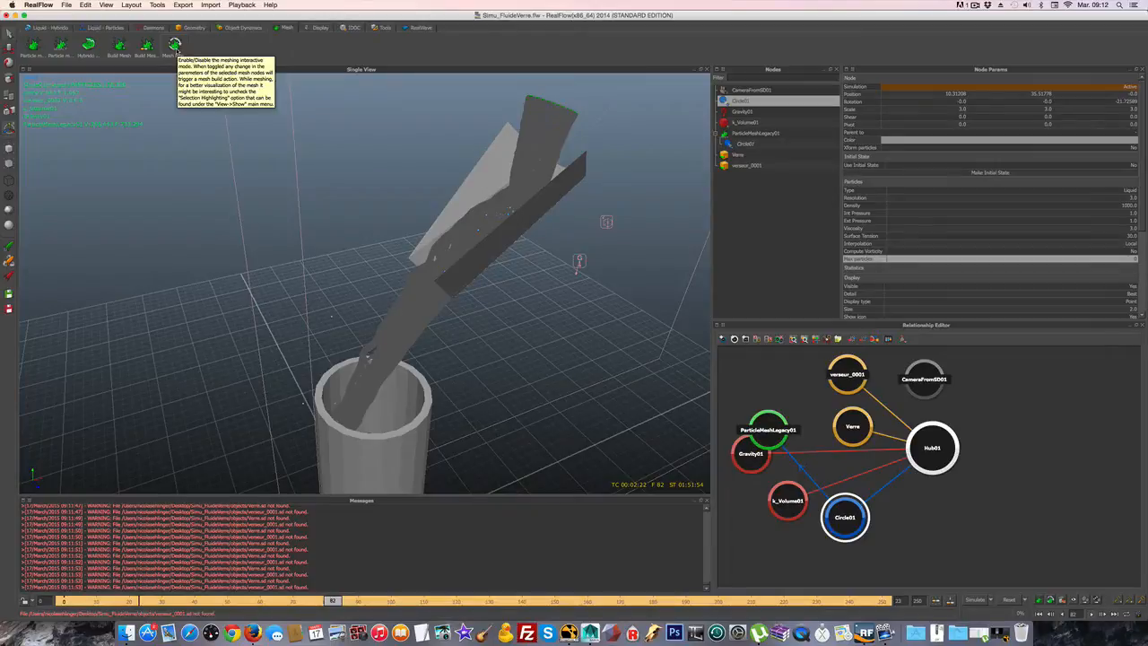
{"action": "left_click", "coordinate": [175, 47]}
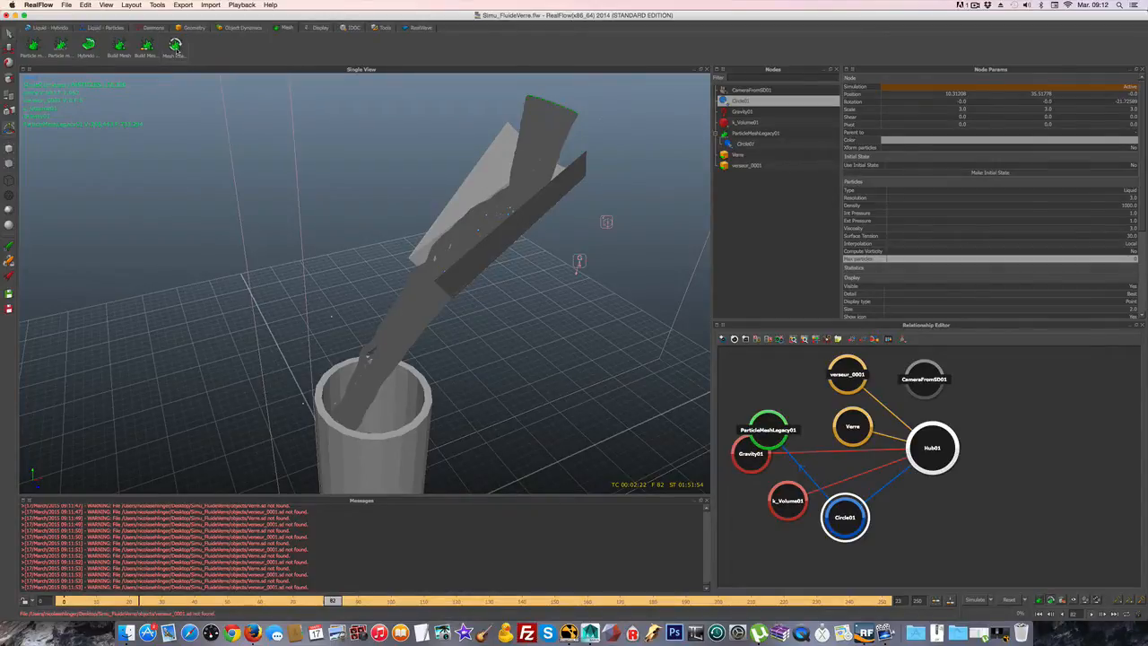
{"action": "left_click_drag", "start_coordinate": [379, 186], "coordinate": [618, 285], "text": "alt"}
{"action": "left_click_drag", "start_coordinate": [565, 332], "coordinate": [502, 336], "text": "alt"}
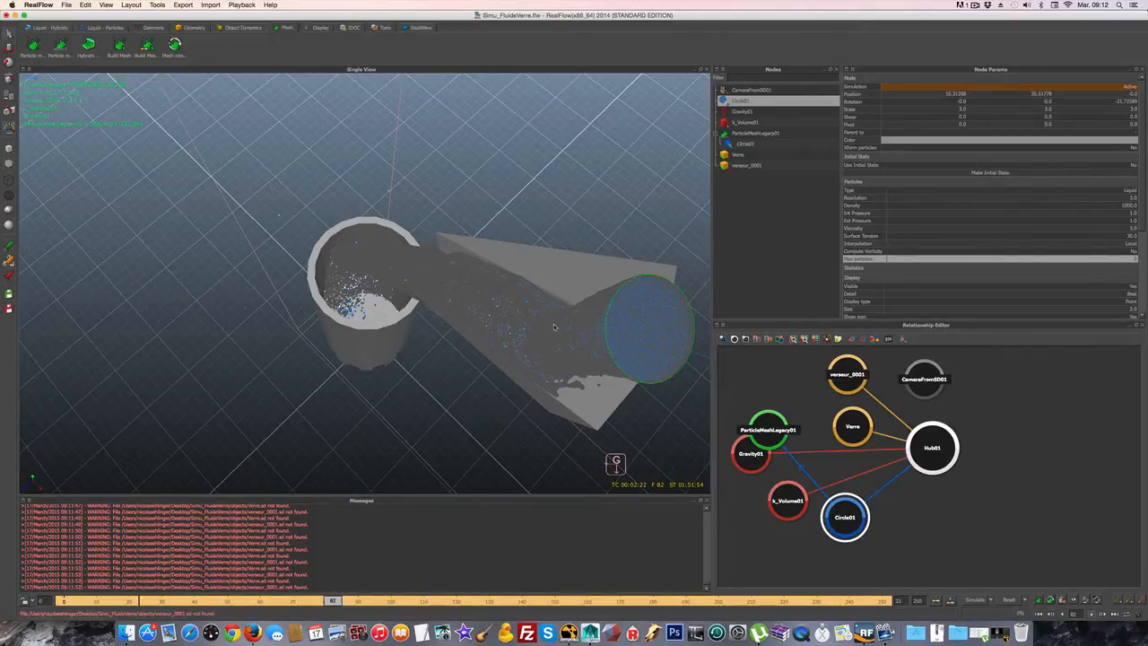
{"action": "left_click_drag", "start_coordinate": [554, 327], "coordinate": [551, 359], "text": "alt"}
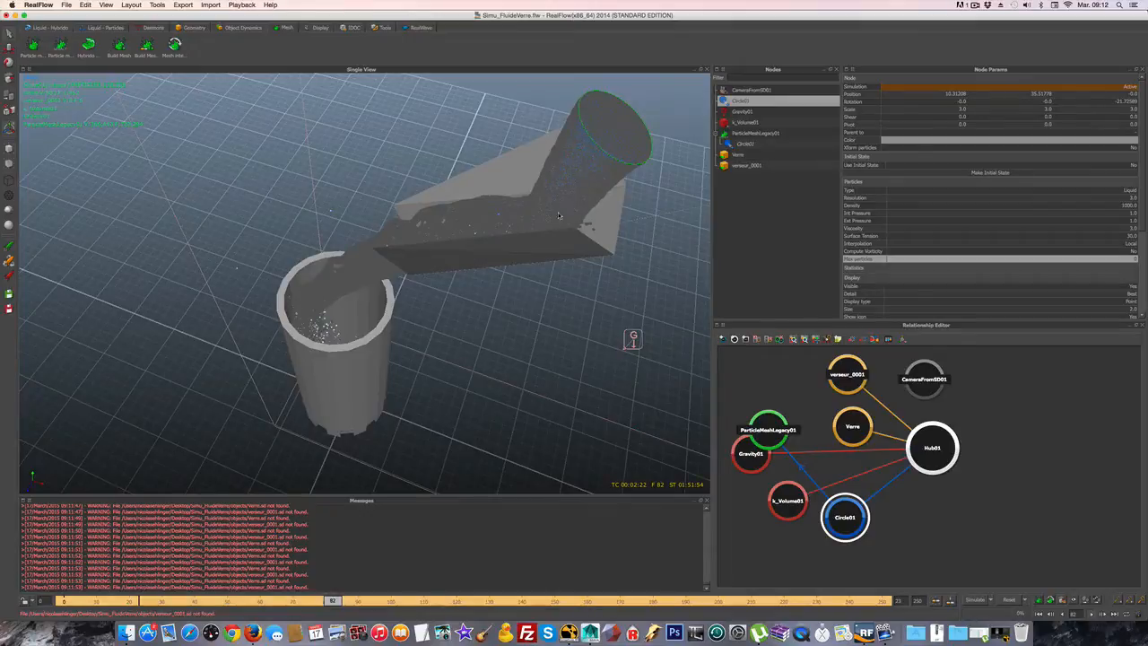
{"action": "left_click_drag", "start_coordinate": [520, 314], "coordinate": [545, 258], "text": "alt"}
{"action": "middle_click_drag", "start_coordinate": [545, 258], "coordinate": [515, 305], "text": "alt"}
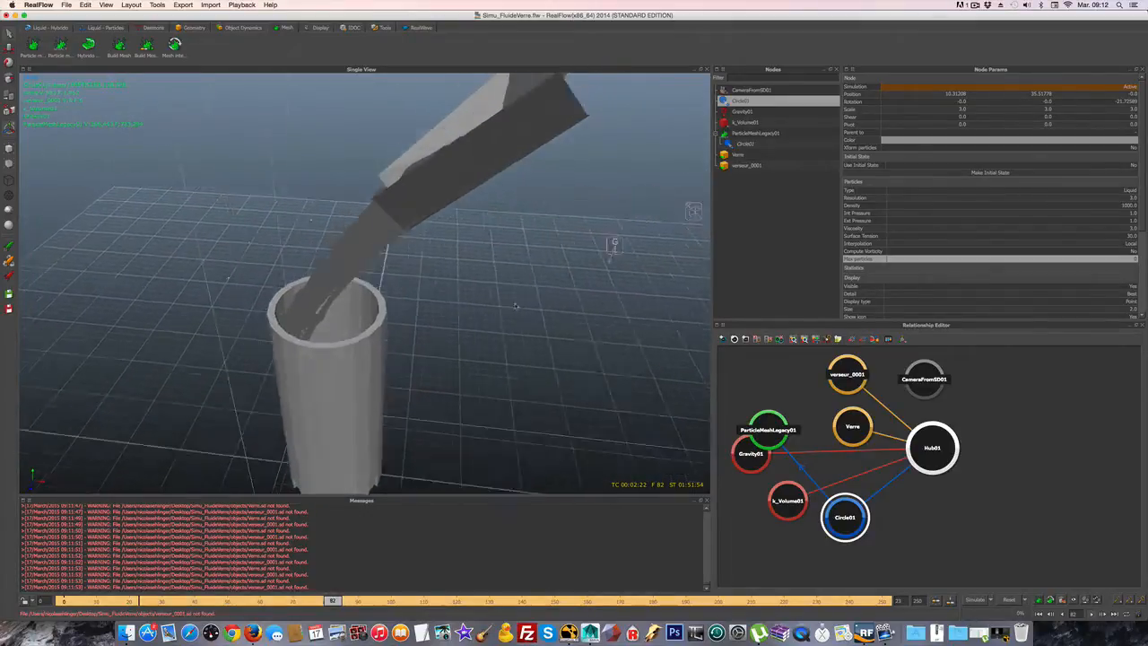
{"action": "left_click_drag", "start_coordinate": [515, 305], "coordinate": [547, 269], "text": "alt"}
Select Gravity01 and rearrange the relationship graph, placing ParticleMeshLegacy01 below Circle01 and Gravity01 beside verseur_0001 and Verre.
{"action": "left_click", "coordinate": [570, 297]}
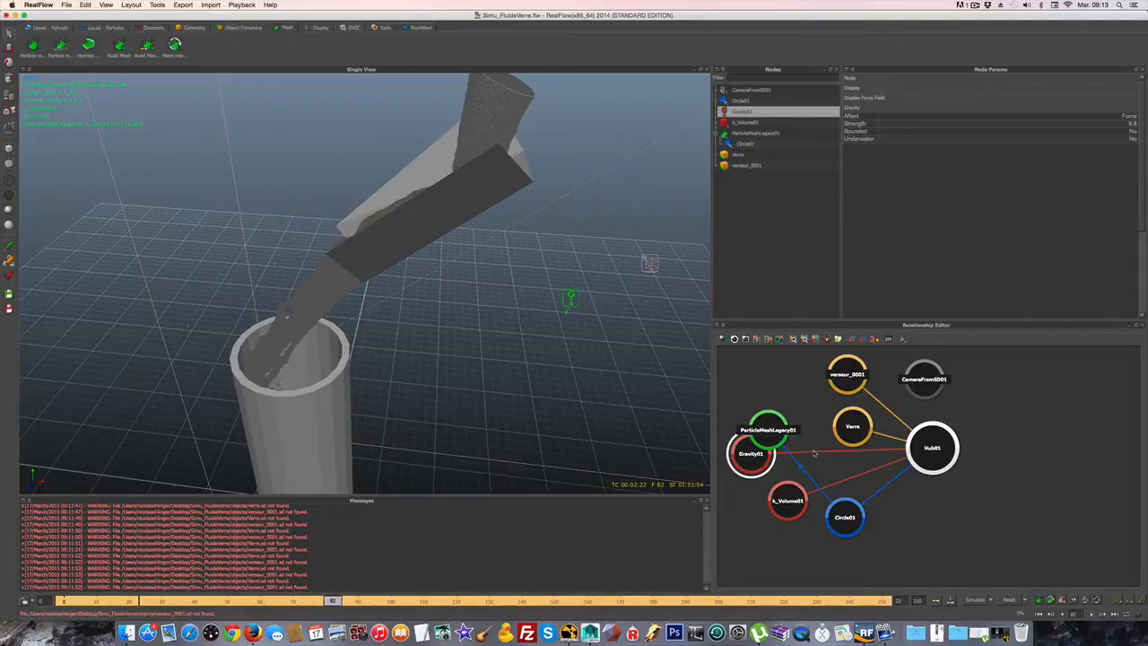
{"action": "left_click_drag", "start_coordinate": [773, 436], "coordinate": [778, 548]}
{"action": "left_click_drag", "start_coordinate": [761, 456], "coordinate": [761, 412]}
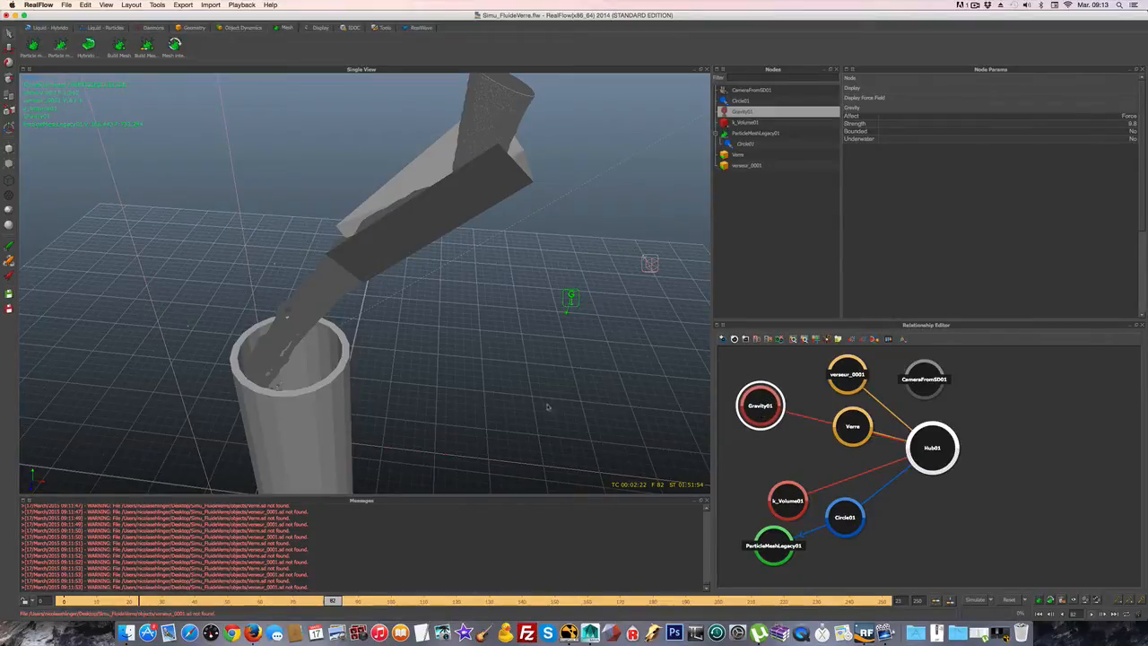
{"action": "left_click_drag", "start_coordinate": [486, 370], "coordinate": [425, 331], "text": "alt"}
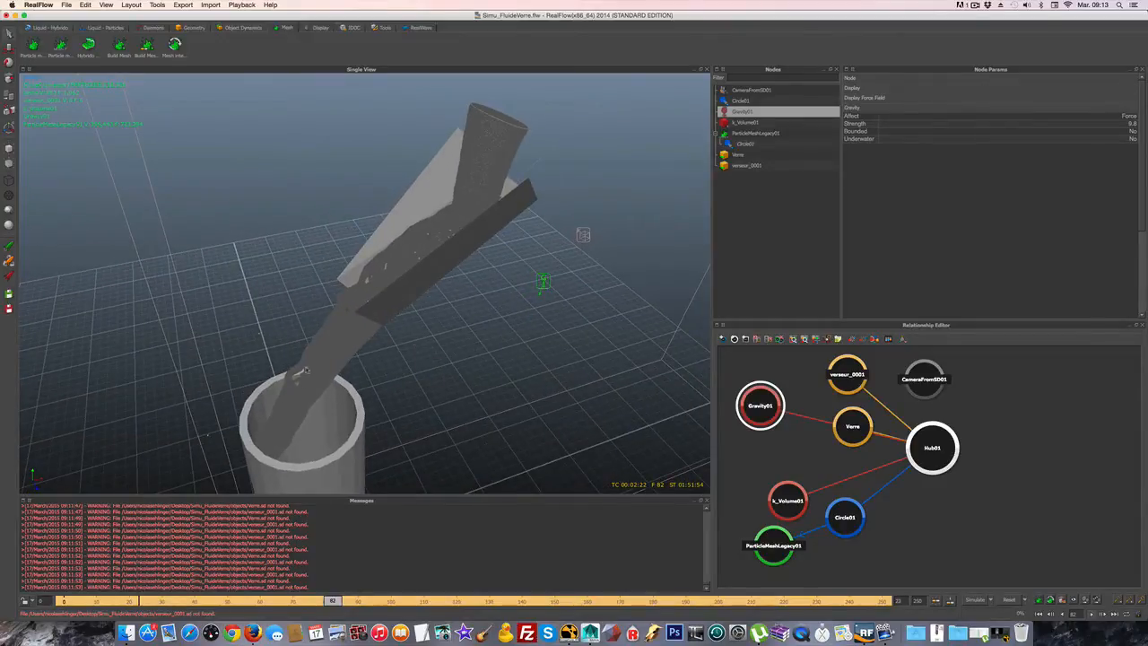
{"action": "scroll", "coordinate": [554, 381], "scroll_direction": "down", "scroll_amount": 2}
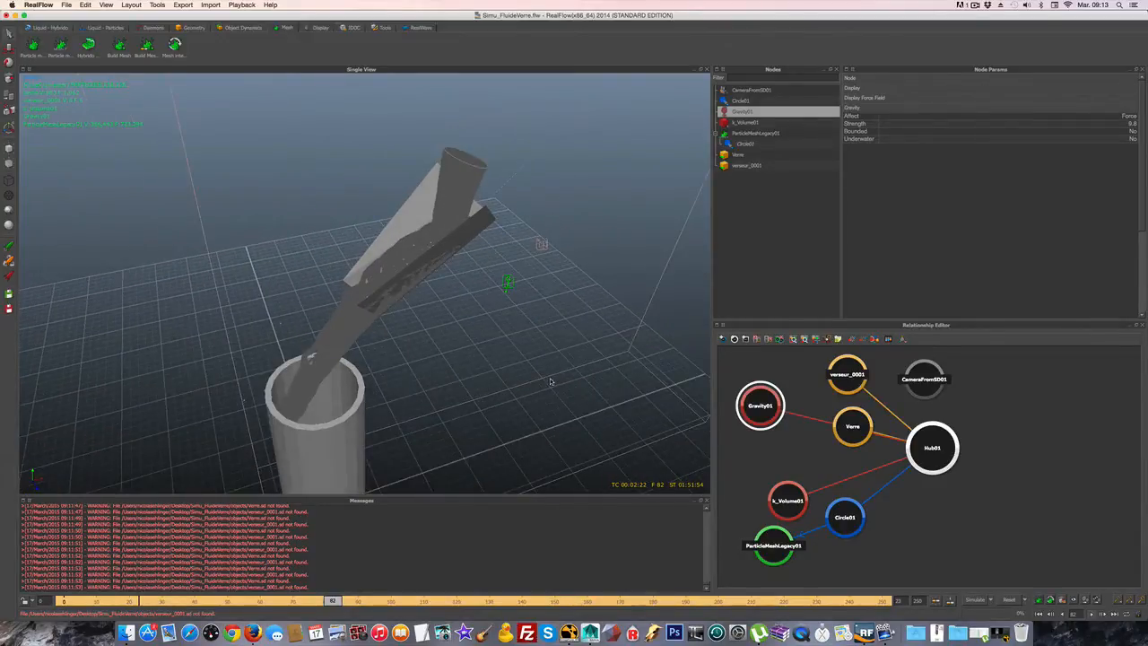
{"action": "scroll", "coordinate": [549, 382], "scroll_direction": "down", "scroll_amount": 2}
{"action": "scroll", "coordinate": [547, 382], "scroll_direction": "down", "scroll_amount": 1}
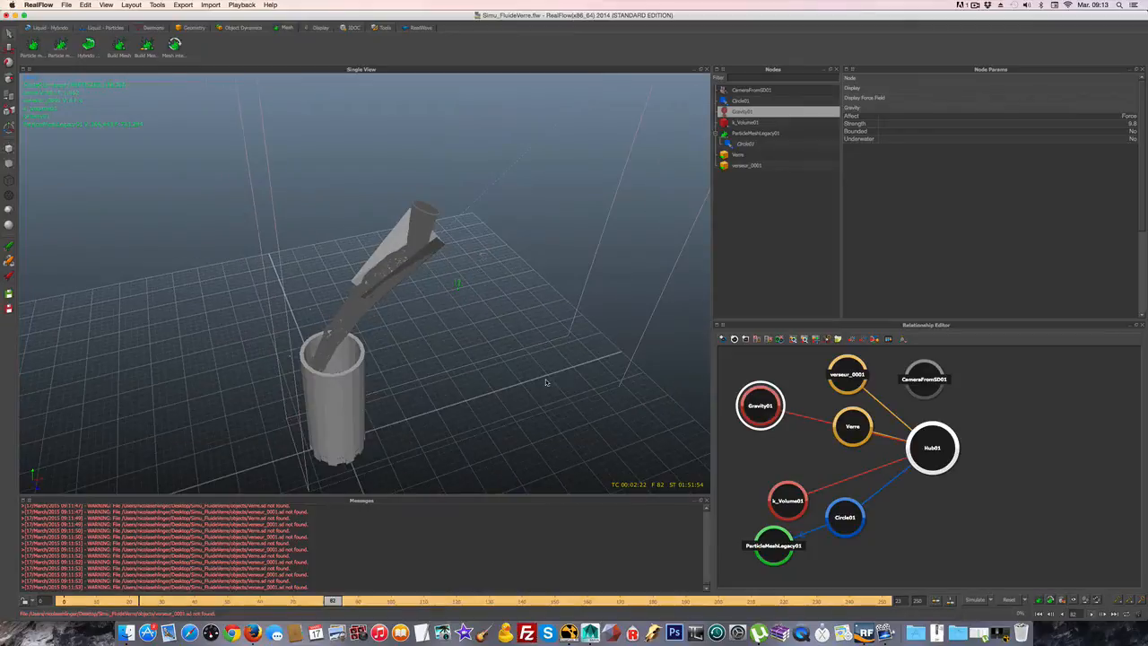
Select the k_Volume01 daemon and examine its bounding volume around the glass, the chute and the poured fluid.
{"action": "left_click", "coordinate": [584, 286]}
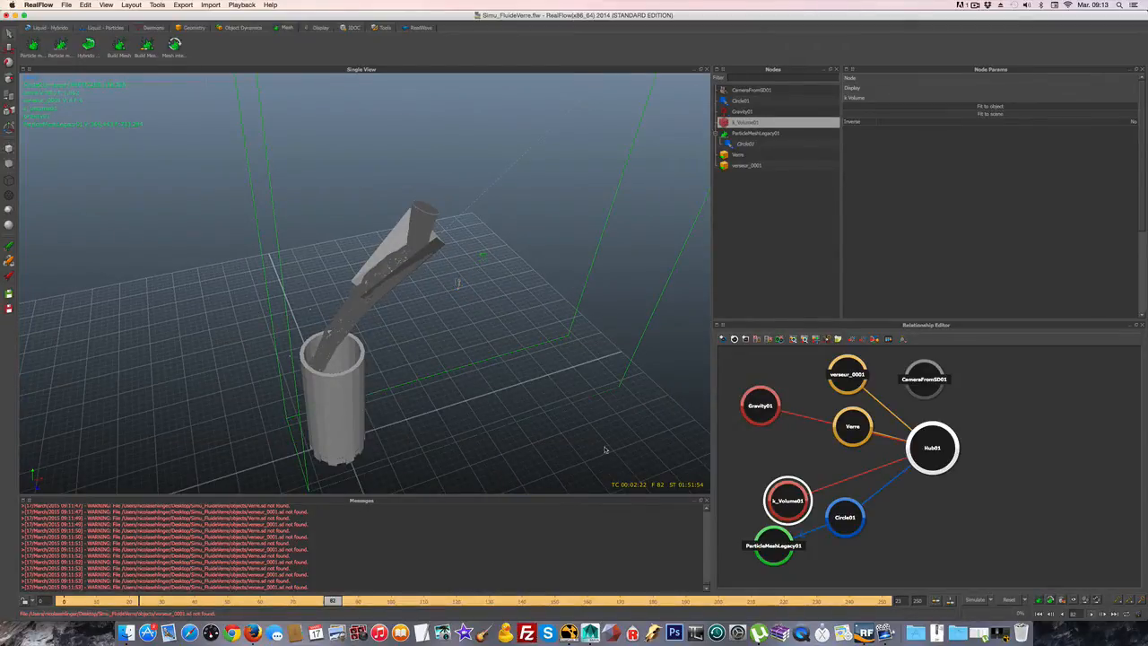
{"action": "left_click_drag", "start_coordinate": [607, 451], "coordinate": [578, 432], "text": "alt"}
{"action": "left_click_drag", "start_coordinate": [502, 377], "coordinate": [527, 388], "text": "alt"}
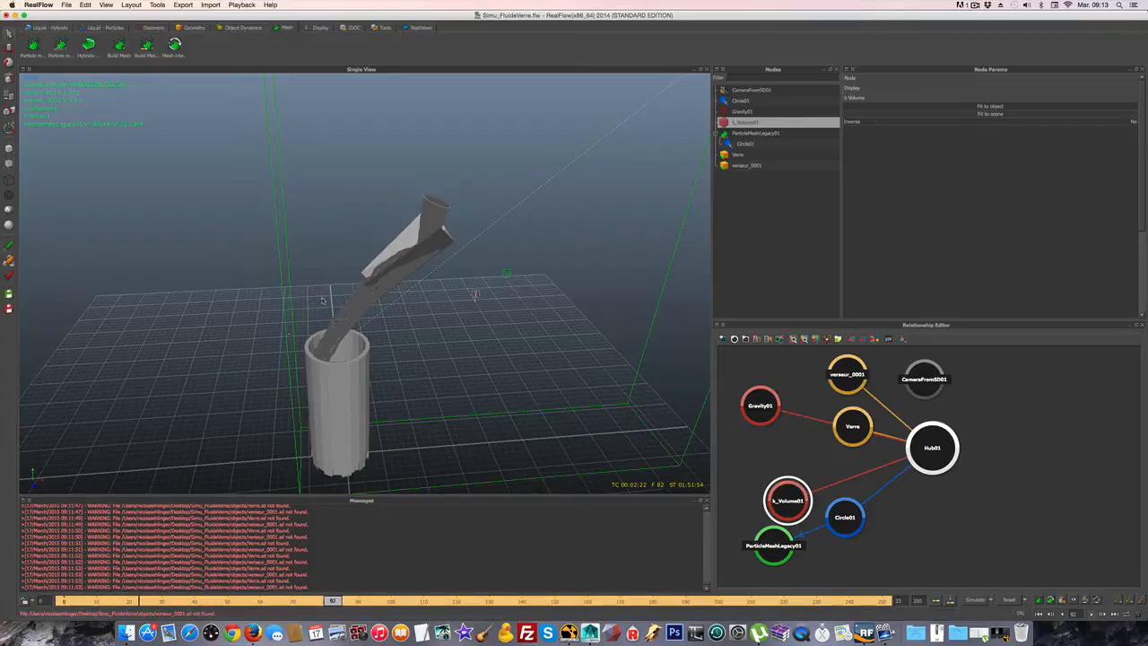
{"action": "scroll", "coordinate": [302, 342], "scroll_direction": "down", "scroll_amount": 5}
{"action": "scroll", "coordinate": [301, 341], "scroll_direction": "up", "scroll_amount": 10}
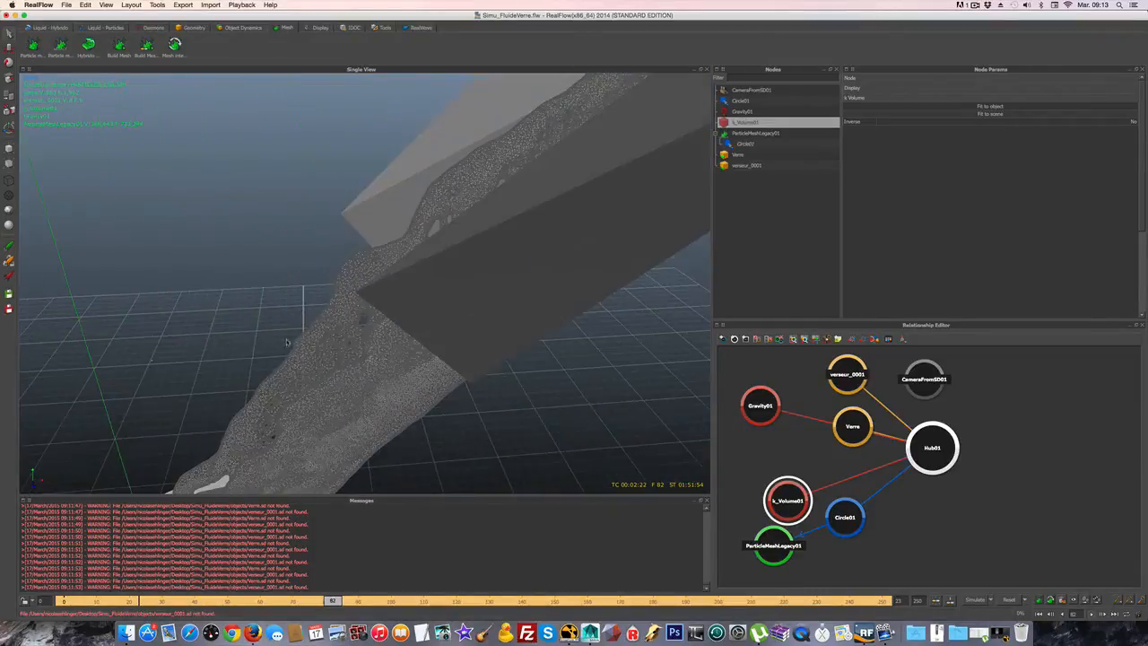
{"action": "scroll", "coordinate": [271, 346], "scroll_direction": "down", "scroll_amount": 5}
Select Circle01 and ParticleMeshLegacy01 together and inspect the stray particles around the pour.
{"action": "left_click_drag", "start_coordinate": [167, 403], "coordinate": [180, 423]}
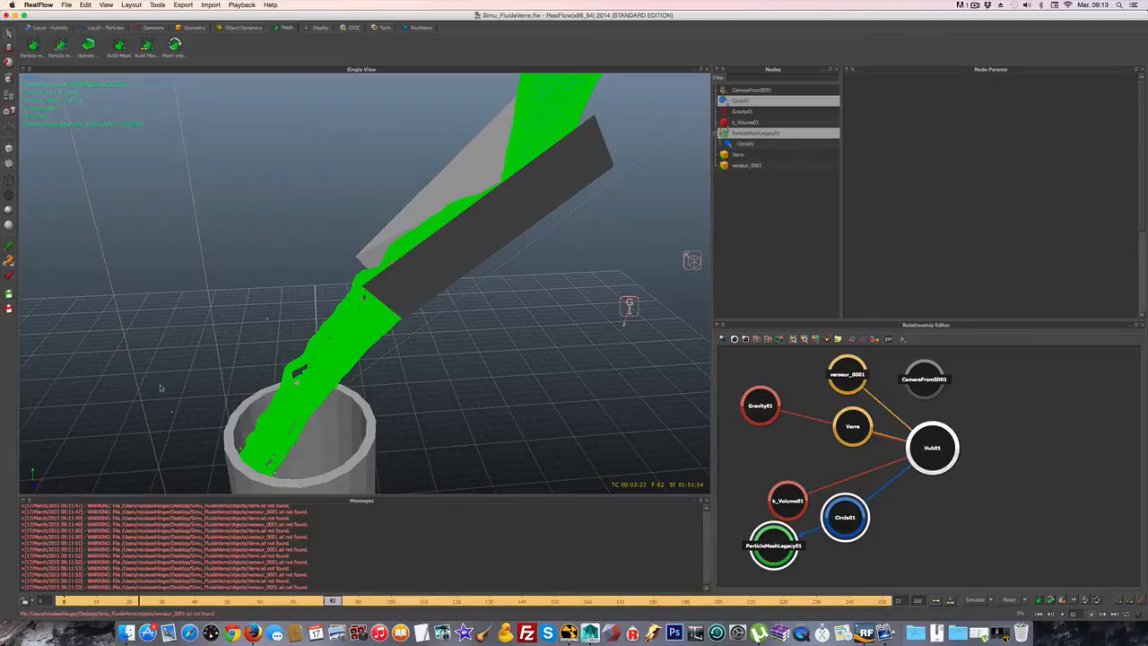
{"action": "scroll", "coordinate": [180, 378], "scroll_direction": "up", "scroll_amount": 3}
{"action": "scroll", "coordinate": [179, 377], "scroll_direction": "down", "scroll_amount": 5}
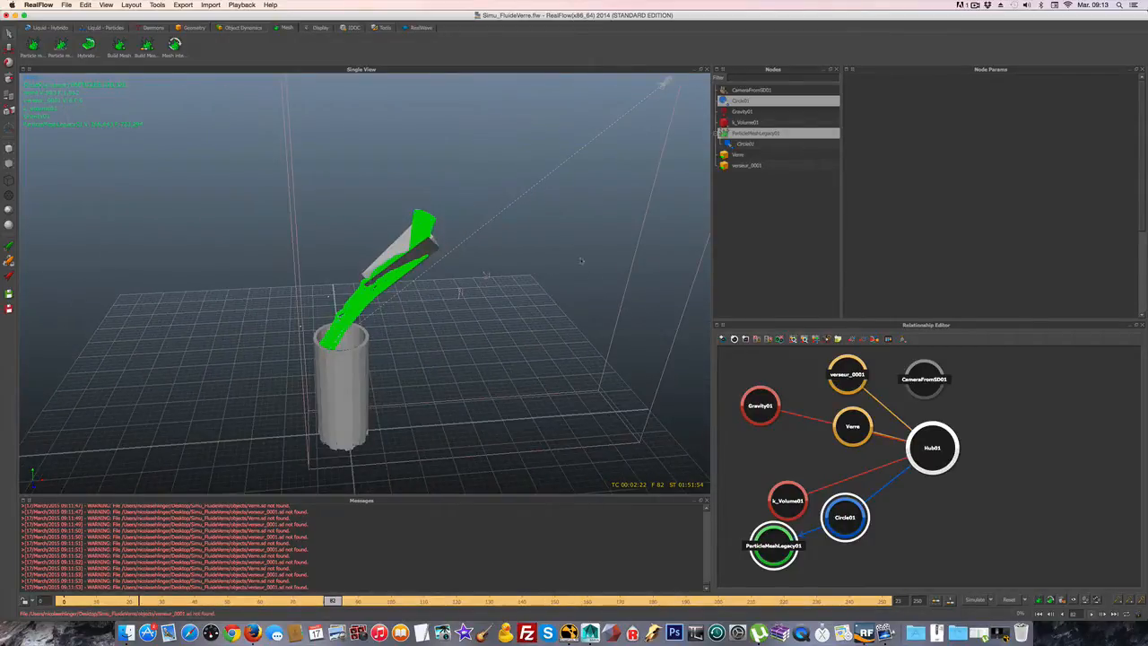
{"action": "middle_click_drag", "start_coordinate": [558, 245], "coordinate": [516, 318], "text": "alt"}
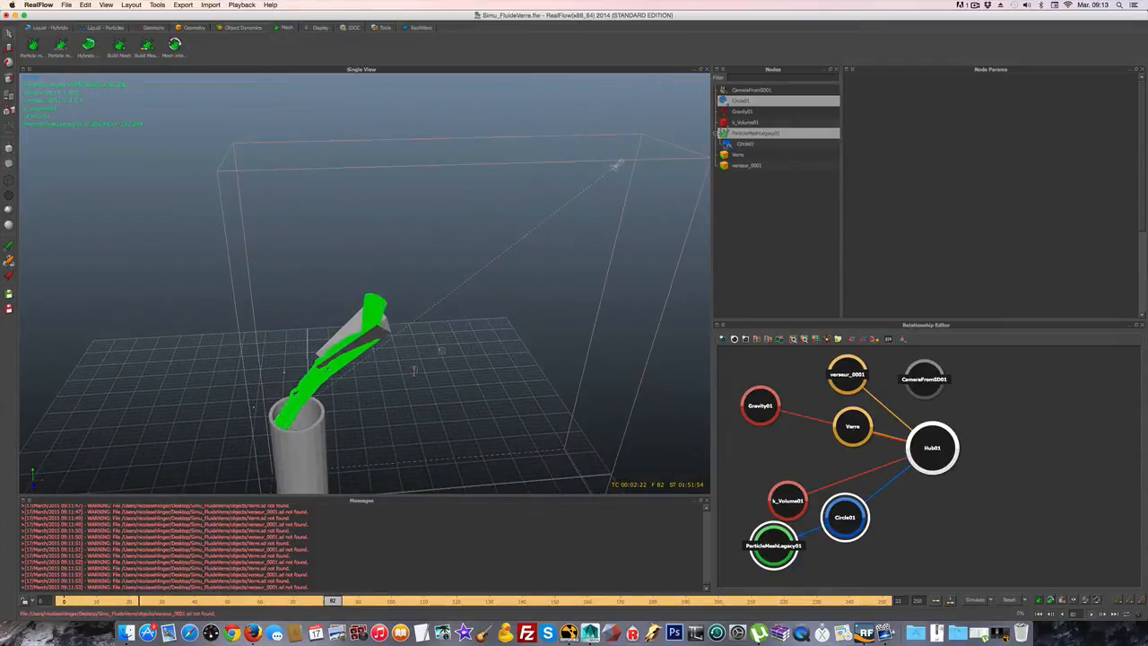
Select k_Volume01 again and examine the full extent of its box around the scene from several angles.
{"action": "left_click", "coordinate": [743, 123]}
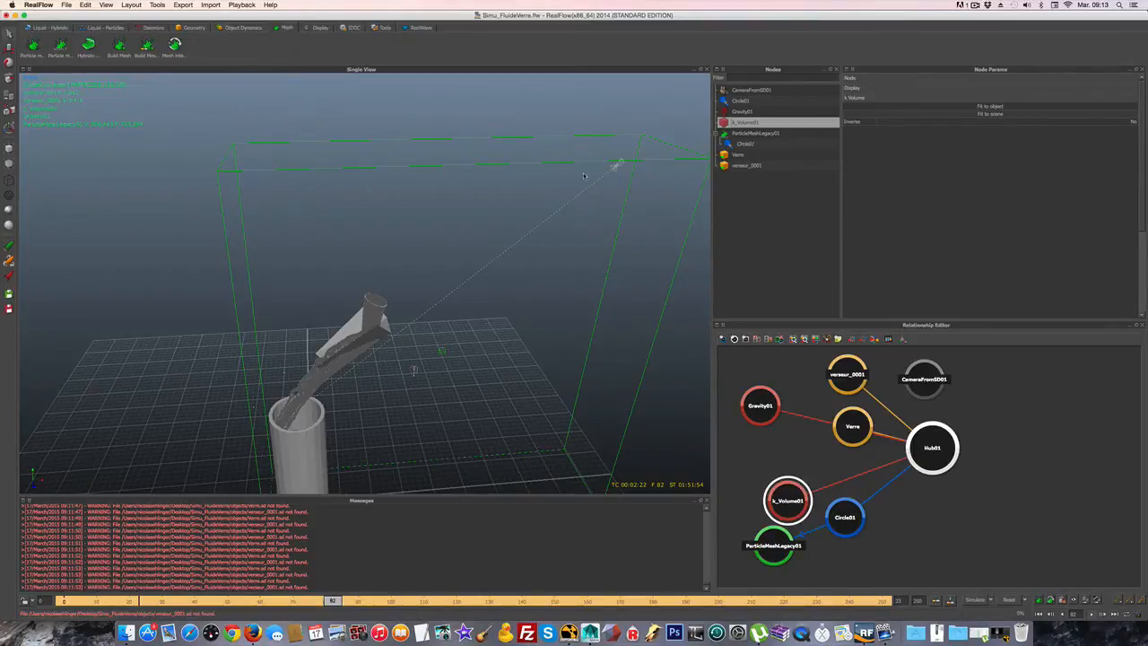
{"action": "middle_click_drag", "start_coordinate": [391, 269], "coordinate": [426, 238], "text": "alt"}
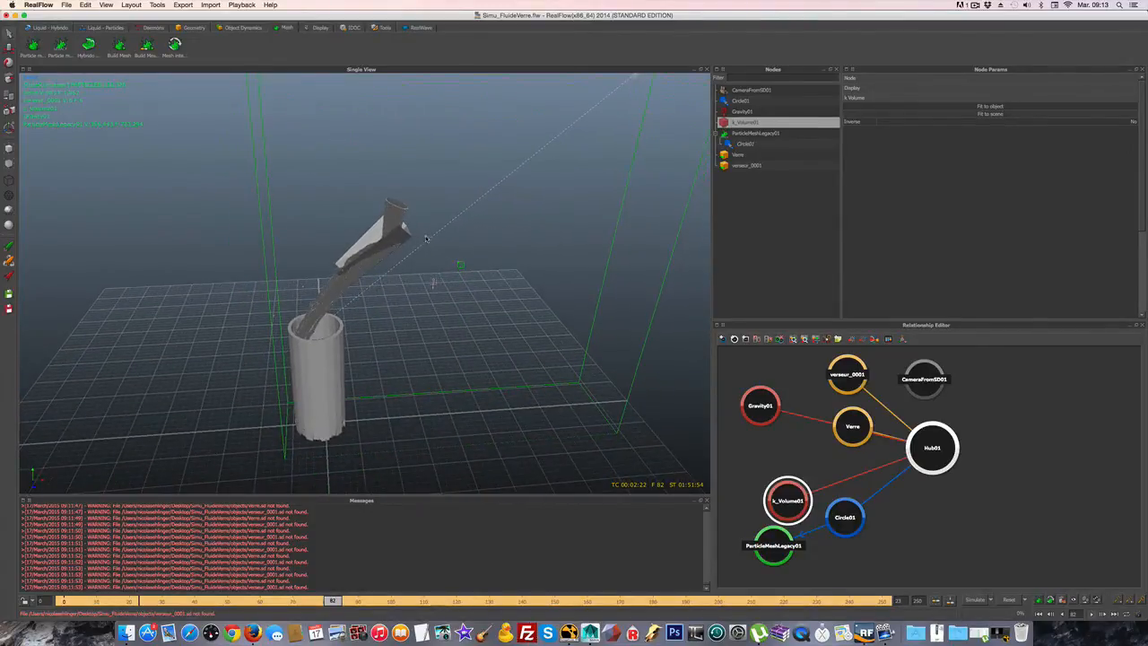
{"action": "left_click_drag", "start_coordinate": [426, 238], "coordinate": [490, 248], "text": "alt"}
{"action": "middle_click_drag", "start_coordinate": [466, 224], "coordinate": [457, 325], "text": "alt"}
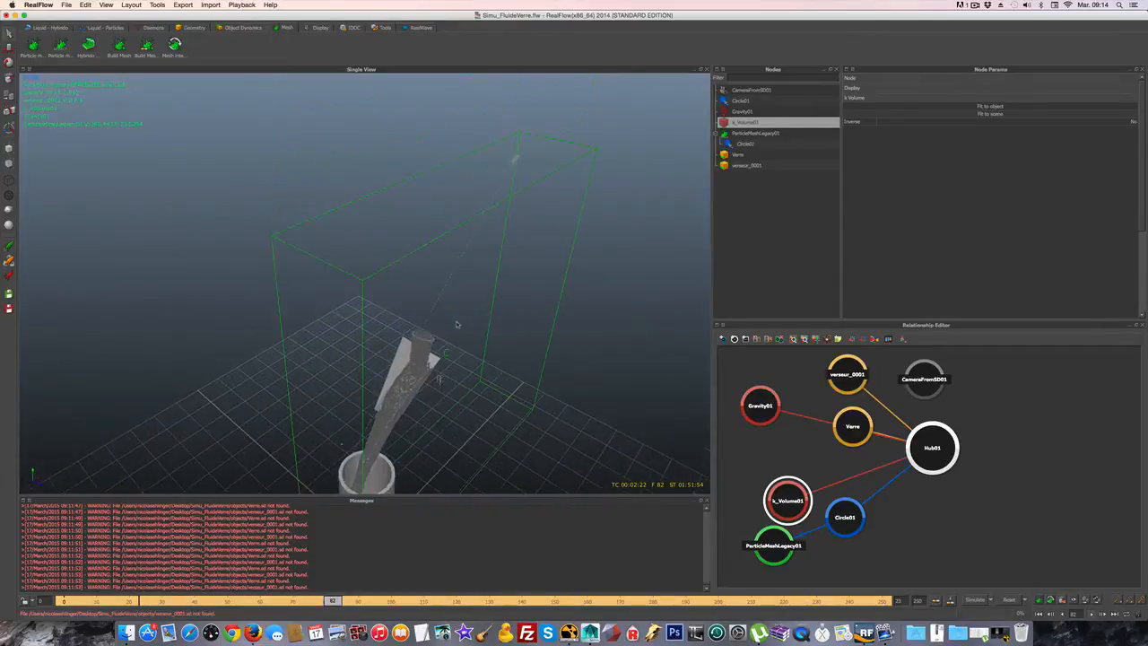
{"action": "left_click_drag", "start_coordinate": [455, 324], "coordinate": [398, 266], "text": "alt"}
{"action": "left_click_drag", "start_coordinate": [298, 397], "coordinate": [539, 290], "text": "alt"}
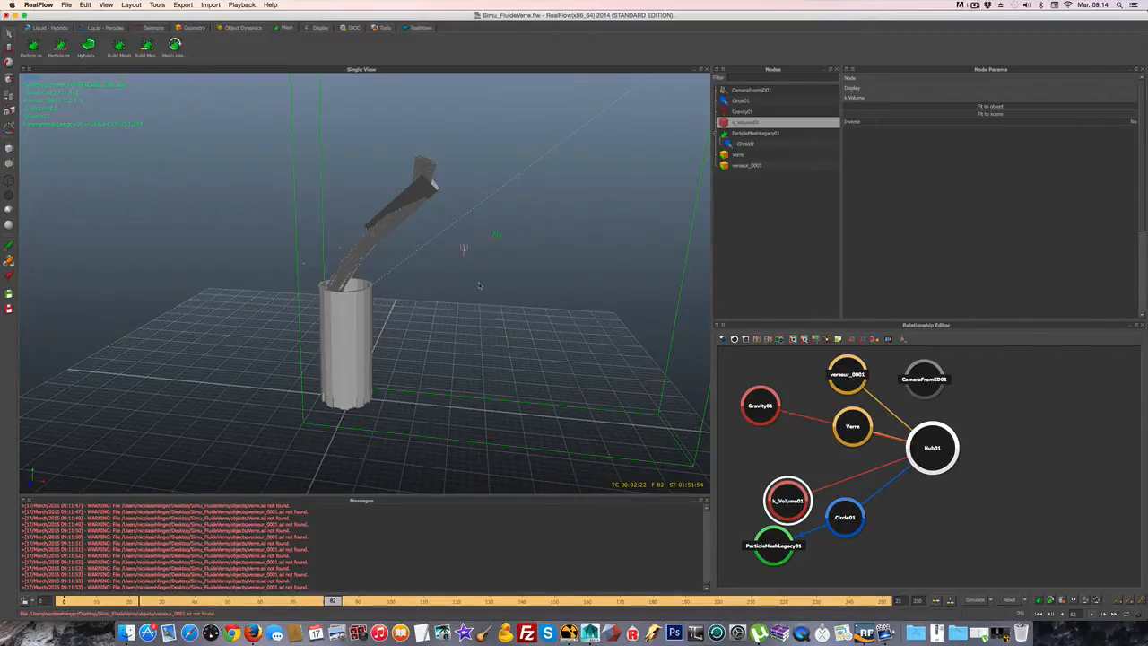
Inspect the fluid running down the chute into the glass up close from the side and from above.
{"action": "scroll", "coordinate": [434, 363], "scroll_direction": "down", "scroll_amount": 5}
{"action": "scroll", "coordinate": [421, 362], "scroll_direction": "up", "scroll_amount": 10}
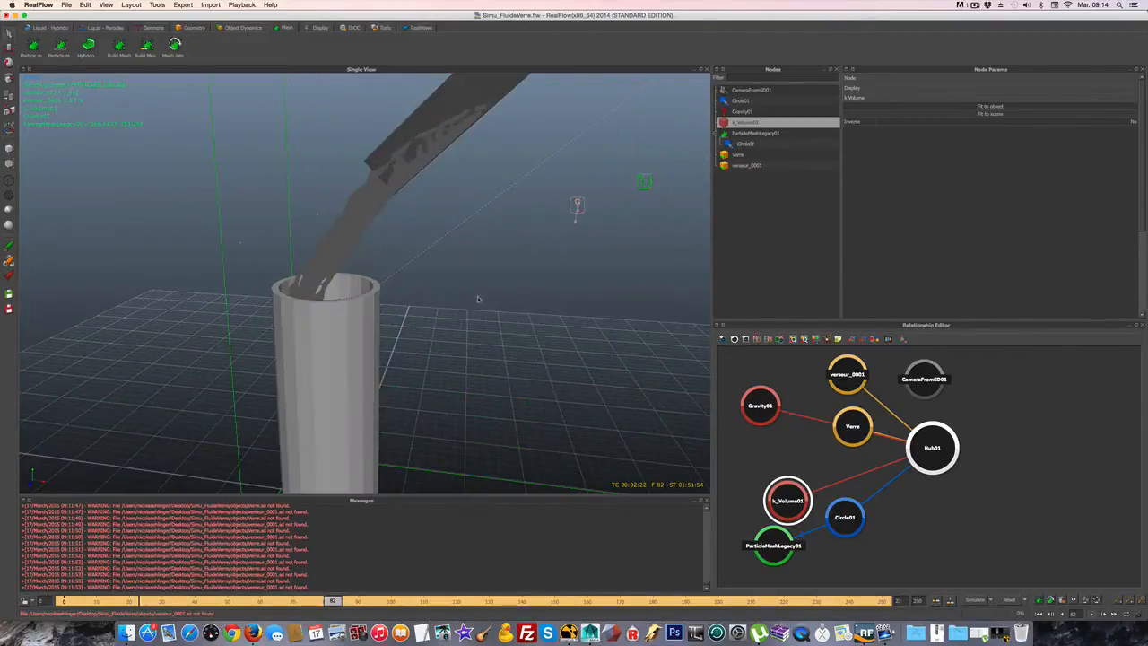
{"action": "left_click_drag", "start_coordinate": [478, 299], "coordinate": [519, 277], "text": "alt"}
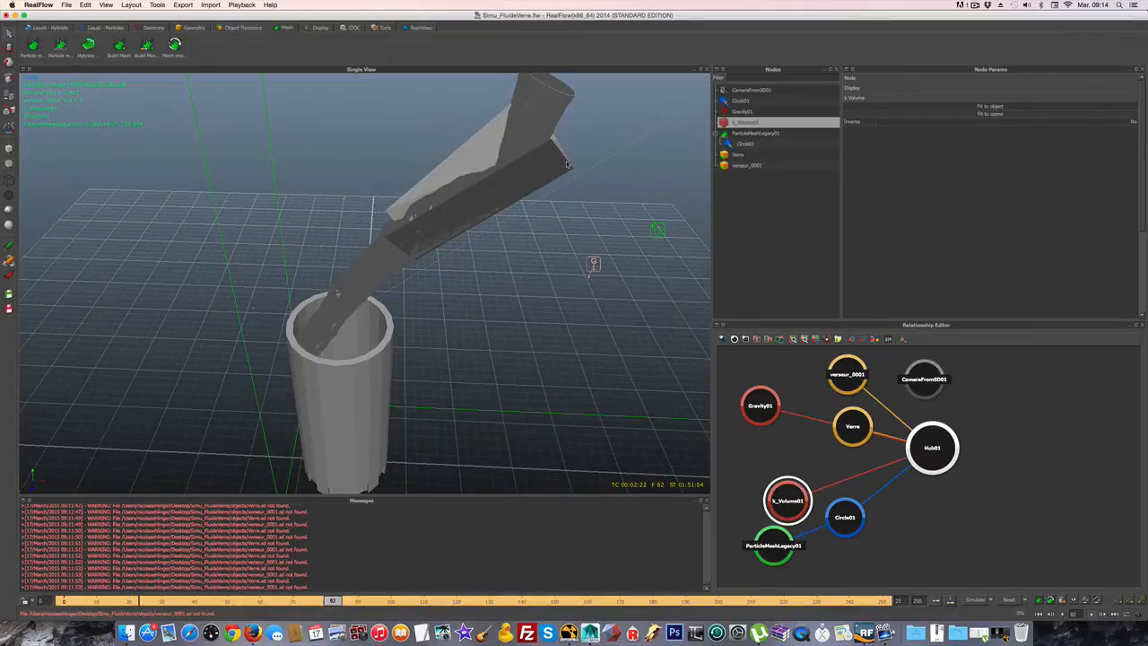
{"action": "left_click_drag", "start_coordinate": [607, 182], "coordinate": [213, 81], "text": "alt"}
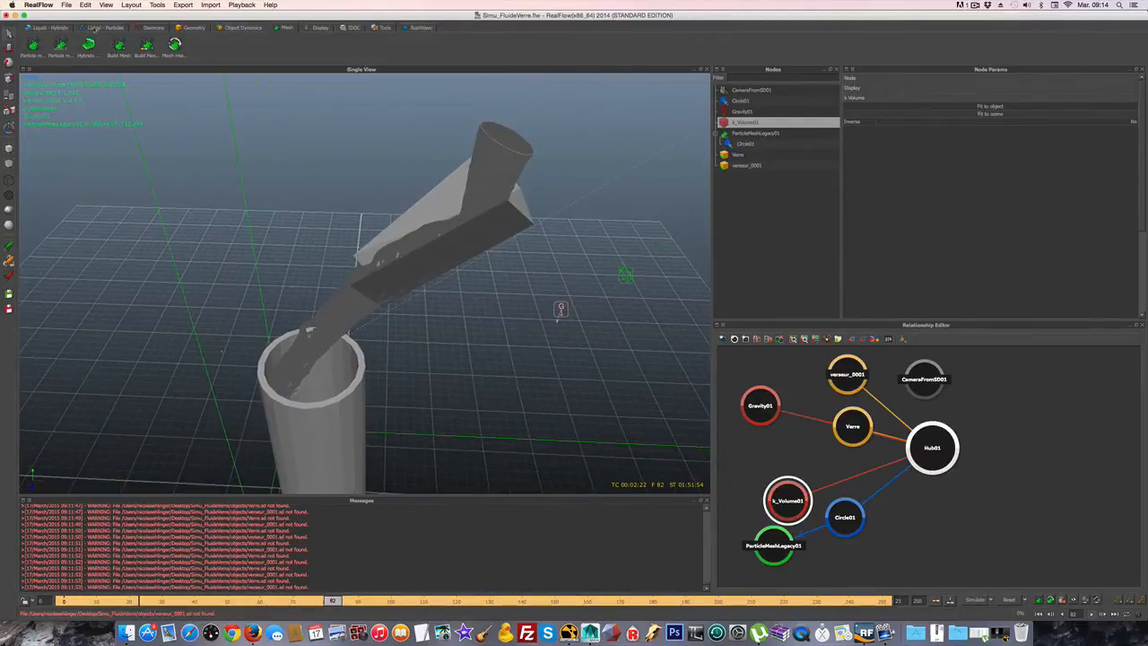
Show the Liquid - Particles emitter types, select the Circle01 emitter and review its Particles, Display and Circle parameters.
{"action": "left_click", "coordinate": [94, 28]}
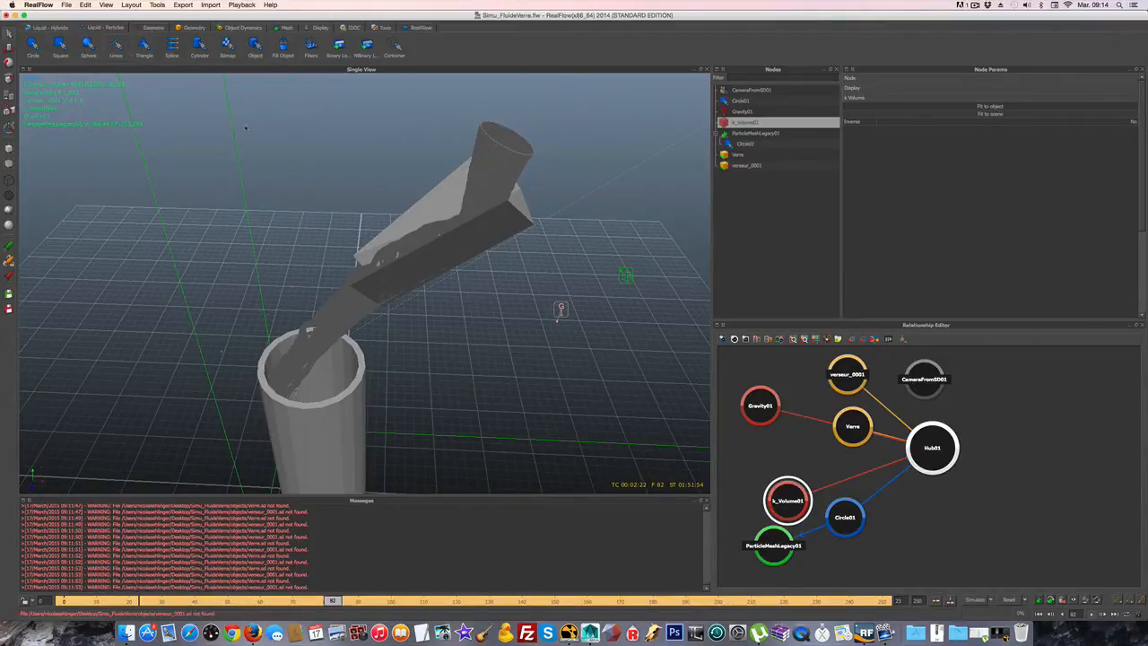
{"action": "left_click", "coordinate": [749, 102]}
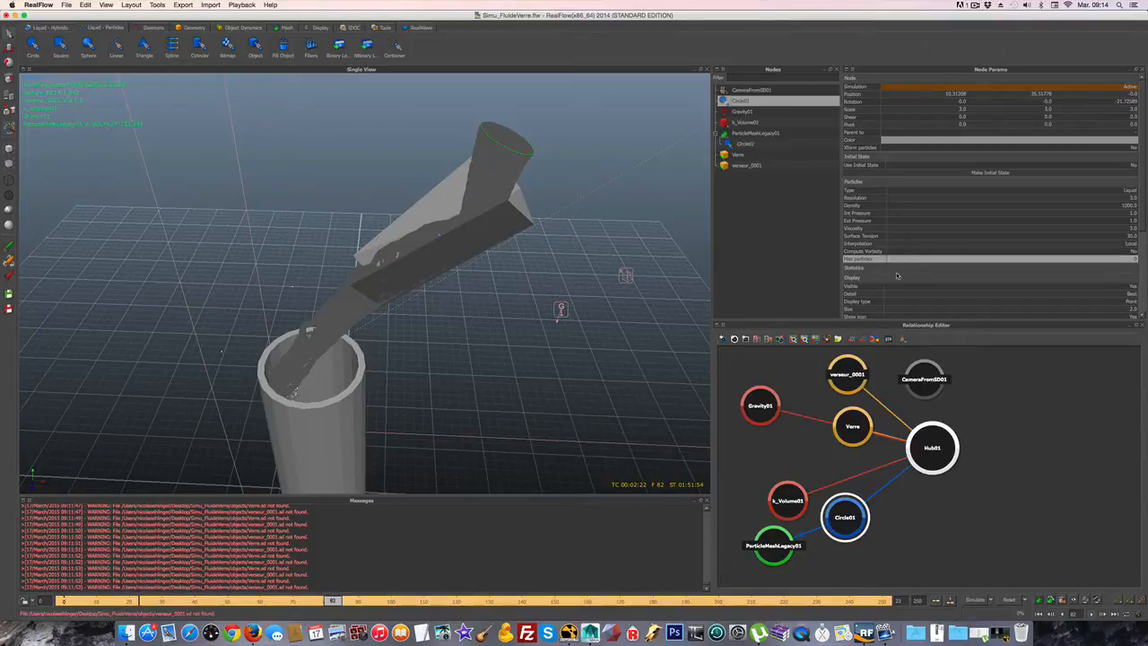
{"action": "scroll", "coordinate": [896, 277], "scroll_direction": "down", "scroll_amount": 3}
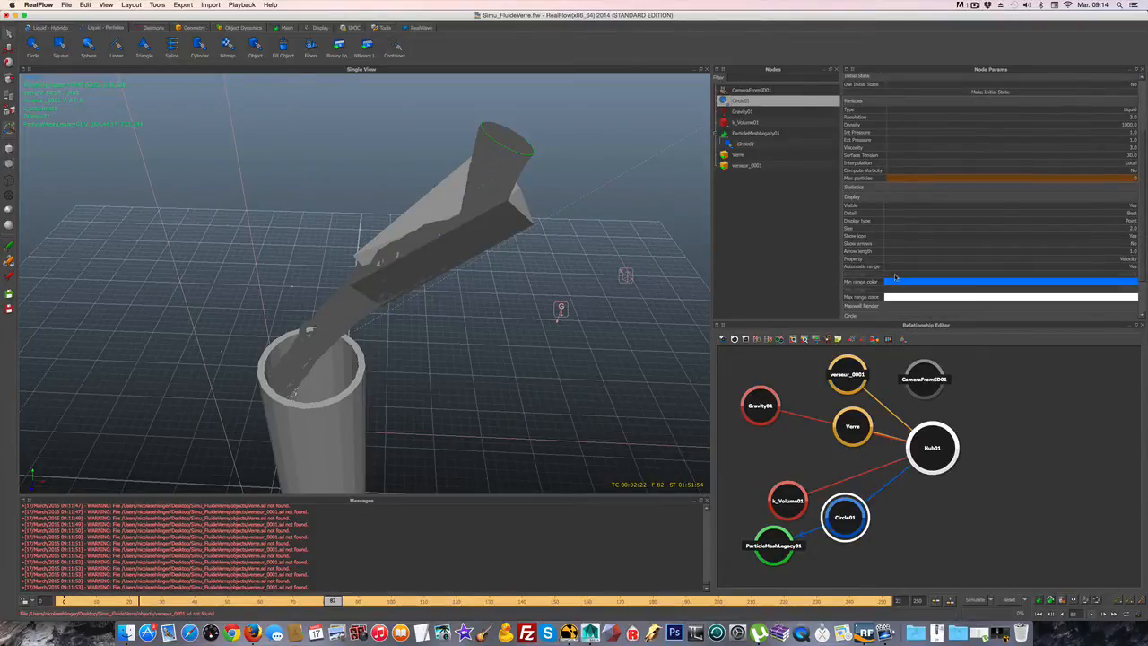
{"action": "scroll", "coordinate": [891, 271], "scroll_direction": "down", "scroll_amount": 2}
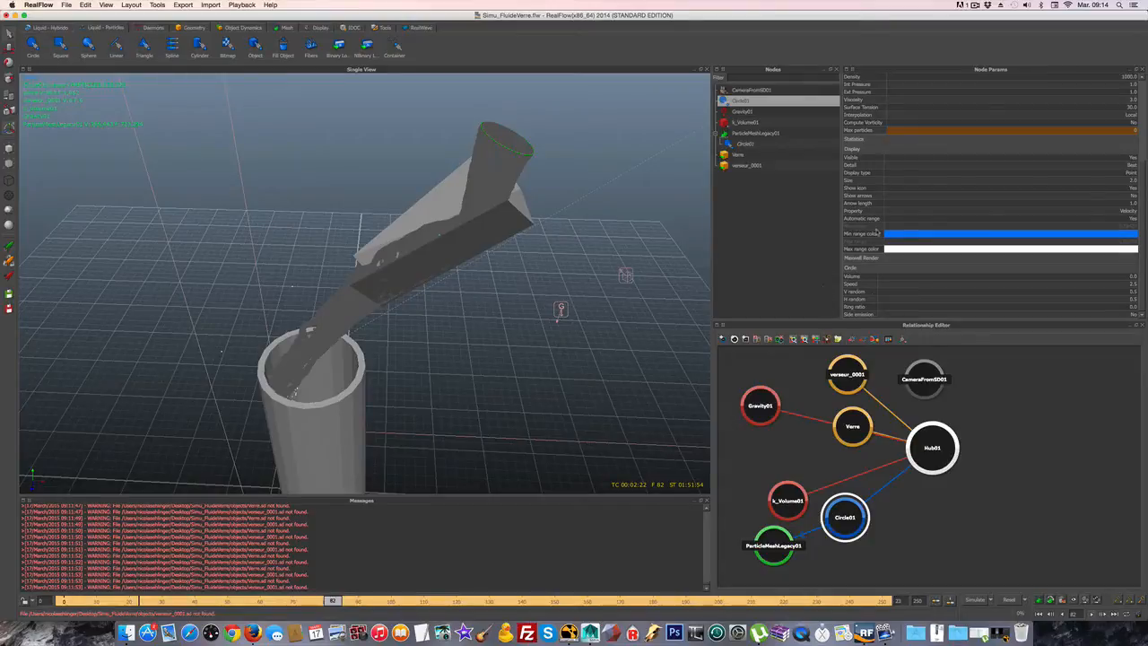
{"action": "scroll", "coordinate": [875, 233], "scroll_direction": "up", "scroll_amount": 3}
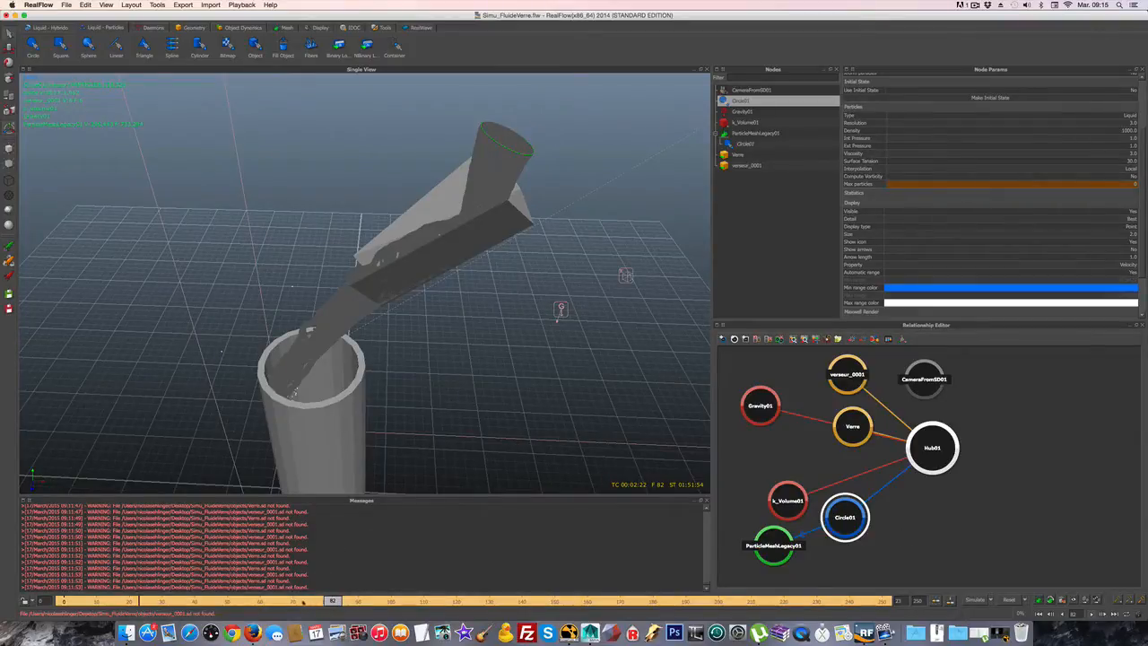
Scrub the simulation to frame 250 and inspect the fluid flowing between the chute and the glass.
{"action": "left_click_drag", "start_coordinate": [303, 603], "coordinate": [898, 601]}
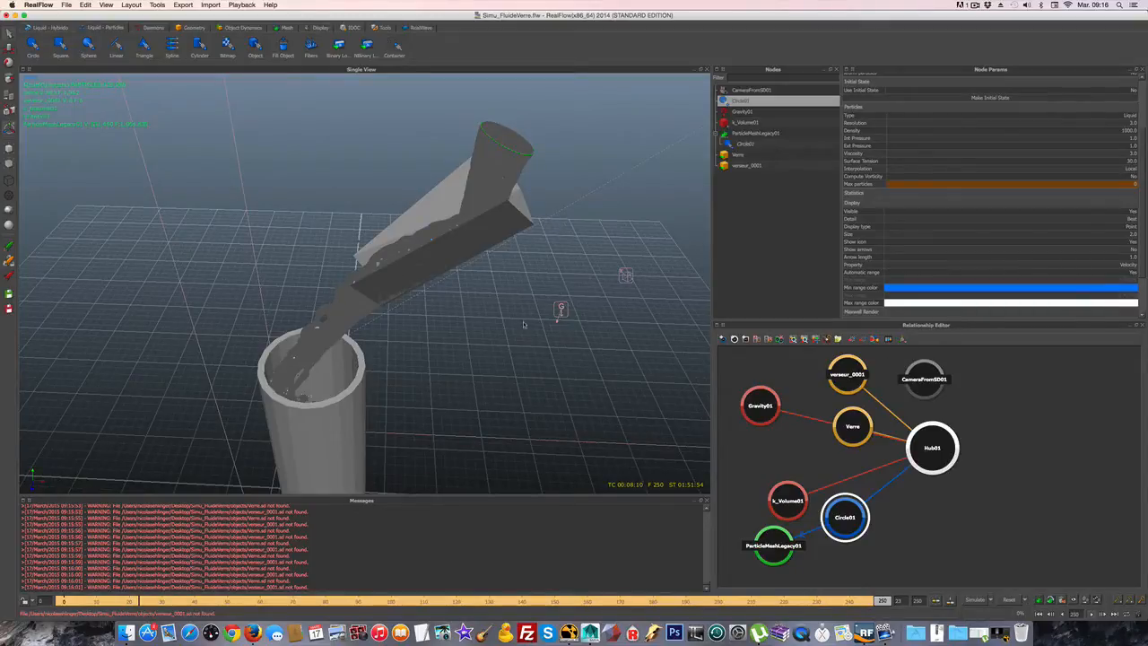
{"action": "left_click_drag", "start_coordinate": [427, 392], "coordinate": [515, 319], "text": "alt"}
{"action": "scroll", "coordinate": [455, 322], "scroll_direction": "down", "scroll_amount": 3}
{"action": "scroll", "coordinate": [455, 324], "scroll_direction": "up", "scroll_amount": 6}
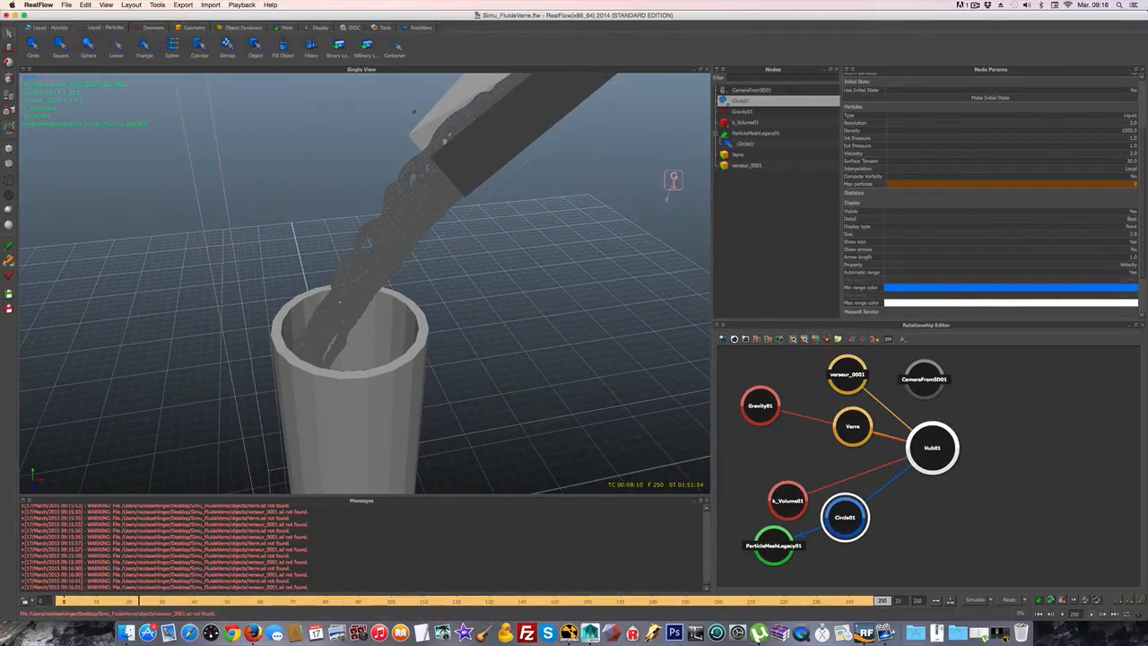
Return the simulation to frame 0 and scrub through the pour to frame 250.
{"action": "left_click", "coordinate": [63, 602]}
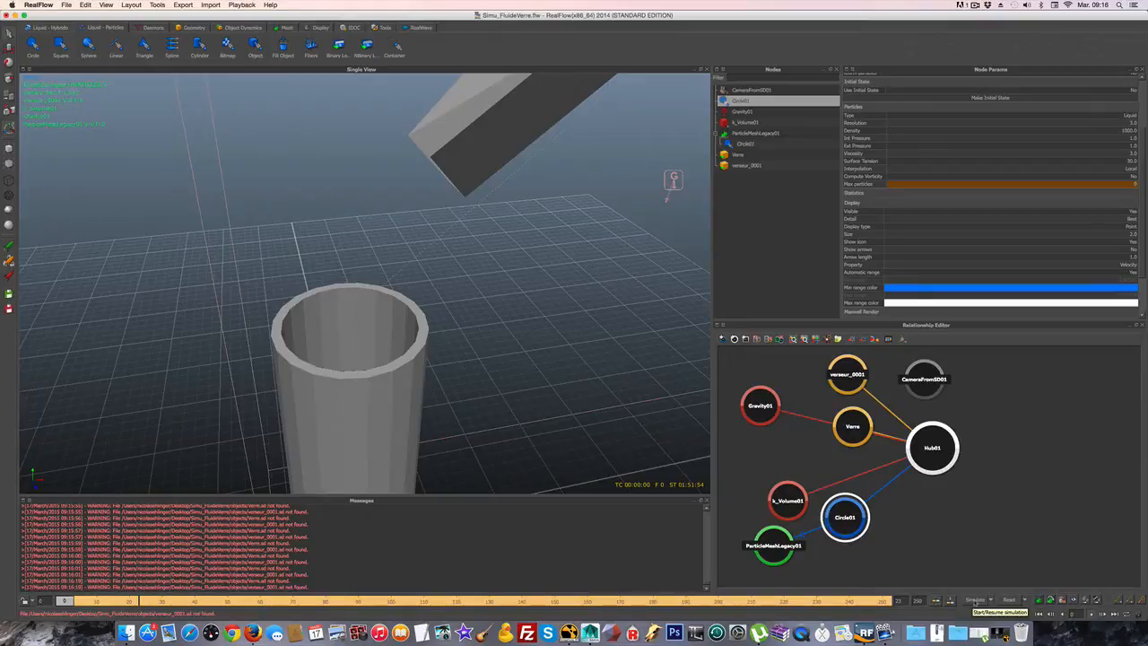
{"action": "left_click", "coordinate": [974, 601]}
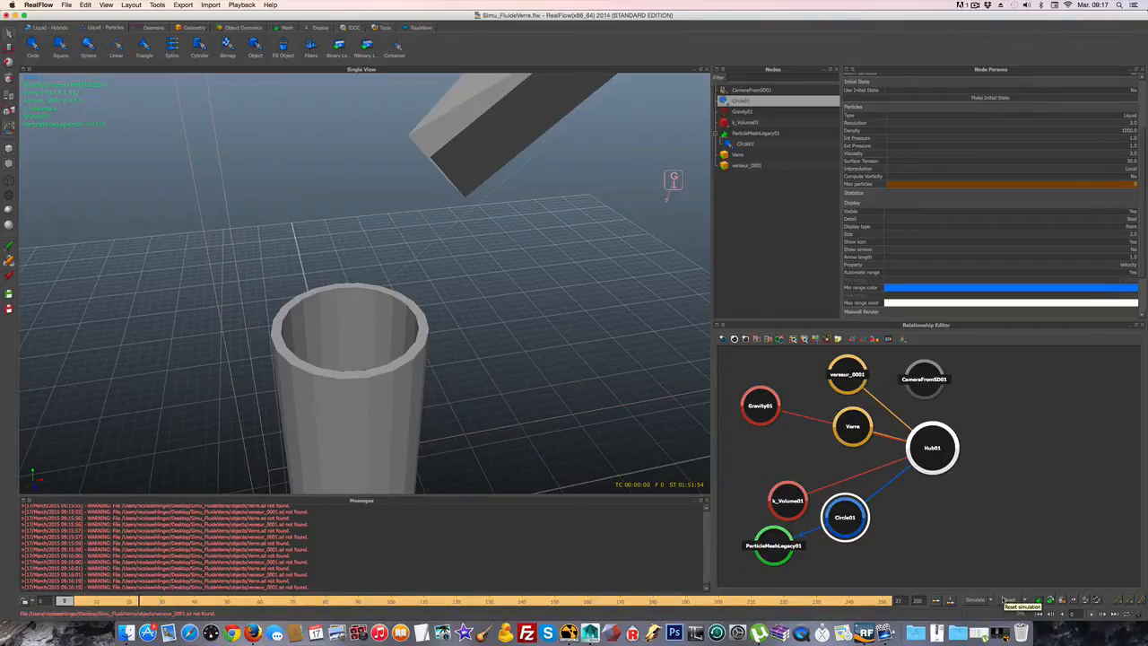
{"action": "left_click", "coordinate": [1008, 599]}
{"action": "left_click_drag", "start_coordinate": [65, 601], "coordinate": [487, 601]}
{"action": "left_click_drag", "start_coordinate": [512, 601], "coordinate": [883, 601]}
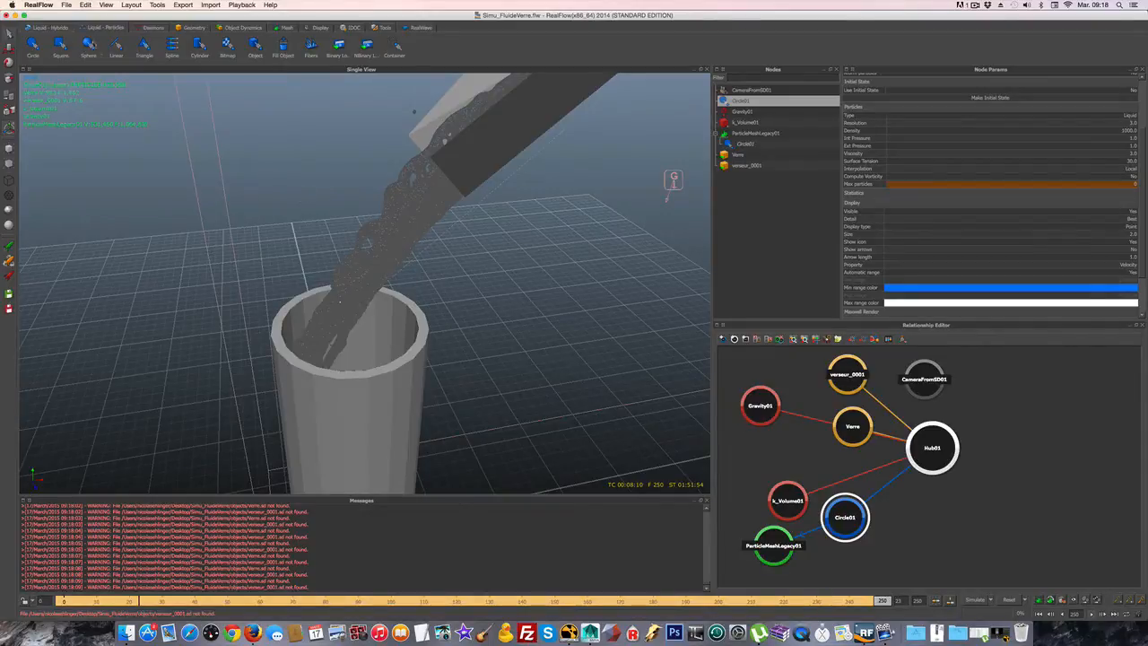
Show the Mesh tools, select ParticleMeshLegacy01 and open its filter Relaxation value for inspection.
{"action": "left_click", "coordinate": [287, 27]}
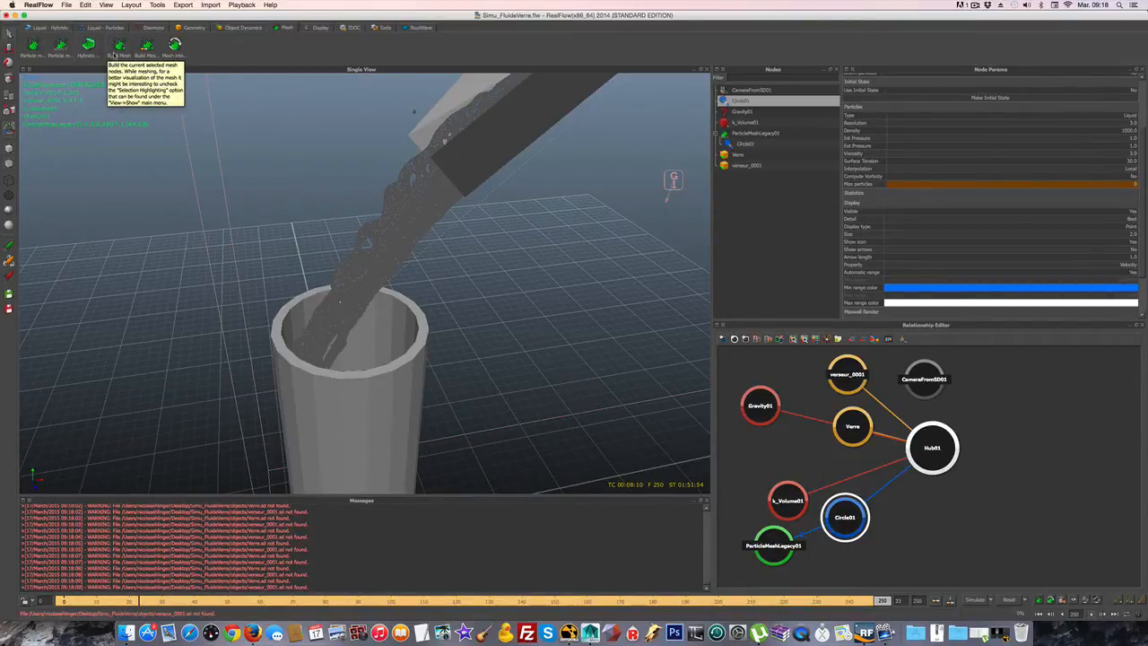
{"action": "left_click", "coordinate": [751, 134]}
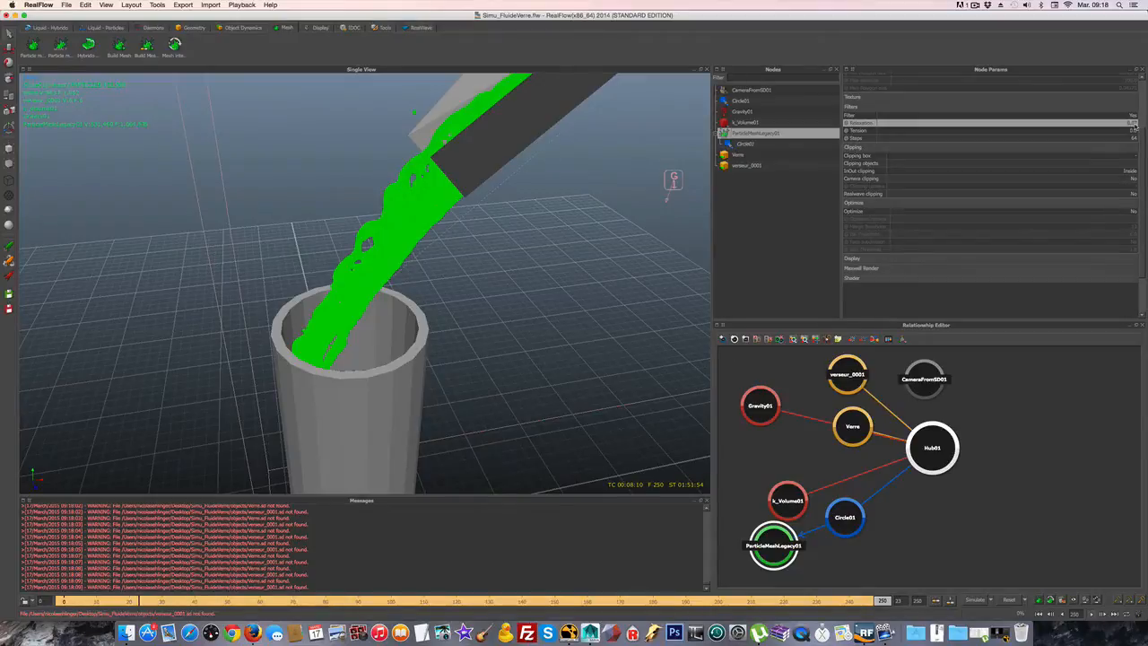
{"action": "double_click", "coordinate": [1134, 123]}
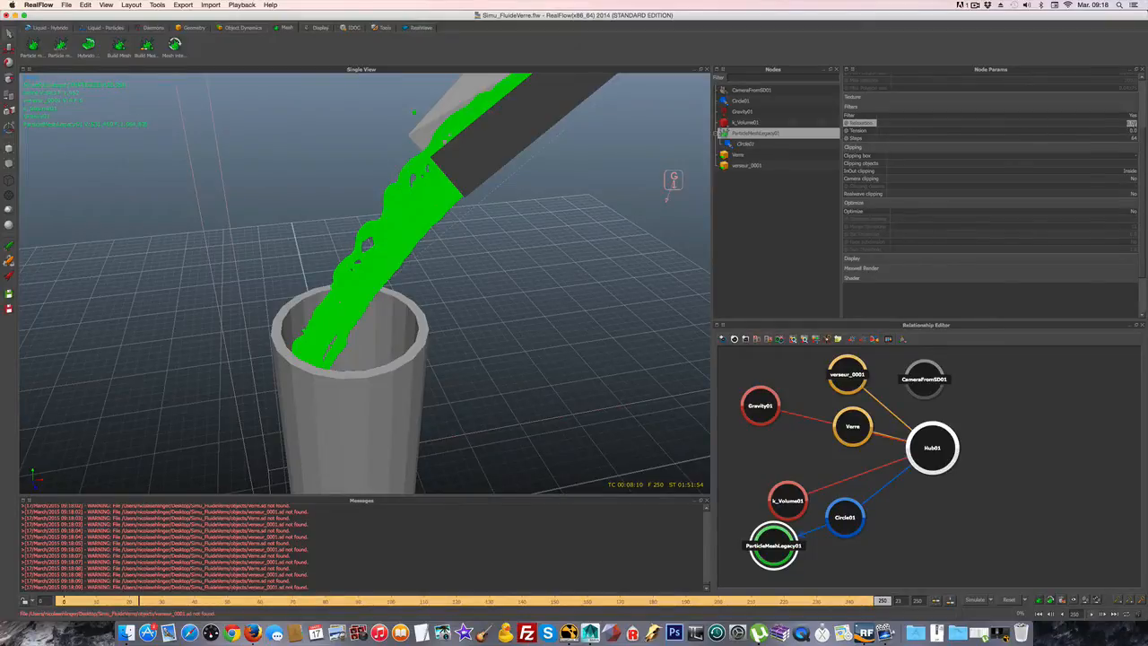
{"action": "left_click", "coordinate": [1134, 125]}
{"action": "left_click", "coordinate": [1076, 122]}
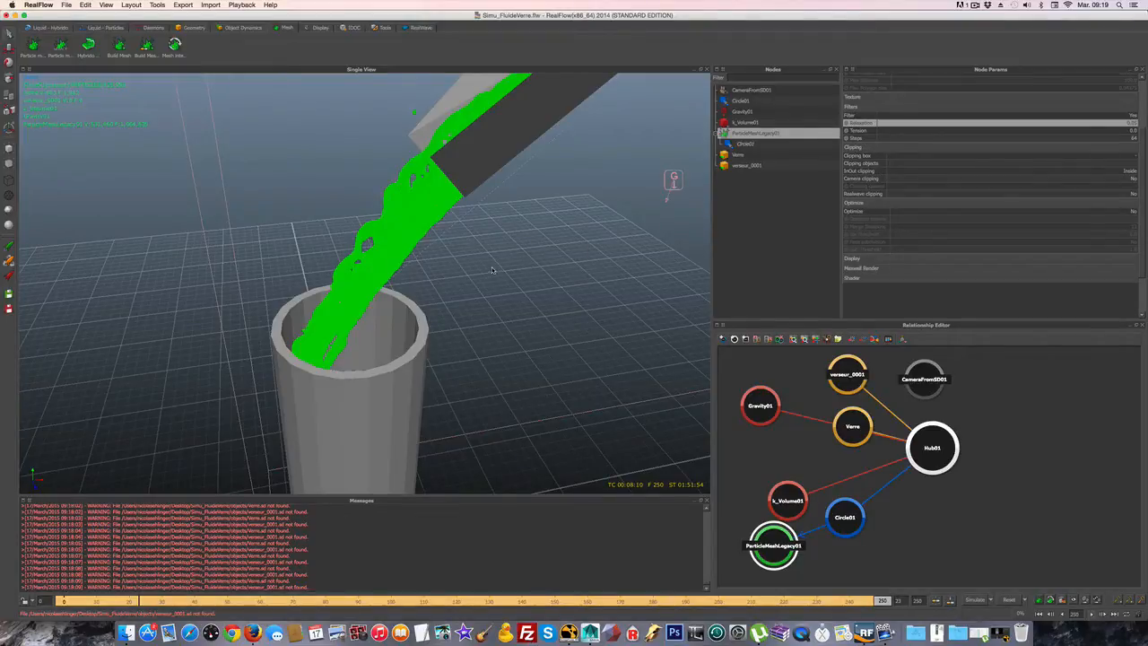
{"action": "mouse_move", "coordinate": [494, 260]}
{"action": "left_mouse_down", "text": "alt"}
{"action": "mouse_move", "coordinate": [514, 288]}
{"action": "mouse_move", "coordinate": [551, 294]}
{"action": "mouse_move", "coordinate": [481, 258]}
{"action": "mouse_move", "coordinate": [497, 273]}
{"action": "mouse_move", "coordinate": [488, 257]}
{"action": "left_mouse_up", "text": "alt"}
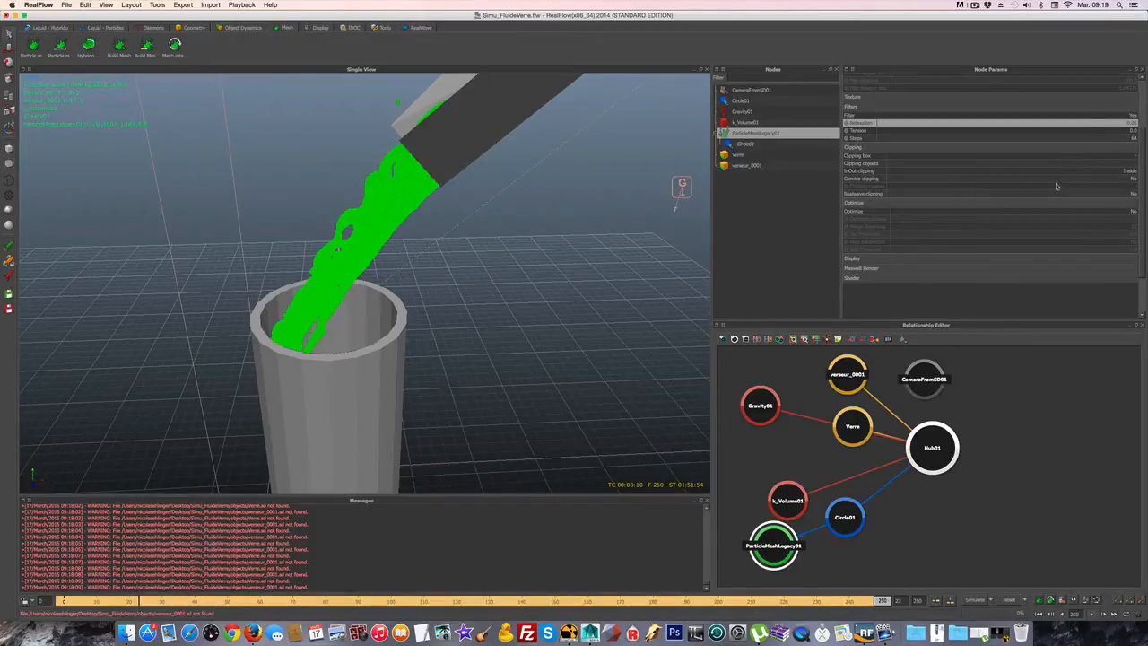
Review the fluid mesh's Polygon size parameter and examine its polygons up close above the glass rim.
{"action": "scroll", "coordinate": [1053, 150], "scroll_direction": "up", "scroll_amount": 4}
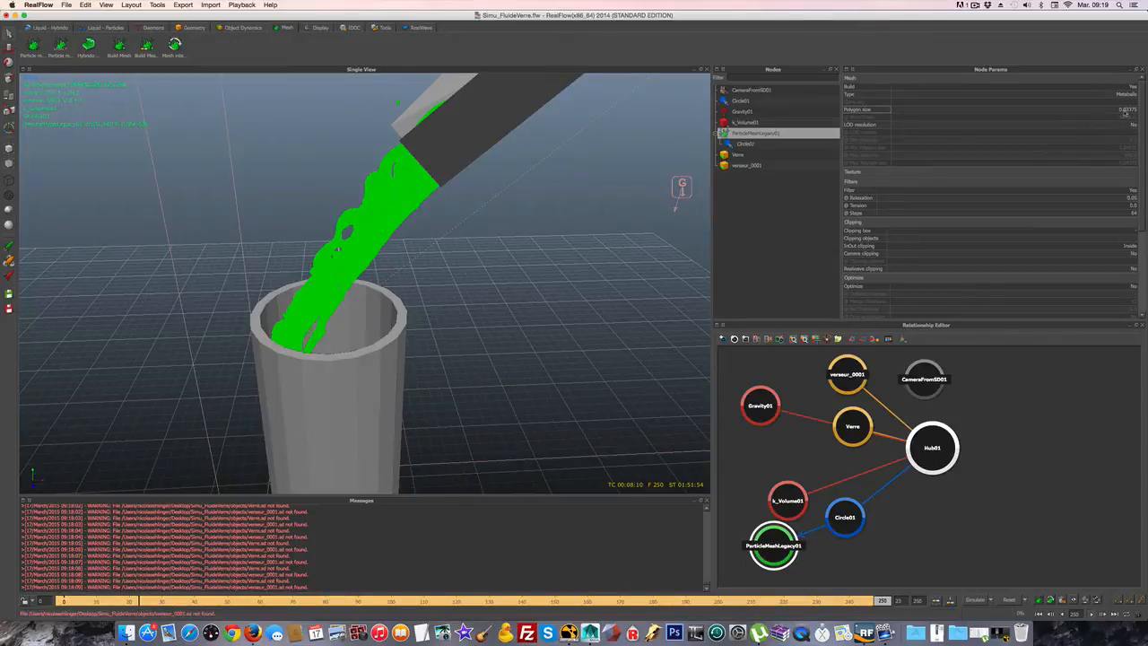
{"action": "right_click_drag", "start_coordinate": [379, 223], "coordinate": [244, 223], "text": "alt"}
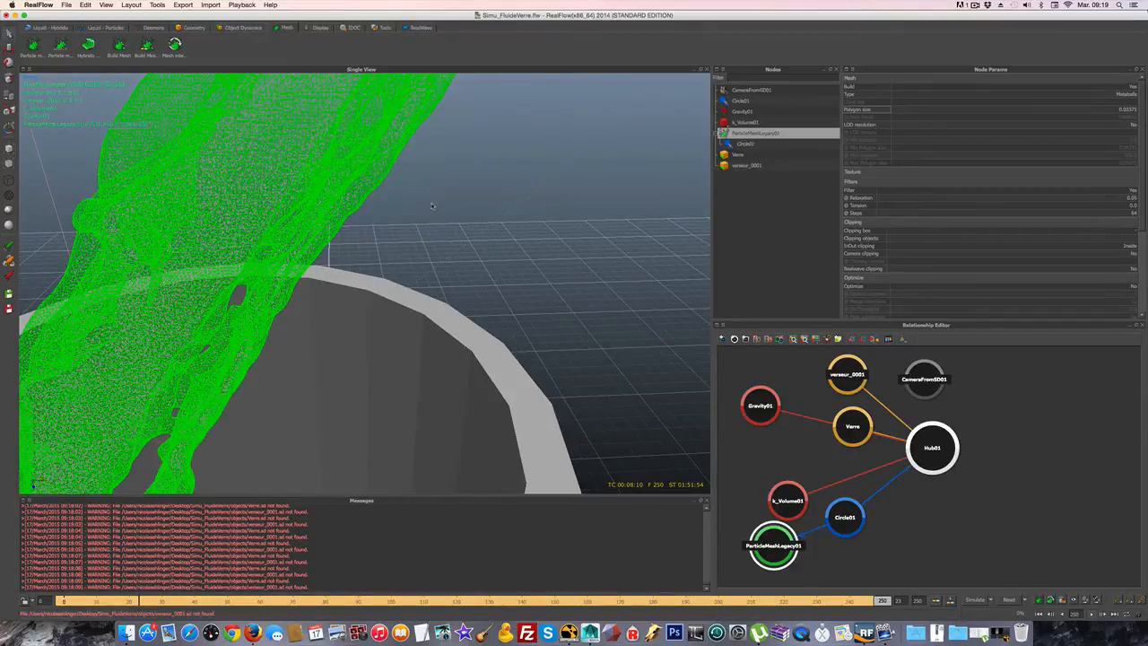
{"action": "left_click_drag", "start_coordinate": [430, 208], "coordinate": [458, 244], "text": "alt"}
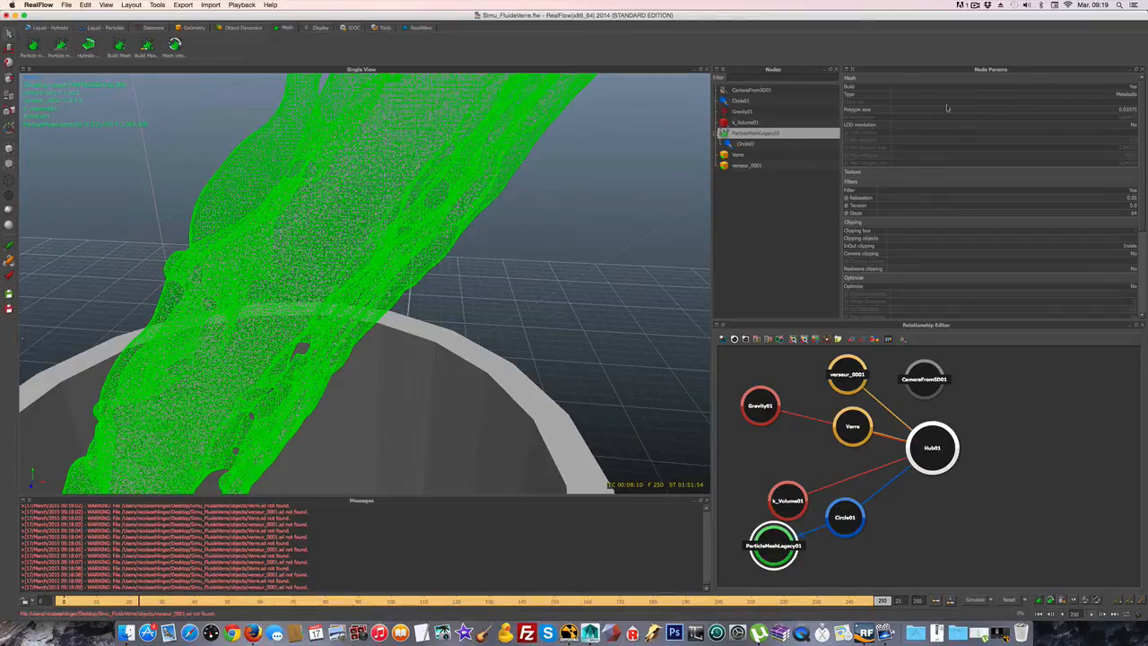
Check the mesh Type options, keeping Metaballs, and look through the Texture parameters of ParticleMeshLegacy01.
{"action": "left_click", "coordinate": [1132, 94]}
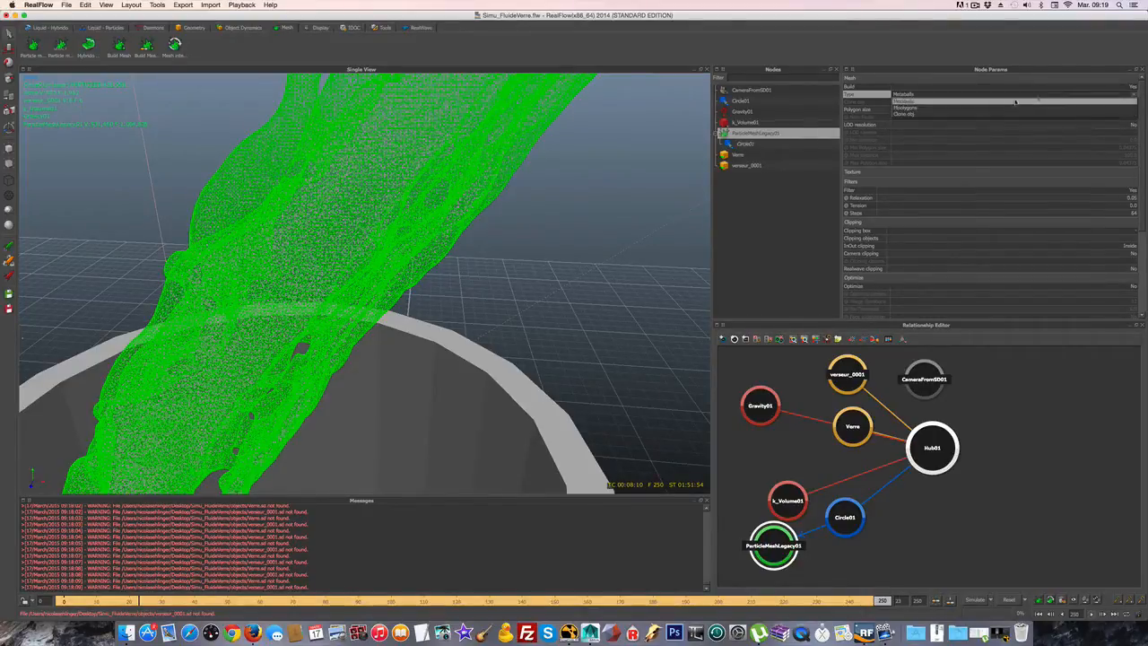
{"action": "left_click", "coordinate": [1059, 100]}
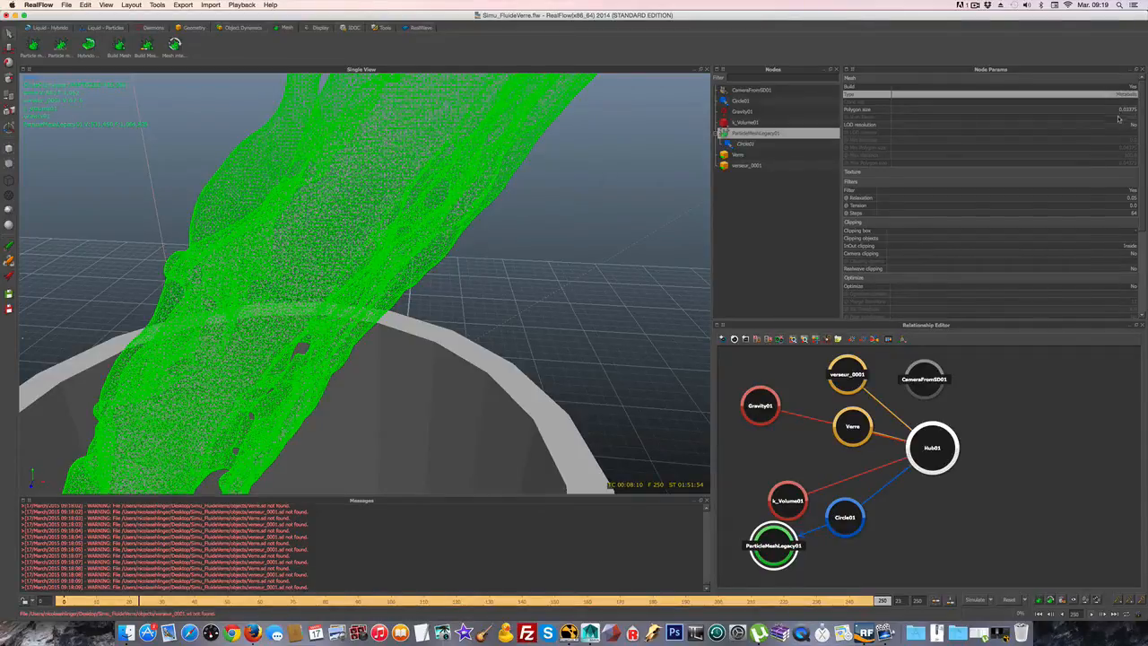
{"action": "left_click", "coordinate": [1095, 173]}
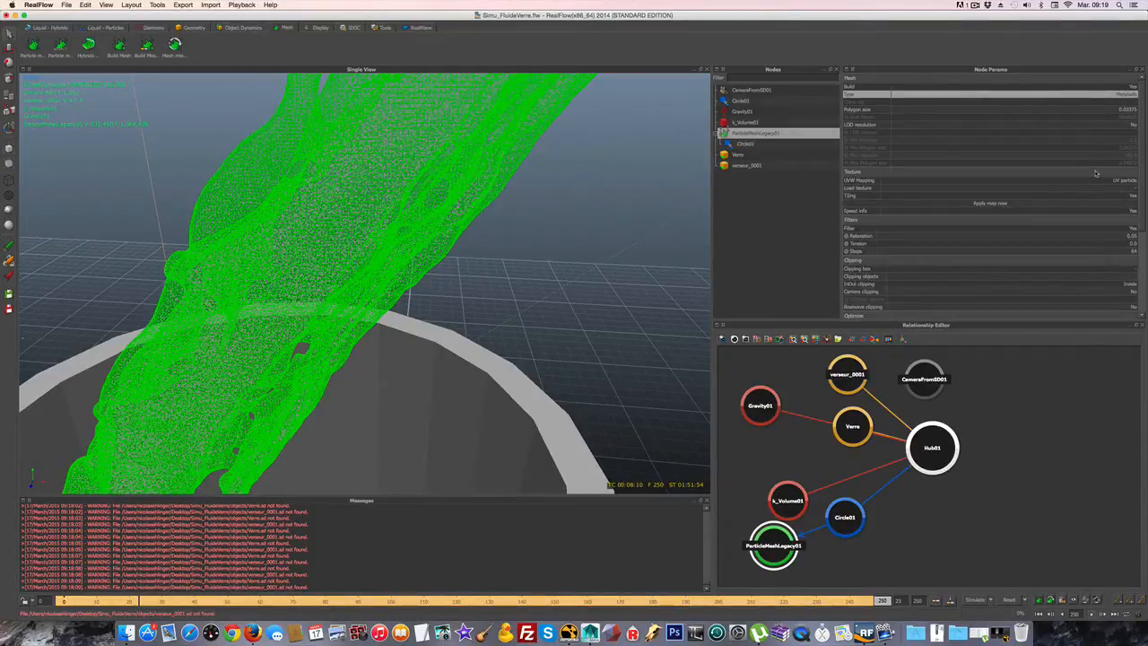
{"action": "left_click", "coordinate": [1094, 172]}
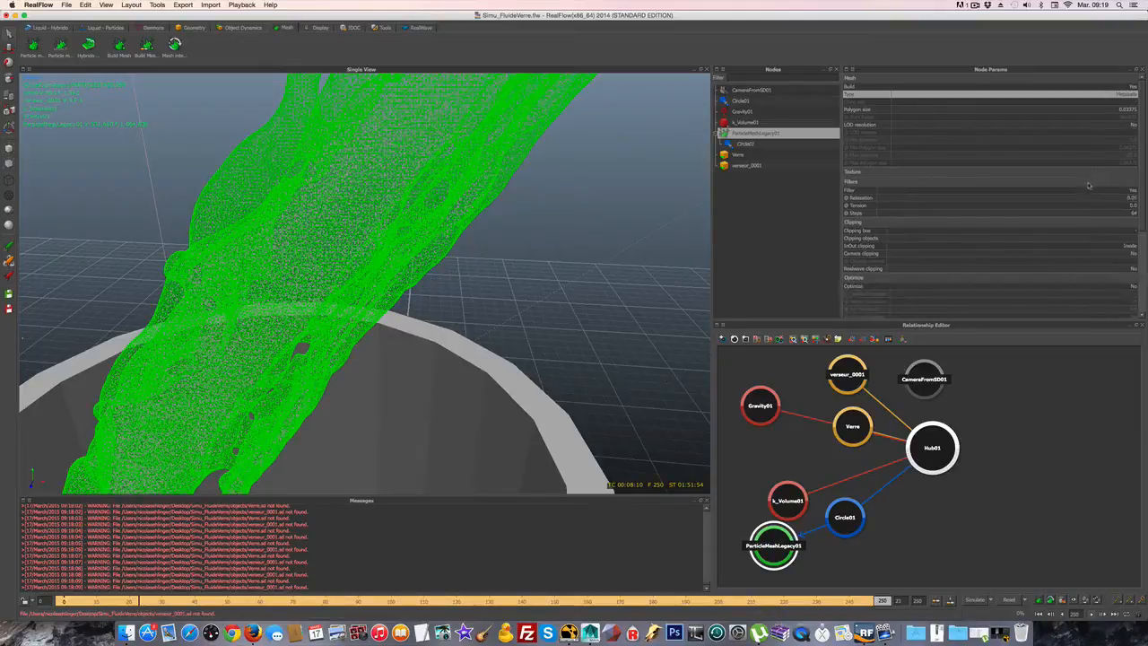
Collapse and reopen the Filters parameters of ParticleMeshLegacy01 and enter a new Relaxation value.
{"action": "left_click", "coordinate": [1087, 185]}
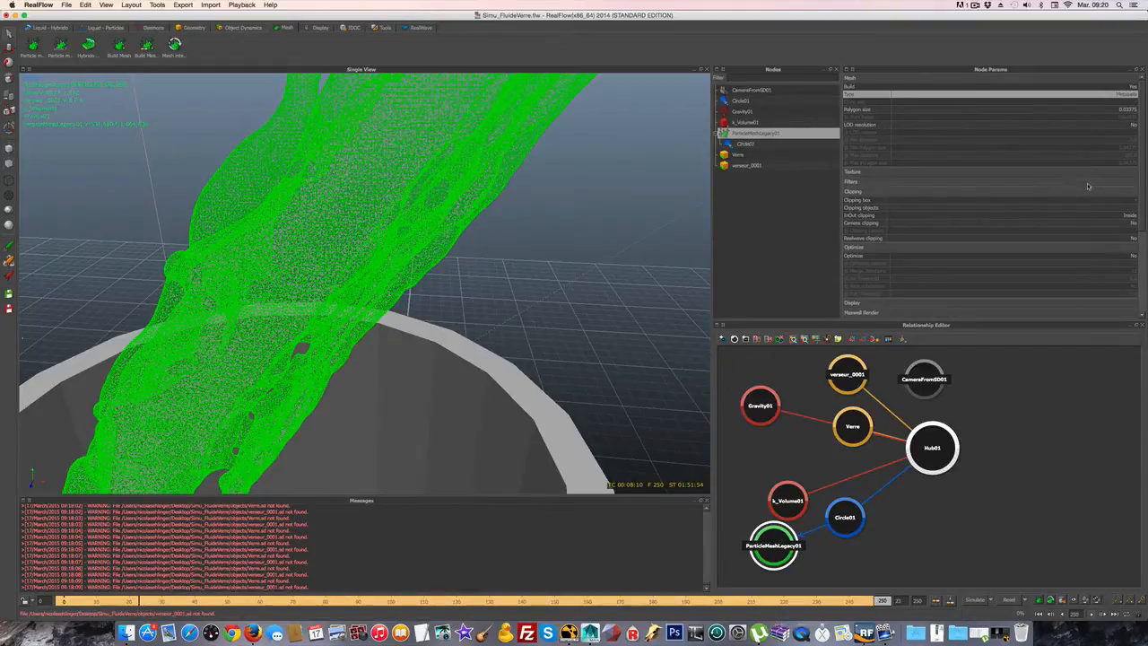
{"action": "left_click", "coordinate": [1087, 185]}
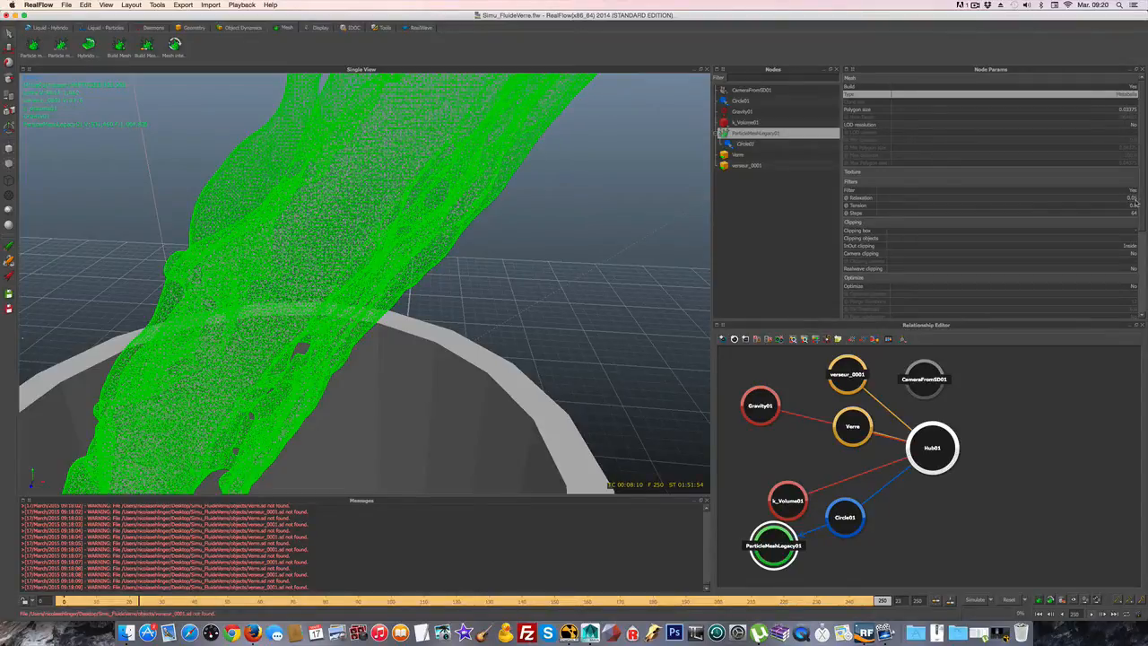
{"action": "double_click", "coordinate": [1133, 198]}
{"action": "left_click_drag", "start_coordinate": [1136, 198], "coordinate": [1132, 198]}
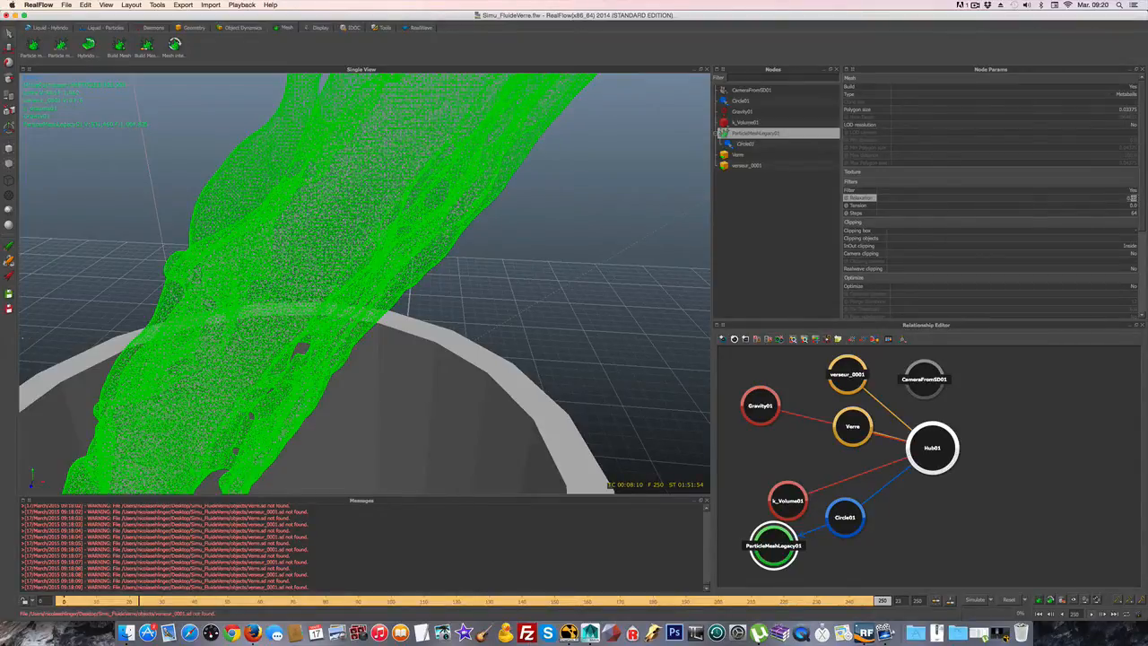
{"action": "type", "text": "3"}
{"action": "key", "text": "Return"}
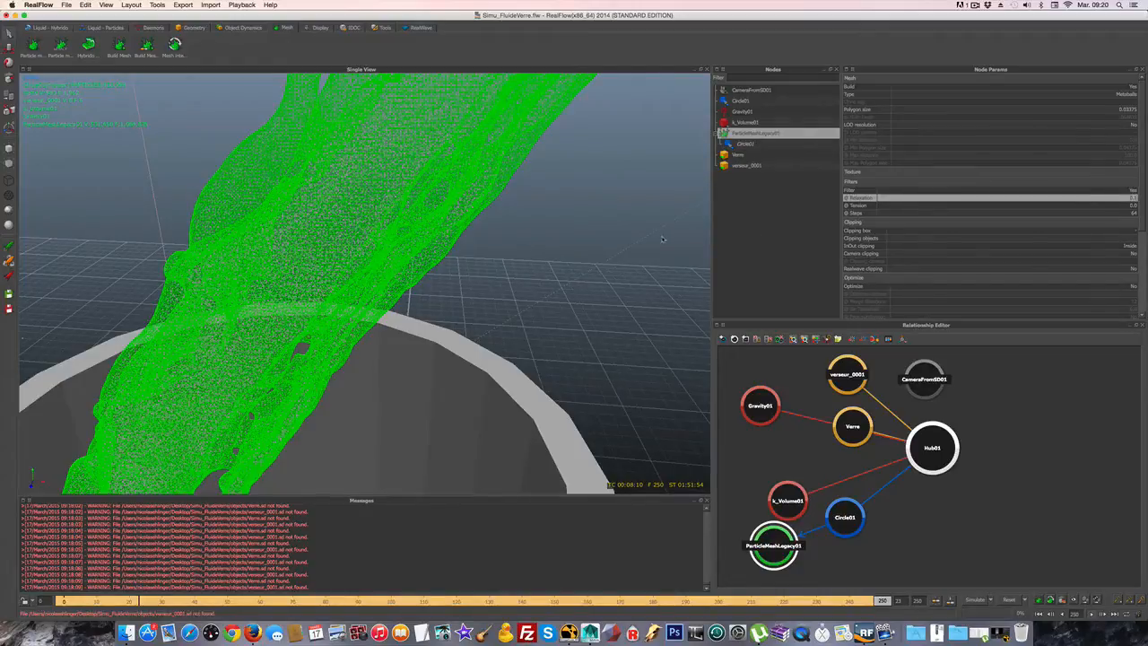
Examine the fluid mesh from several angles, from the stream above the glass rim to the whole pourer and glass.
{"action": "left_click_drag", "start_coordinate": [564, 225], "coordinate": [529, 198], "text": "alt"}
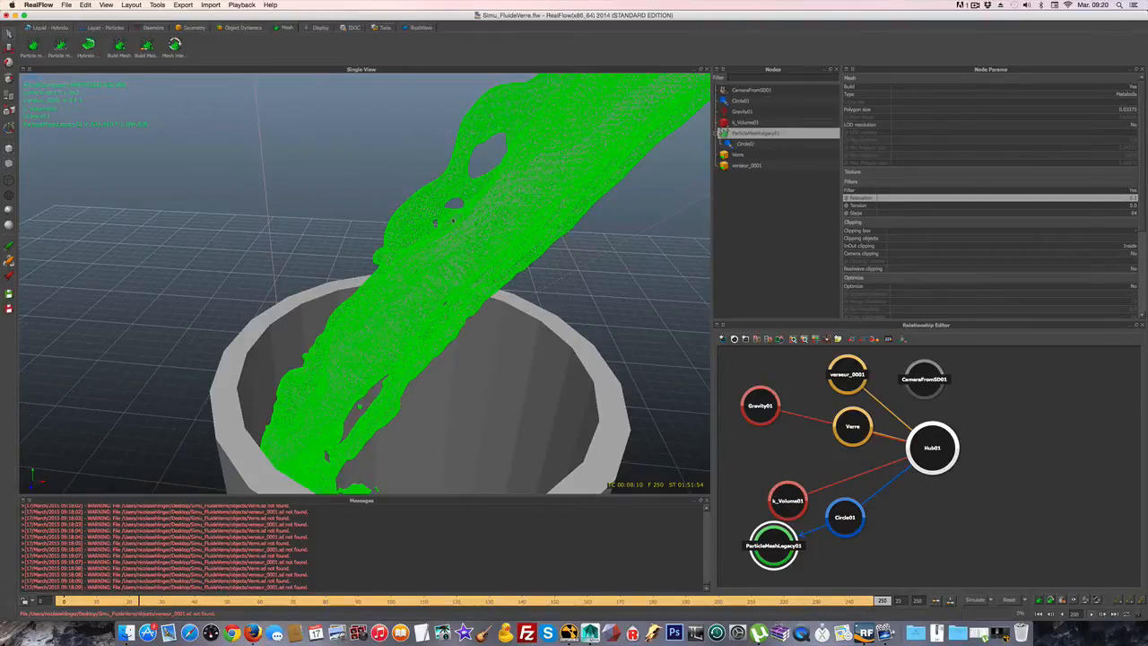
{"action": "right_click_drag", "start_coordinate": [604, 261], "coordinate": [549, 256], "text": "alt"}
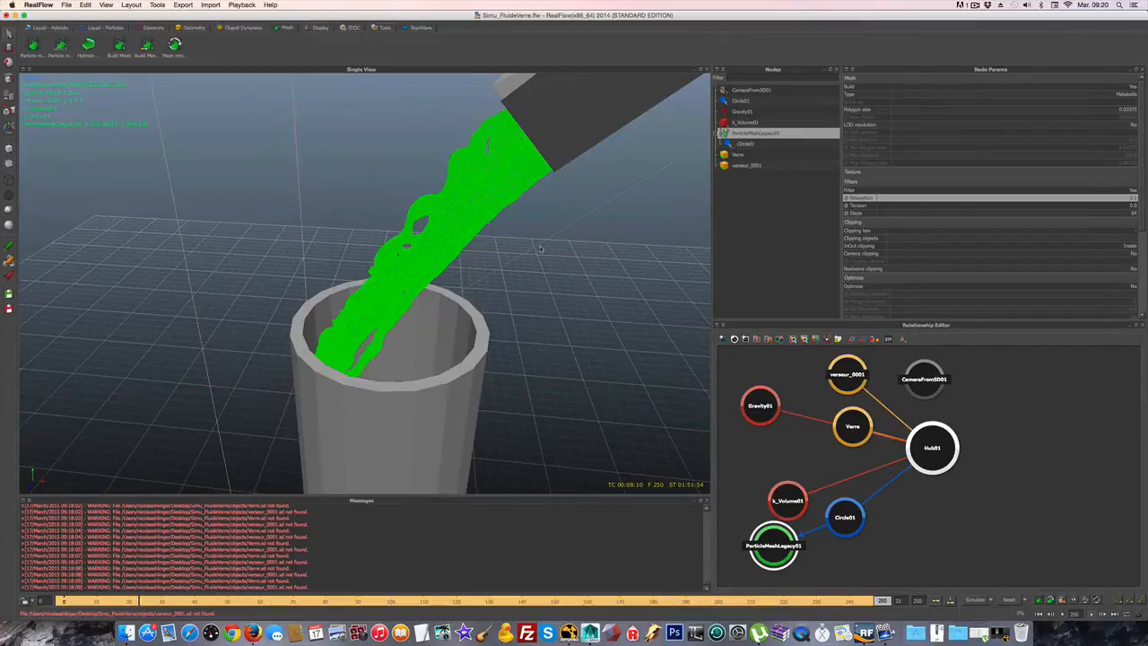
{"action": "left_click_drag", "start_coordinate": [536, 272], "coordinate": [609, 195], "text": "alt"}
{"action": "middle_click_drag", "start_coordinate": [609, 195], "coordinate": [542, 270], "text": "alt"}
{"action": "scroll", "coordinate": [541, 268], "scroll_direction": "up", "scroll_amount": 5}
{"action": "scroll", "coordinate": [541, 267], "scroll_direction": "down", "scroll_amount": 5}
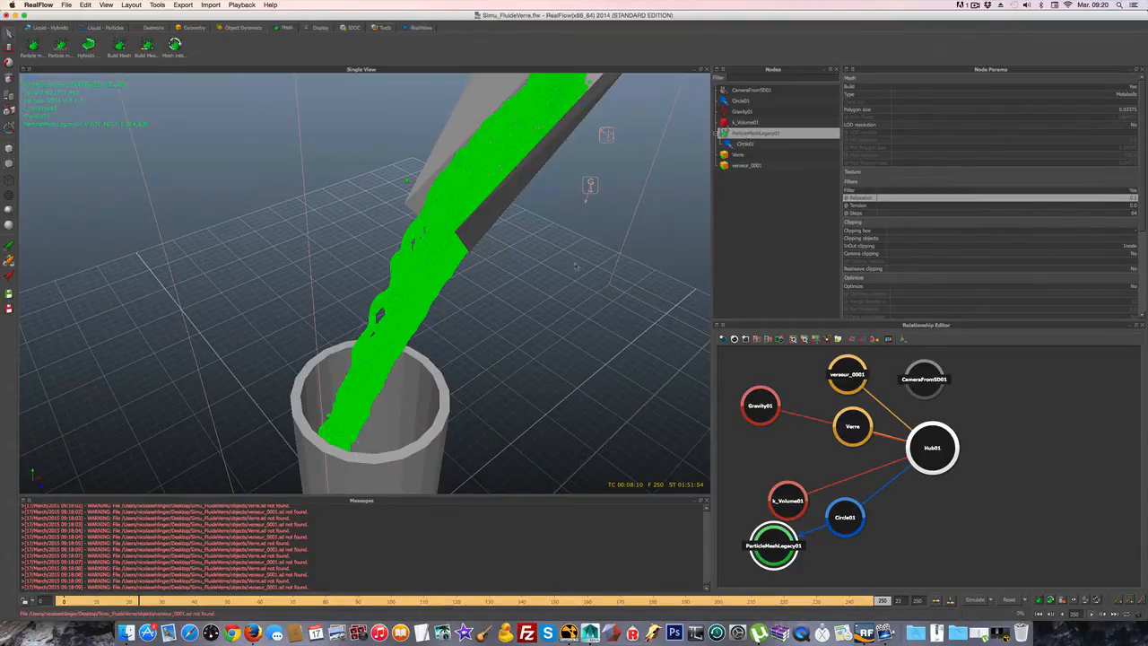
{"action": "scroll", "coordinate": [574, 266], "scroll_direction": "down", "scroll_amount": 5}
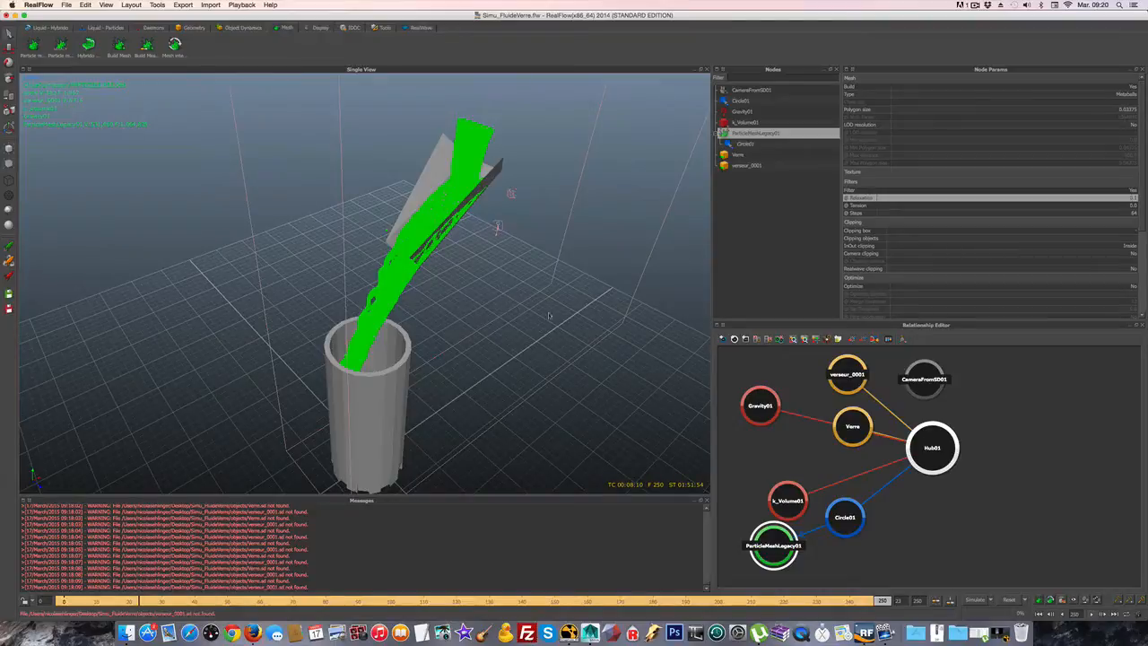
{"action": "left_click_drag", "start_coordinate": [513, 319], "coordinate": [469, 280], "text": "alt"}
{"action": "mouse_move", "coordinate": [467, 281]}
{"action": "right_mouse_down", "text": "alt"}
{"action": "mouse_move", "coordinate": [579, 101]}
{"action": "mouse_move", "coordinate": [456, 265]}
{"action": "right_mouse_up", "text": "alt"}
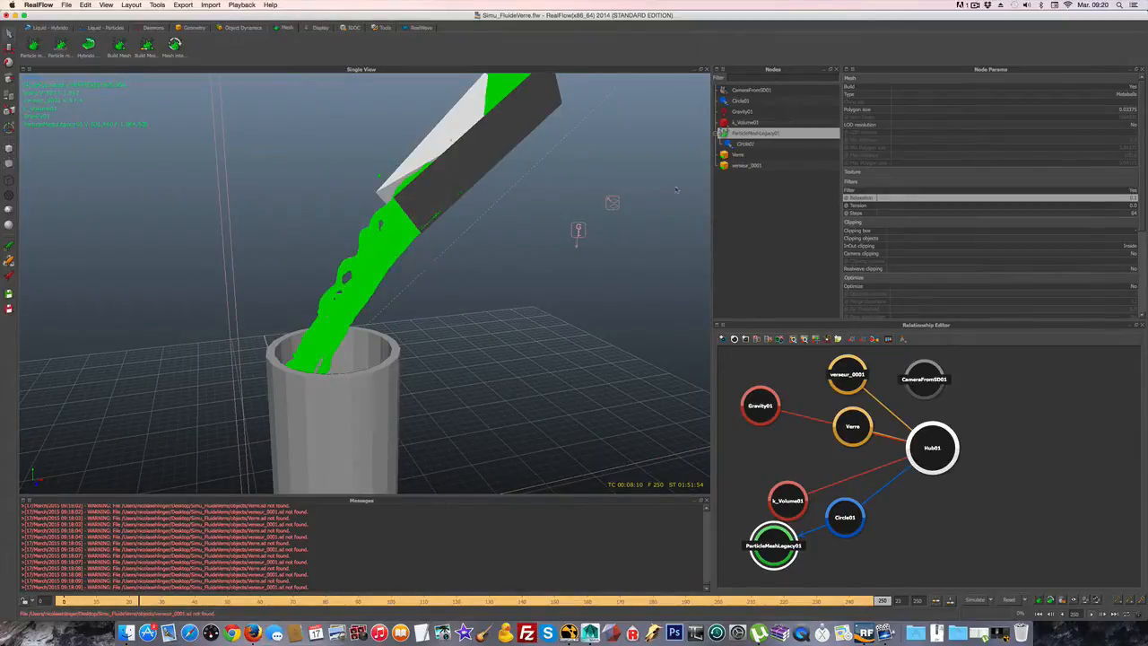
Review the parameters of Gravity01, k_Volume01 and ParticleMeshLegacy01 one after another.
{"action": "left_click", "coordinate": [742, 111]}
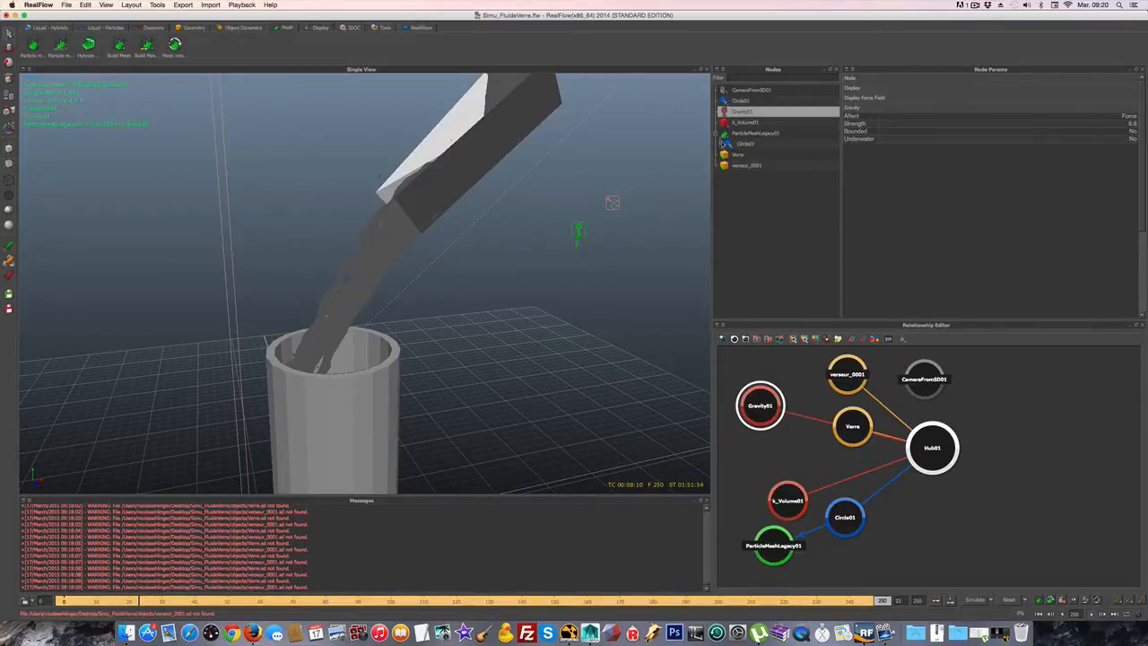
{"action": "left_click", "coordinate": [740, 122]}
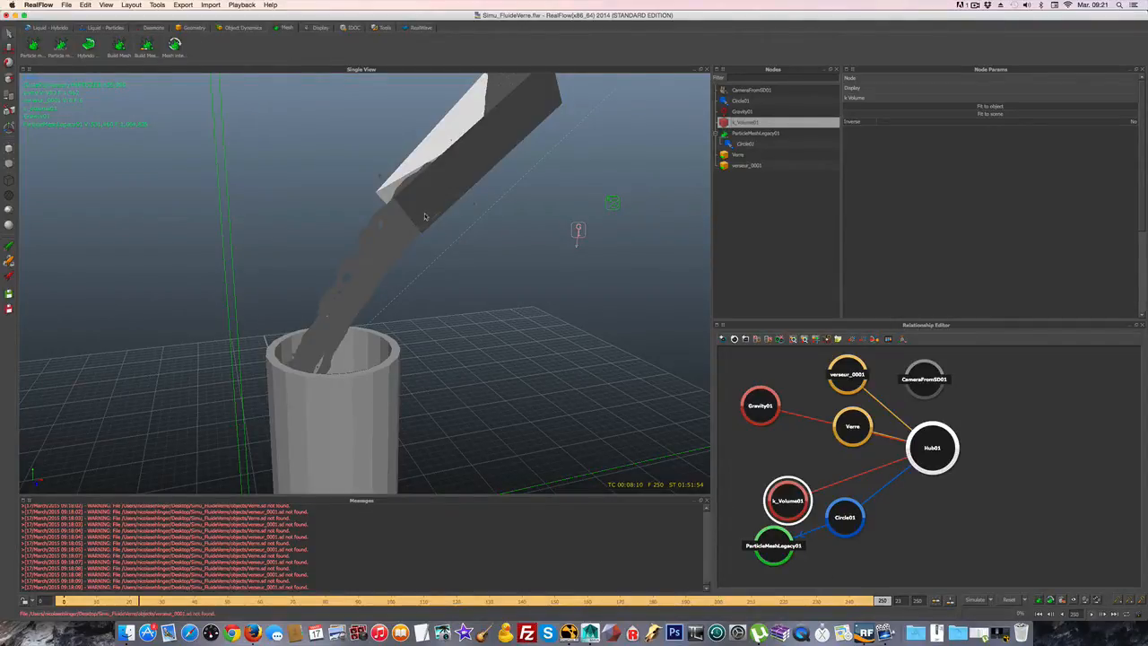
{"action": "left_click", "coordinate": [752, 133]}
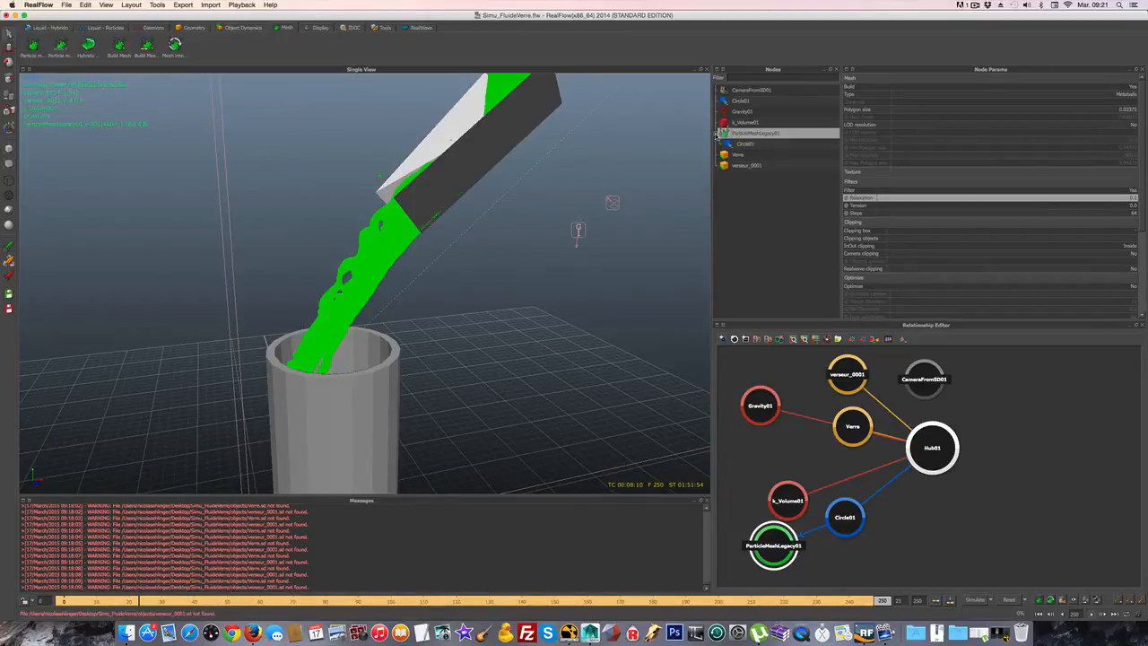
Collapse the ParticleMeshLegacy01 node and scrub the simulation back to frame 0.
{"action": "left_click", "coordinate": [717, 133]}
{"action": "left_click_drag", "start_coordinate": [524, 595], "coordinate": [387, 593]}
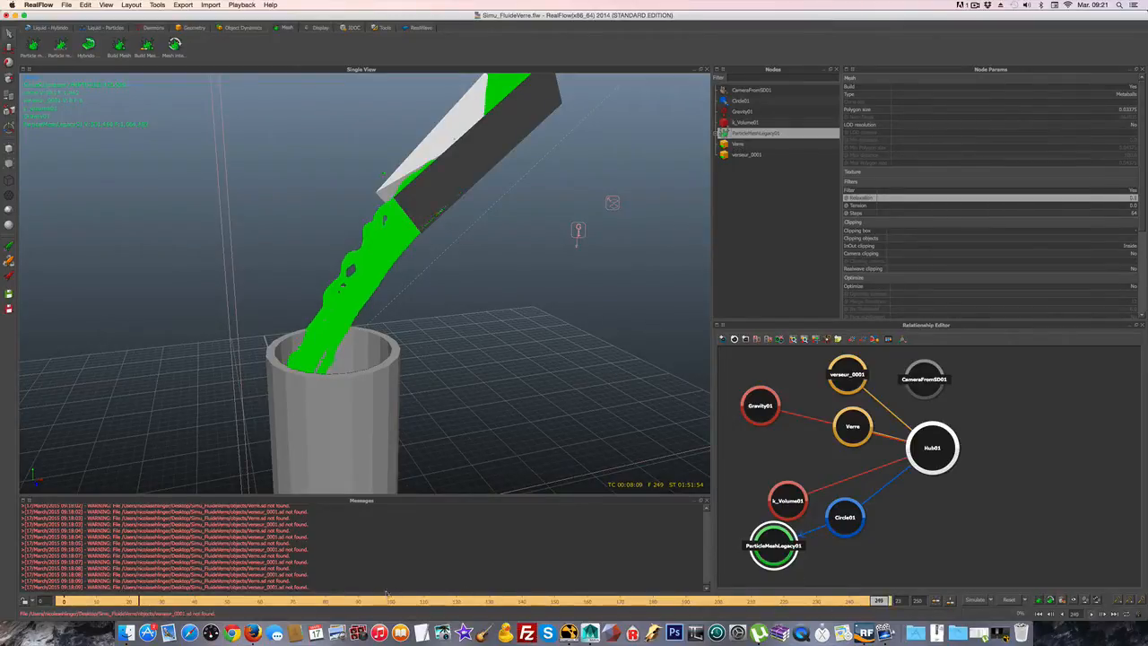
{"action": "left_click_drag", "start_coordinate": [288, 601], "coordinate": [62, 603]}
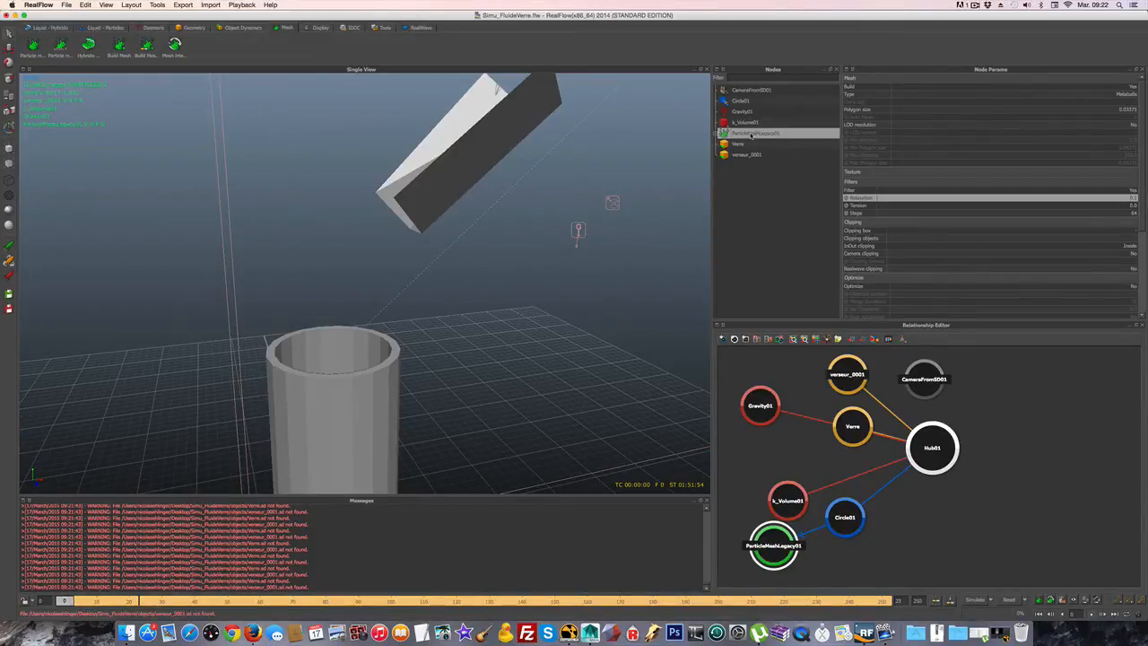
Select the Circle01 emitter nested under ParticleMeshLegacy01 and scrub the pour to frame 58.
{"action": "left_click", "coordinate": [717, 132]}
{"action": "left_click", "coordinate": [737, 145]}
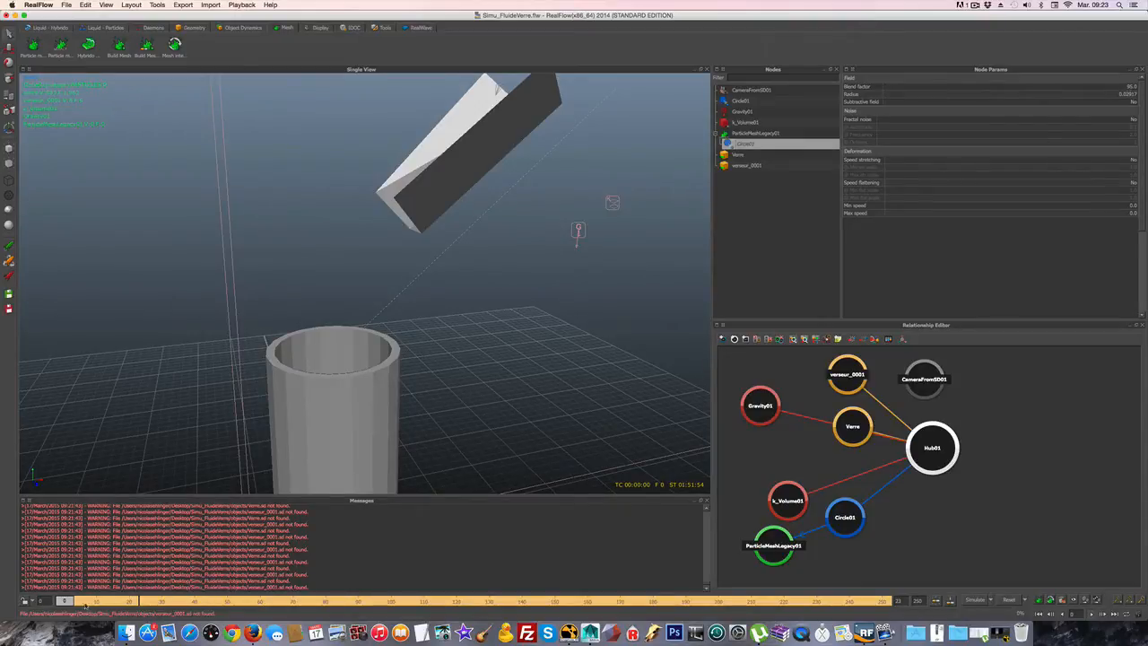
{"action": "left_click_drag", "start_coordinate": [68, 603], "coordinate": [255, 604]}
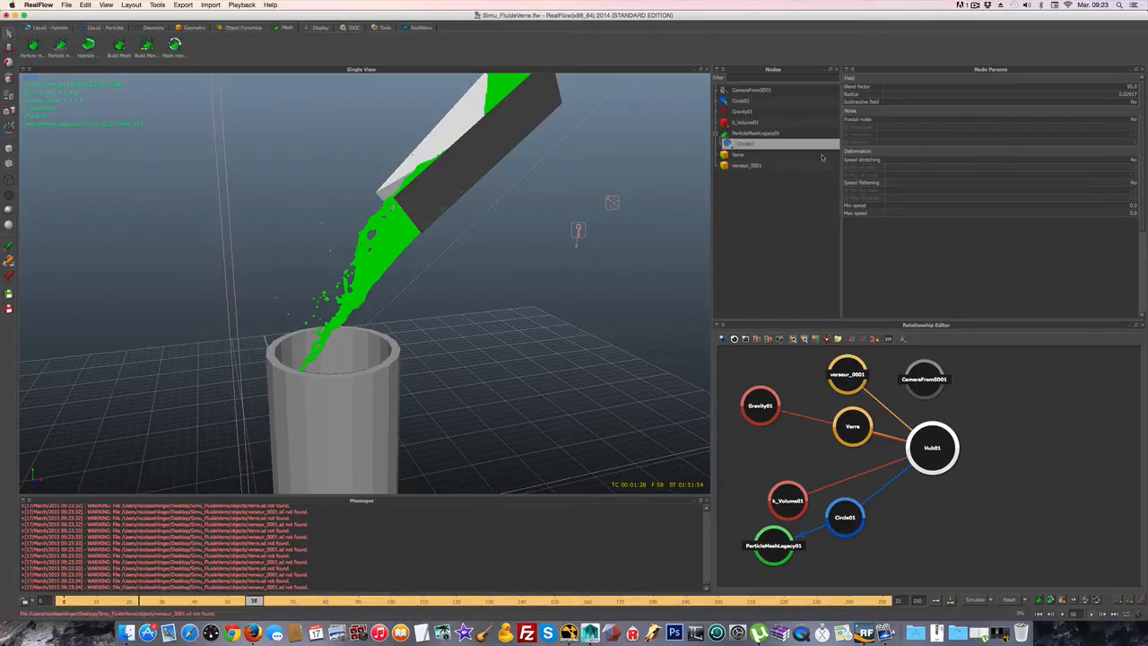
Edit the Blend factor of the Circle01 emitter under the mesh, trying 80 and entering the value once more.
{"action": "left_click", "coordinate": [1131, 87]}
{"action": "type", "text": "80"}
{"action": "key", "text": "Return"}
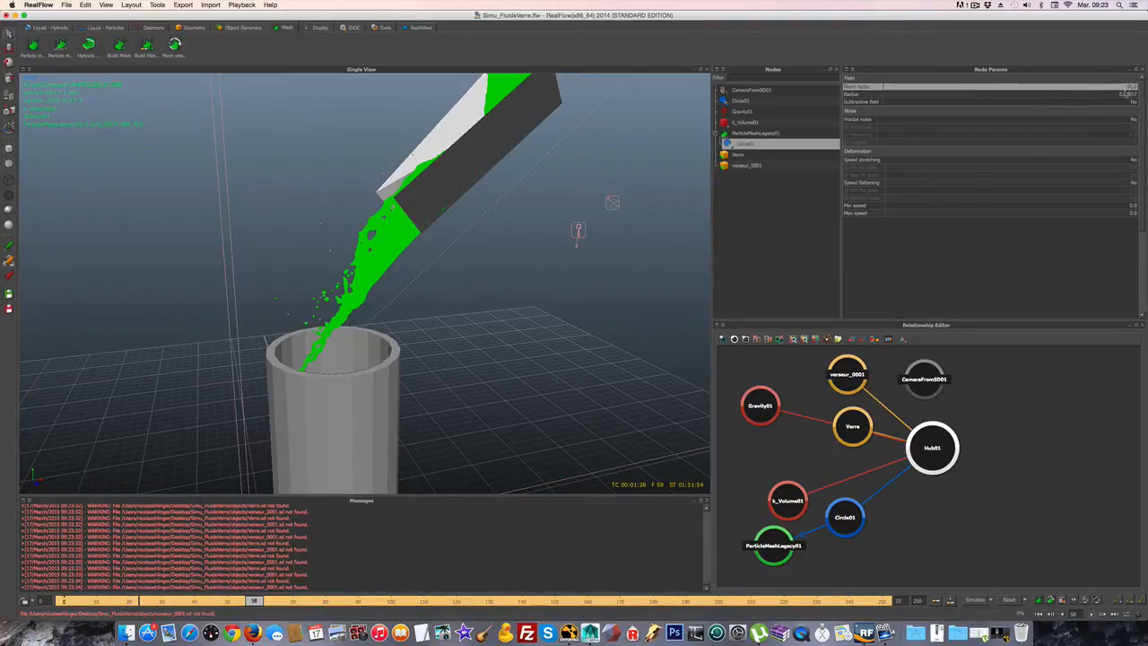
{"action": "left_click", "coordinate": [1129, 87]}
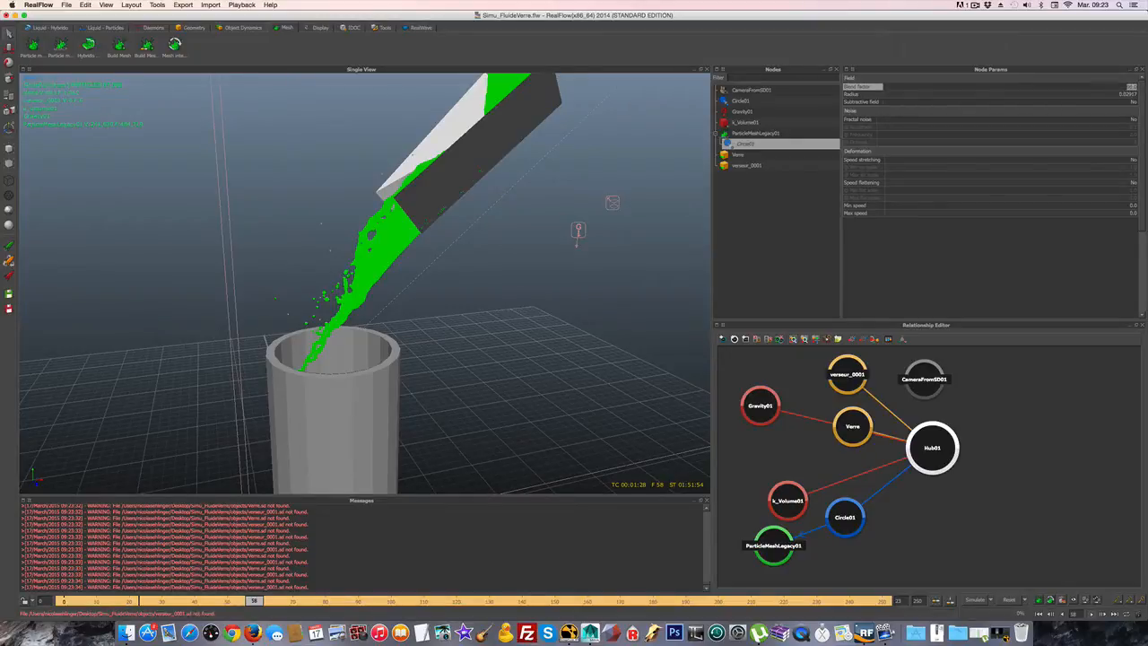
{"action": "type", "text": "8"}
{"action": "key", "text": "Return"}
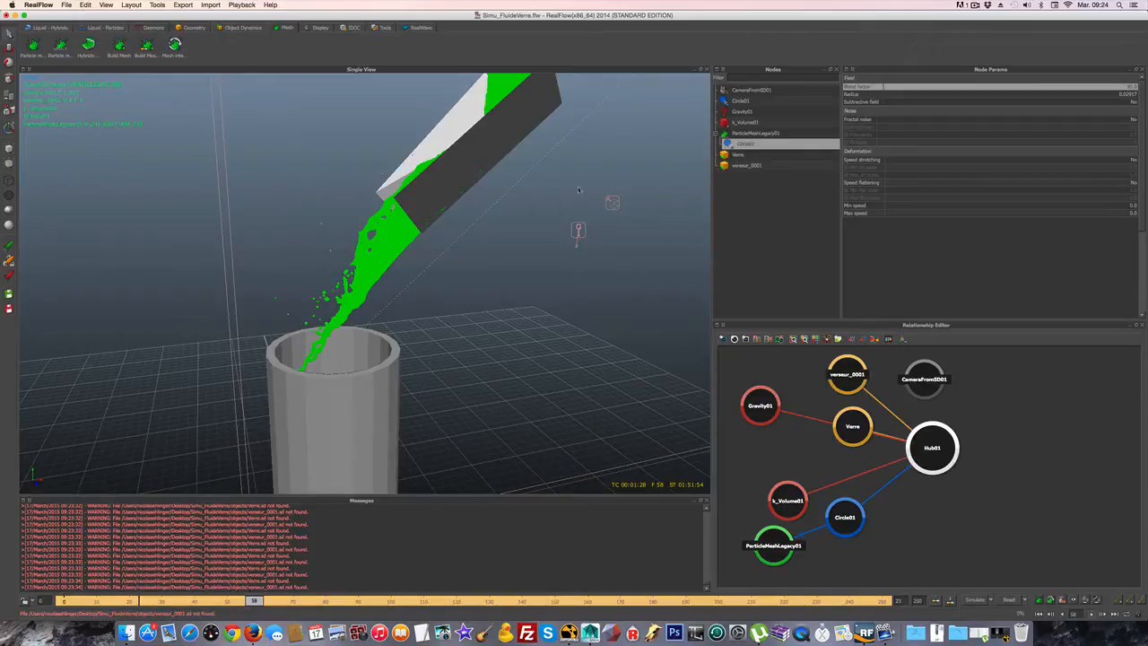
Open the general Preferences and check the Axis setup options, keeping YZX (xsi, maya, houdini).
{"action": "left_click", "coordinate": [40, 5]}
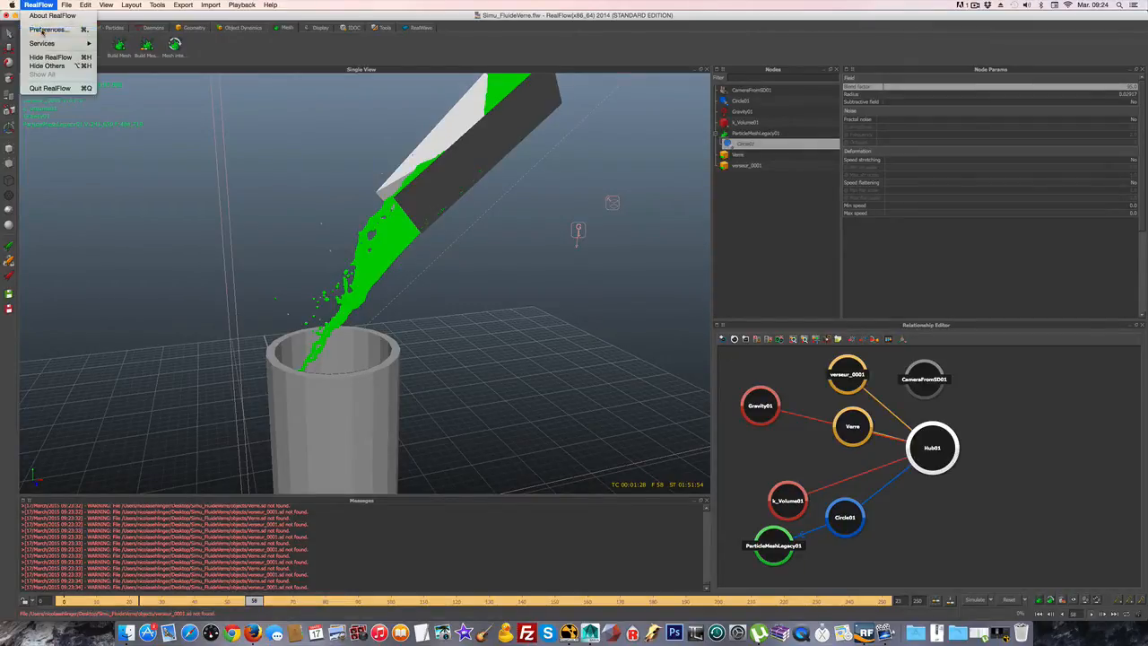
{"action": "left_click", "coordinate": [42, 32]}
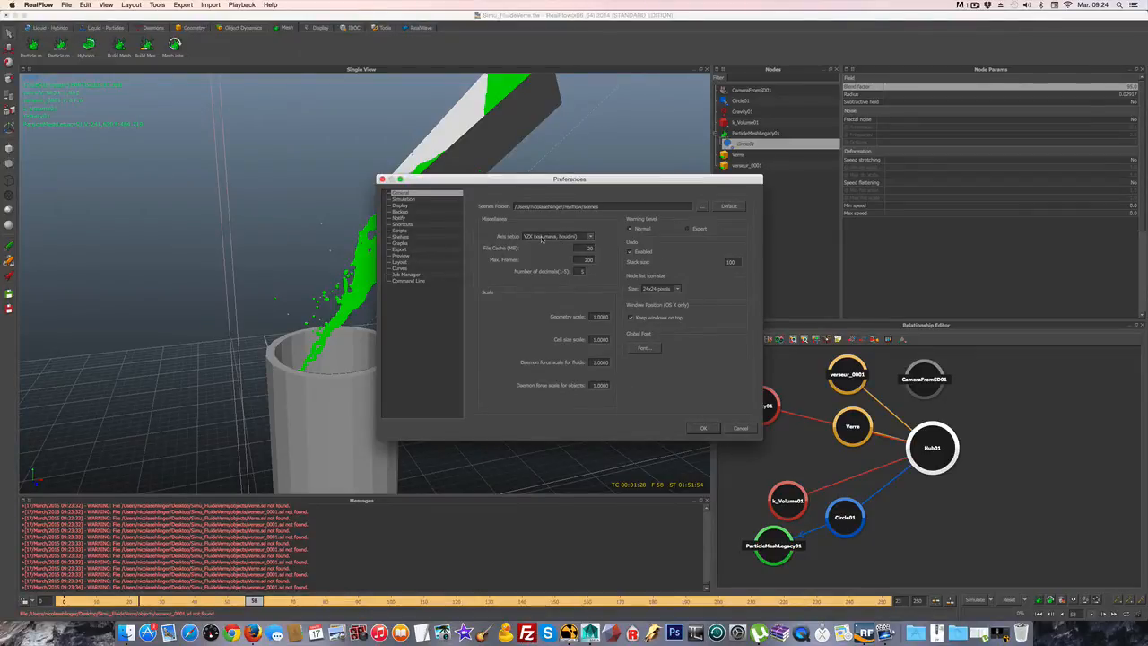
{"action": "left_click", "coordinate": [591, 236]}
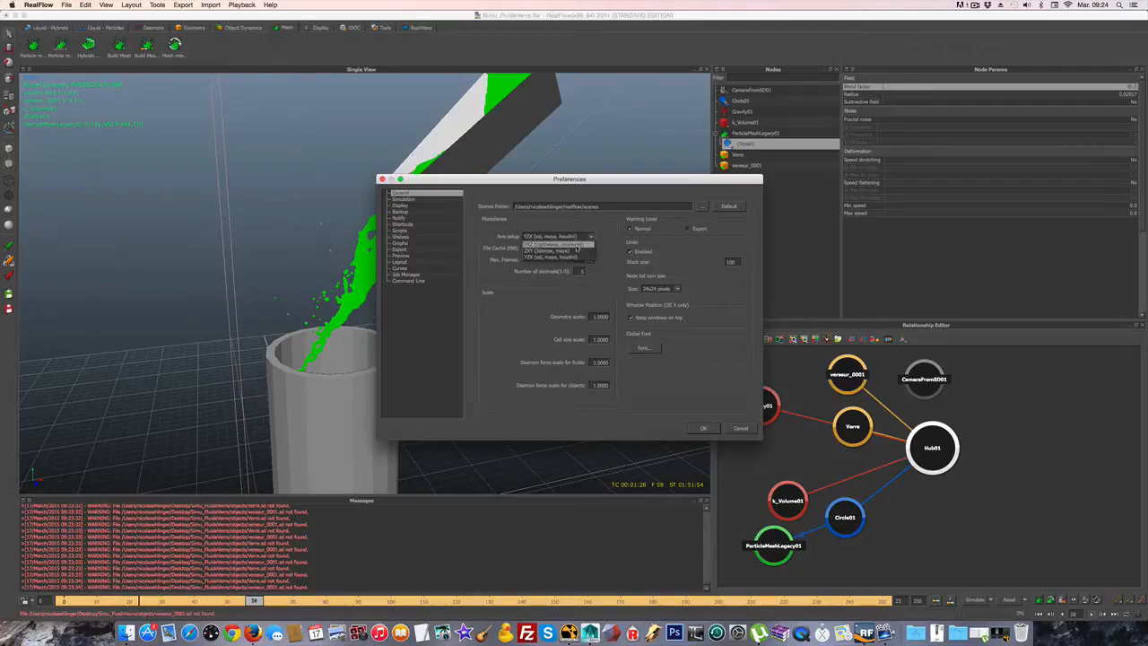
{"action": "left_click", "coordinate": [592, 222]}
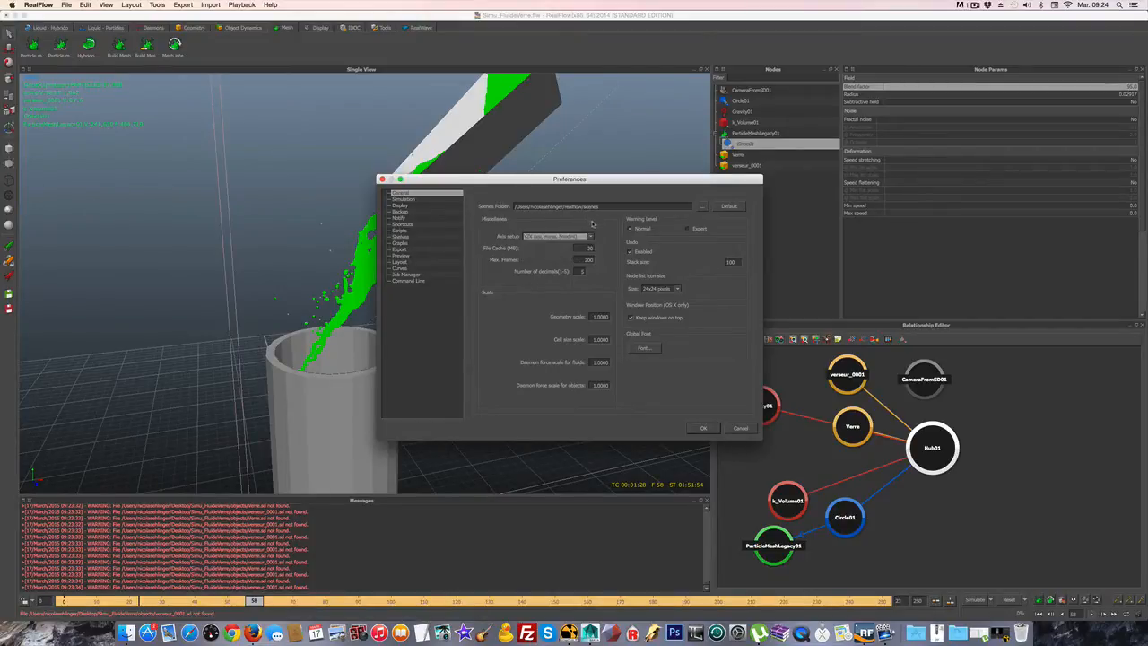
Look through the Preferences categories from Simulation to Command Line, return to General and accept the settings.
{"action": "left_click", "coordinate": [403, 198]}
{"action": "left_click", "coordinate": [405, 211]}
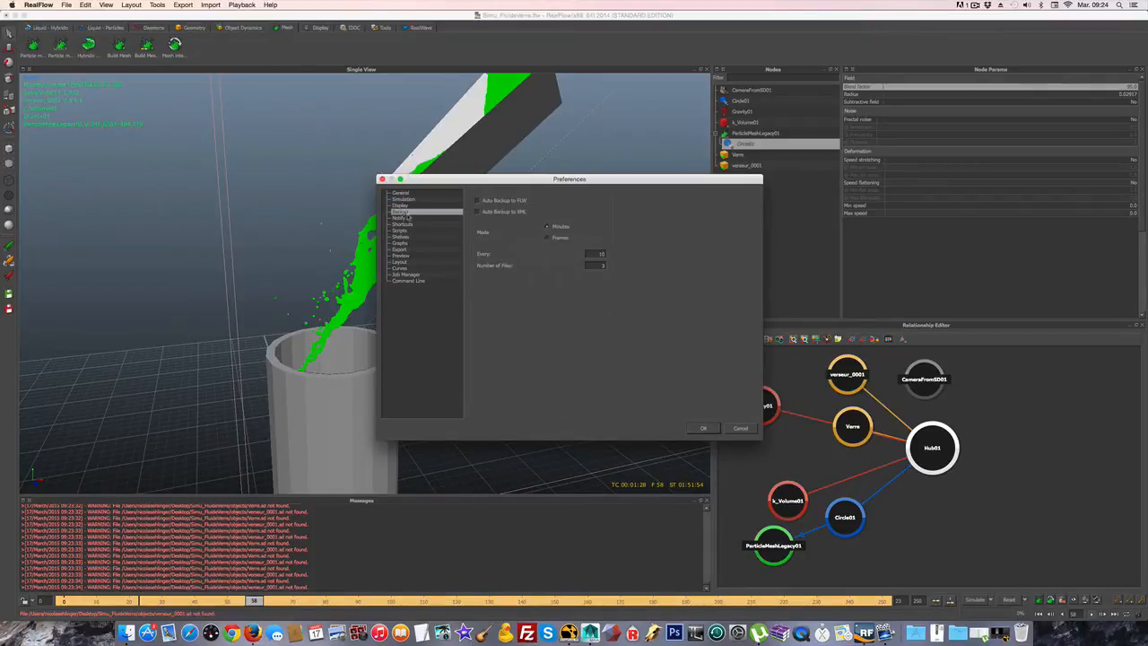
{"action": "left_click", "coordinate": [408, 218]}
{"action": "left_click", "coordinate": [407, 224]}
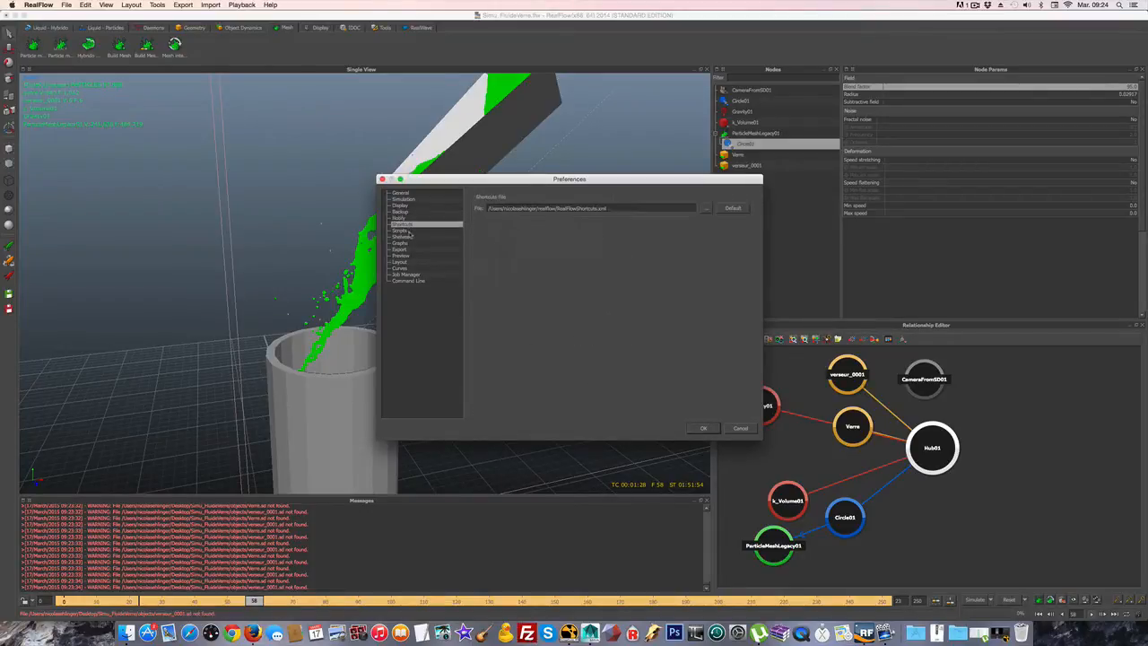
{"action": "left_click", "coordinate": [409, 232]}
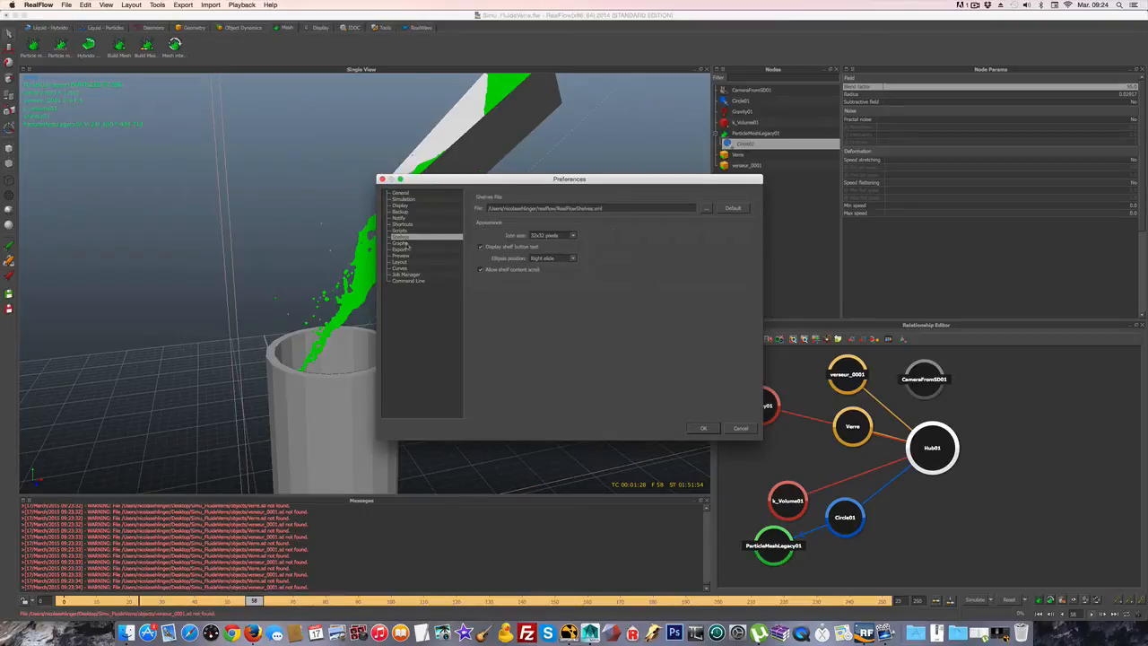
{"action": "left_click", "coordinate": [406, 243]}
{"action": "left_click", "coordinate": [407, 250]}
{"action": "left_click", "coordinate": [408, 256]}
{"action": "left_click", "coordinate": [408, 262]}
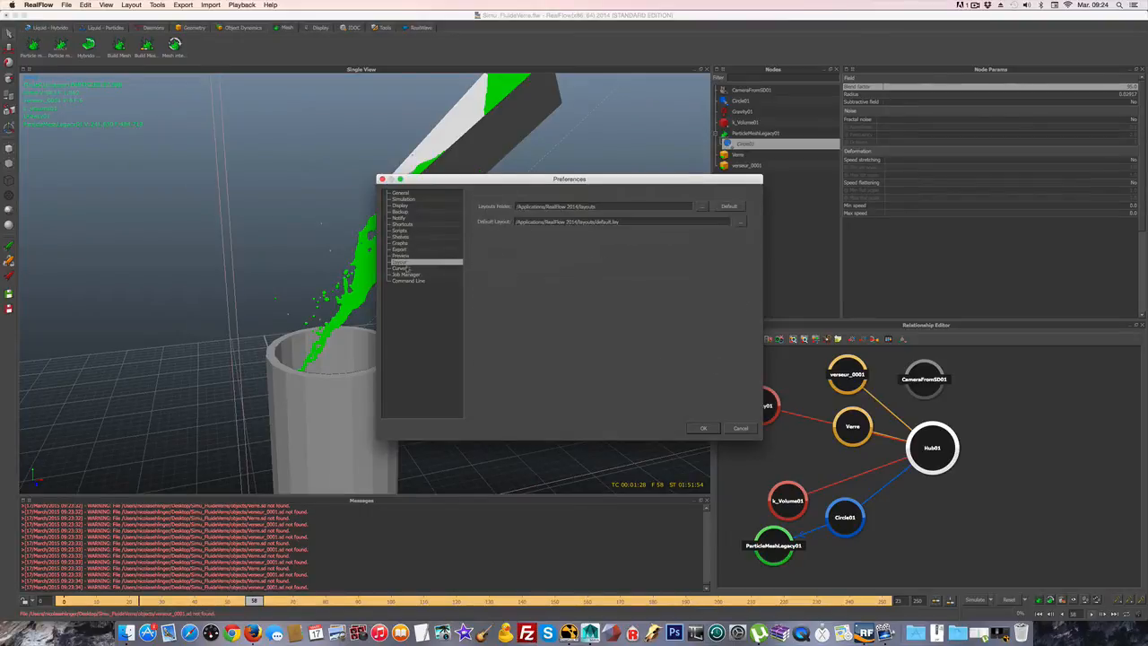
{"action": "left_click", "coordinate": [409, 268]}
{"action": "left_click", "coordinate": [410, 280]}
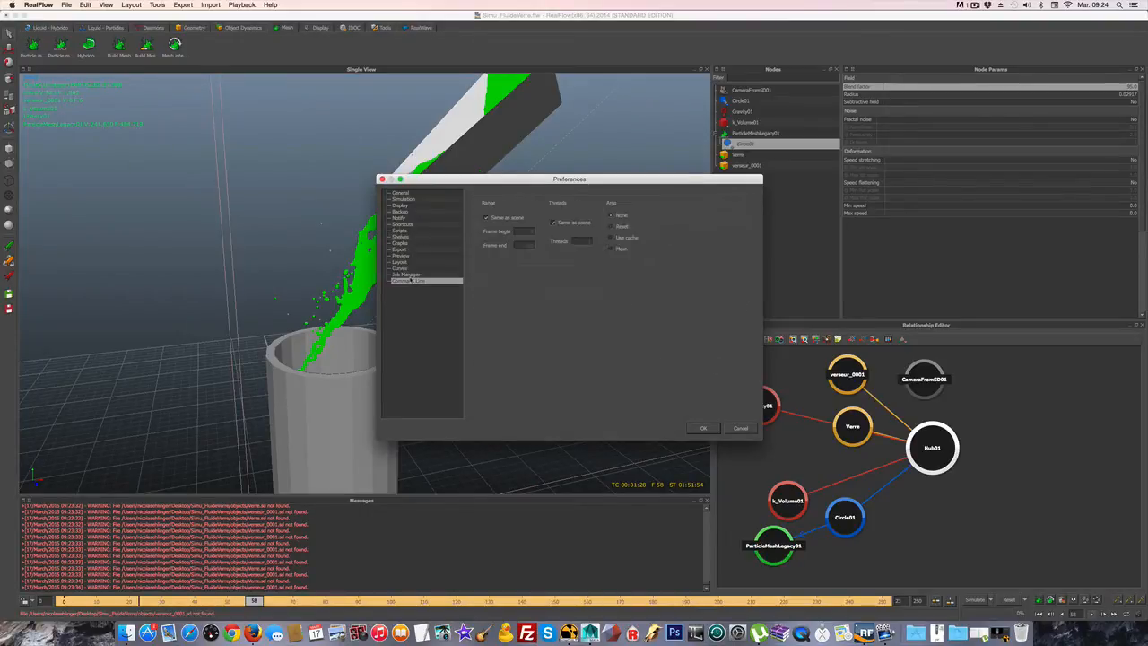
{"action": "left_click", "coordinate": [409, 197]}
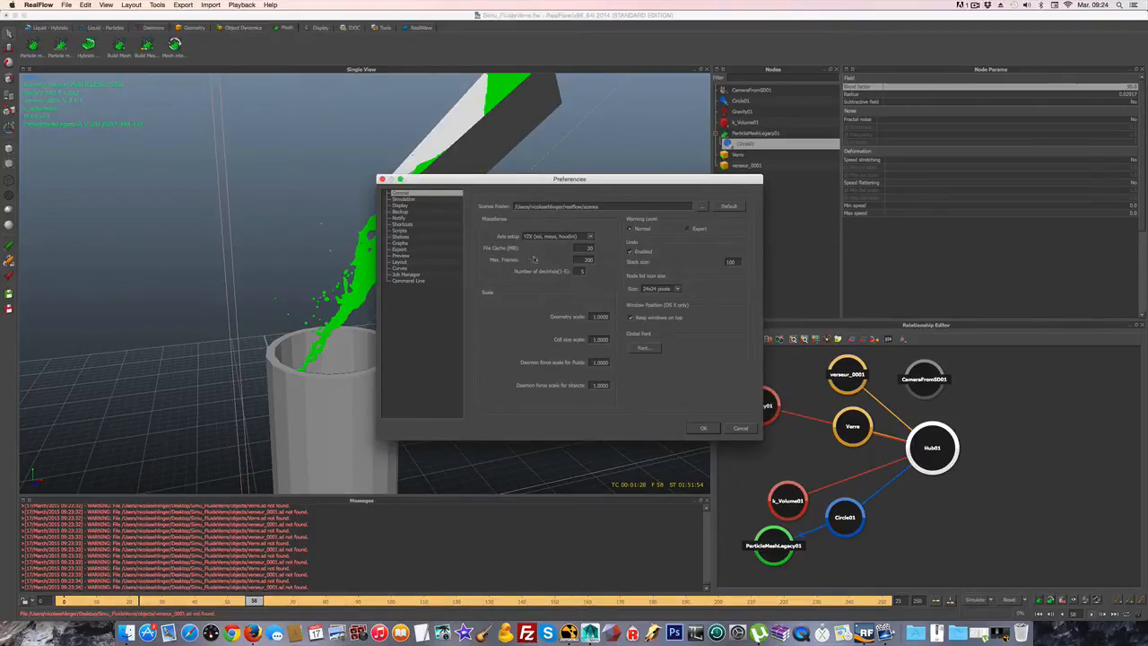
{"action": "left_click", "coordinate": [703, 428]}
In Export Central, exclude CameraFromSD01 from the export and toggle the export of ParticleMeshLegacy01.
{"action": "left_click", "coordinate": [183, 5]}
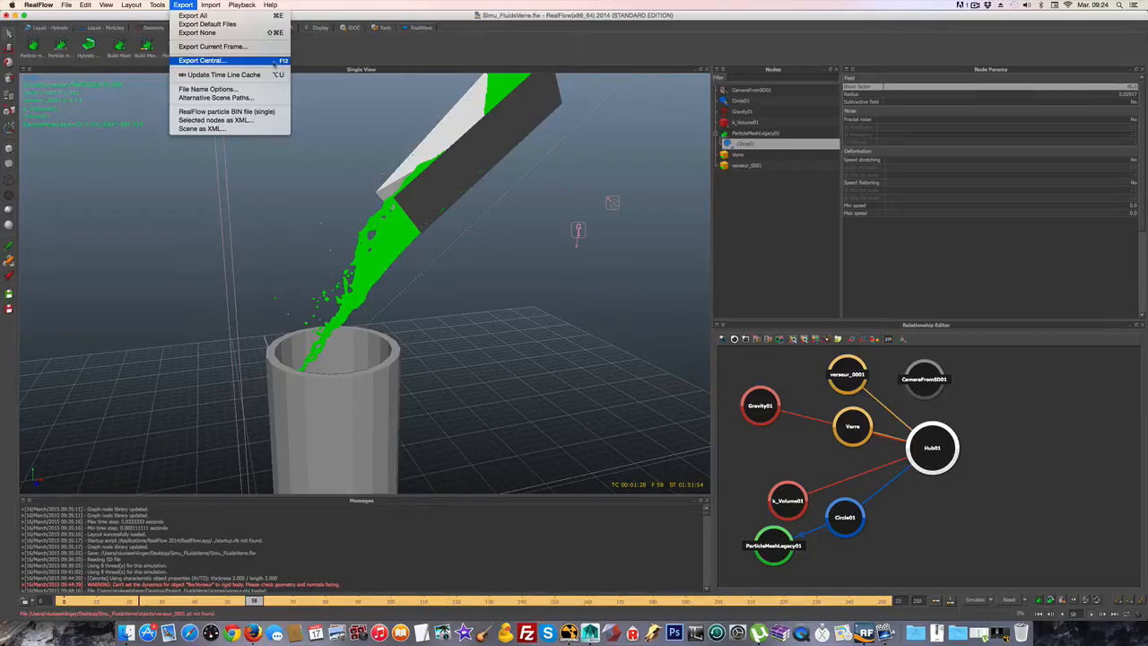
{"action": "left_click", "coordinate": [273, 63]}
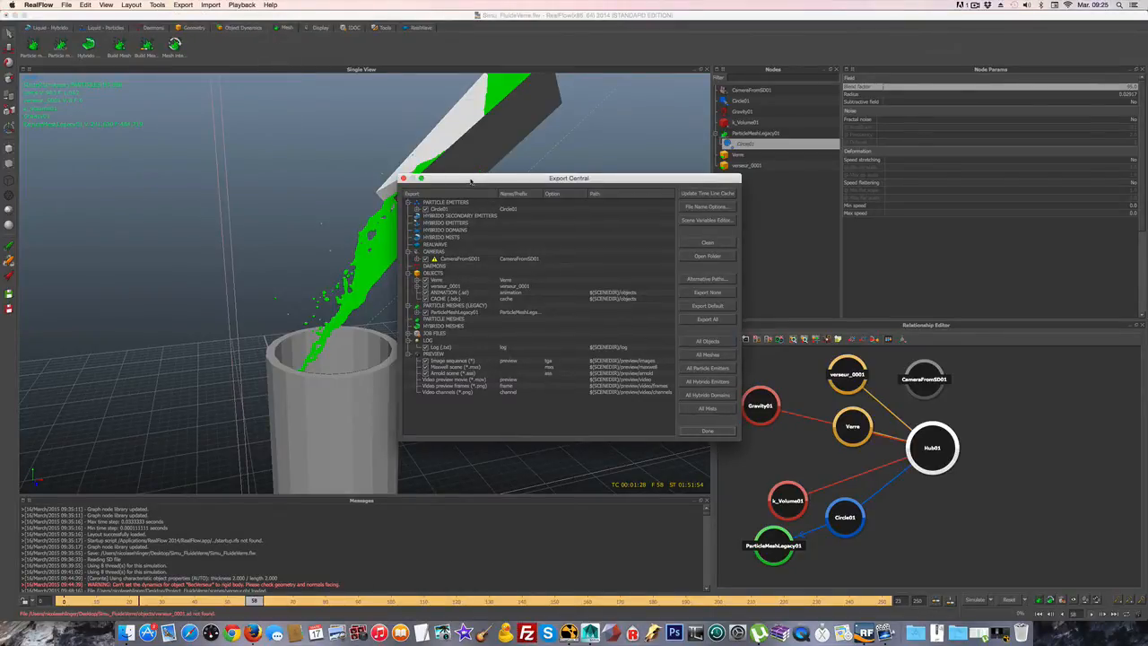
{"action": "left_click_drag", "start_coordinate": [470, 182], "coordinate": [525, 227]}
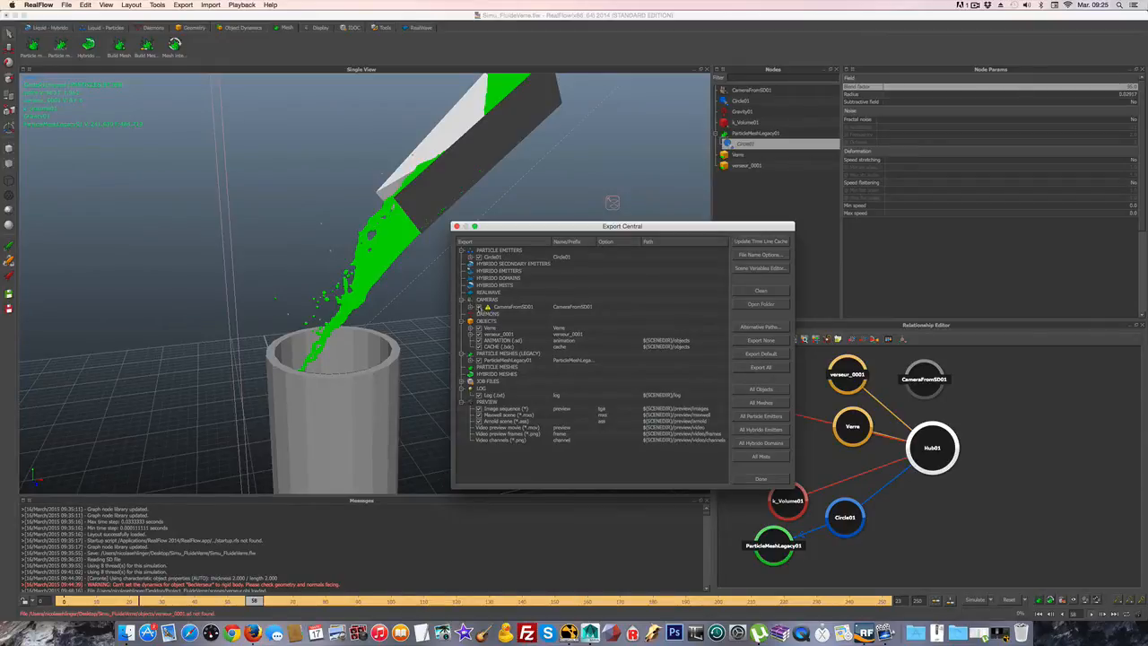
{"action": "left_click", "coordinate": [479, 306]}
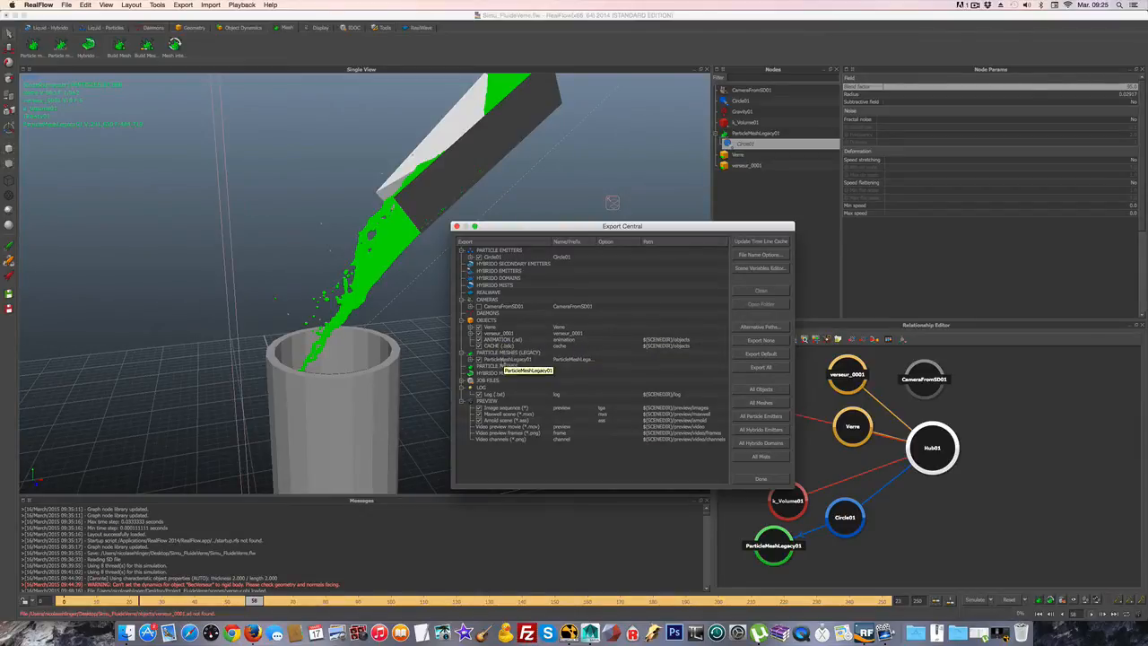
{"action": "left_click", "coordinate": [479, 360]}
{"action": "left_click", "coordinate": [457, 227]}
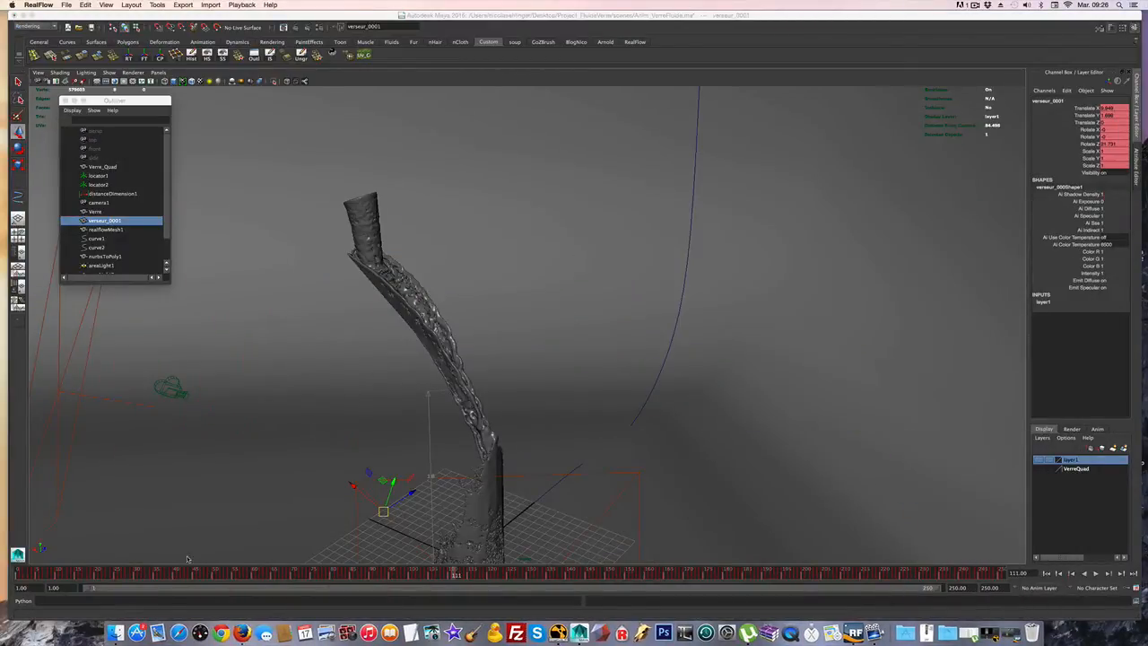
In Finder, enlarge the file list of the meshes folder, examine the exported ParticleMeshLegacy01 BIN sequence and close the window.
{"action": "left_click", "coordinate": [105, 616]}
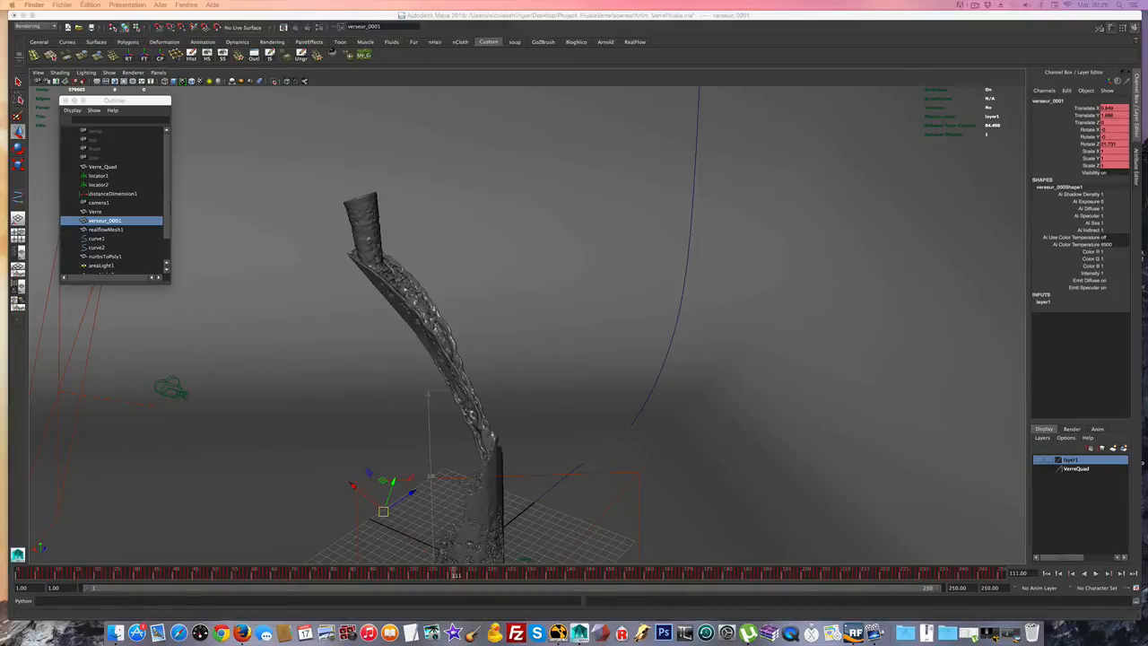
{"action": "left_click_drag", "start_coordinate": [1147, 167], "coordinate": [1147, 244]}
{"action": "left_click_drag", "start_coordinate": [1147, 117], "coordinate": [568, 144]}
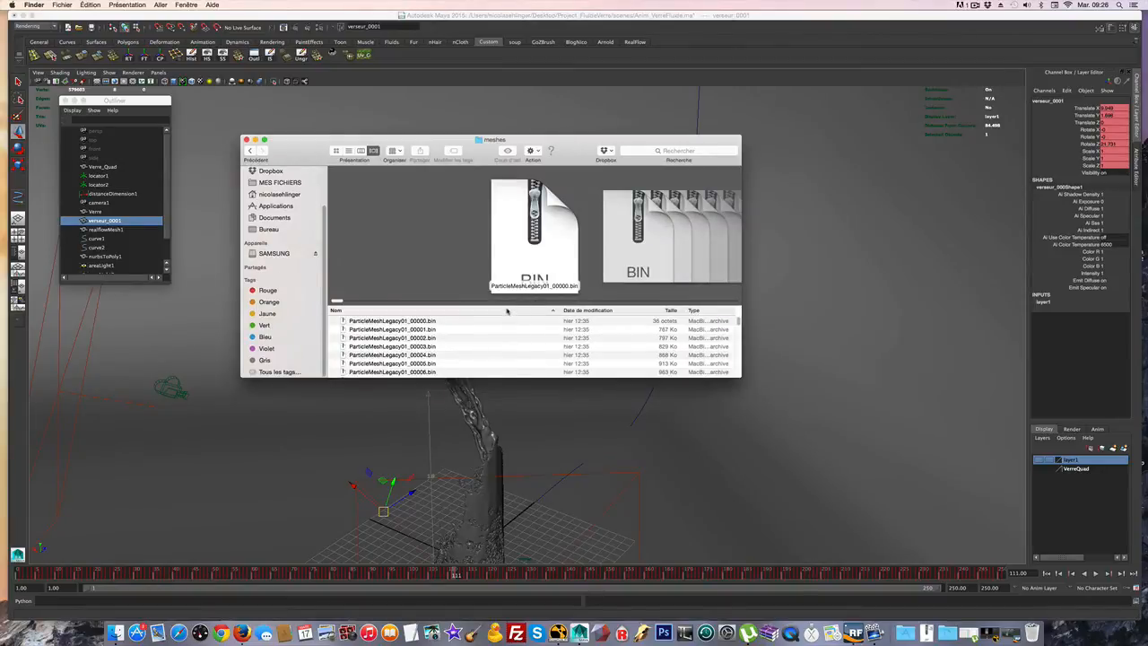
{"action": "left_click_drag", "start_coordinate": [502, 305], "coordinate": [502, 246]}
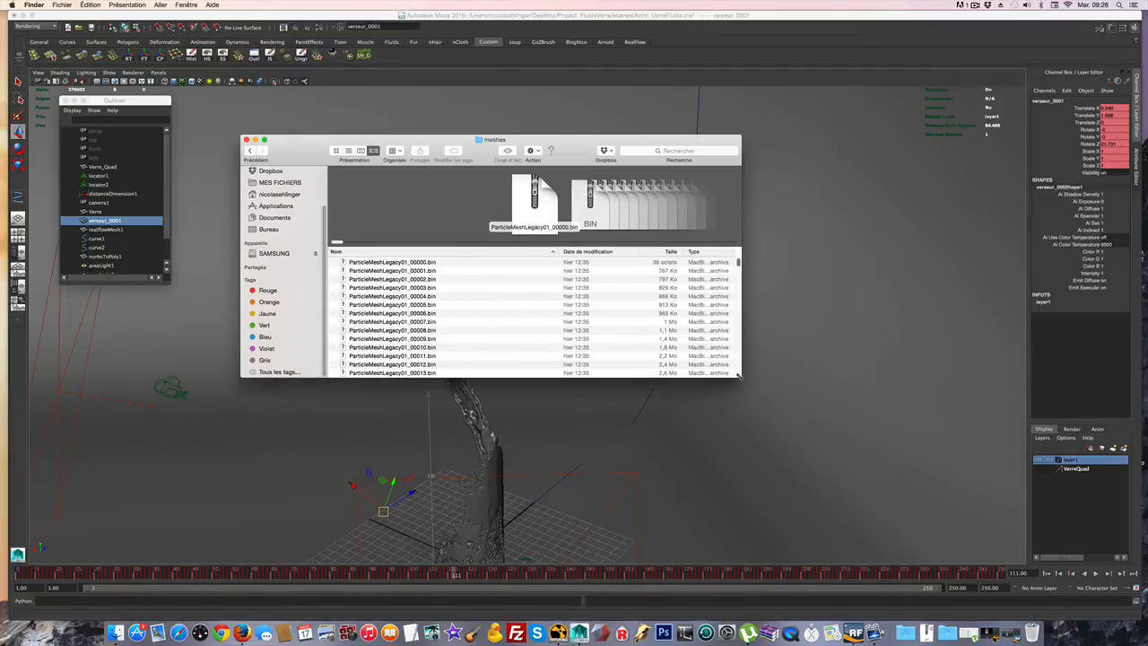
{"action": "left_click_drag", "start_coordinate": [740, 377], "coordinate": [758, 508]}
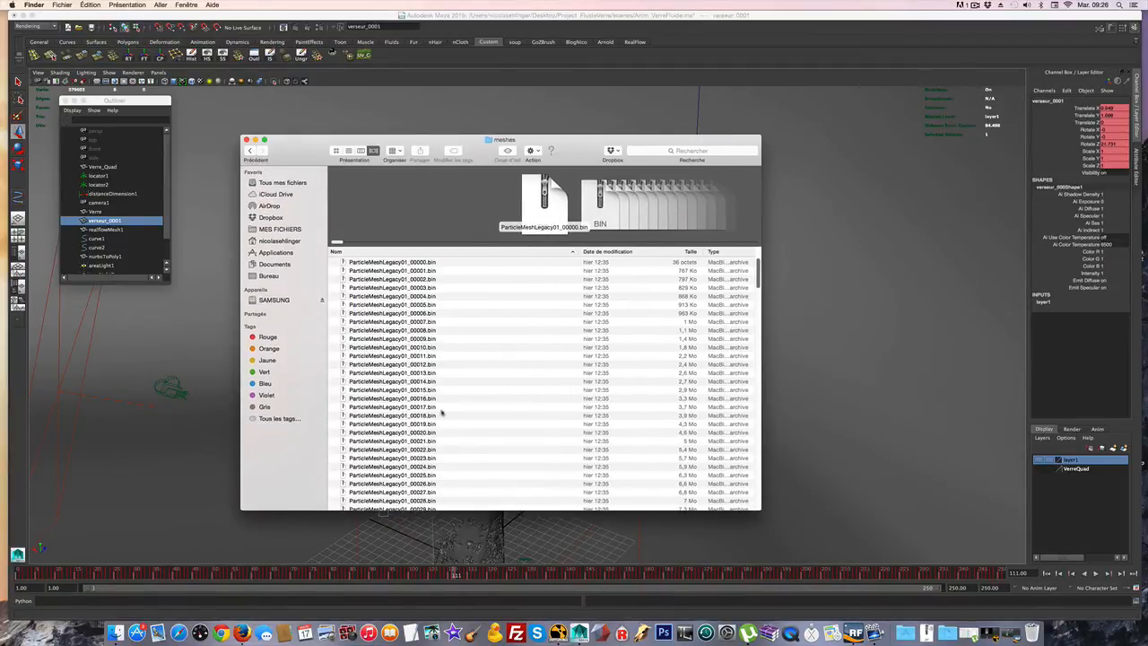
{"action": "scroll", "coordinate": [443, 288], "scroll_direction": "down", "scroll_amount": 20}
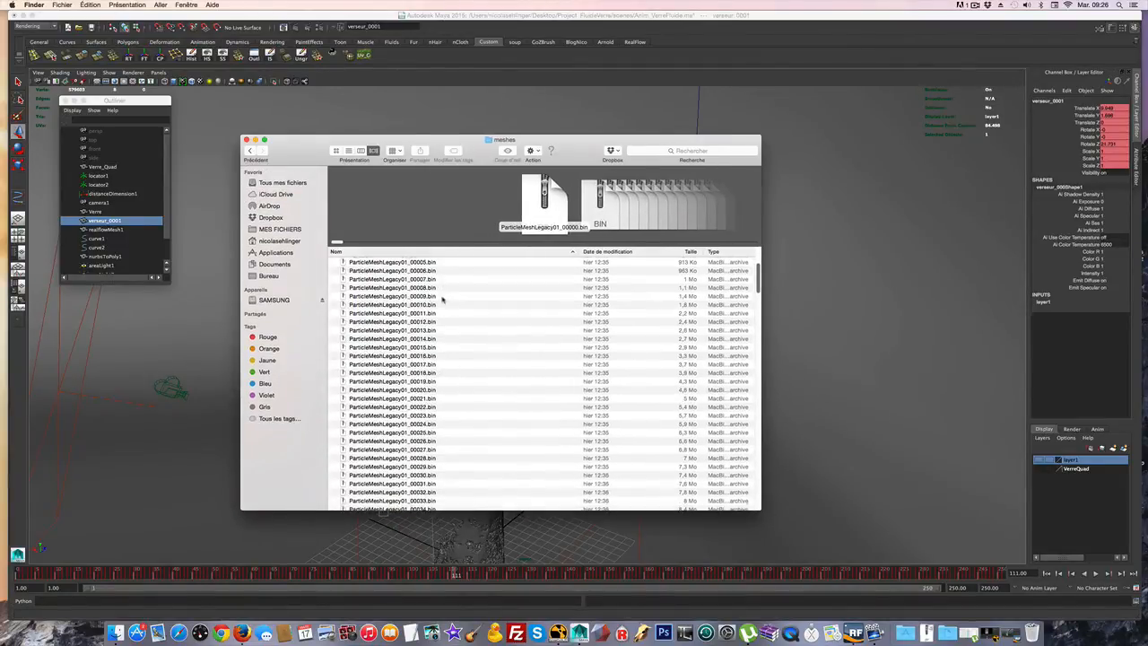
{"action": "scroll", "coordinate": [431, 316], "scroll_direction": "down", "scroll_amount": 19}
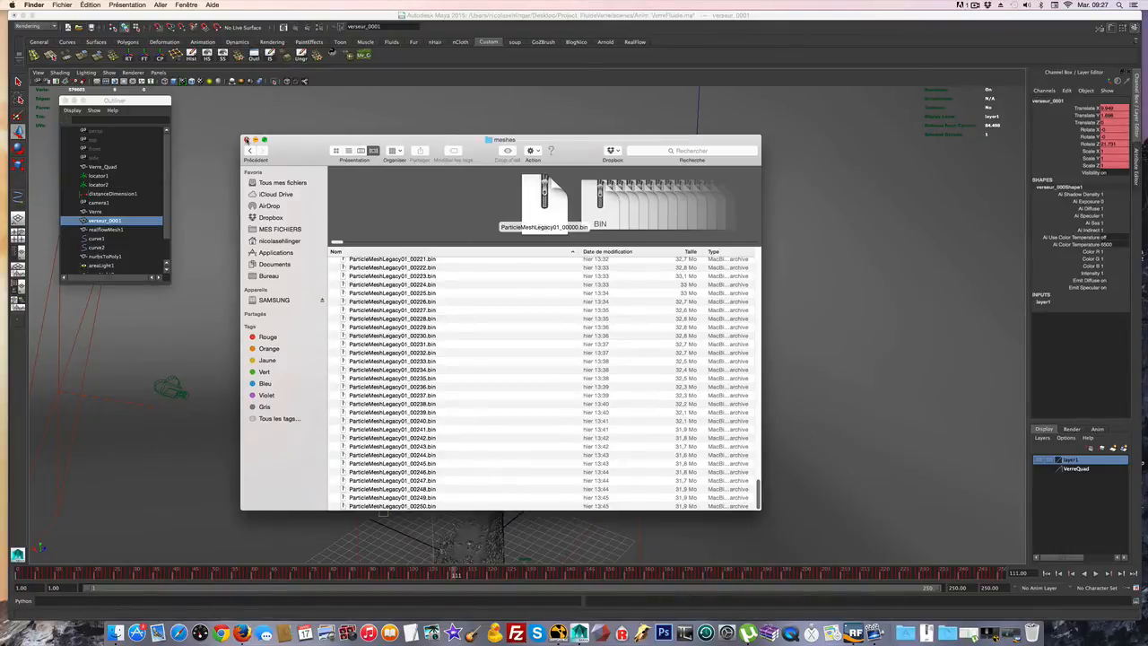
{"action": "left_click", "coordinate": [246, 139]}
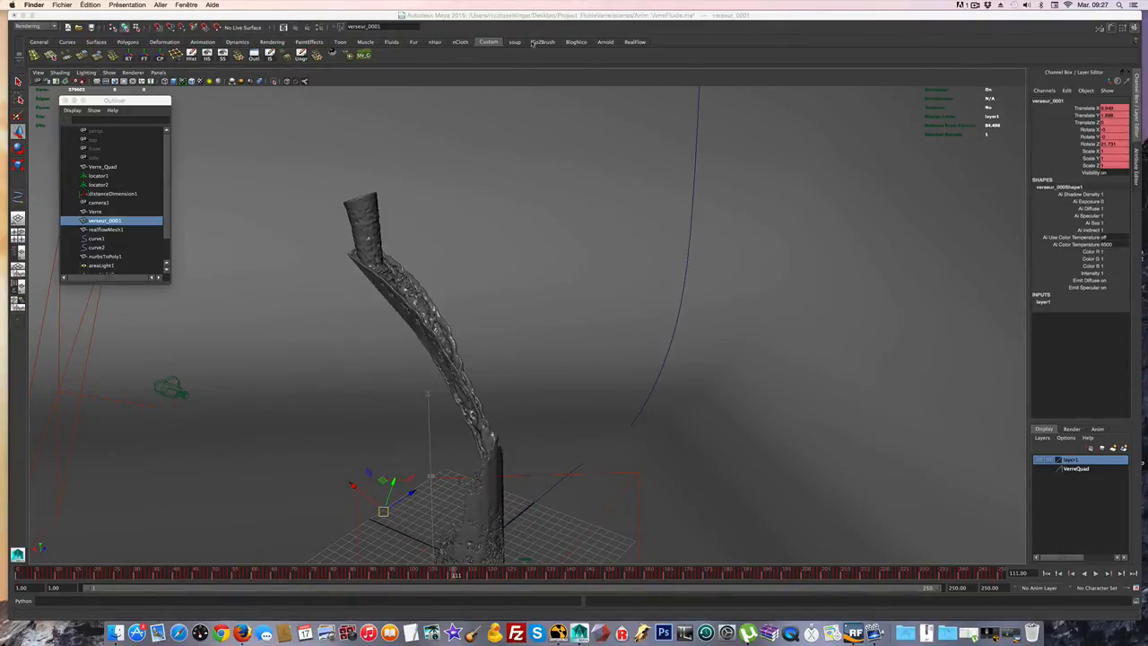
In Maya, open RealFlow's BIN mesh import to view the sequence in the meshes folder, and leave without loading anything.
{"action": "left_click", "coordinate": [633, 43]}
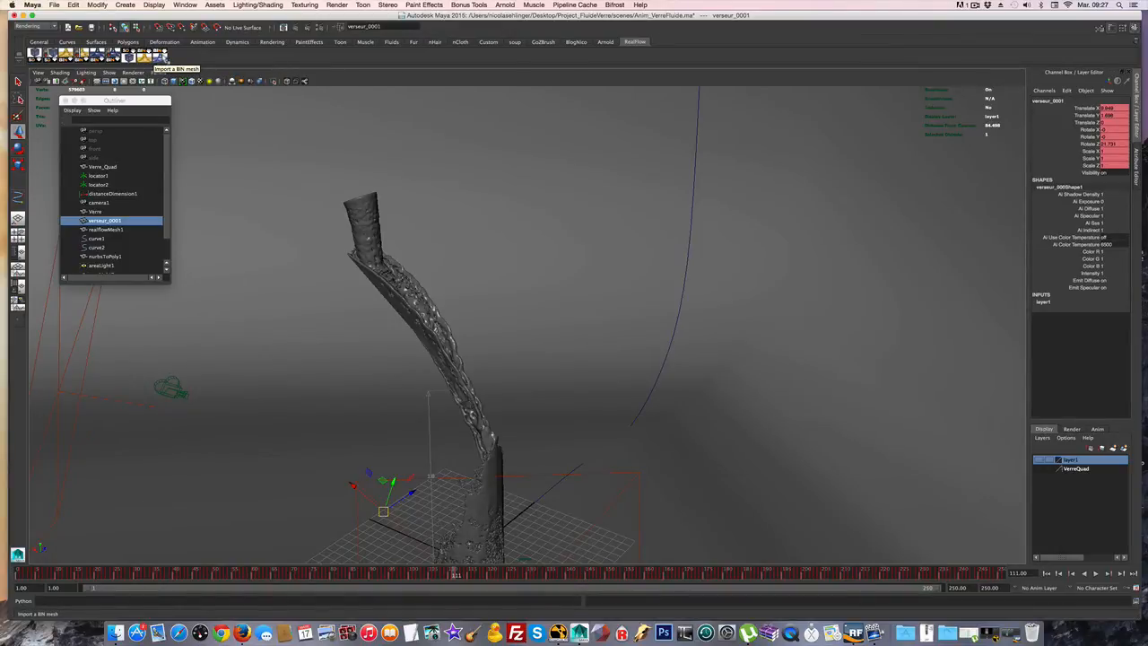
{"action": "left_click", "coordinate": [161, 58]}
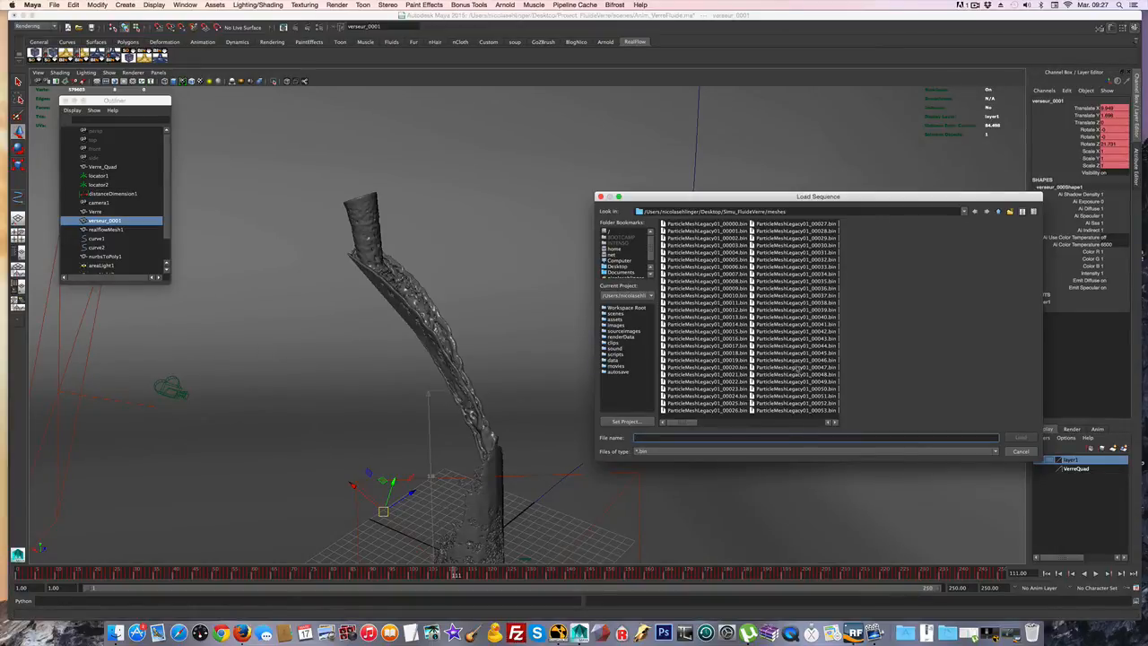
{"action": "left_click", "coordinate": [1022, 451]}
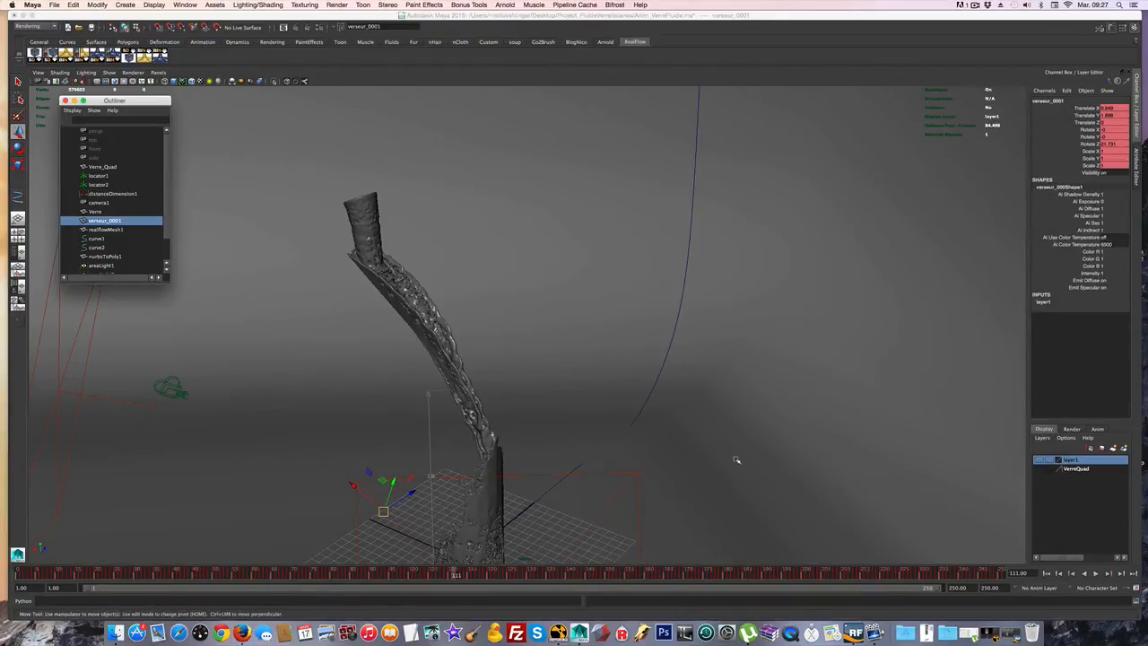
Select camera1 in the scene and look through it in the viewport, keeping its original framing.
{"action": "left_click_drag", "start_coordinate": [579, 277], "coordinate": [615, 269], "text": "alt"}
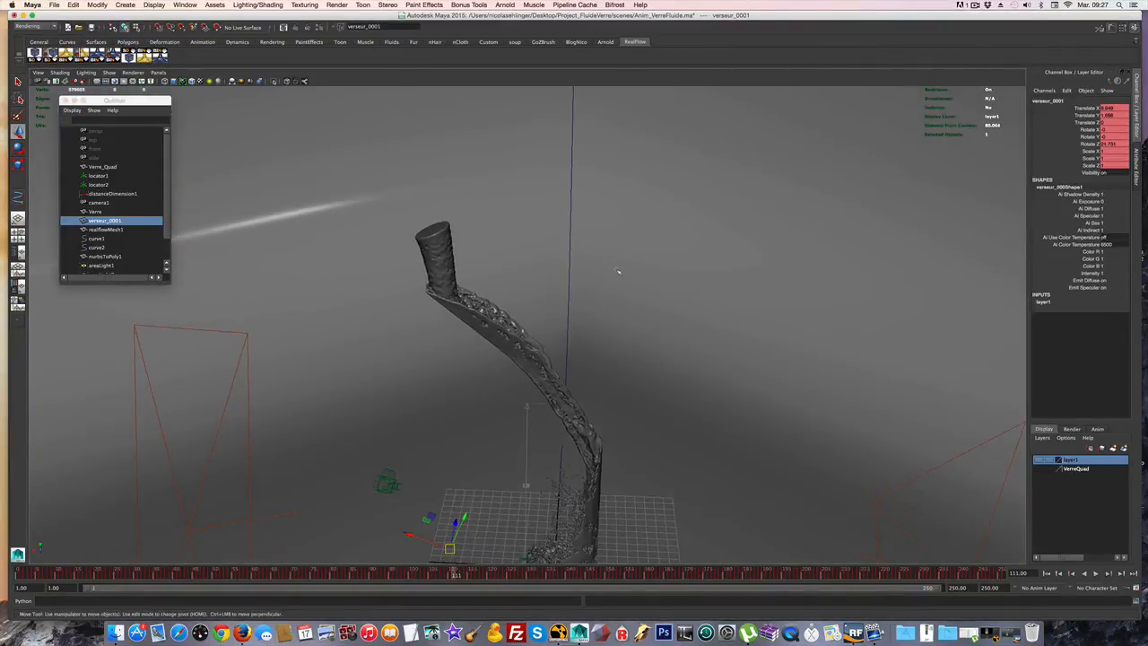
{"action": "left_click", "coordinate": [389, 480]}
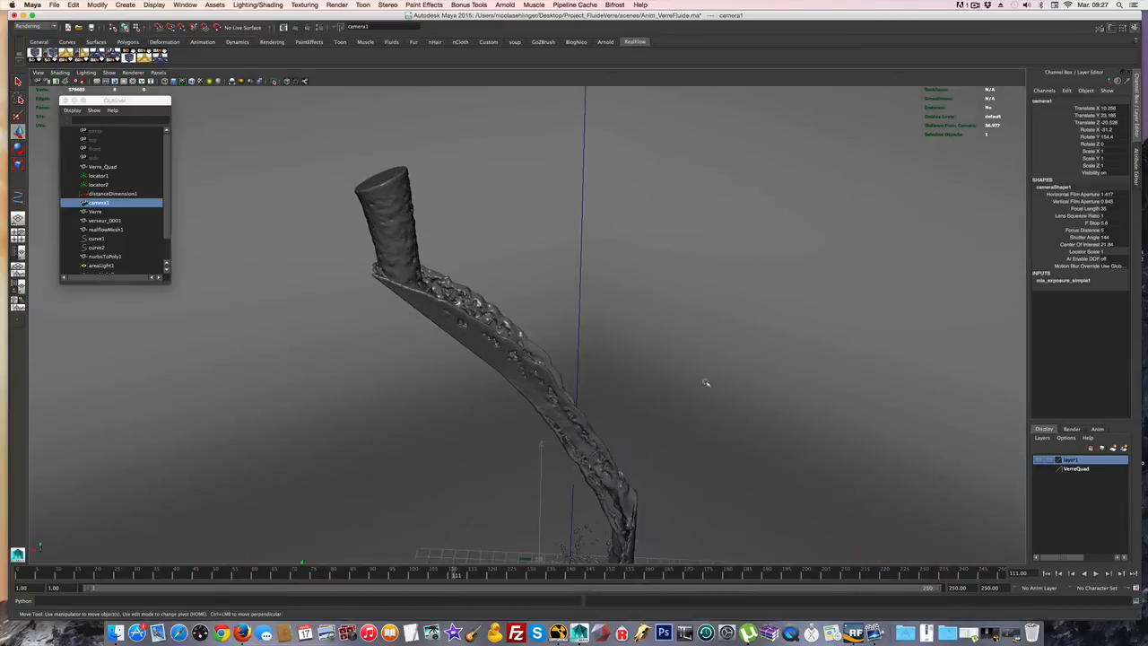
{"action": "scroll", "coordinate": [705, 383], "scroll_direction": "down", "scroll_amount": 10}
{"action": "left_click_drag", "start_coordinate": [703, 370], "coordinate": [706, 356], "text": "alt"}
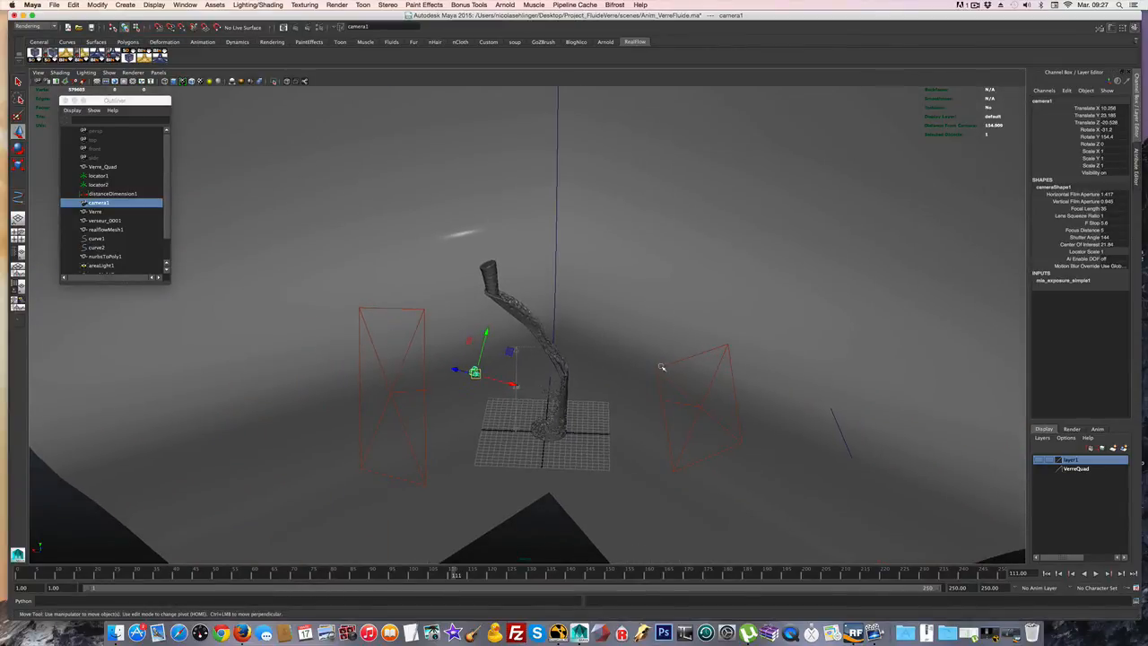
{"action": "scroll", "coordinate": [661, 367], "scroll_direction": "up", "scroll_amount": 3}
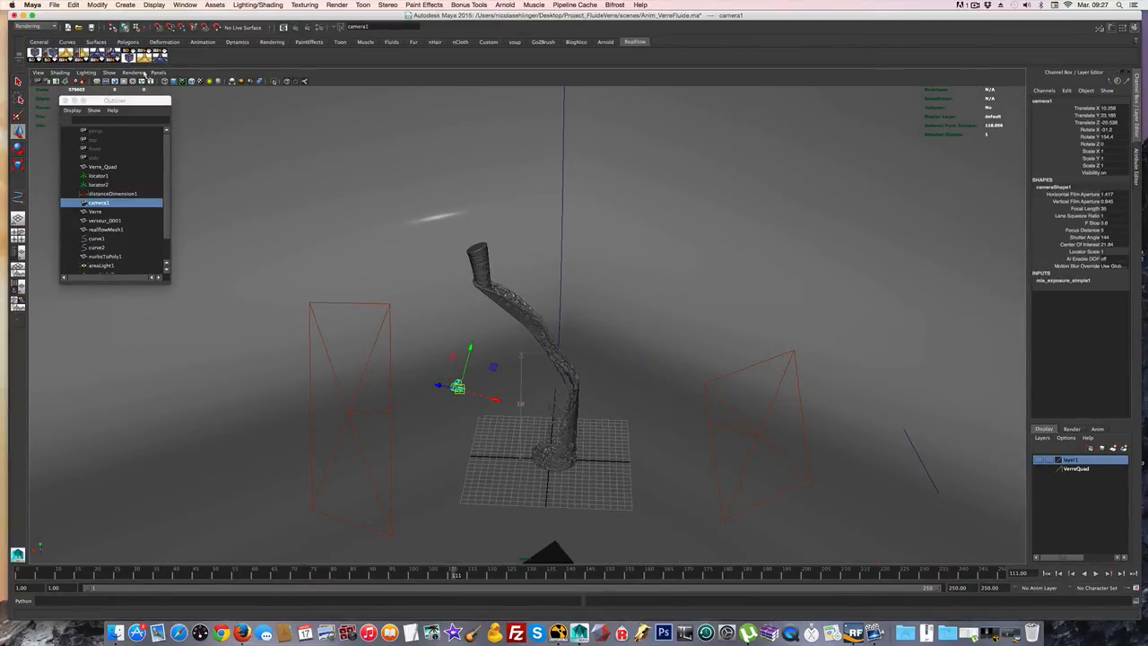
{"action": "left_click", "coordinate": [158, 71]}
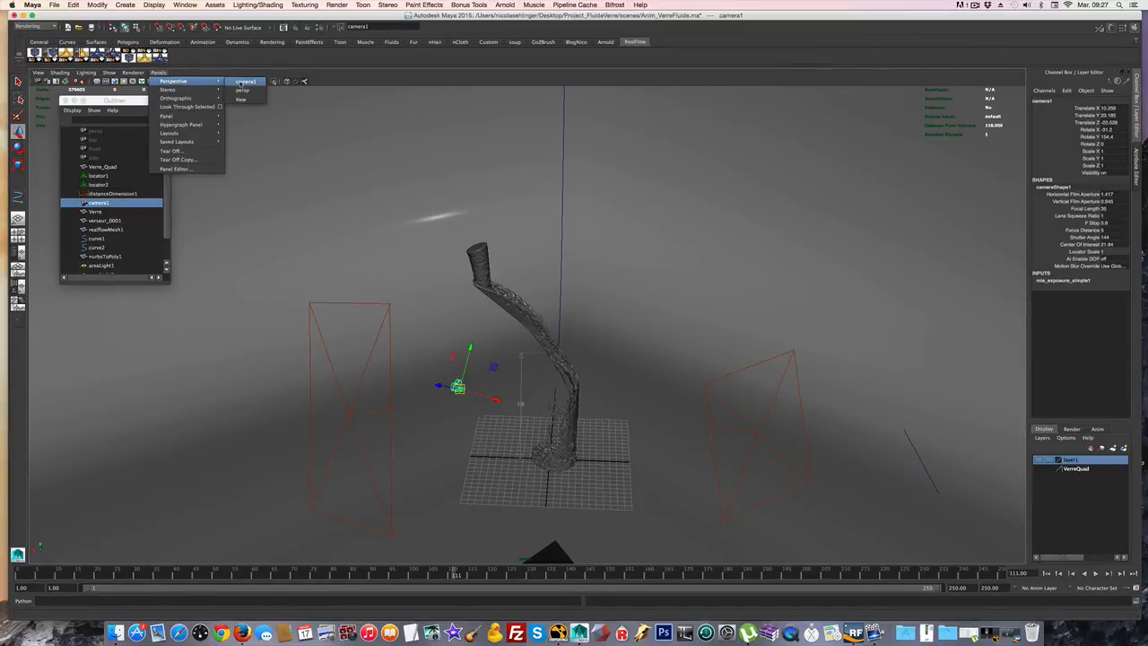
{"action": "left_click", "coordinate": [242, 82]}
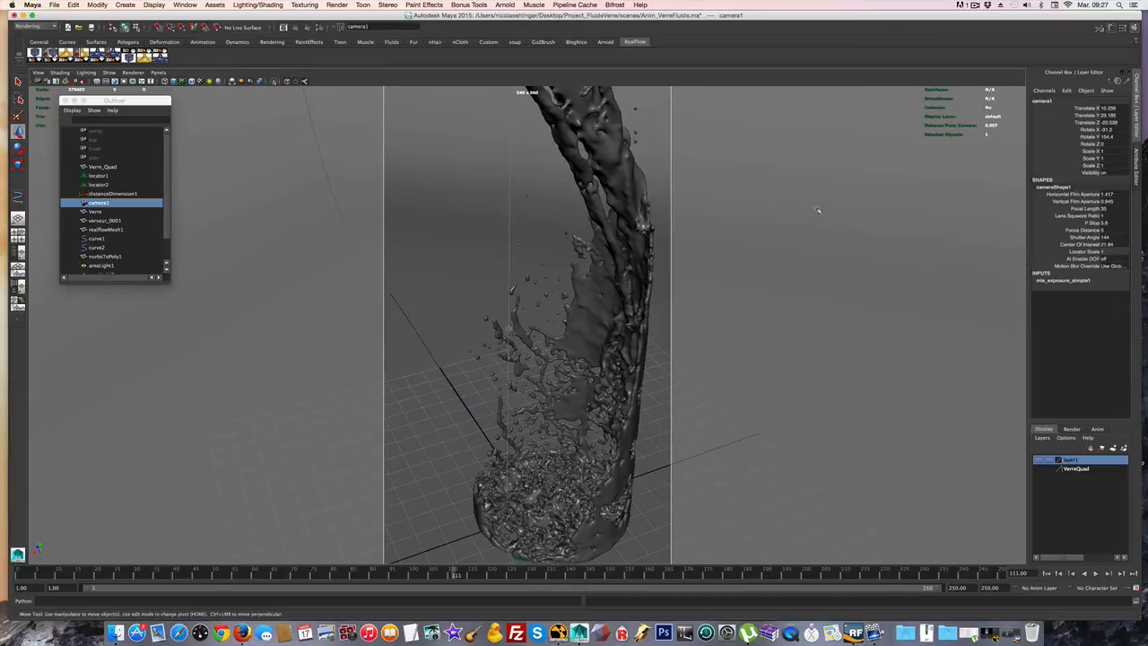
{"action": "scroll", "coordinate": [817, 210], "scroll_direction": "up", "scroll_amount": 3}
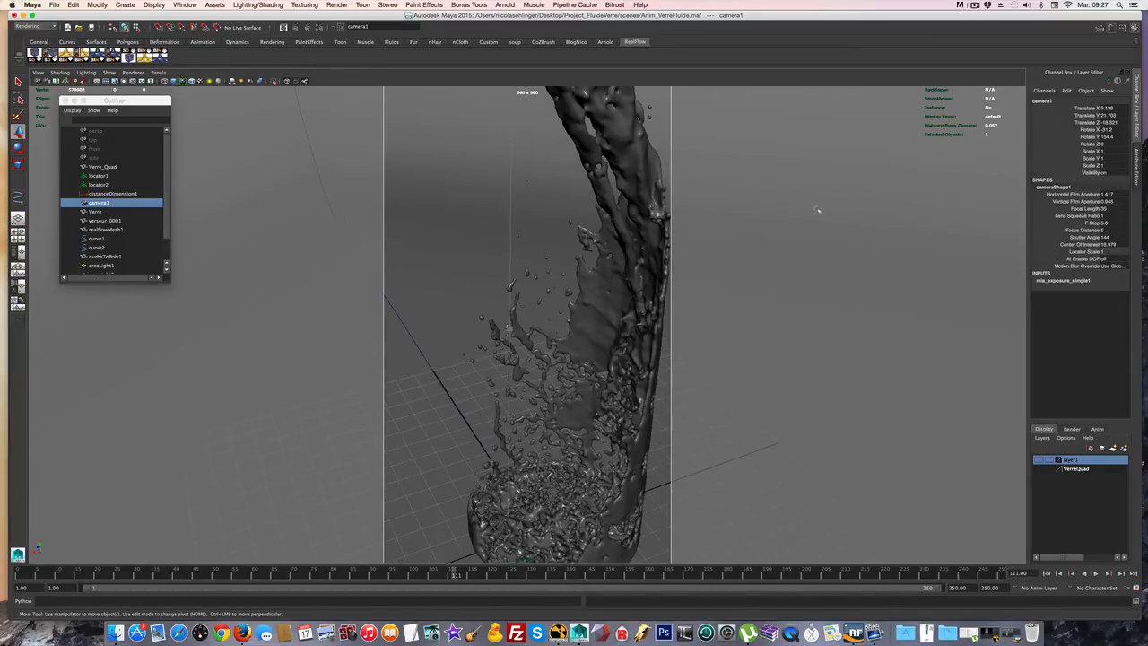
{"action": "scroll", "coordinate": [816, 209], "scroll_direction": "down", "scroll_amount": 3}
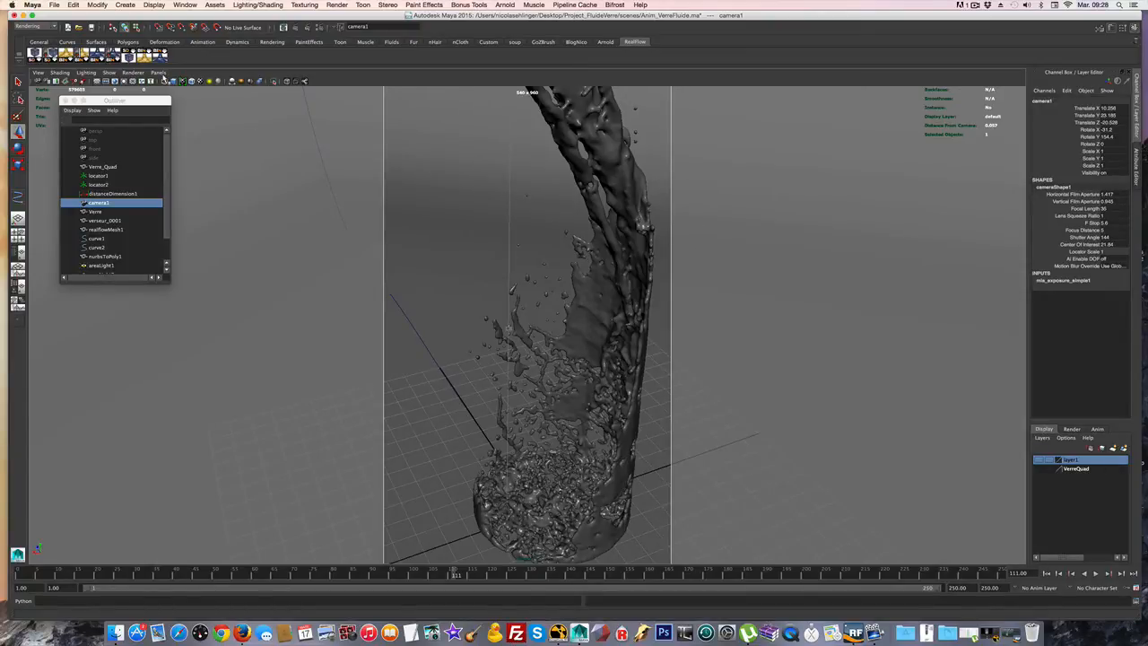
Bring up the Render View and Render Settings, and review the frame range, renderable camera, image size and Quality settings.
{"action": "left_click", "coordinate": [284, 27]}
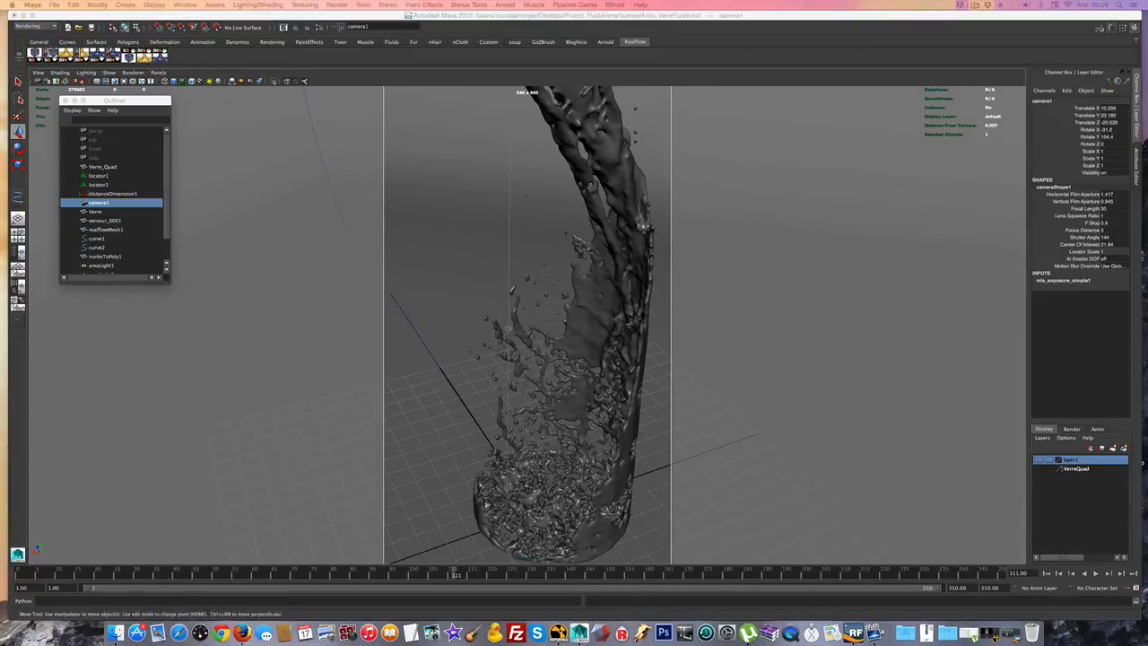
{"action": "left_click_drag", "start_coordinate": [445, 192], "coordinate": [977, 107]}
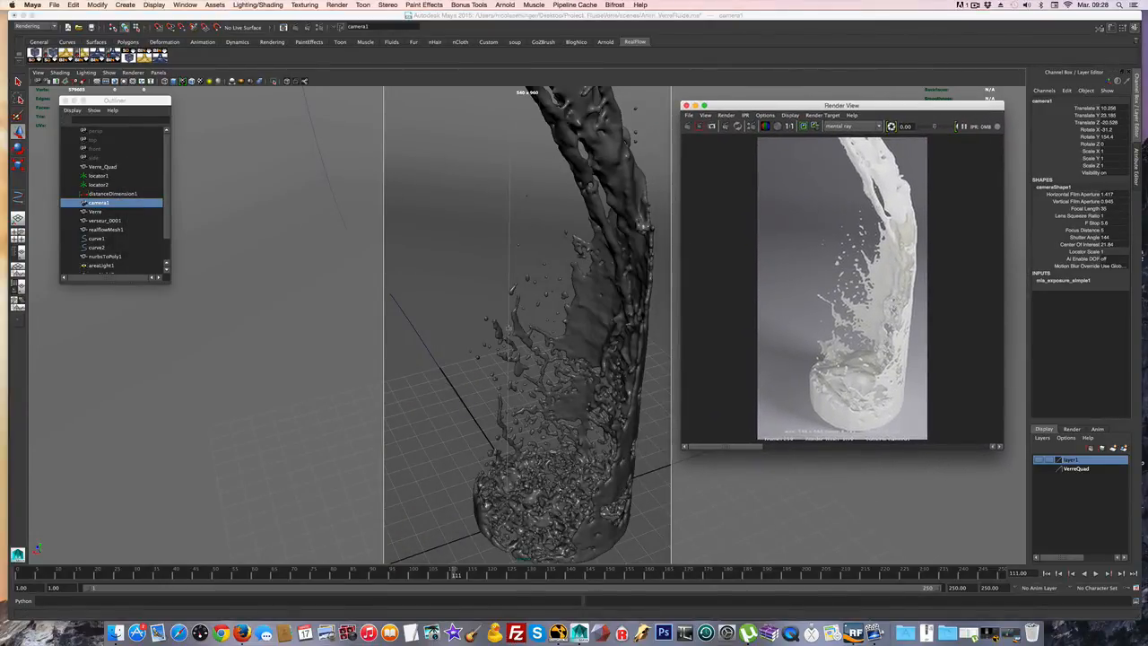
{"action": "left_click_drag", "start_coordinate": [379, 241], "coordinate": [345, 211]}
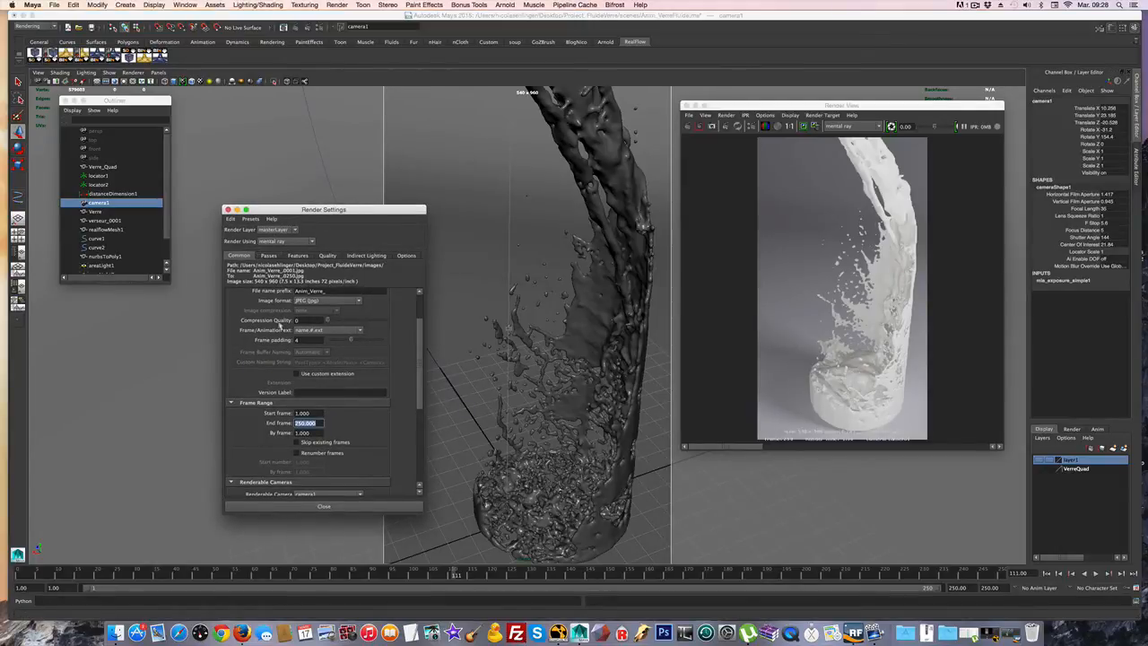
{"action": "scroll", "coordinate": [285, 328], "scroll_direction": "down", "scroll_amount": 3}
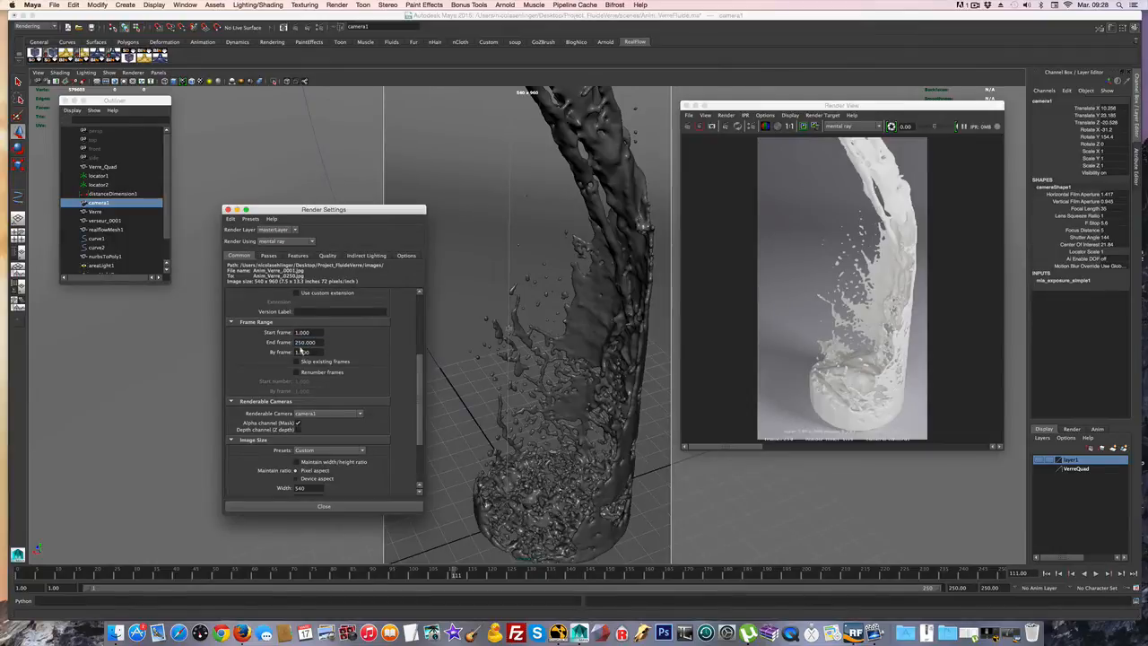
{"action": "scroll", "coordinate": [303, 346], "scroll_direction": "down", "scroll_amount": 3}
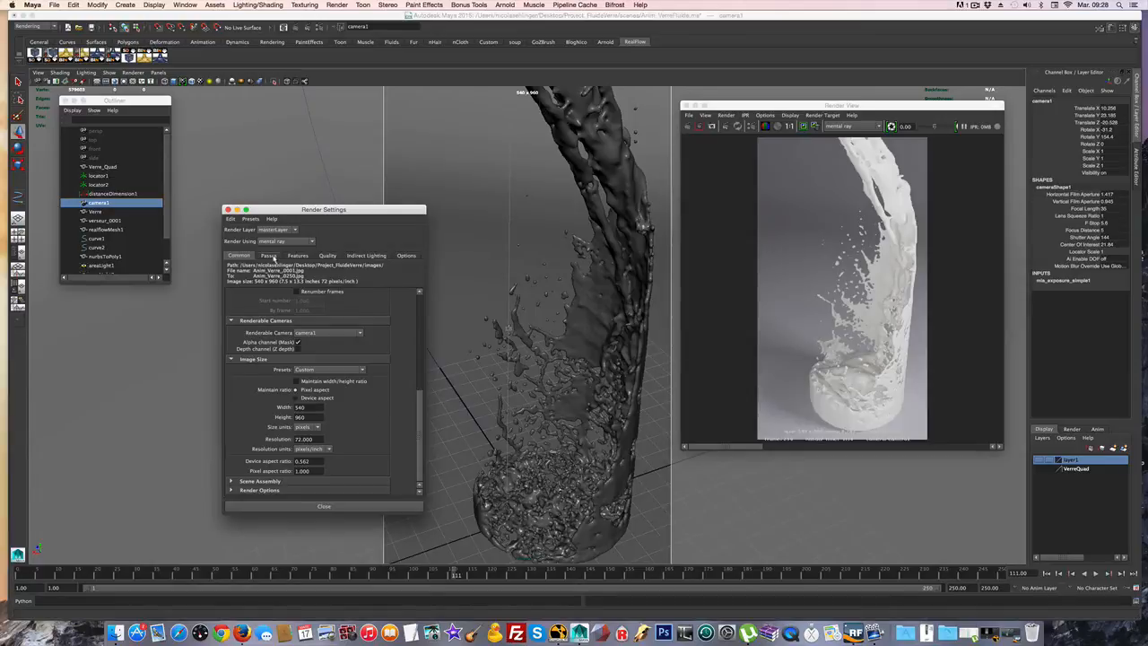
{"action": "left_click", "coordinate": [327, 255]}
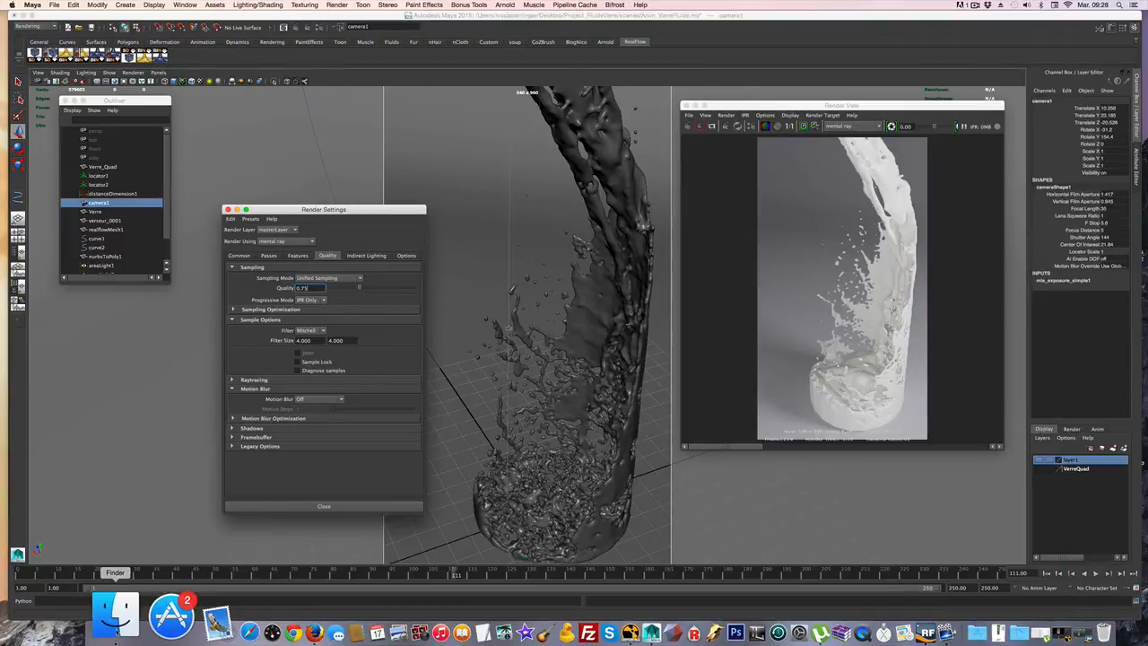
In Finder, open the anim_fluide (converti) movie from the Bureau folder and play it.
{"action": "left_click", "coordinate": [99, 614]}
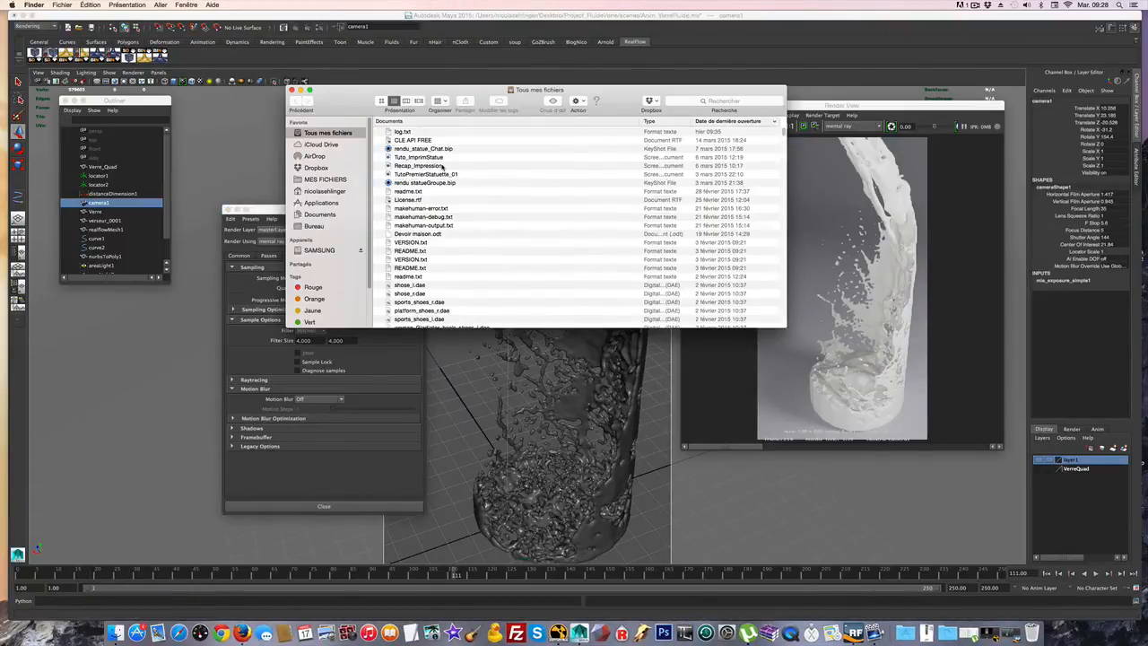
{"action": "left_click", "coordinate": [314, 226]}
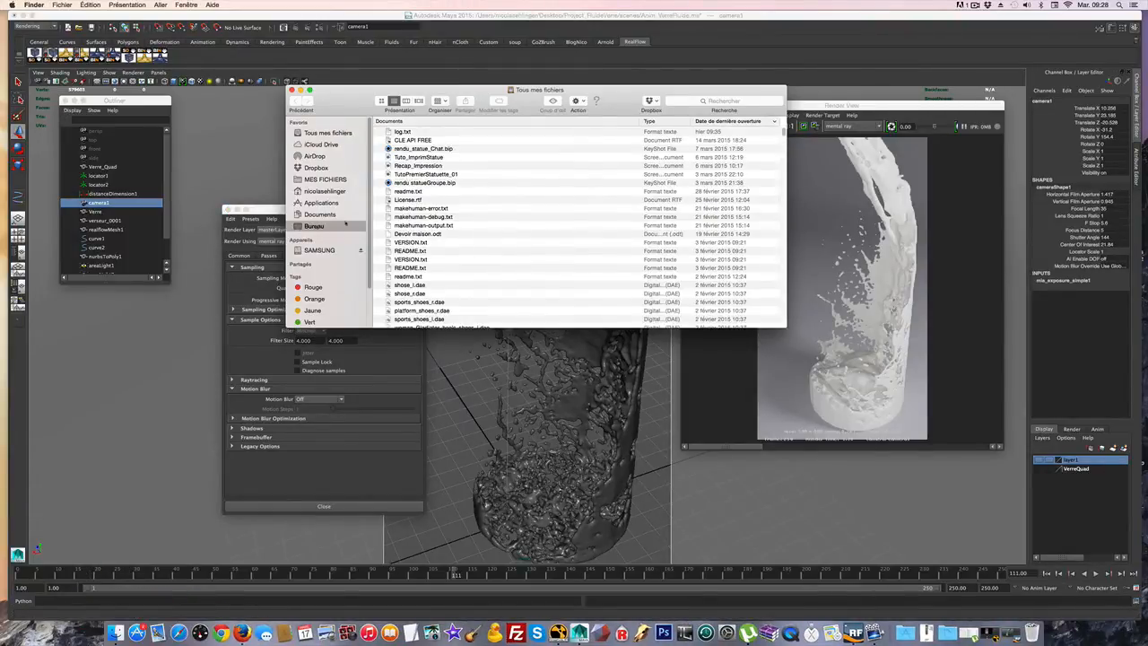
{"action": "left_click", "coordinate": [400, 140]}
{"action": "double_click", "coordinate": [402, 139]}
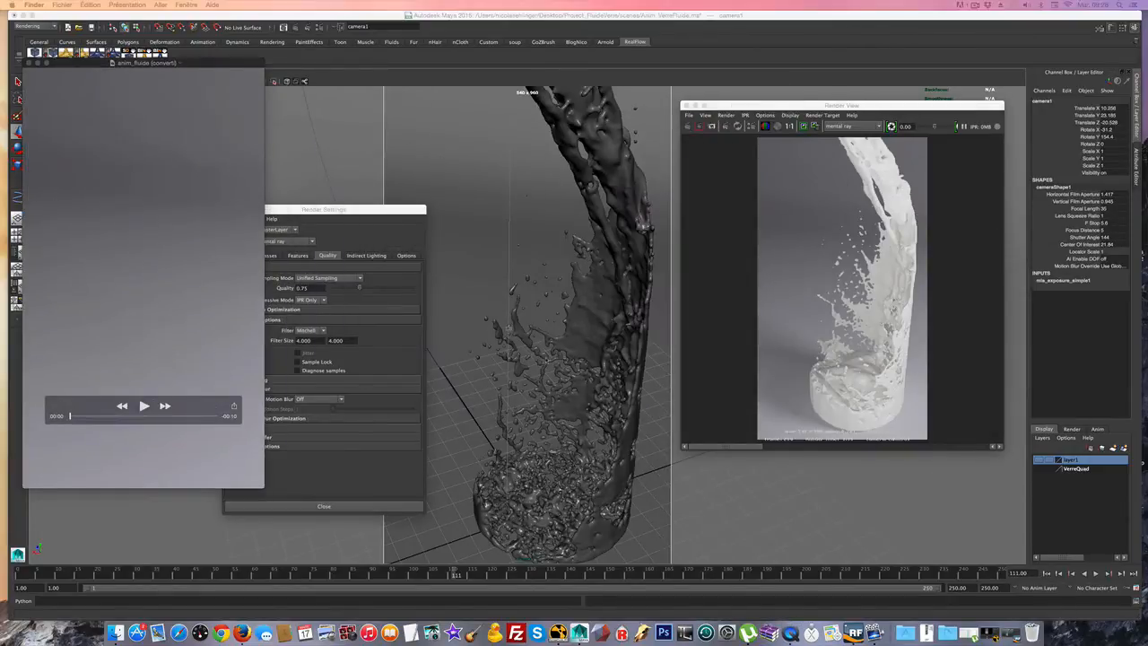
{"action": "left_click", "coordinate": [144, 408]}
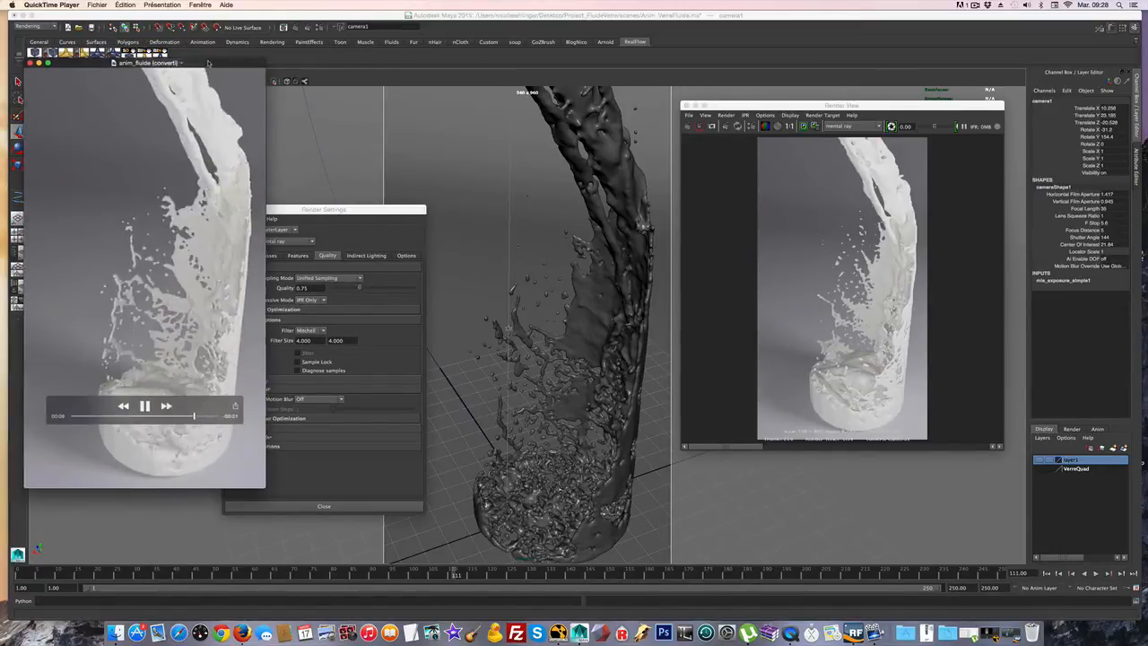
Place the movie beside the Render View, watch it again with Render Settings moved clear, and close the movie.
{"action": "left_click_drag", "start_coordinate": [206, 62], "coordinate": [581, 93]}
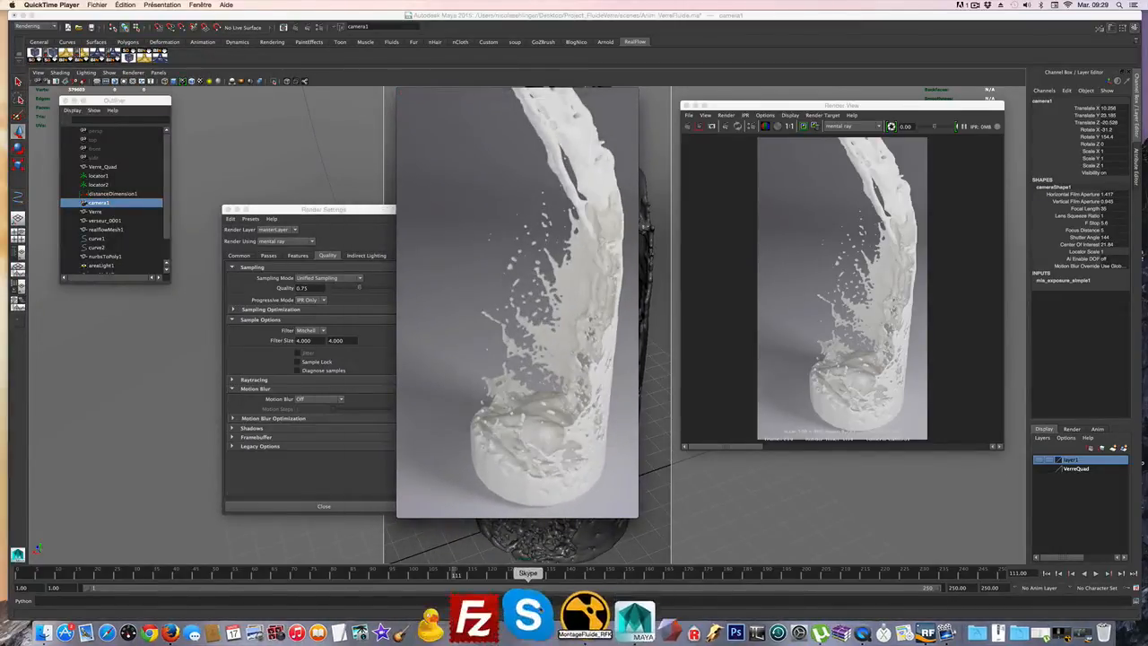
{"action": "left_click", "coordinate": [517, 435]}
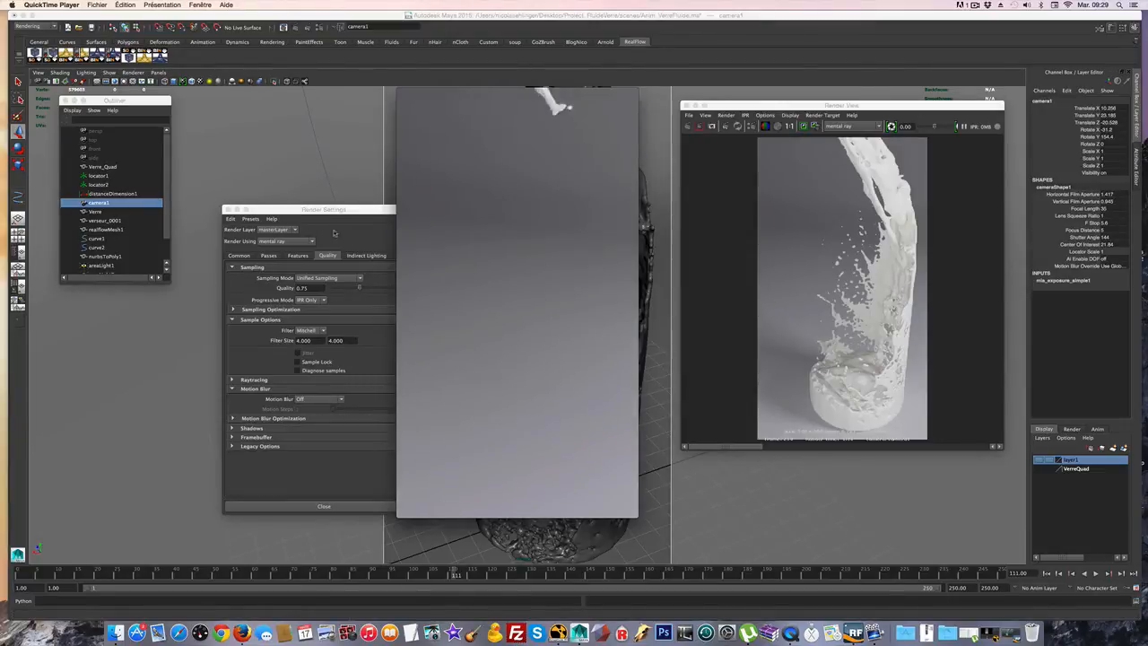
{"action": "left_click_drag", "start_coordinate": [362, 212], "coordinate": [303, 201]}
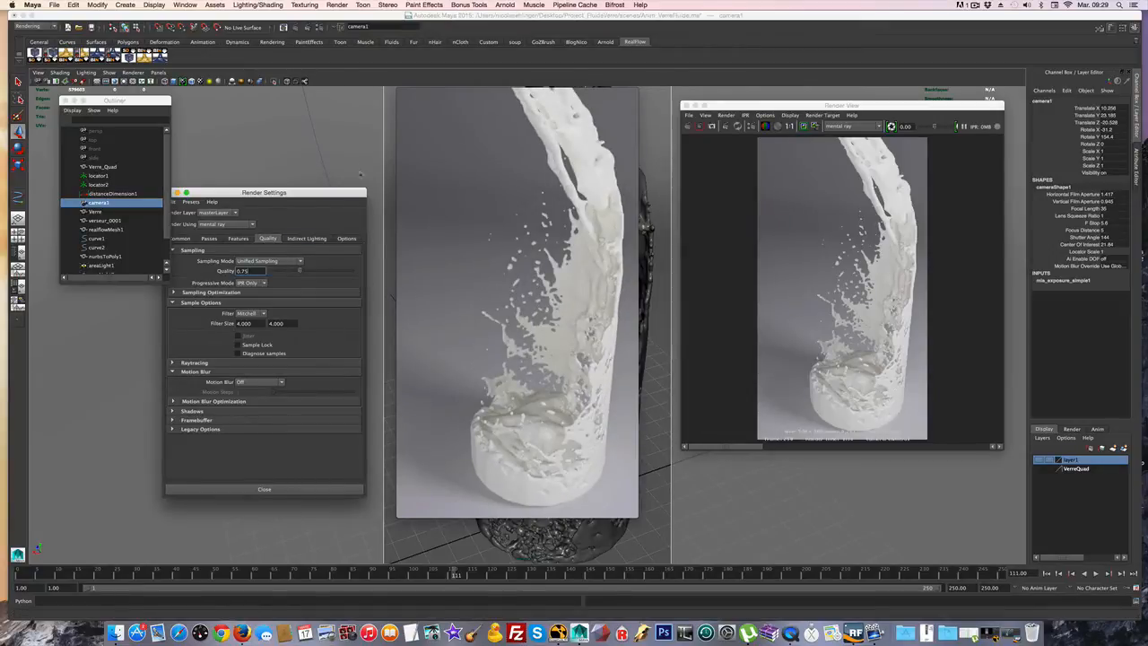
{"action": "mouse_move", "coordinate": [421, 135]}
{"action": "left_click", "coordinate": [401, 93]}
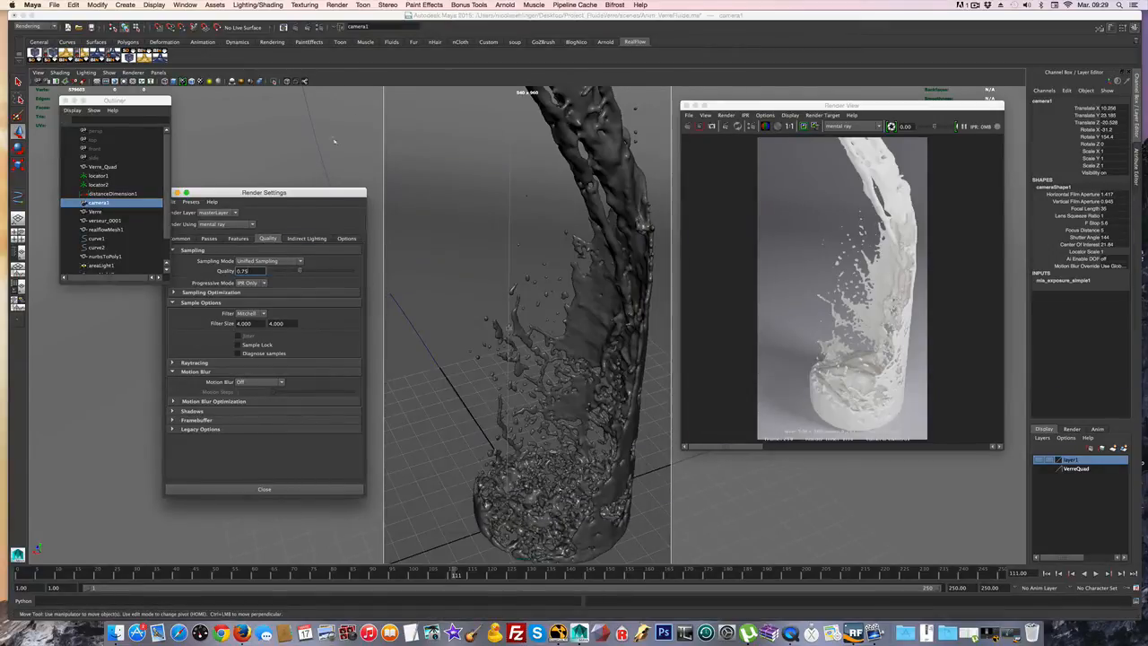
Try the Gauss sampling filter, return the Filter to Mitchell and expand the Raytracing settings for review.
{"action": "left_click", "coordinate": [263, 313]}
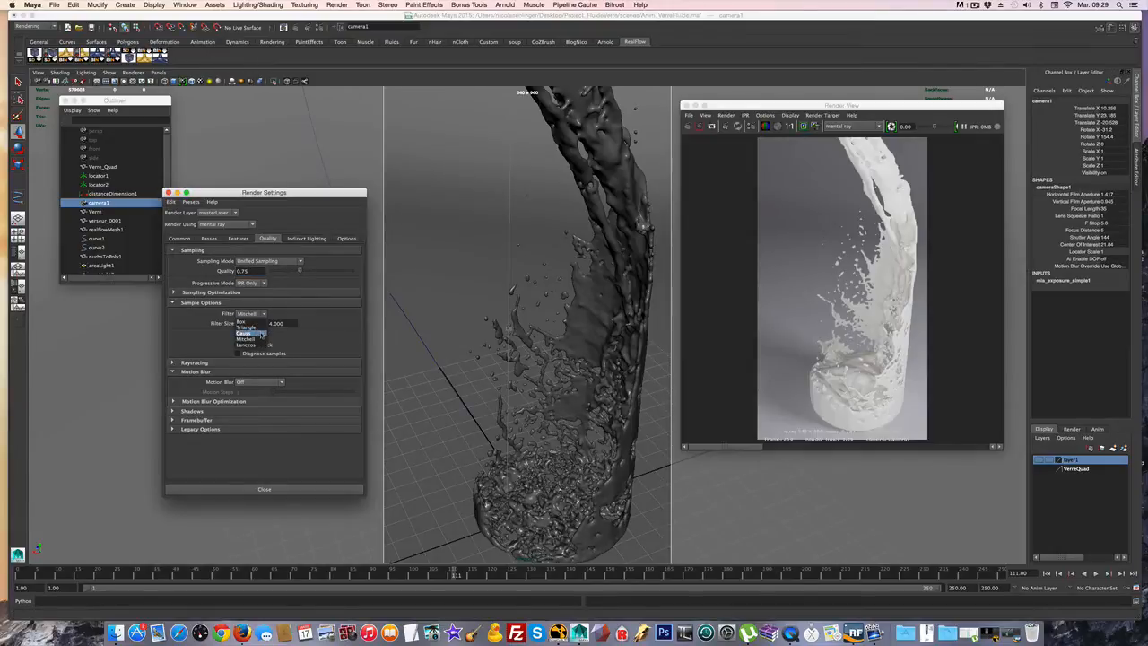
{"action": "left_click", "coordinate": [260, 333]}
{"action": "left_click", "coordinate": [263, 312]}
{"action": "left_click", "coordinate": [257, 340]}
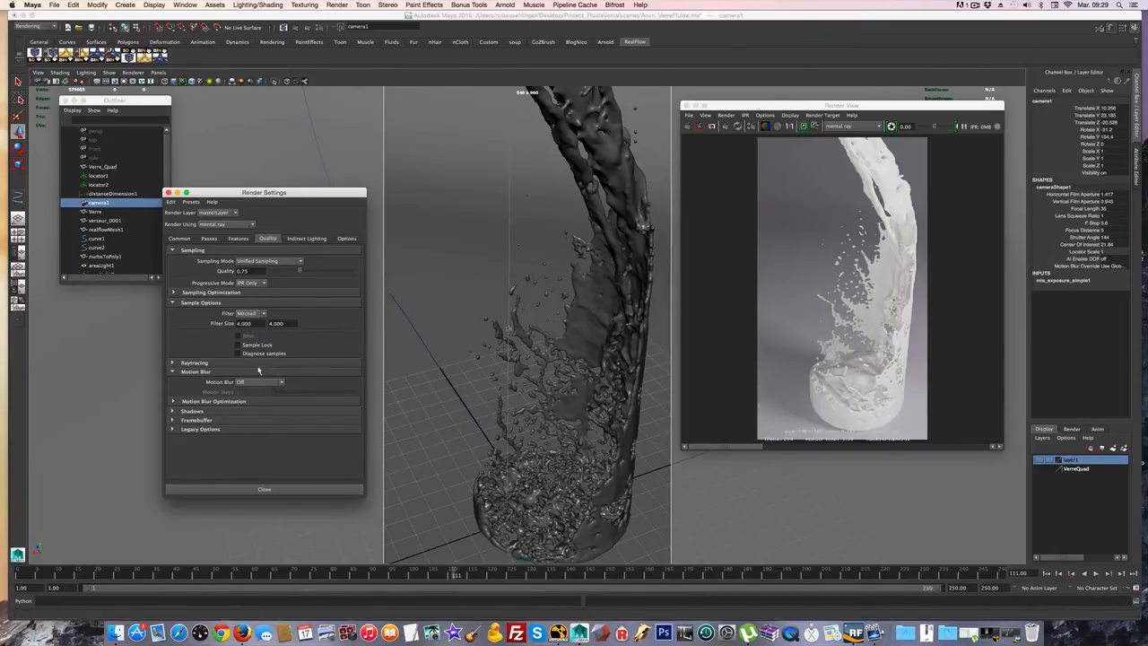
{"action": "left_click", "coordinate": [258, 364]}
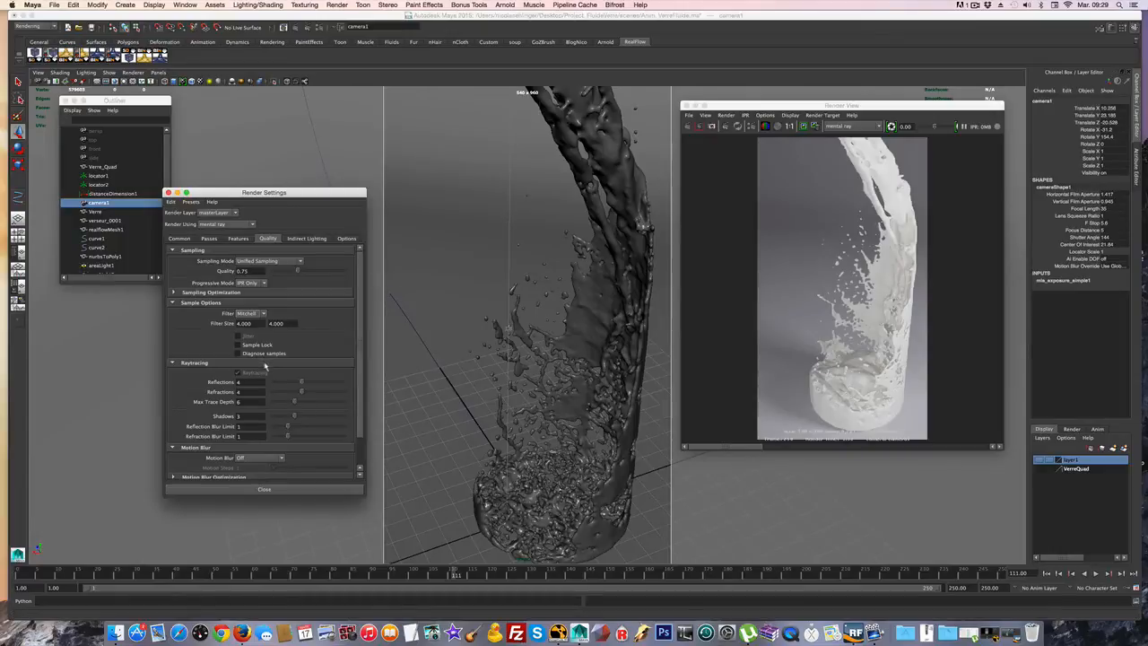
Review the Indirect Lighting settings through the Final Gathering map, quality and tracing options, and close Render Settings.
{"action": "left_click", "coordinate": [264, 363]}
{"action": "left_click", "coordinate": [306, 238]}
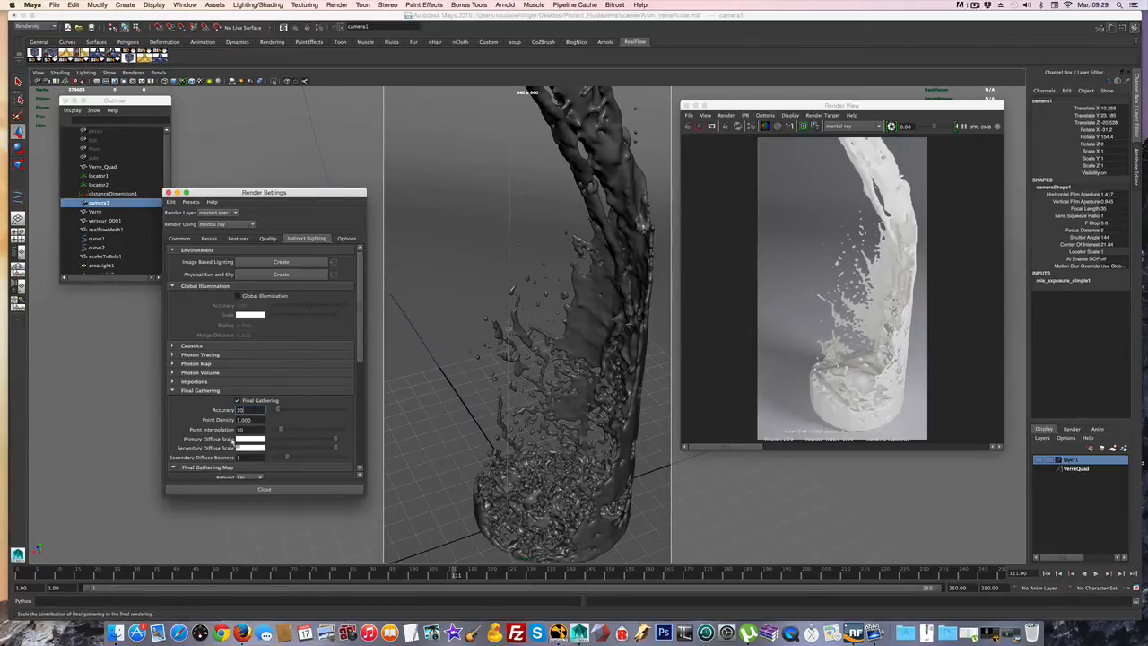
{"action": "scroll", "coordinate": [230, 436], "scroll_direction": "down", "scroll_amount": 3}
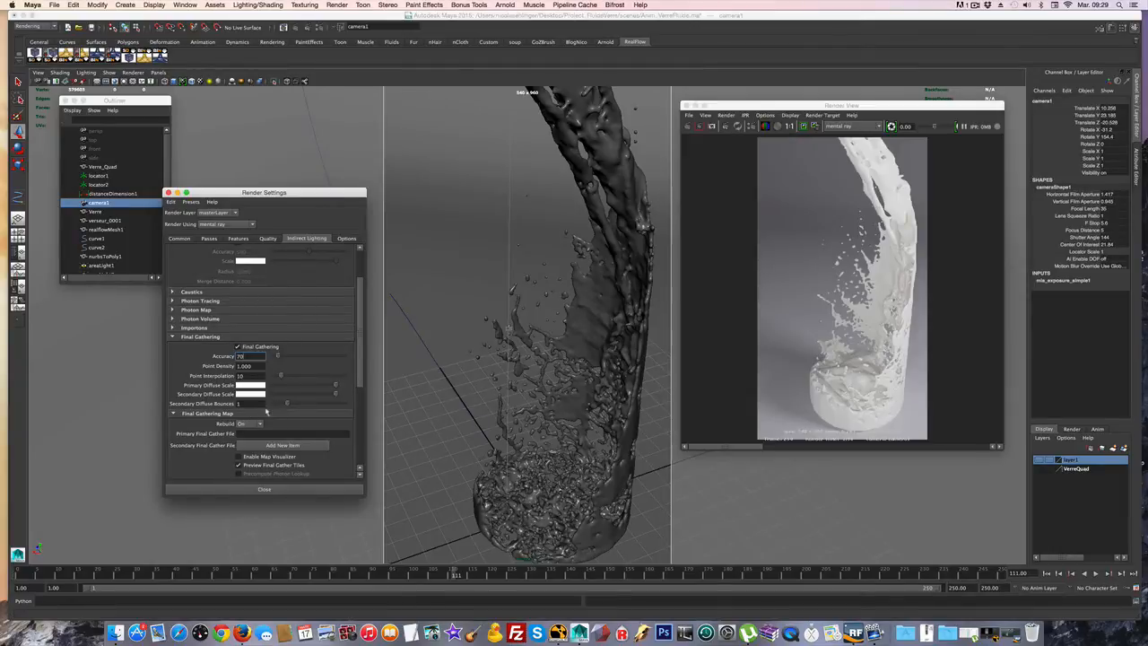
{"action": "scroll", "coordinate": [266, 410], "scroll_direction": "down", "scroll_amount": 6}
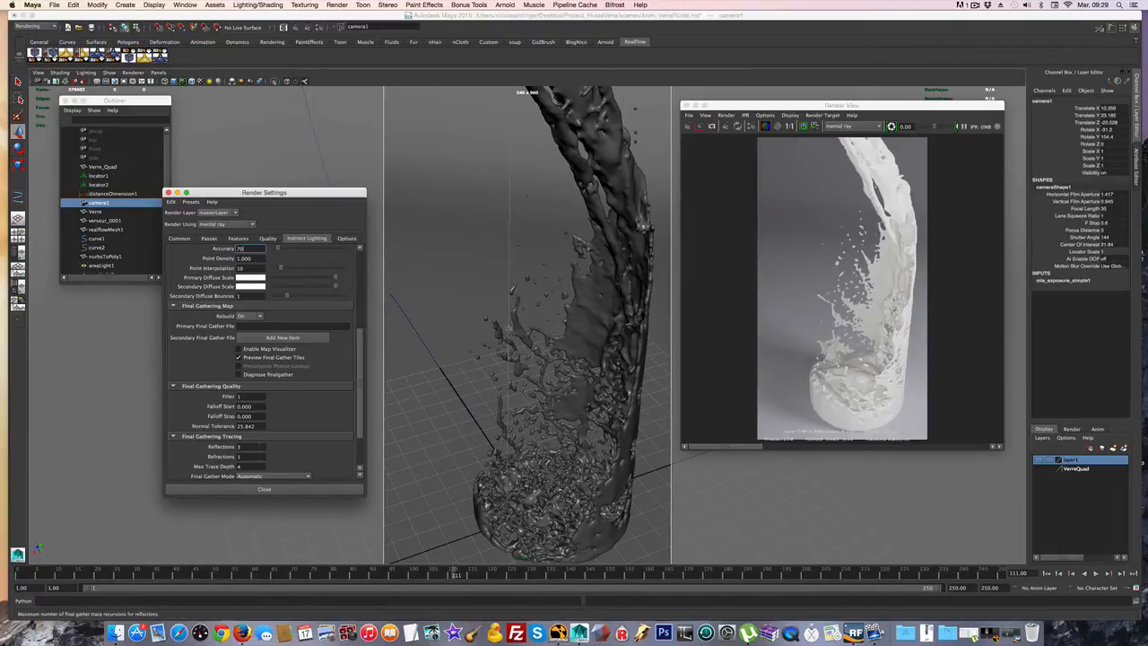
{"action": "scroll", "coordinate": [260, 445], "scroll_direction": "down", "scroll_amount": 2}
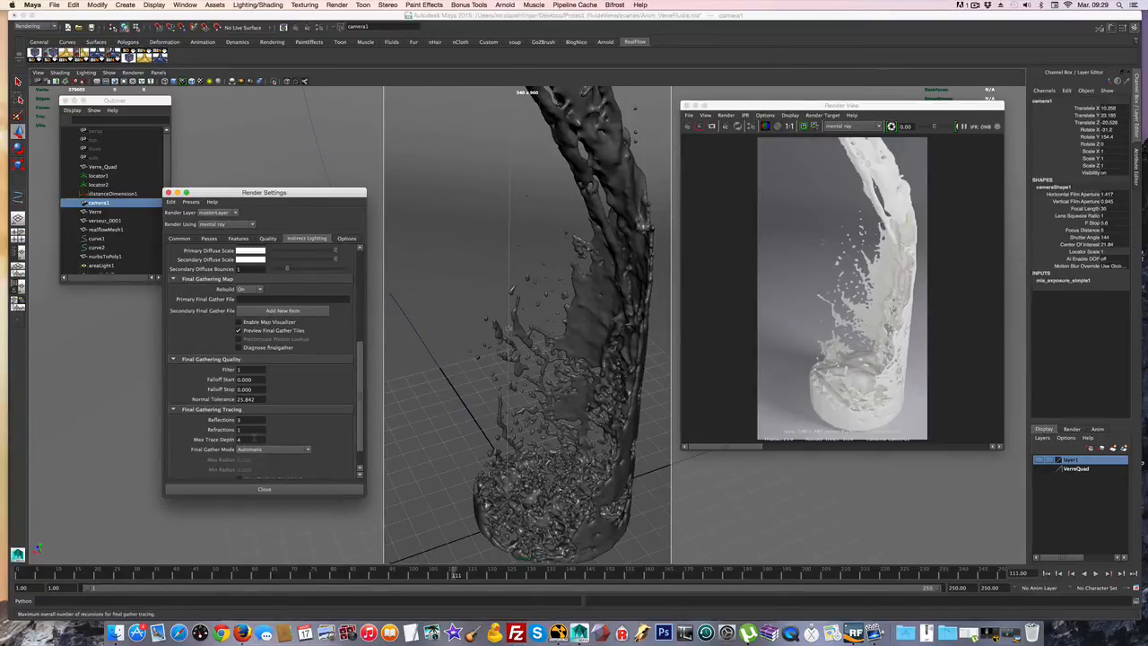
{"action": "scroll", "coordinate": [254, 440], "scroll_direction": "down", "scroll_amount": 2}
{"action": "scroll", "coordinate": [224, 432], "scroll_direction": "up", "scroll_amount": 8}
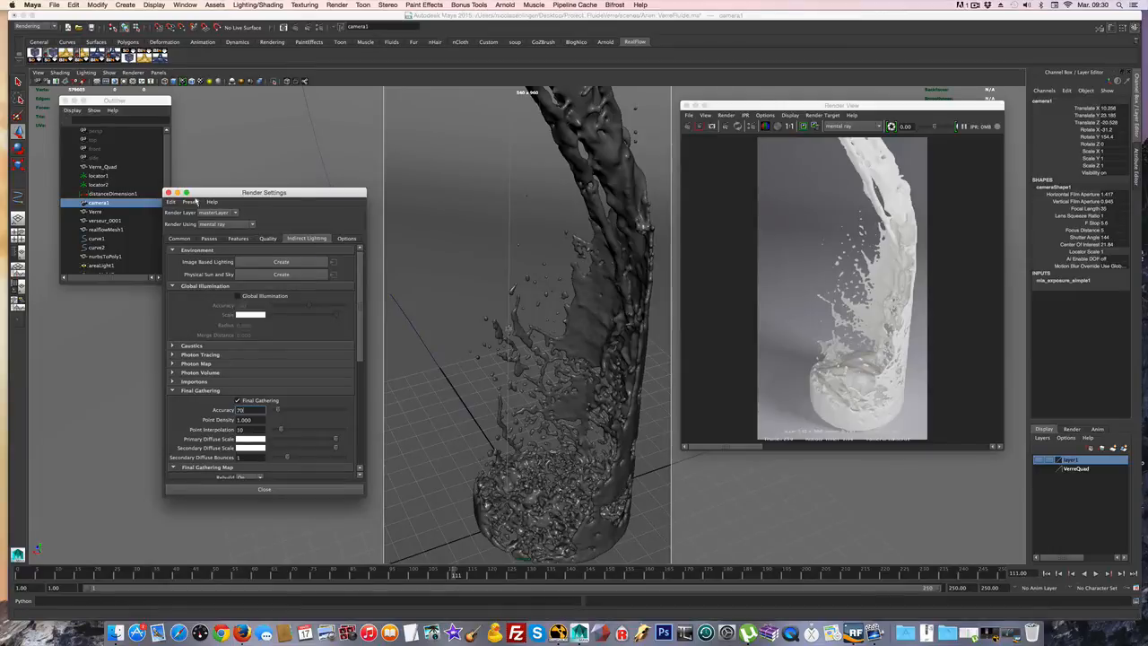
{"action": "left_click", "coordinate": [167, 192]}
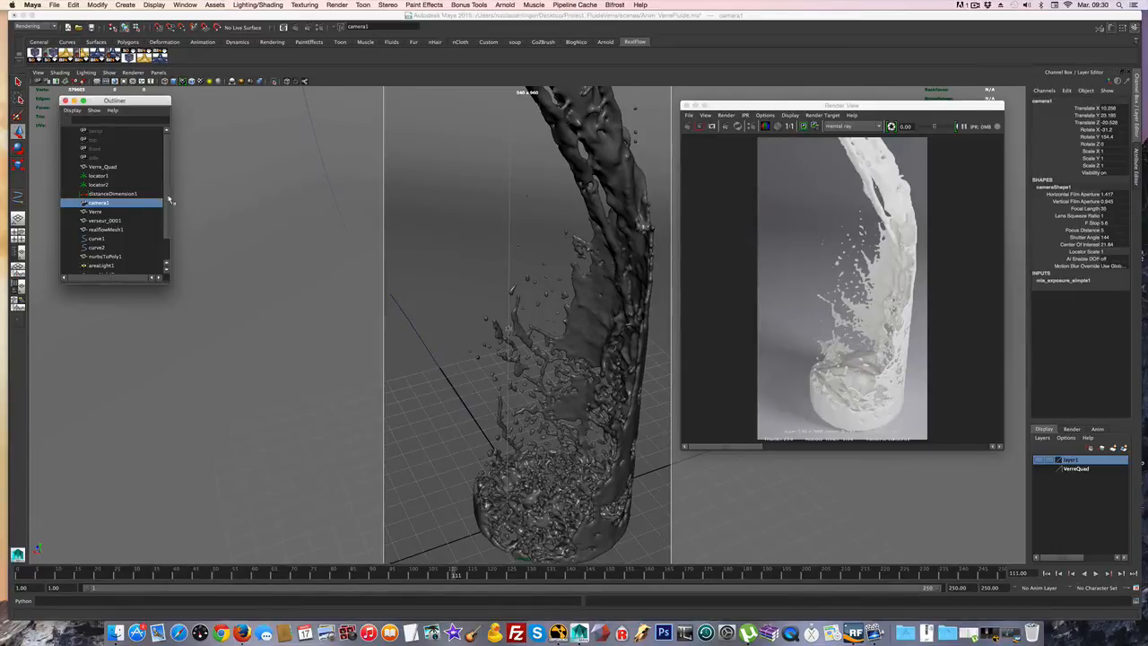
Bring the Hypershade into view and inspect the misss_fast_simple_maya1 material's subsurface scattering and lightmap attributes with the Render View moved clear.
{"action": "left_click_drag", "start_coordinate": [0, 314], "coordinate": [276, 253]}
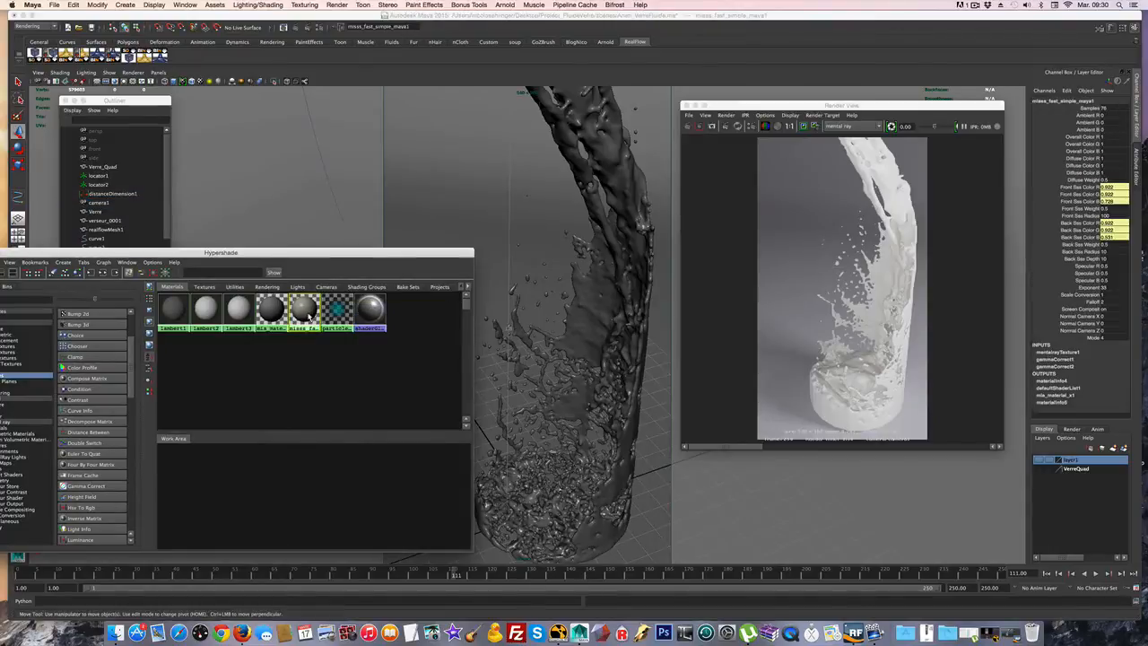
{"action": "left_click", "coordinate": [590, 334]}
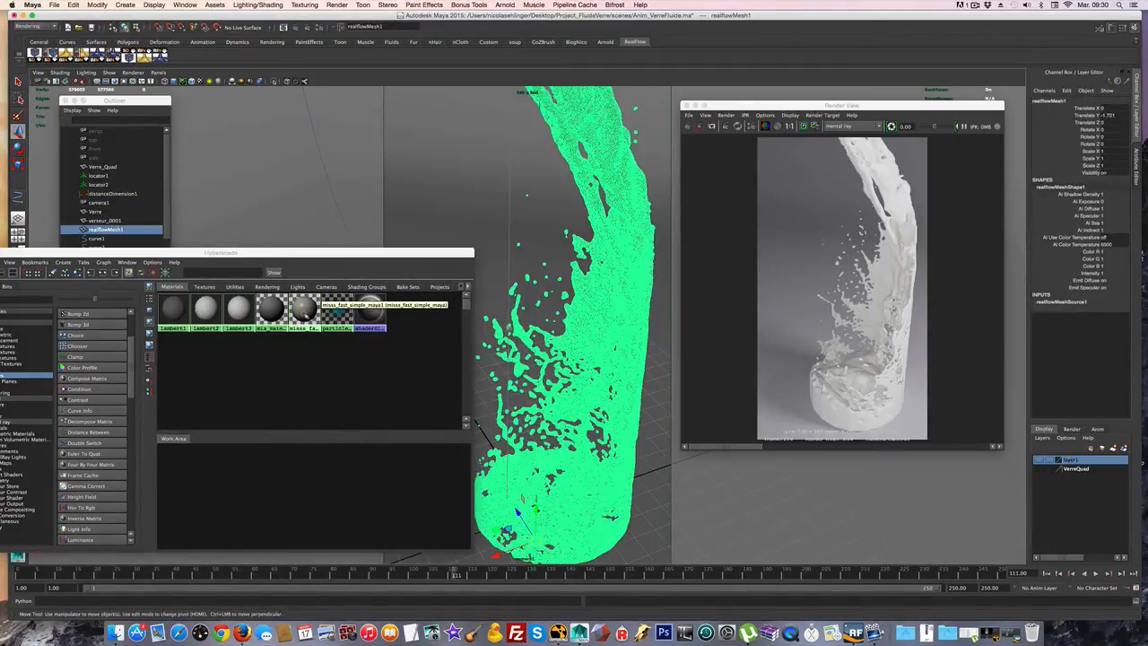
{"action": "left_click", "coordinate": [303, 308]}
{"action": "double_click", "coordinate": [304, 313]}
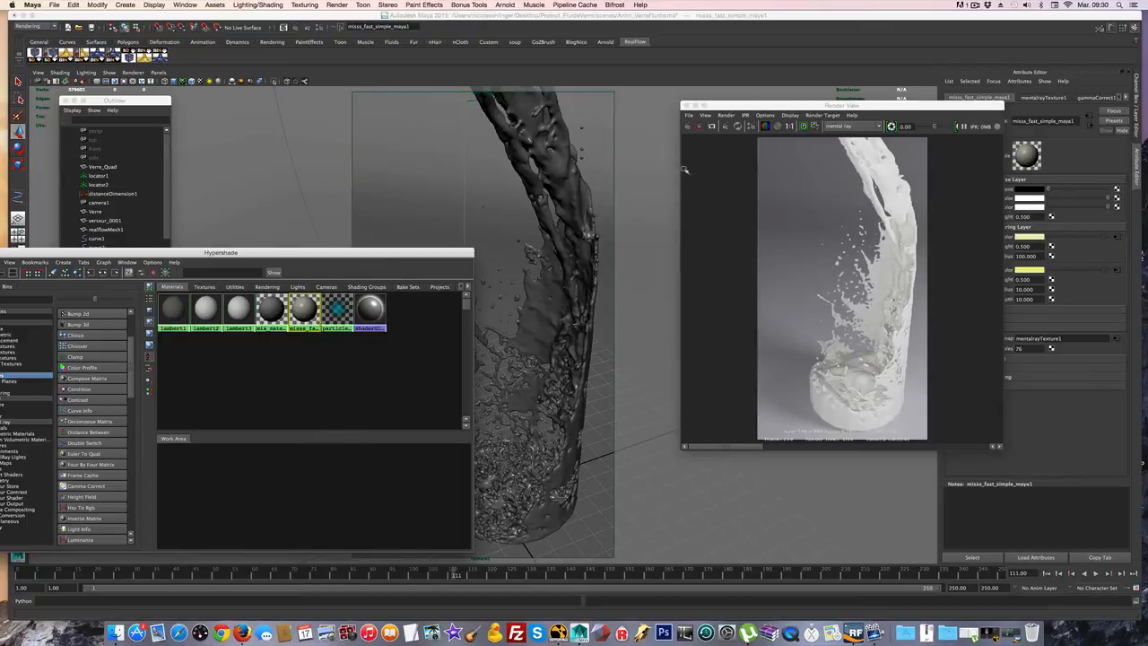
{"action": "left_click_drag", "start_coordinate": [739, 106], "coordinate": [1146, 157]}
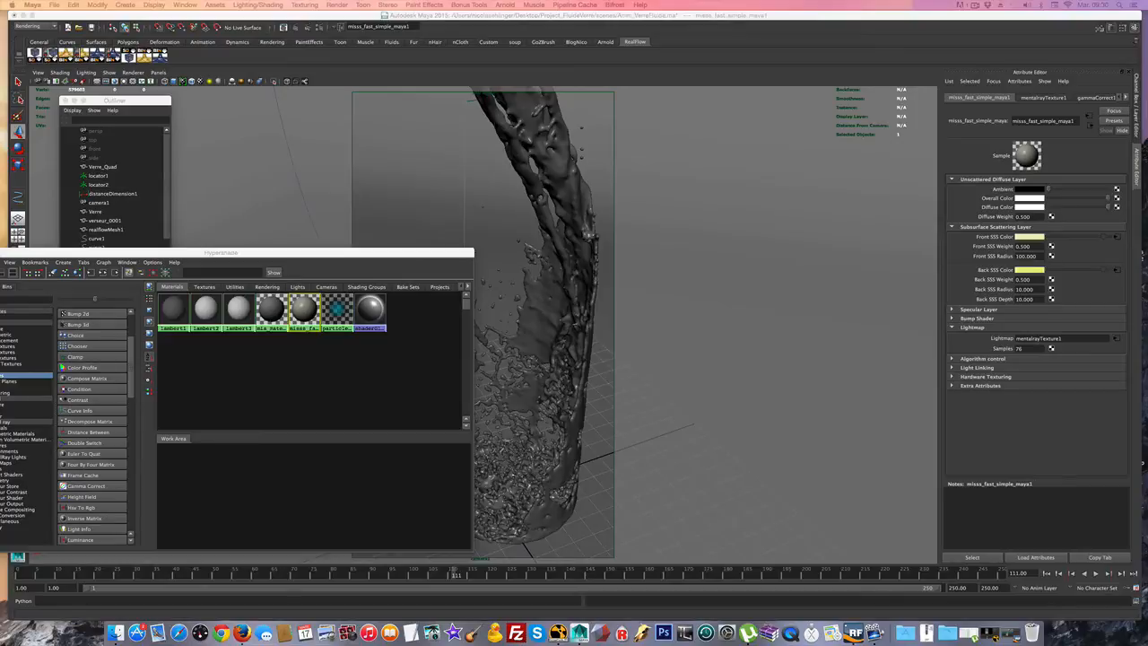
{"action": "left_click_drag", "start_coordinate": [1147, 237], "coordinate": [738, 126]}
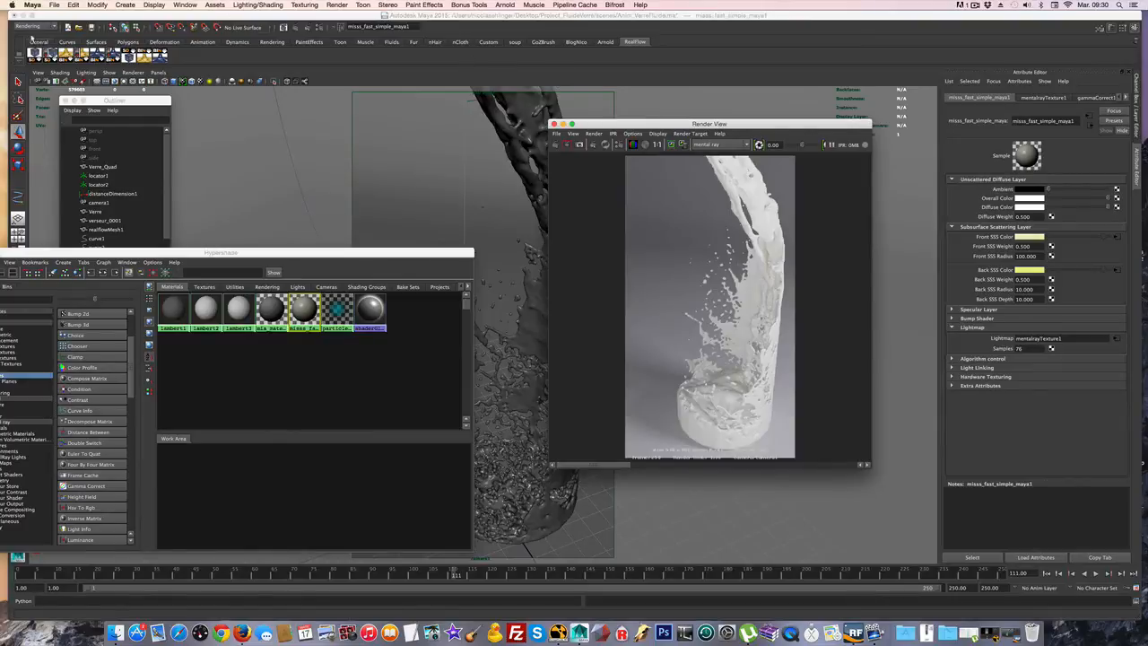
Look over the batch render commands, review the rendering progress log in the Script Editor down to its end, and close it.
{"action": "left_click", "coordinate": [338, 5]}
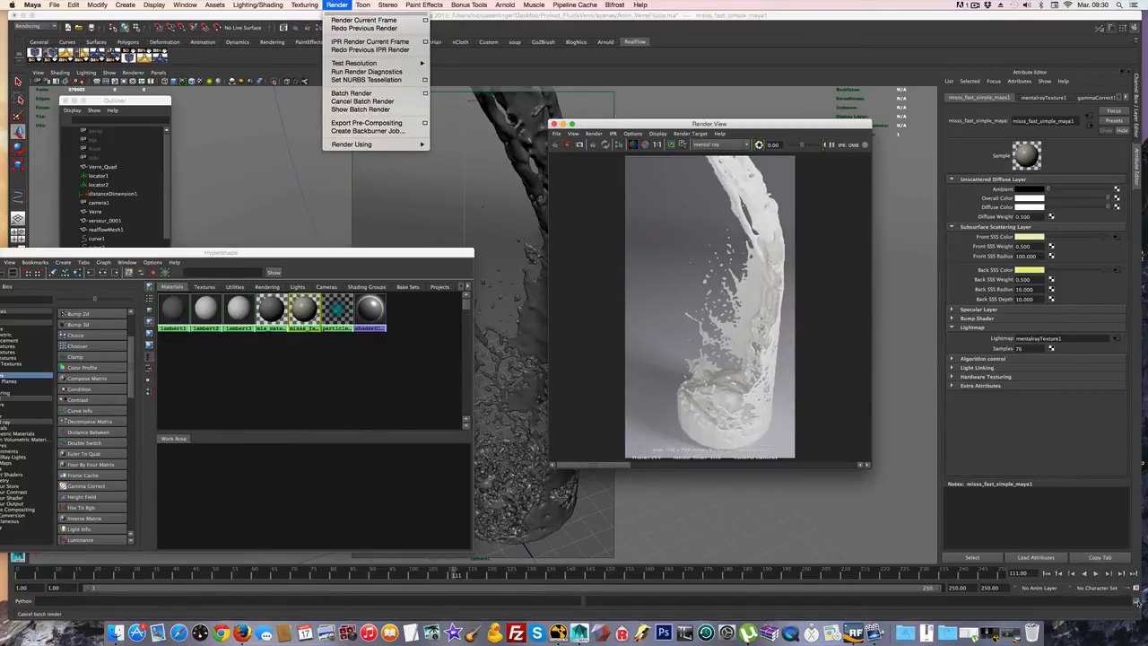
{"action": "left_click", "coordinate": [1137, 602]}
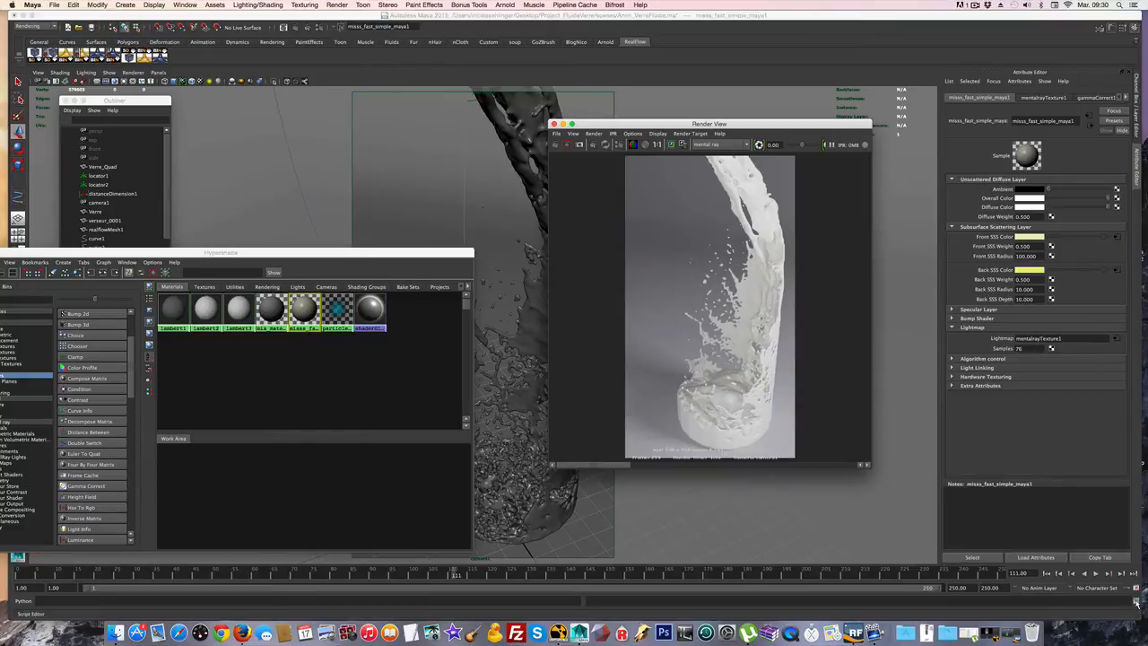
{"action": "left_click", "coordinate": [1137, 603]}
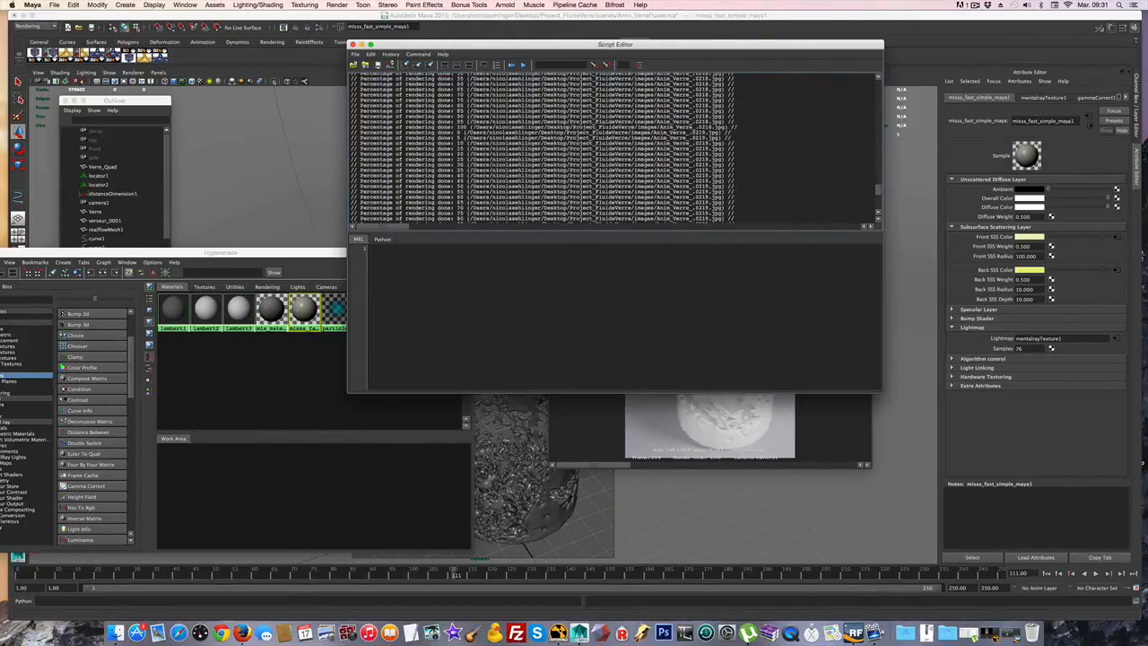
{"action": "left_click_drag", "start_coordinate": [878, 190], "coordinate": [877, 221]}
{"action": "left_click", "coordinate": [353, 44]}
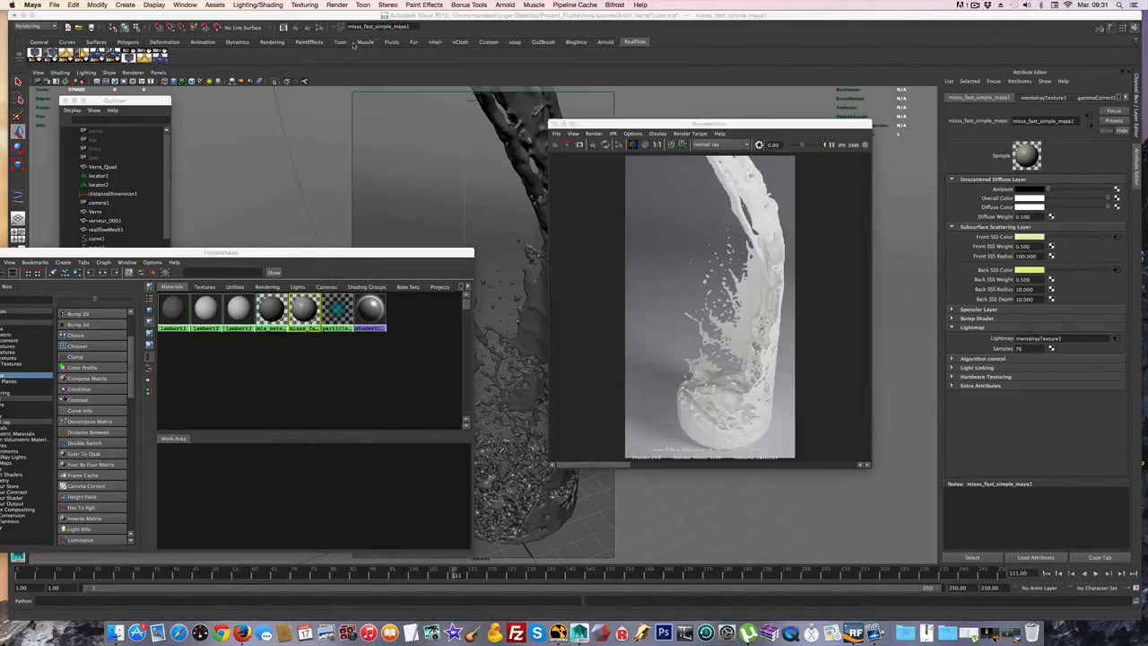
Move the Render View and Hypershade aside, and in RealFlow examine the particle, display and circle parameters of the Circle01 emitter.
{"action": "left_click_drag", "start_coordinate": [641, 124], "coordinate": [727, 52]}
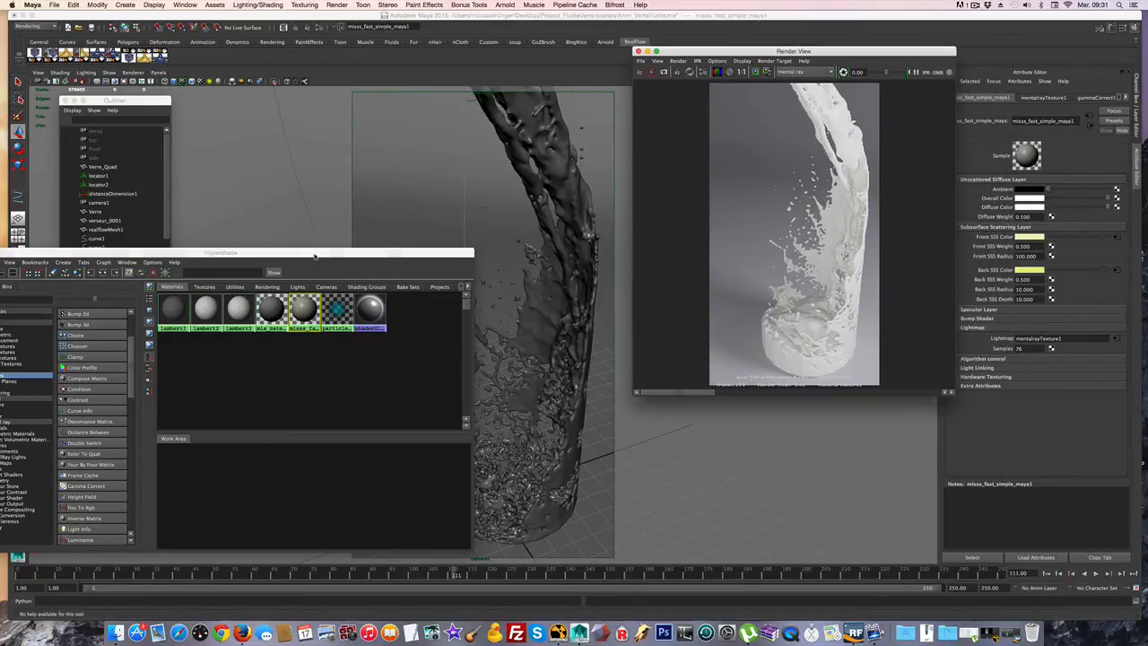
{"action": "left_click_drag", "start_coordinate": [307, 253], "coordinate": [746, 451]}
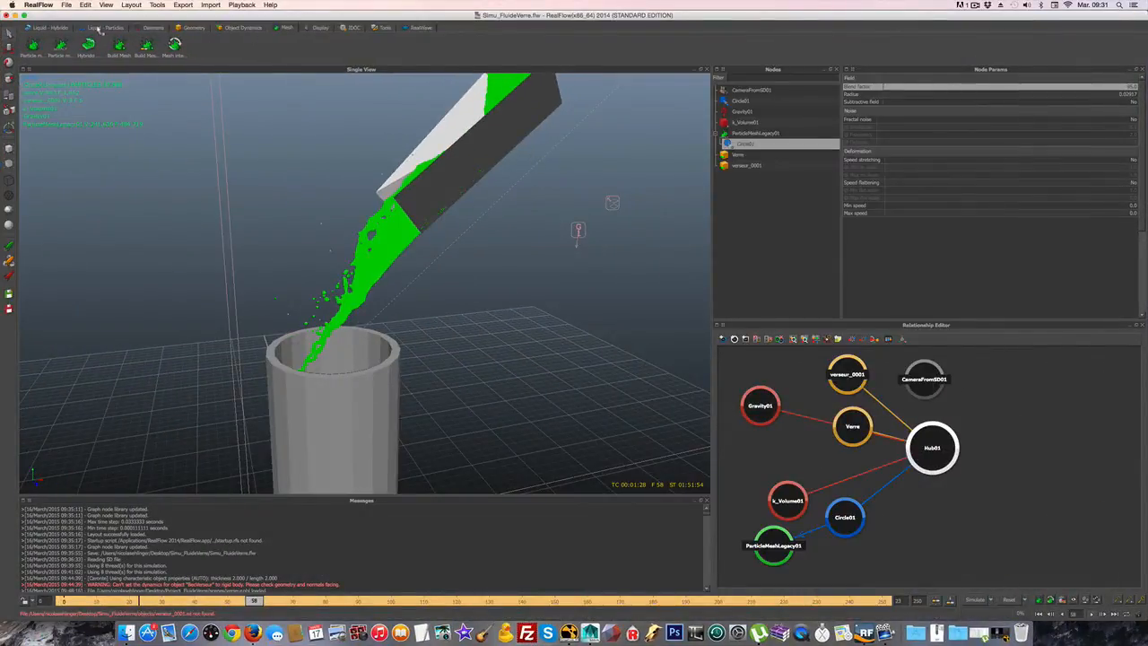
{"action": "left_click", "coordinate": [103, 27]}
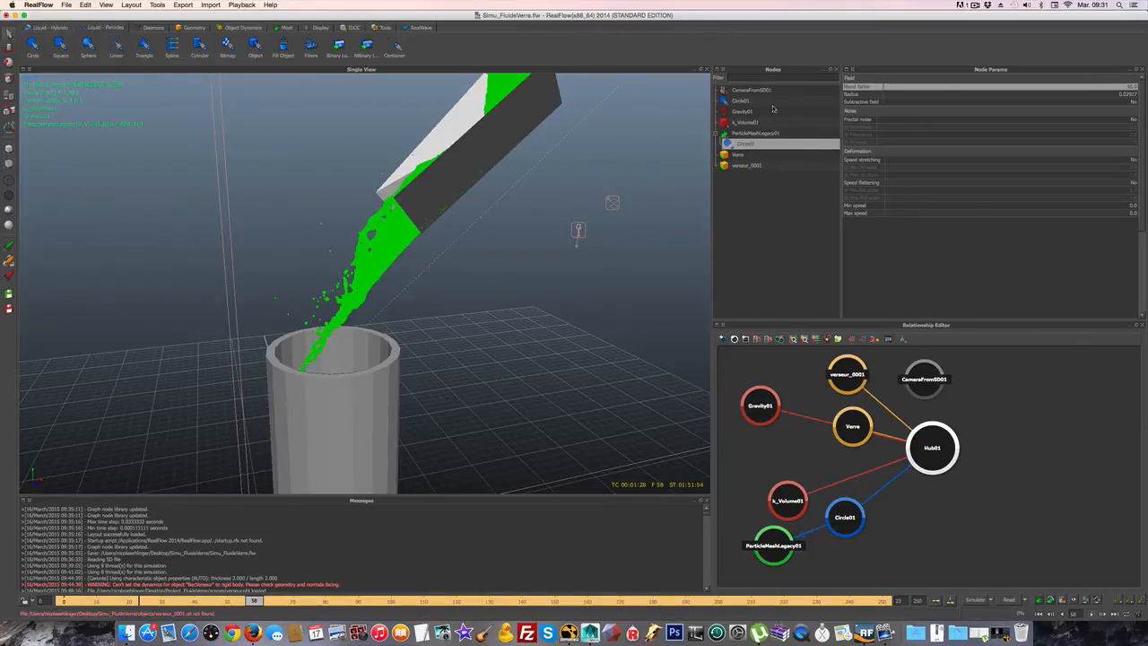
{"action": "left_click", "coordinate": [743, 101]}
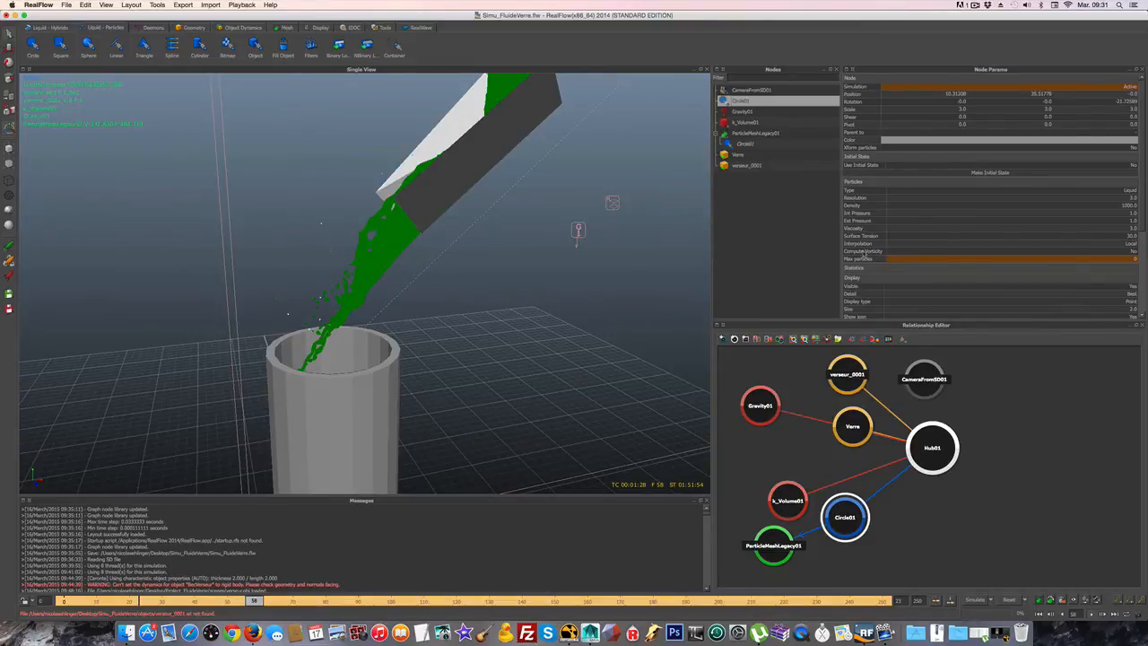
{"action": "scroll", "coordinate": [861, 285], "scroll_direction": "down", "scroll_amount": 3}
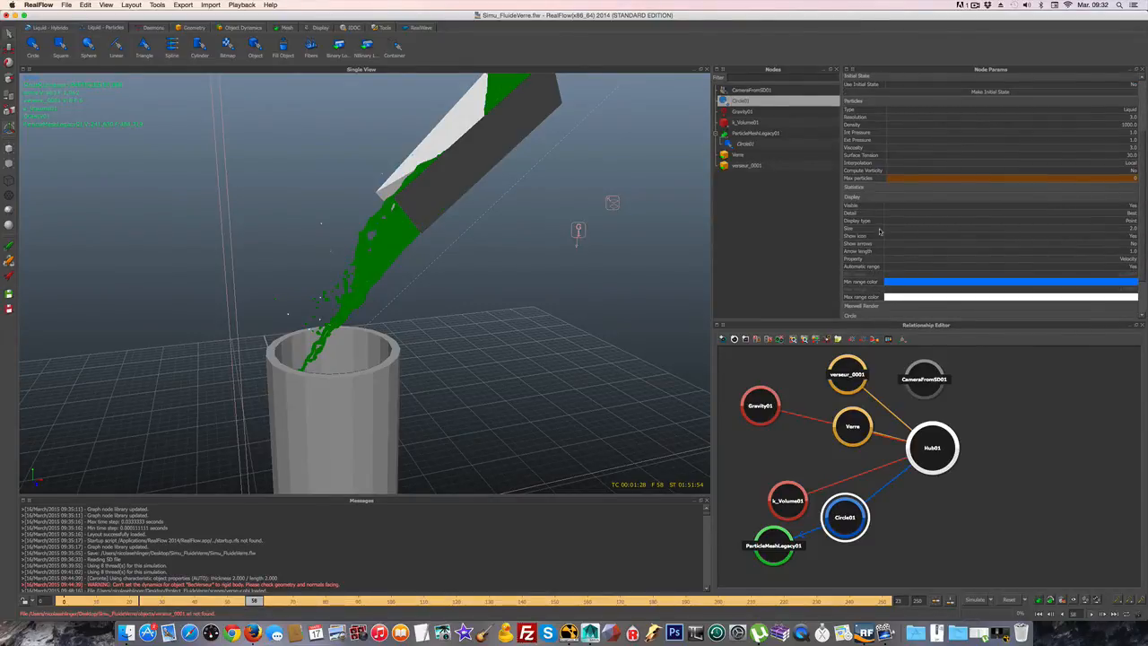
{"action": "scroll", "coordinate": [880, 231], "scroll_direction": "up", "scroll_amount": 3}
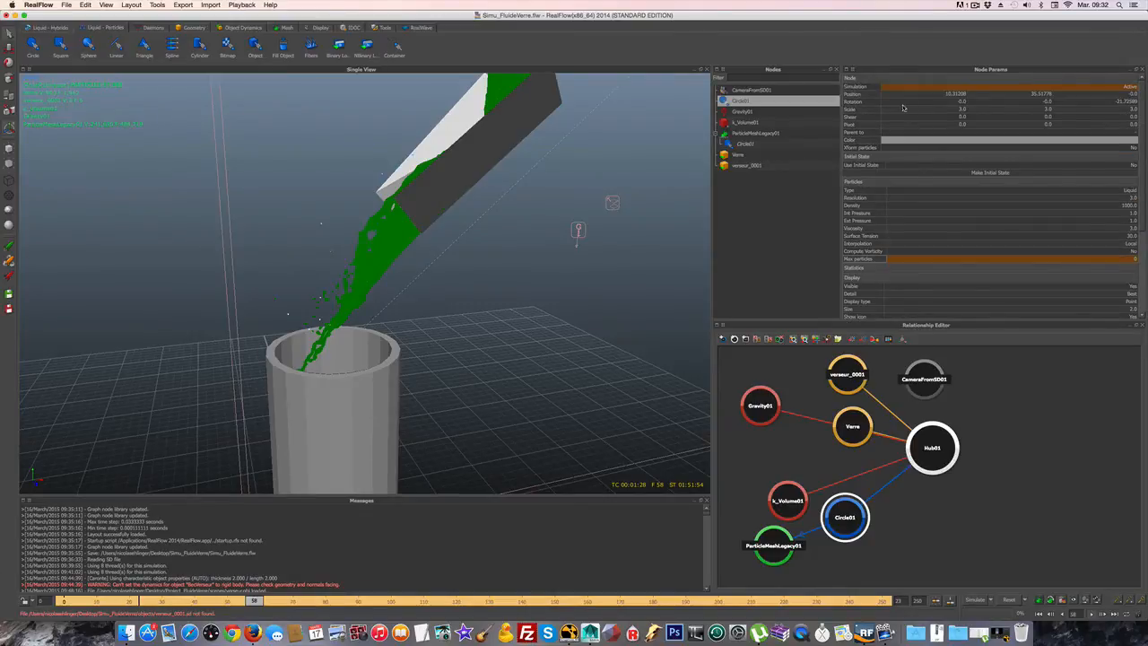
{"action": "scroll", "coordinate": [859, 176], "scroll_direction": "down", "scroll_amount": 5}
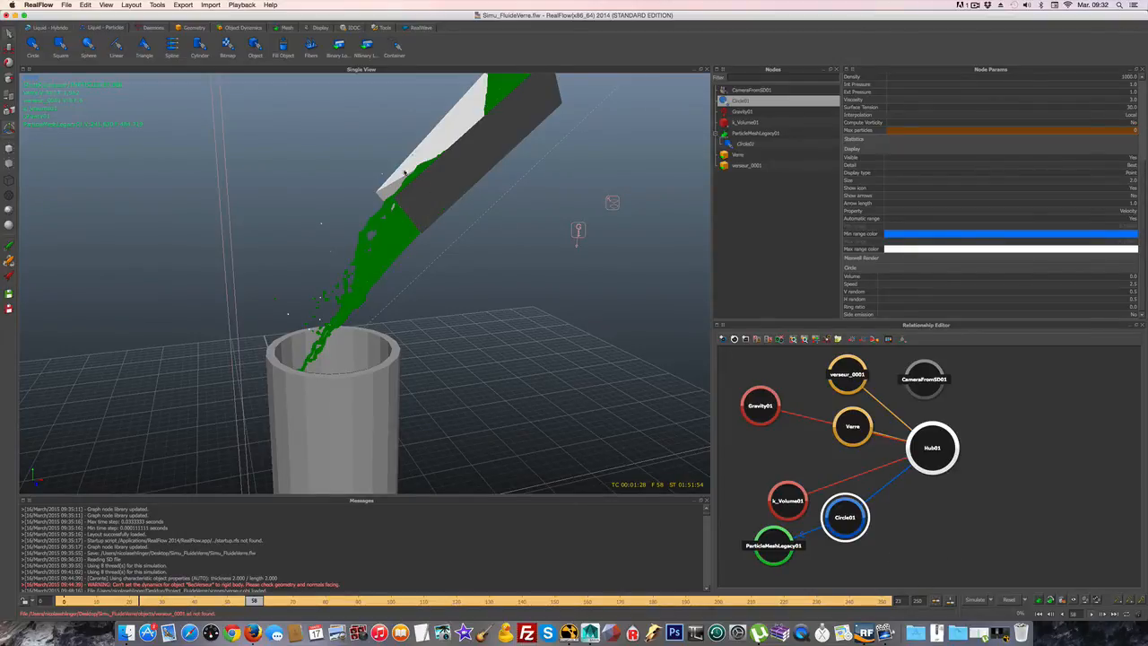
Show the mesh building tools, review the export items in Export Central and close it.
{"action": "left_click", "coordinate": [287, 27]}
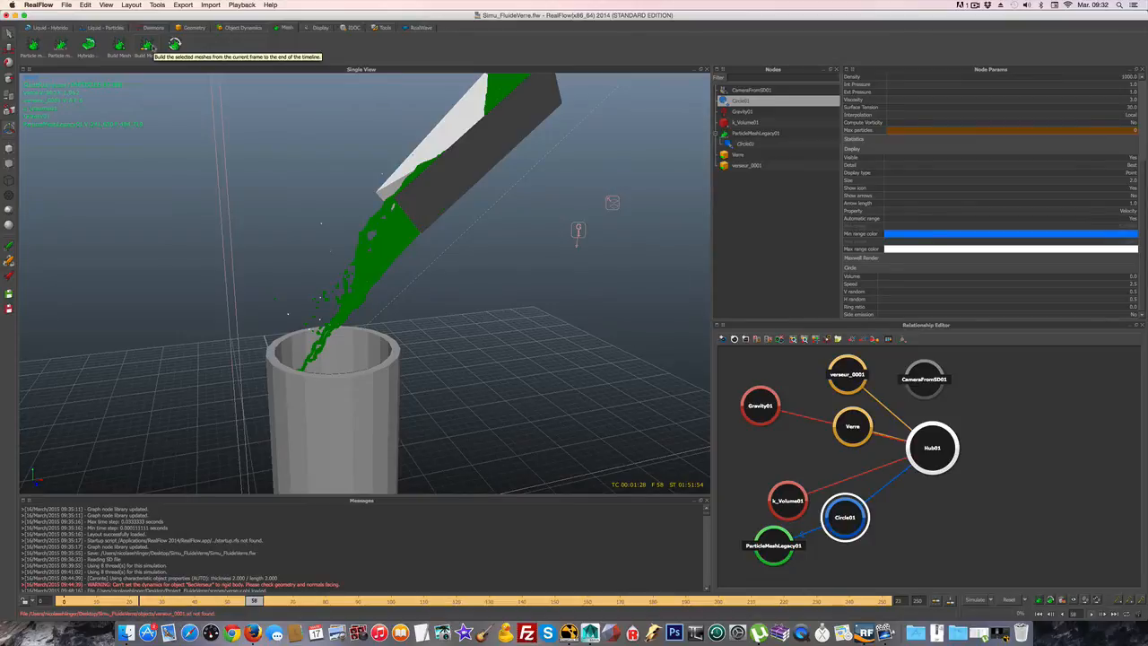
{"action": "left_click", "coordinate": [182, 5]}
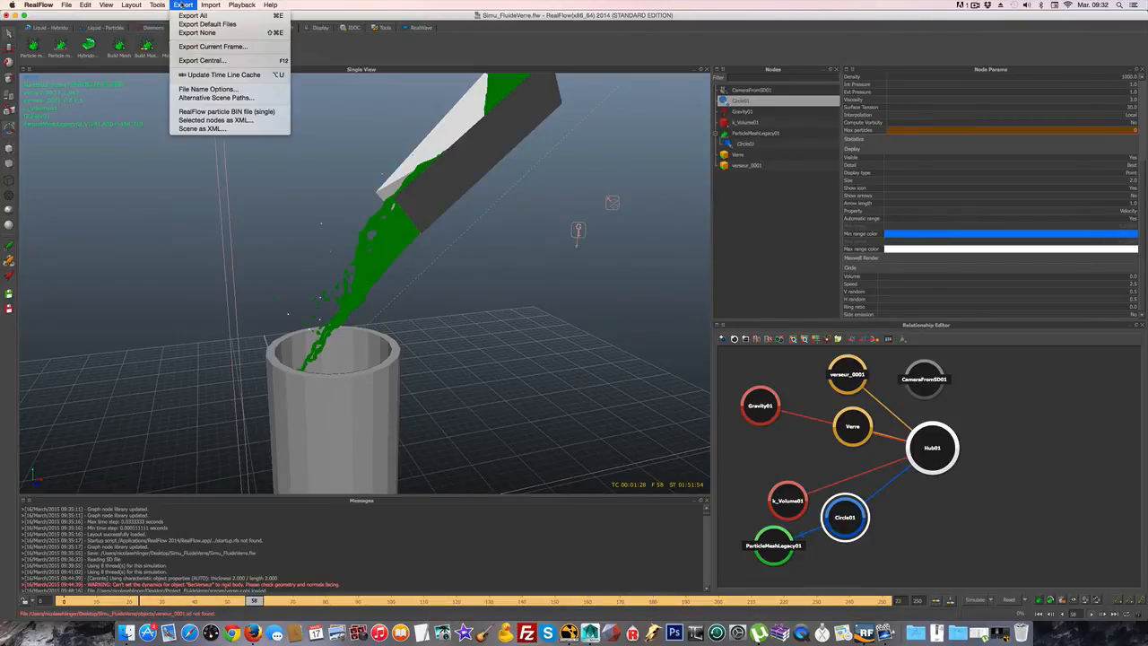
{"action": "left_click", "coordinate": [203, 61]}
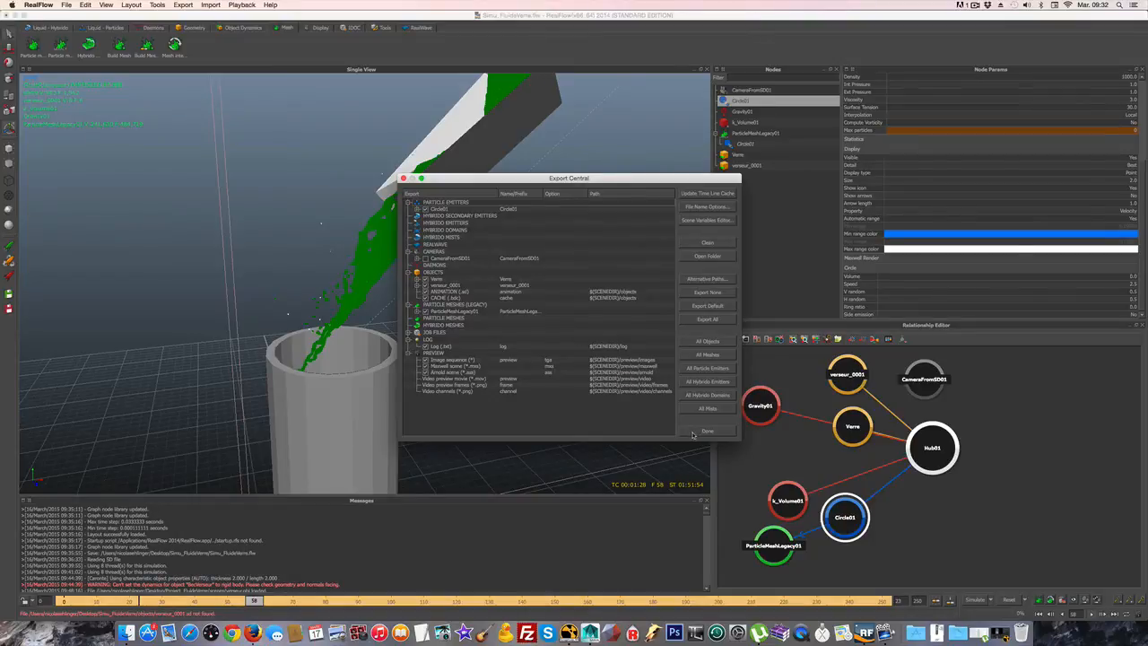
{"action": "left_click", "coordinate": [404, 179]}
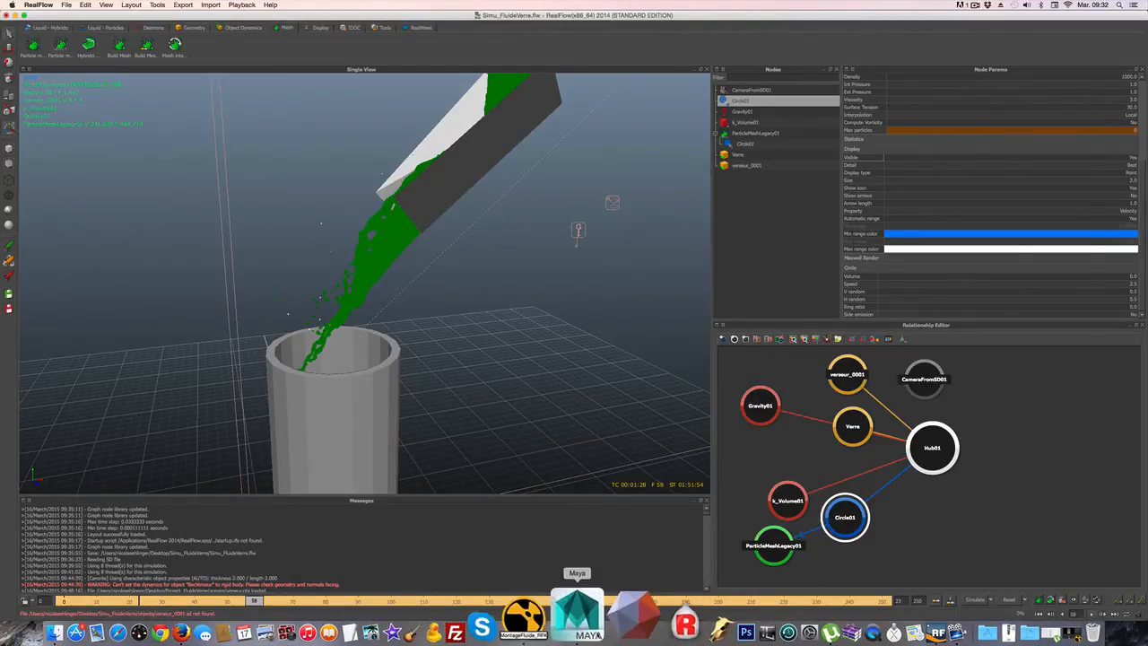
Switch back to Maya, inspect areaLight1's raytrace shadow and area light attributes, and move the Render View clear of them.
{"action": "left_click", "coordinate": [587, 617]}
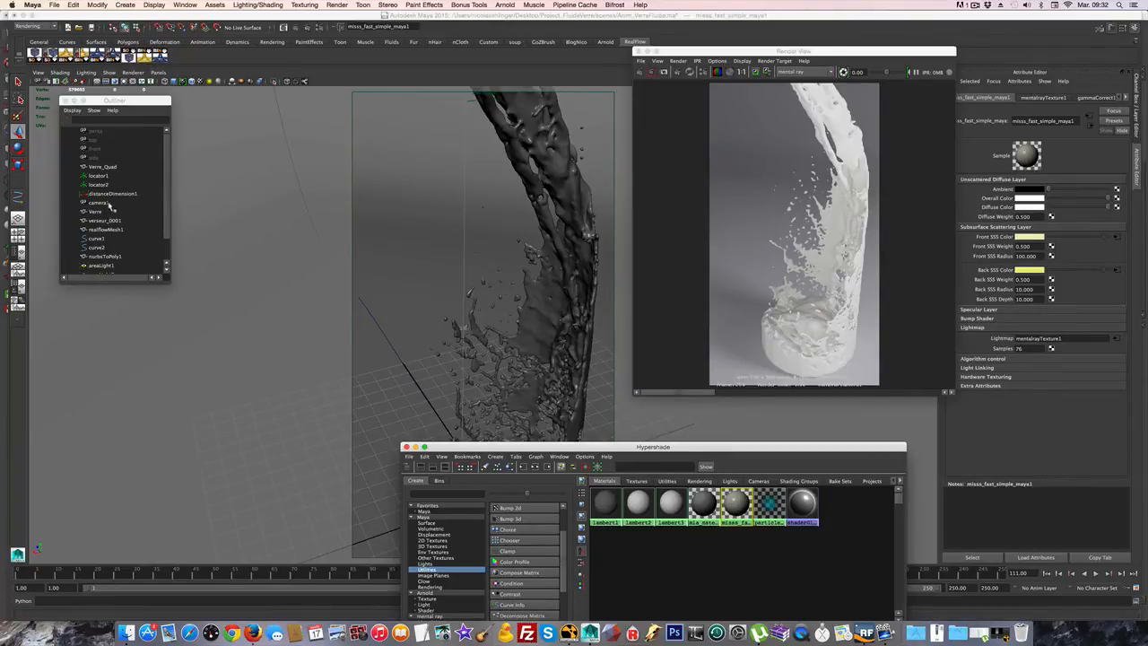
{"action": "scroll", "coordinate": [106, 231], "scroll_direction": "down", "scroll_amount": 3}
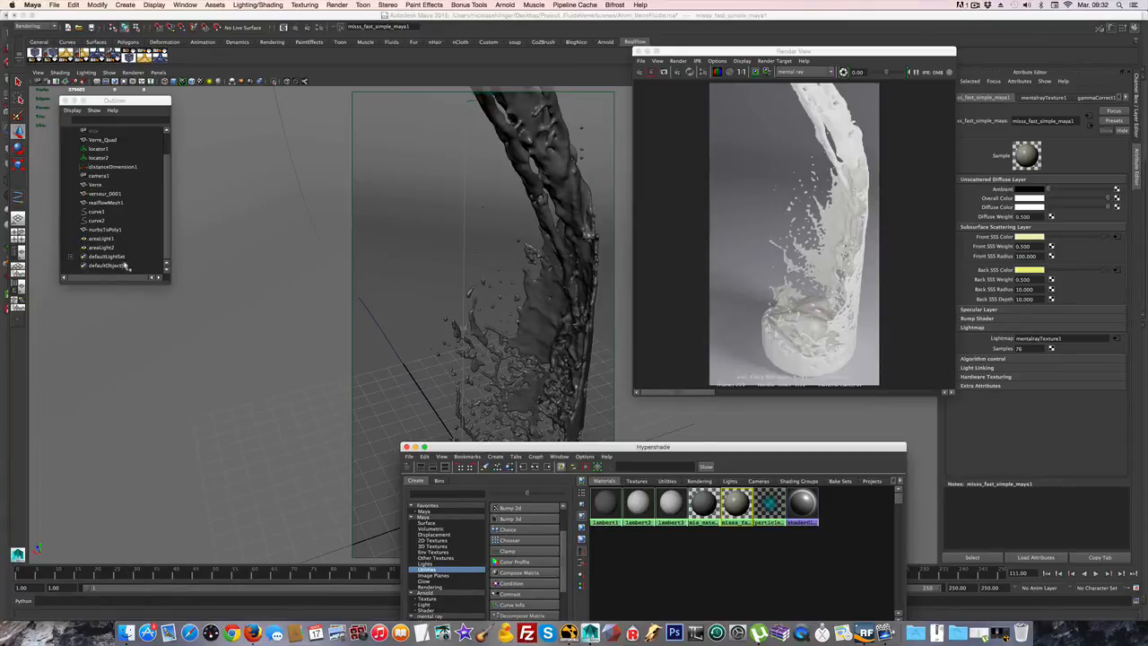
{"action": "left_click", "coordinate": [106, 247]}
{"action": "left_click", "coordinate": [104, 239]}
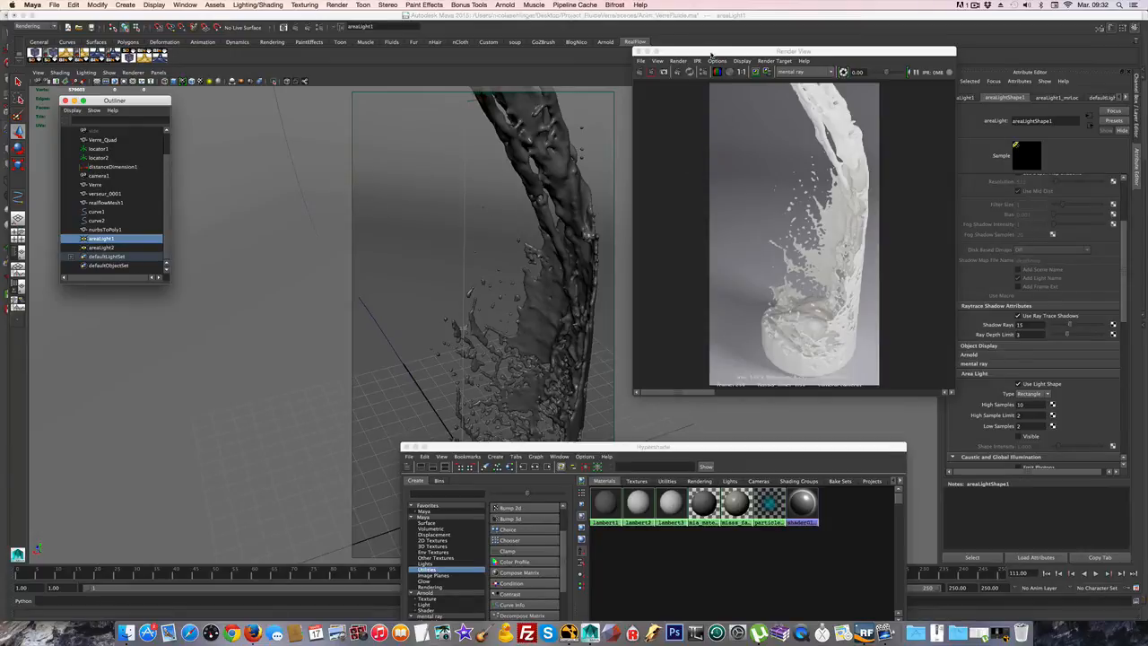
{"action": "left_click_drag", "start_coordinate": [709, 52], "coordinate": [125, 254]}
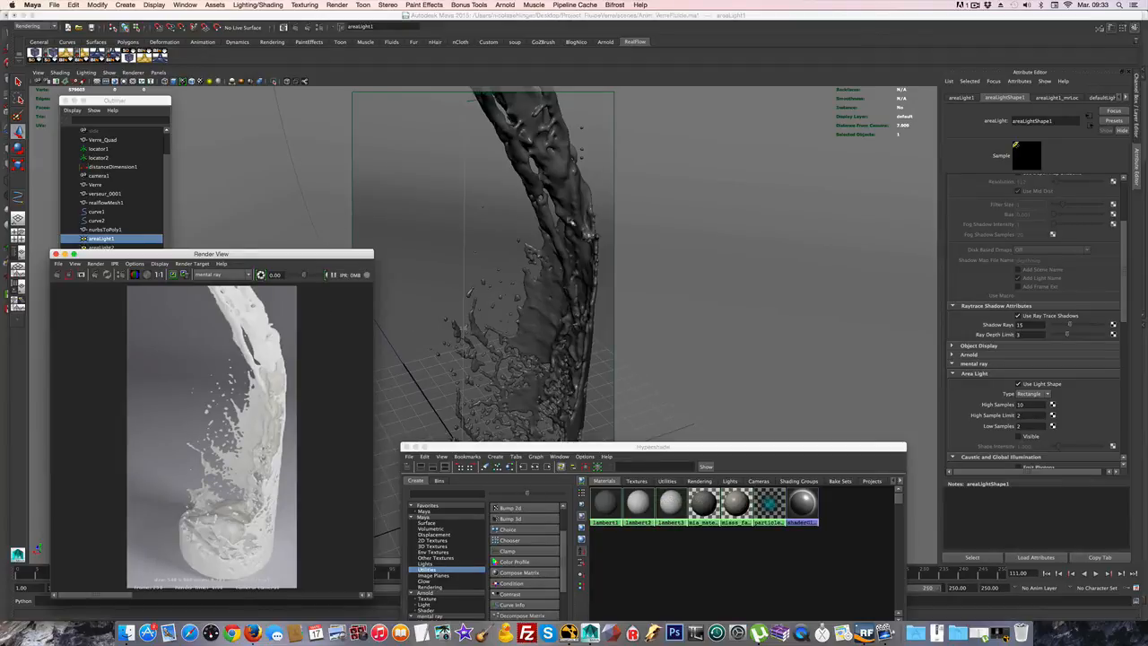
Select the fluid mesh, set the Render View beside it, and reopen Render Settings to review the Common camera and image size options.
{"action": "left_click", "coordinate": [549, 323]}
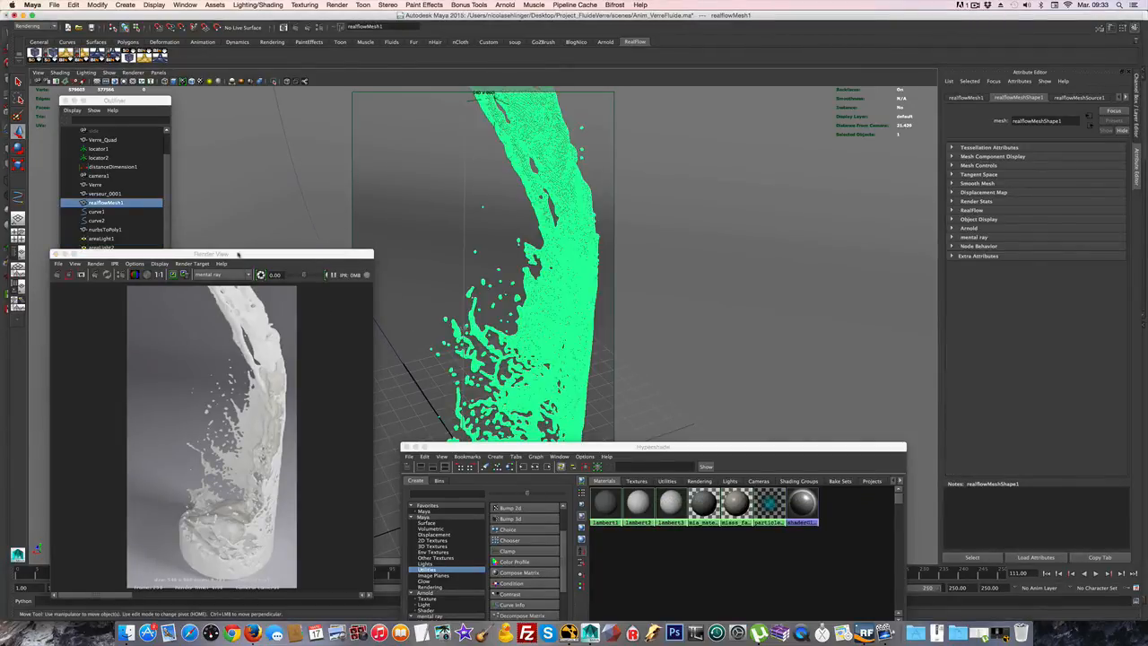
{"action": "left_click_drag", "start_coordinate": [236, 256], "coordinate": [783, 120]}
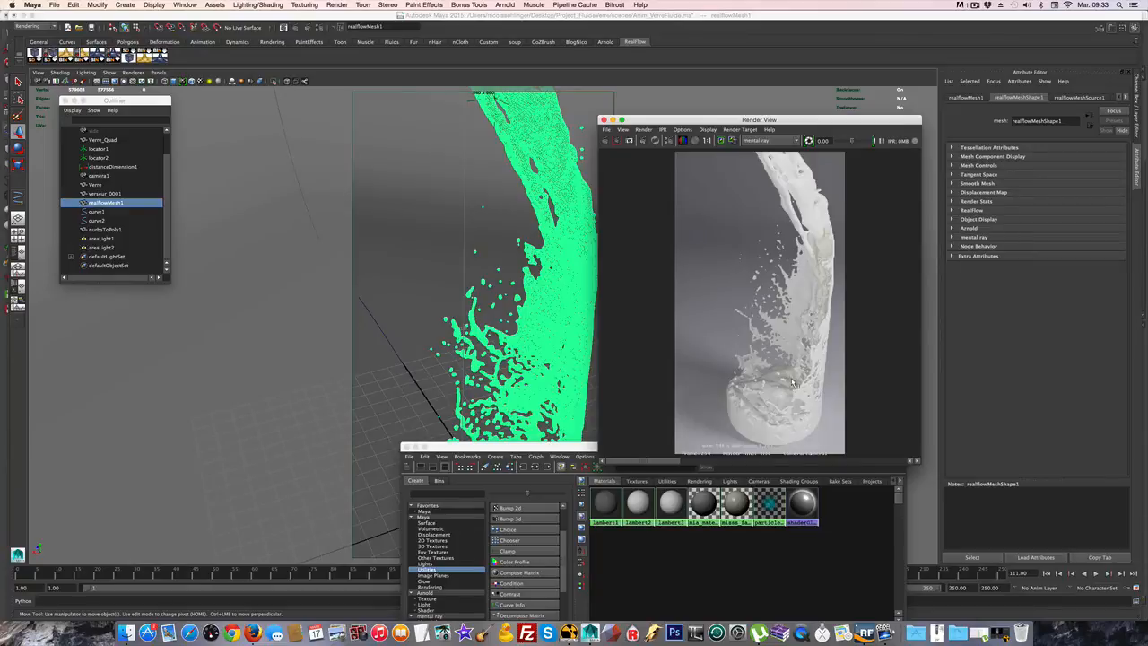
{"action": "left_click", "coordinate": [320, 28]}
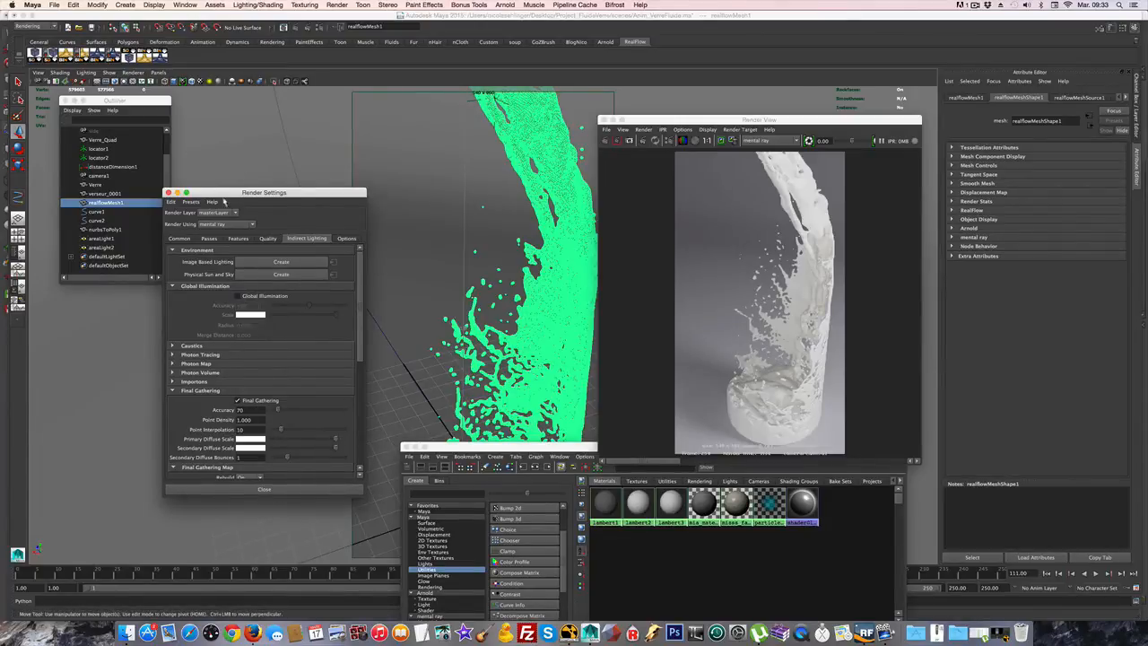
{"action": "left_click_drag", "start_coordinate": [223, 192], "coordinate": [239, 159]}
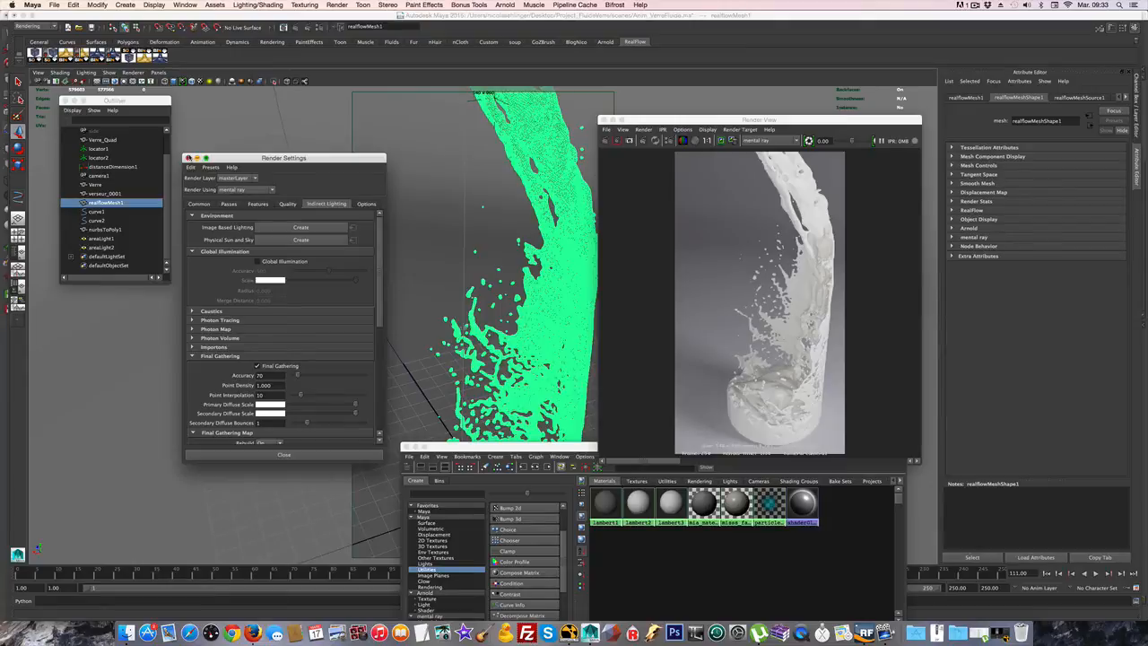
{"action": "left_click", "coordinate": [199, 204]}
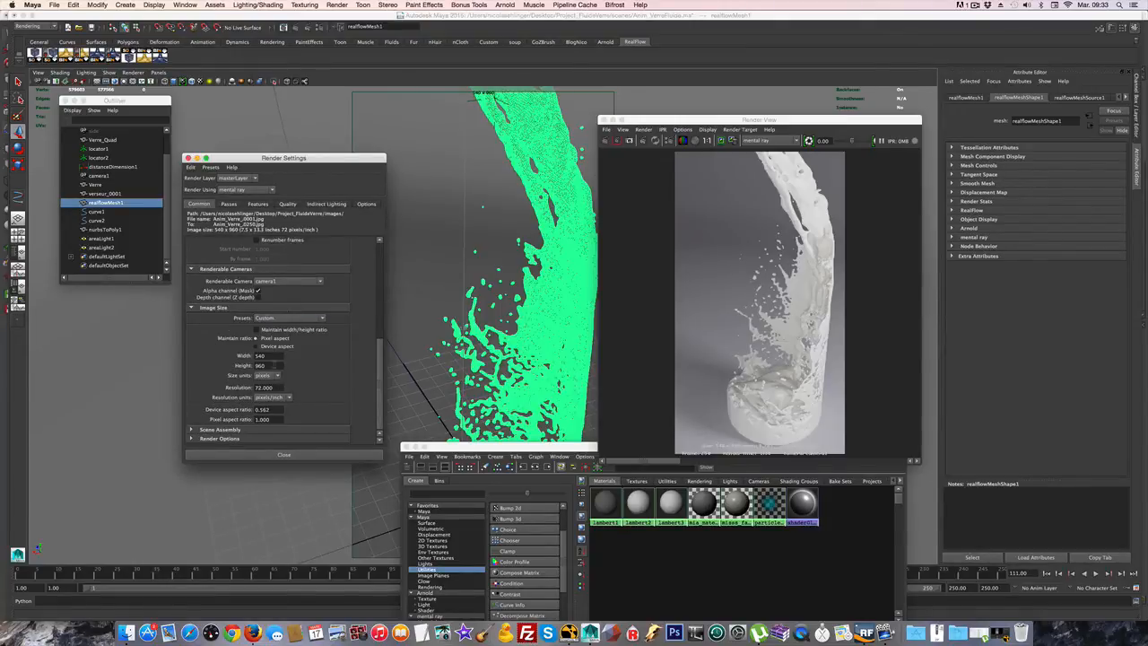
Review the file output options in Render Settings, and move Render Settings and Hypershade clear of the Finder images folder.
{"action": "scroll", "coordinate": [273, 374], "scroll_direction": "up", "scroll_amount": 6}
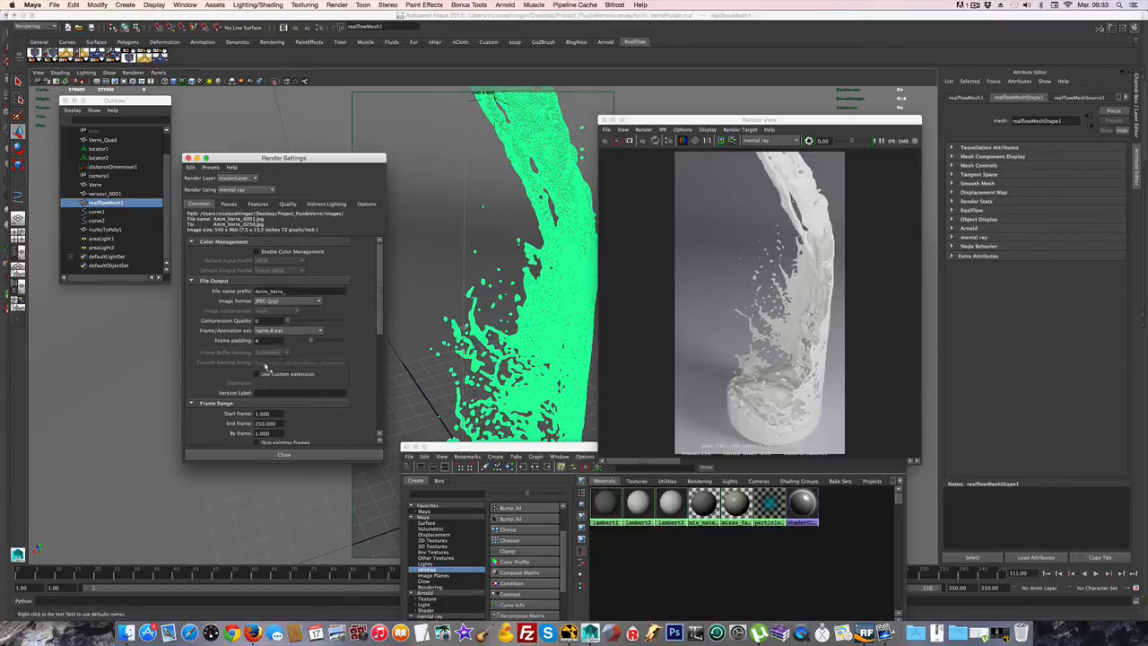
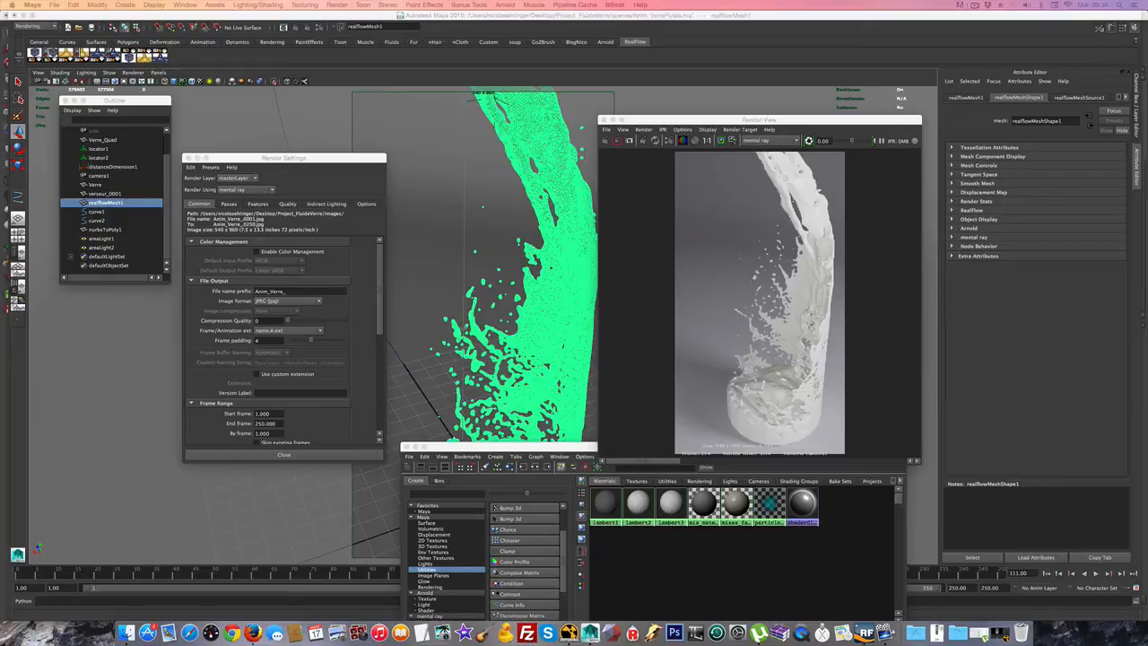
{"action": "left_click_drag", "start_coordinate": [717, 641], "coordinate": [478, 320]}
{"action": "left_click_drag", "start_coordinate": [309, 169], "coordinate": [271, 189]}
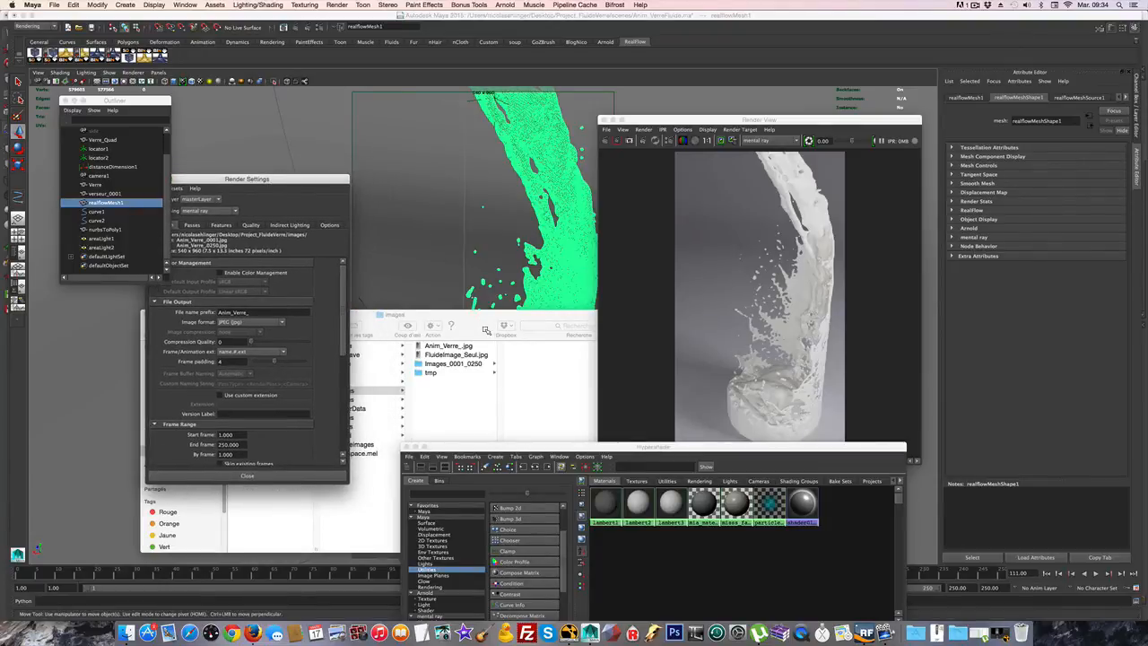
{"action": "left_click_drag", "start_coordinate": [513, 447], "coordinate": [488, 552]}
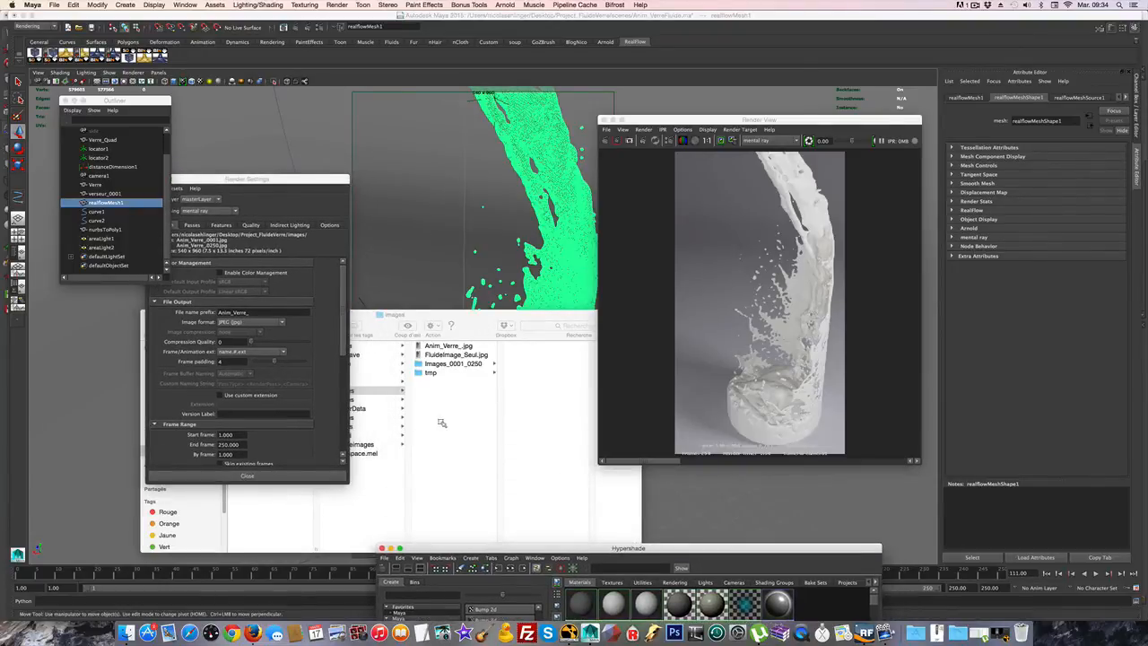
In Finder, open the Images_0001_0250 folder, browse through the rendered Anim_Verre_ JPG frames and close the window.
{"action": "left_click", "coordinate": [445, 367]}
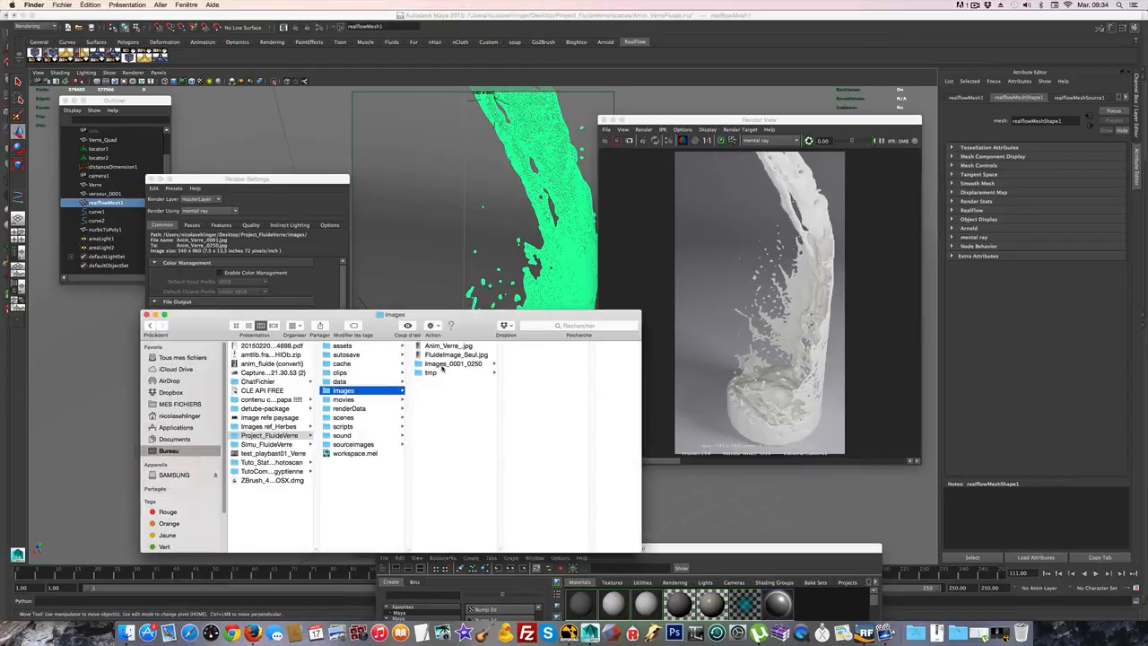
{"action": "left_click", "coordinate": [445, 364]}
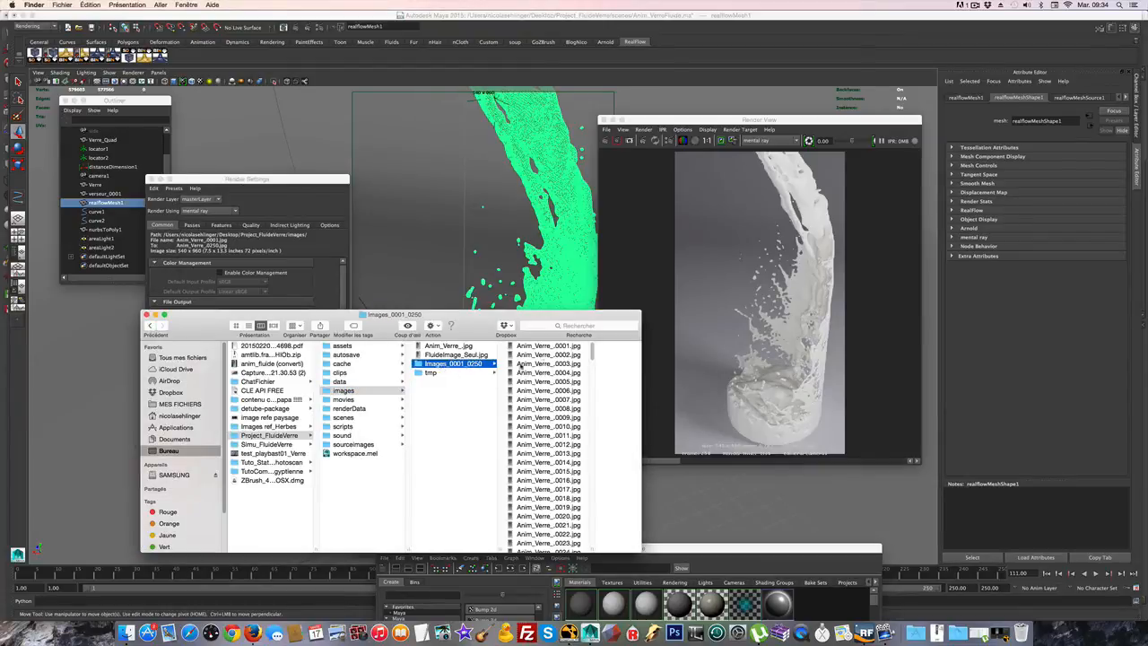
{"action": "scroll", "coordinate": [532, 478], "scroll_direction": "down", "scroll_amount": 20}
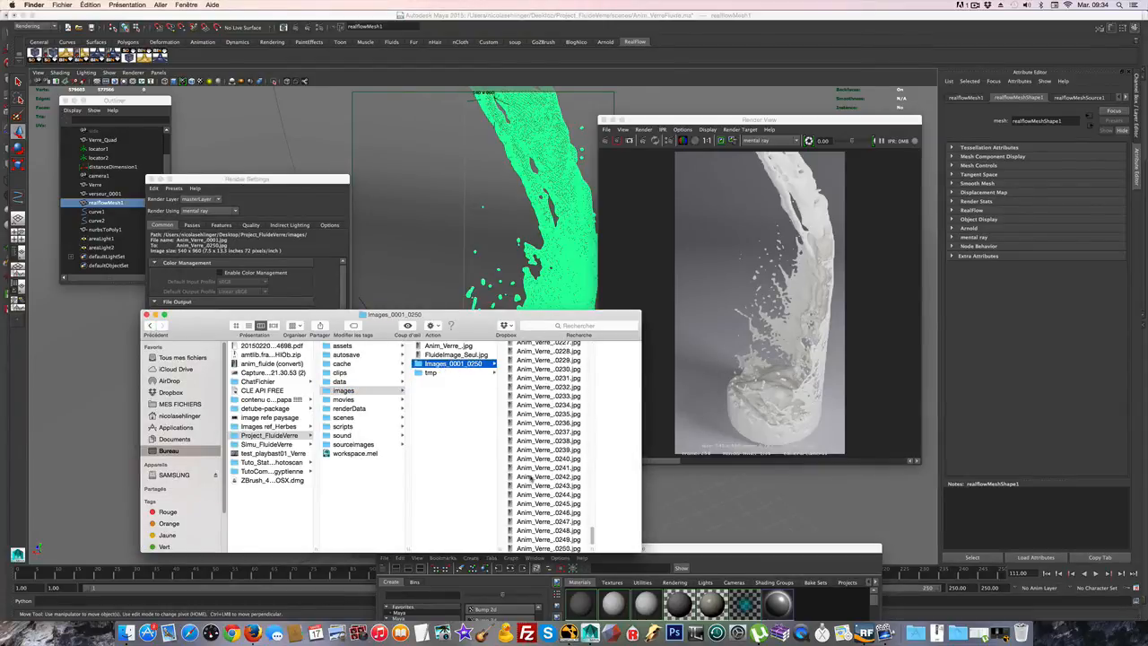
{"action": "scroll", "coordinate": [530, 475], "scroll_direction": "up", "scroll_amount": 15}
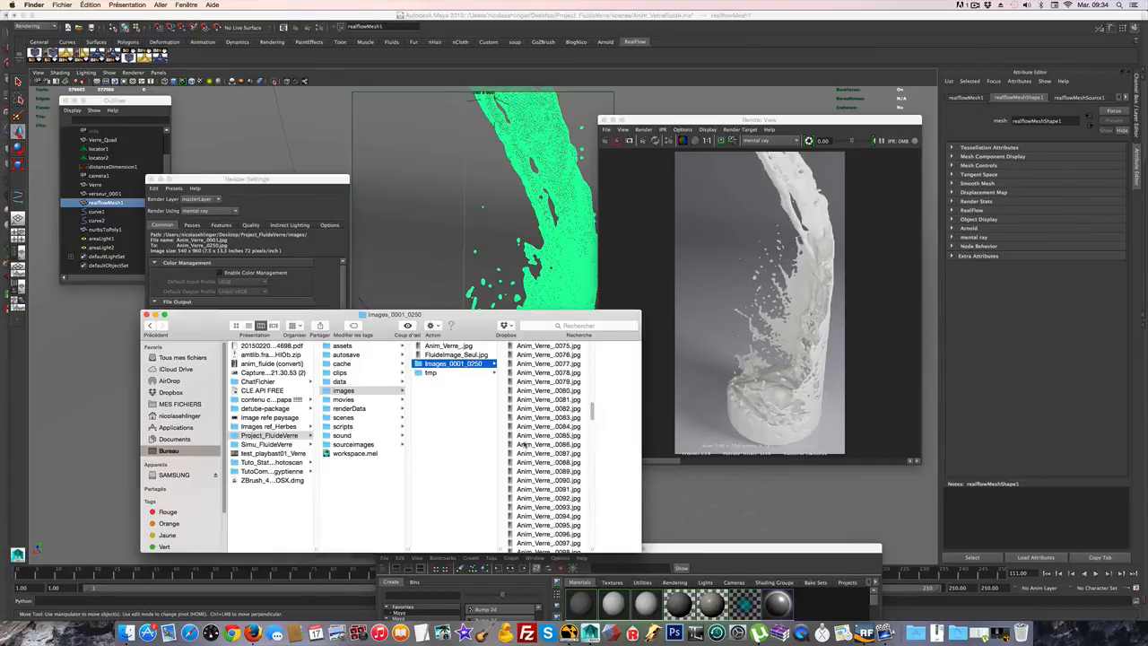
{"action": "scroll", "coordinate": [525, 444], "scroll_direction": "up", "scroll_amount": 3}
{"action": "left_click", "coordinate": [147, 314]}
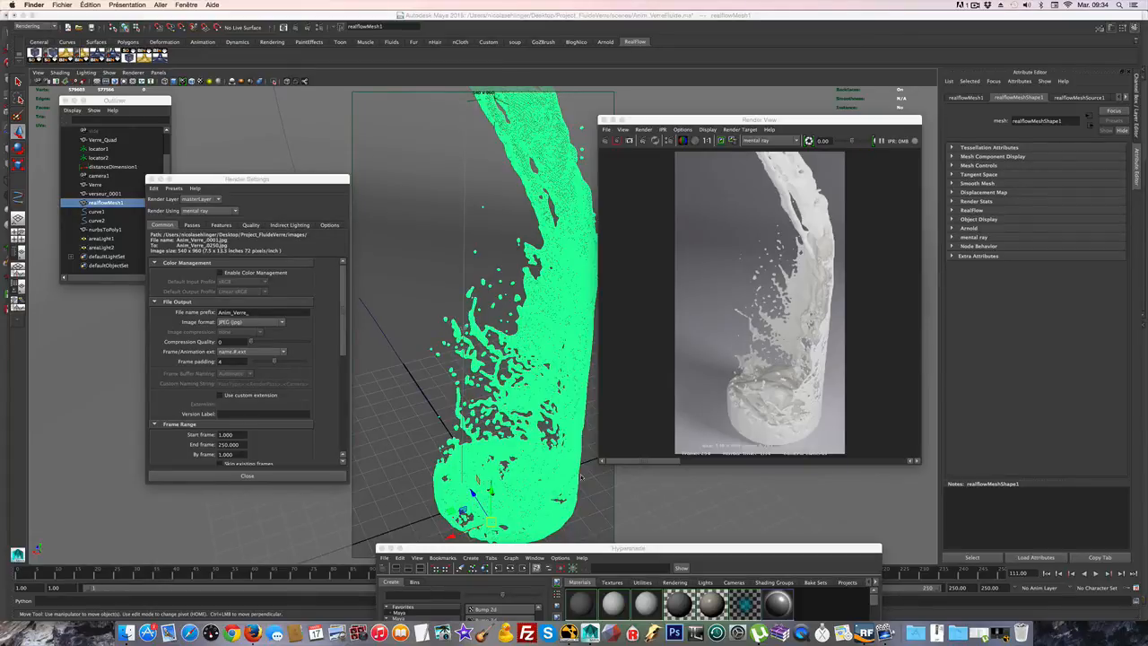
Switch to Nuke, line up the Read1 and Write1 nodes, play the image sequence and centre the window over Maya.
{"action": "left_click", "coordinate": [575, 610]}
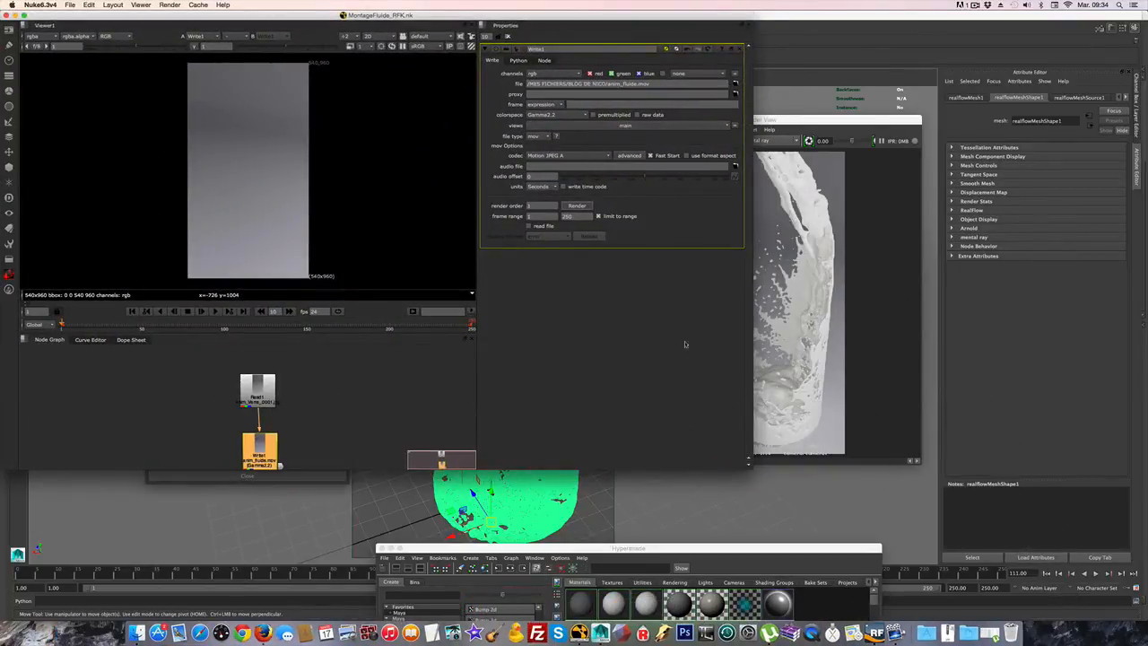
{"action": "left_click_drag", "start_coordinate": [259, 391], "coordinate": [259, 369]}
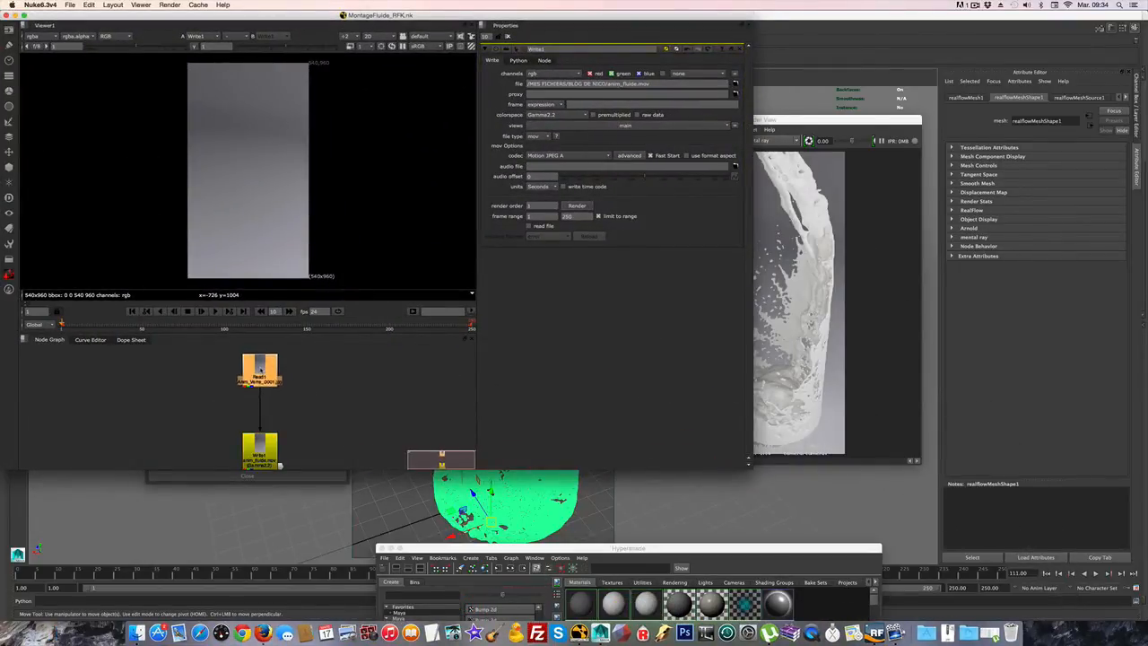
{"action": "left_click_drag", "start_coordinate": [263, 445], "coordinate": [261, 421]}
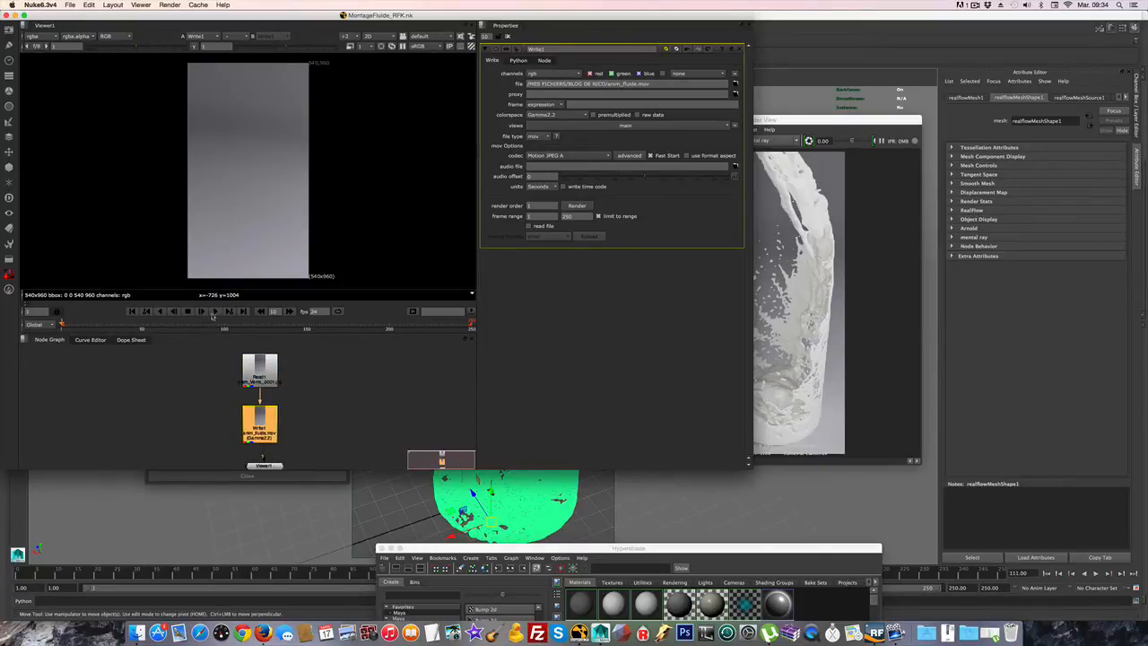
{"action": "left_click", "coordinate": [215, 311]}
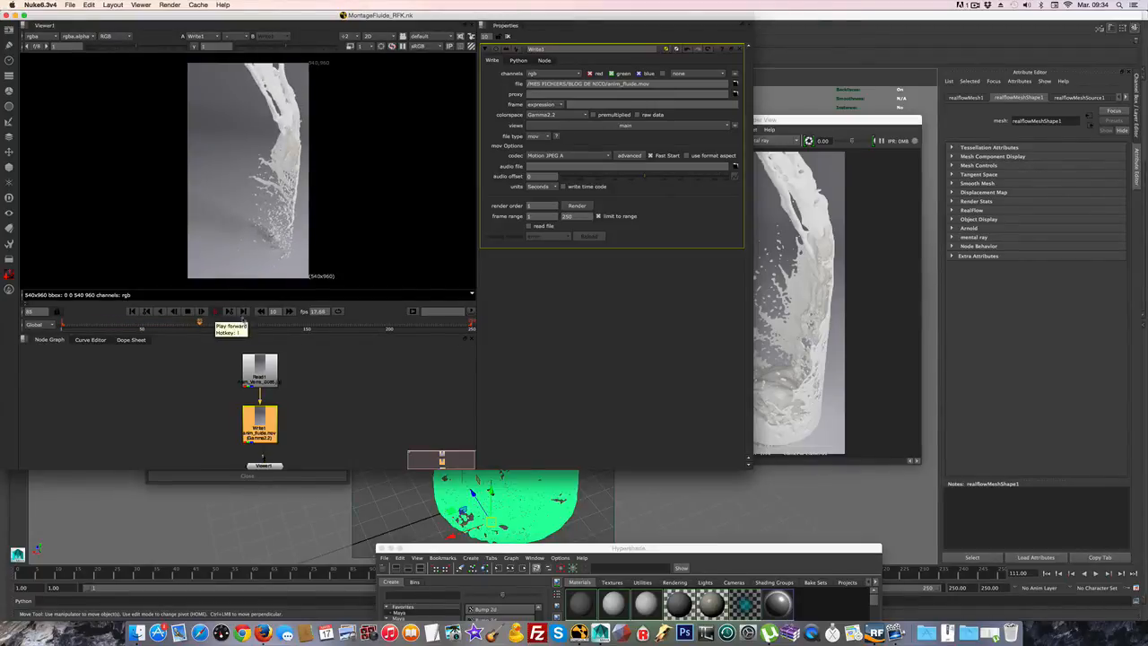
{"action": "left_click_drag", "start_coordinate": [447, 16], "coordinate": [644, 54]}
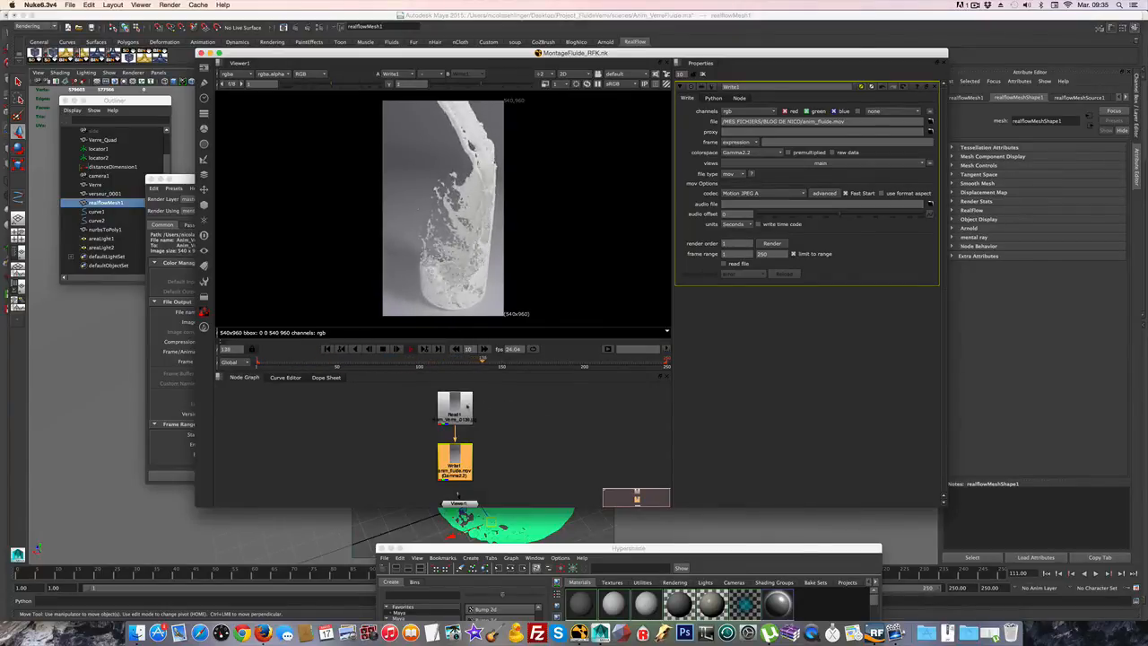
Shift the Read1 and Write1 nodes sideways to free space in the node graph, and clear the selection.
{"action": "left_click_drag", "start_coordinate": [473, 410], "coordinate": [535, 404]}
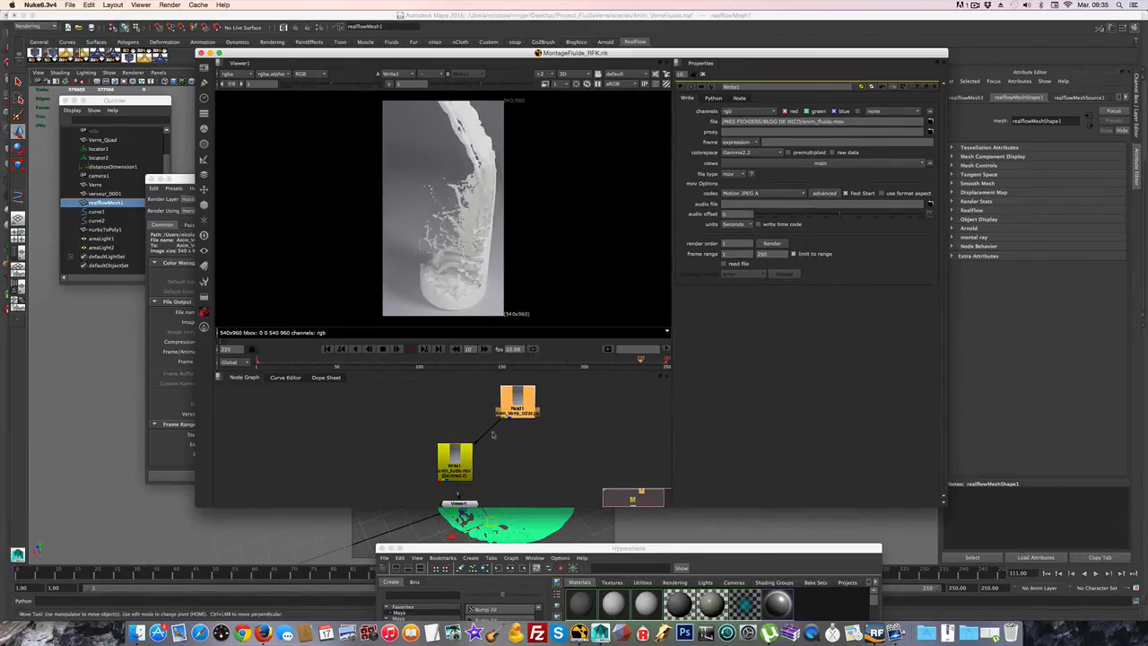
{"action": "left_click_drag", "start_coordinate": [460, 462], "coordinate": [503, 460]}
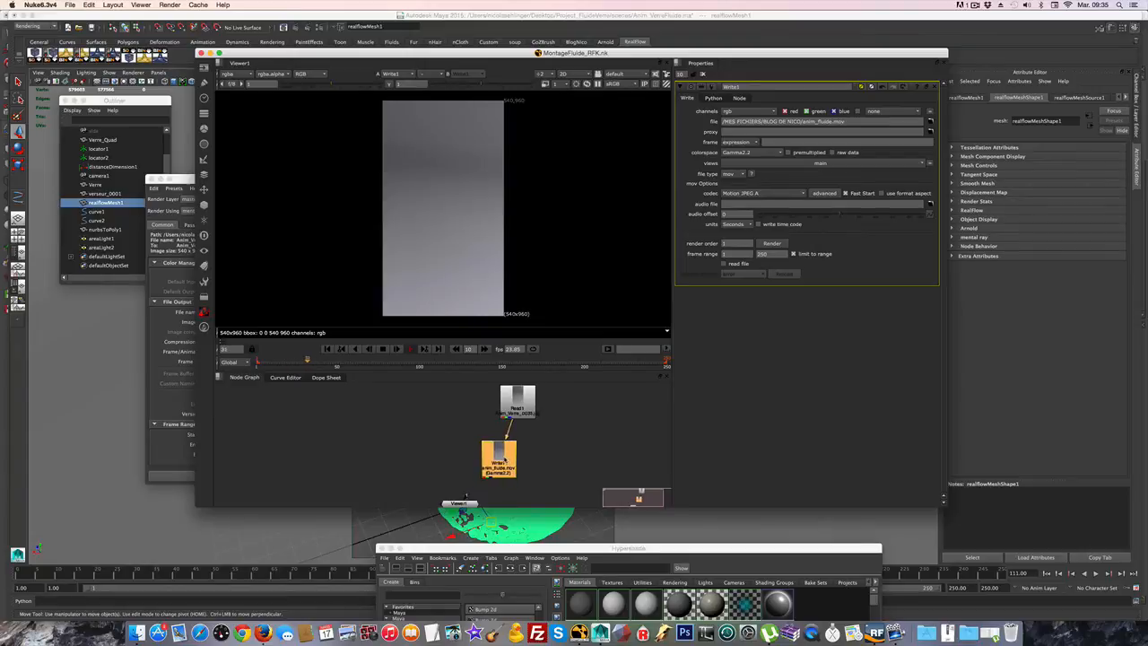
{"action": "left_click", "coordinate": [418, 453]}
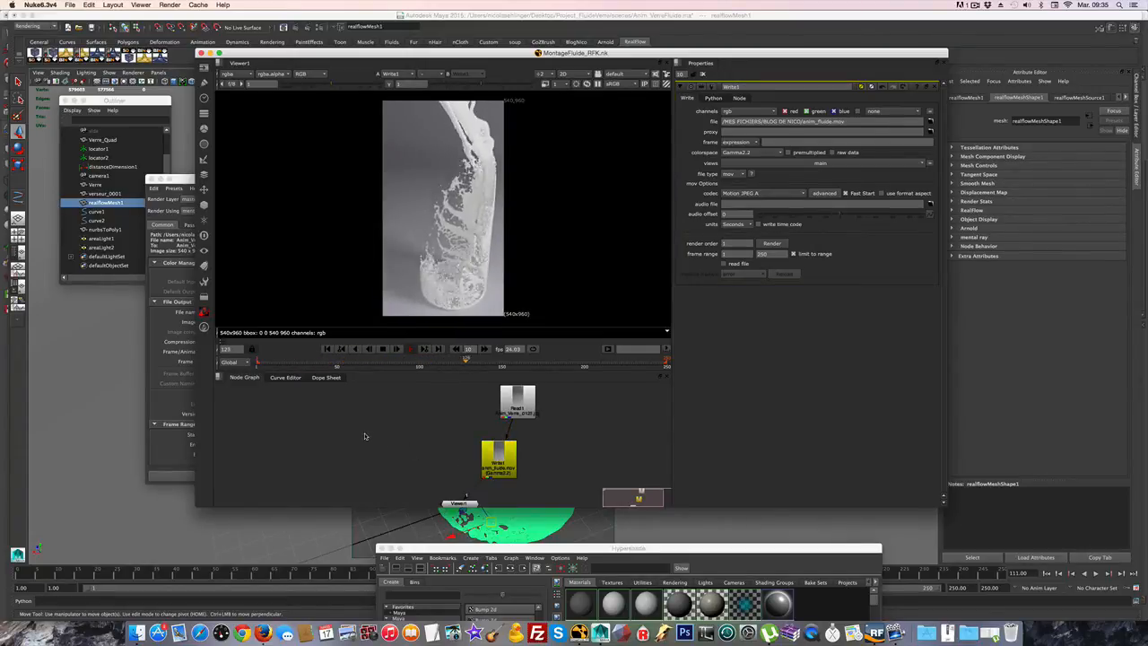
Demonstrate adding a second Write node in the free graph area, tidy the Write1 and Viewer nodes, and delete the extra node.
{"action": "key", "text": "w"}
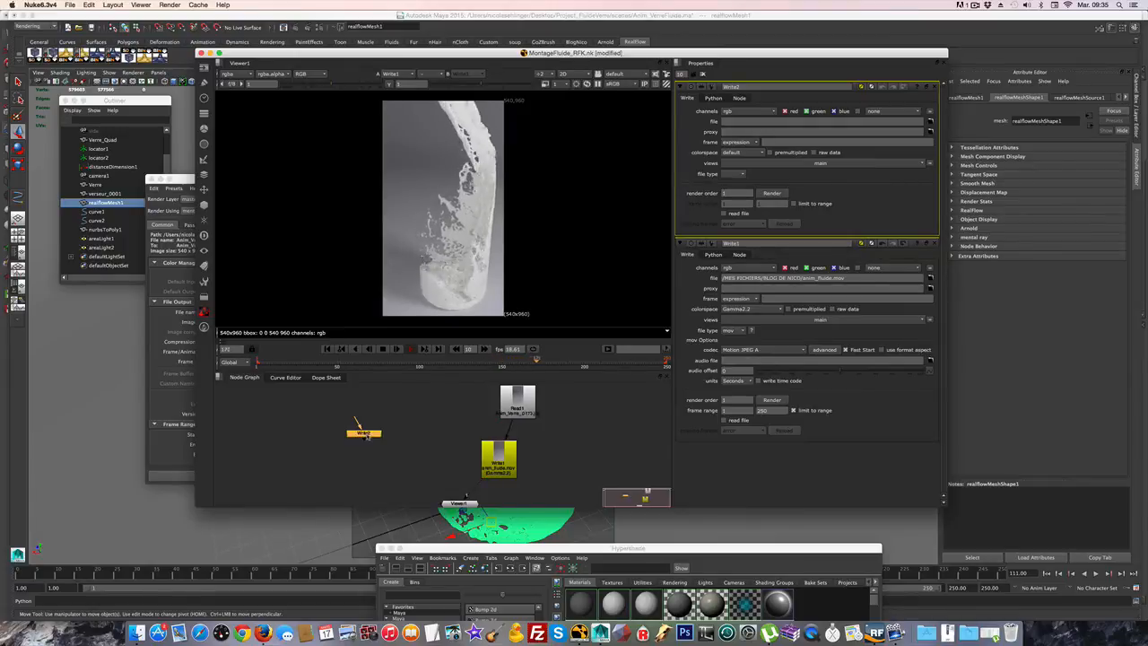
{"action": "left_click_drag", "start_coordinate": [367, 436], "coordinate": [367, 448]}
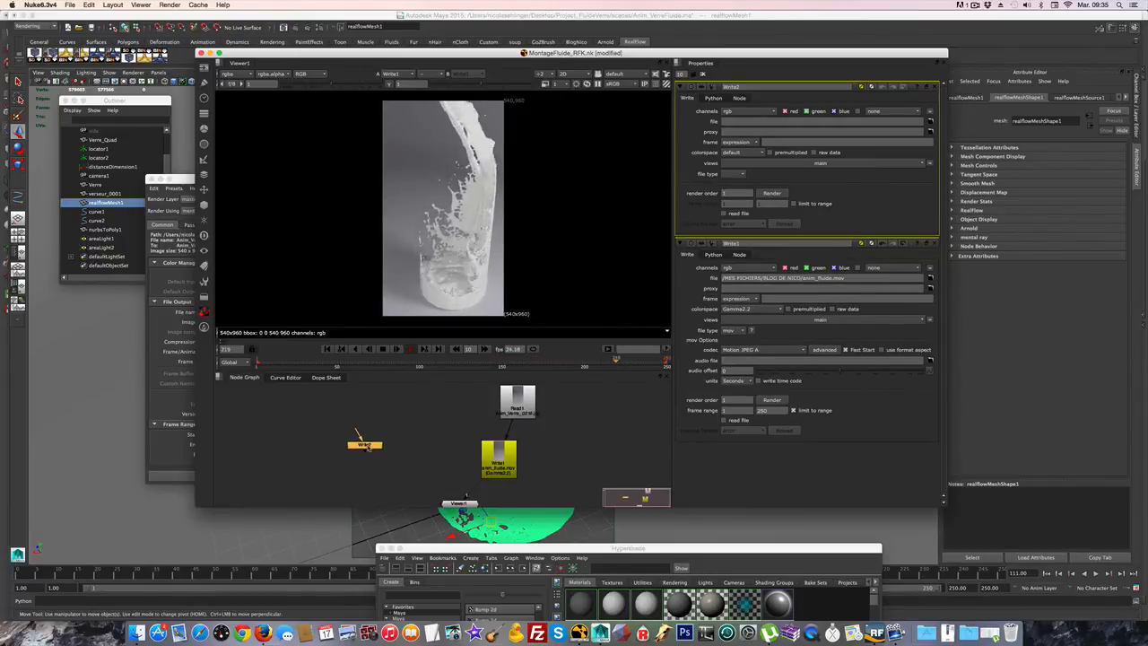
{"action": "mouse_move", "coordinate": [368, 445]}
{"action": "left_mouse_down"}
{"action": "mouse_move", "coordinate": [422, 443]}
{"action": "mouse_move", "coordinate": [466, 485]}
{"action": "mouse_move", "coordinate": [365, 439]}
{"action": "left_mouse_up"}
{"action": "left_click_drag", "start_coordinate": [471, 503], "coordinate": [514, 504]}
{"action": "left_click_drag", "start_coordinate": [492, 457], "coordinate": [504, 460]}
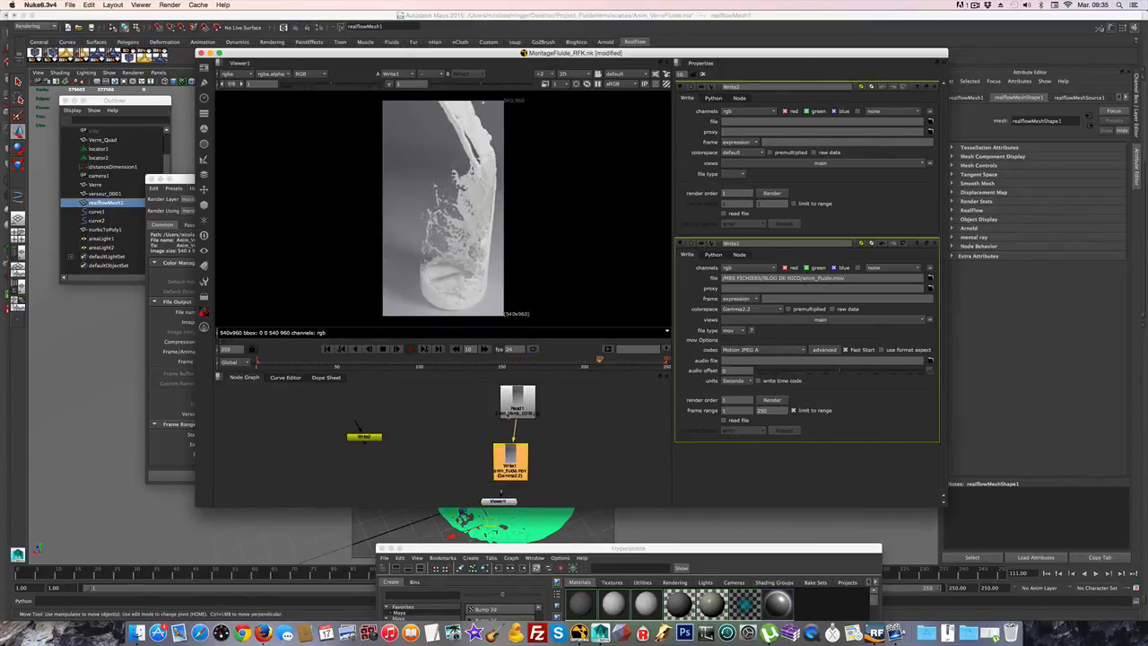
{"action": "left_click", "coordinate": [364, 437]}
{"action": "key", "text": "Delete"}
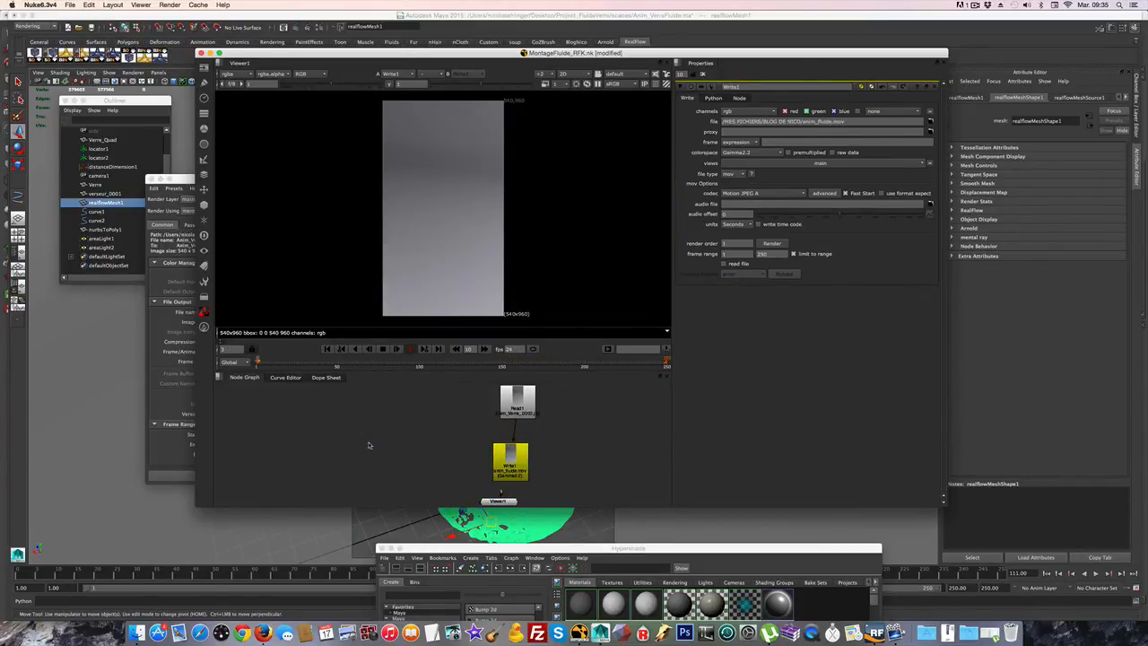
Select the Write1 node to examine its movie export settings, and stop the sequence playback.
{"action": "left_click", "coordinate": [518, 463]}
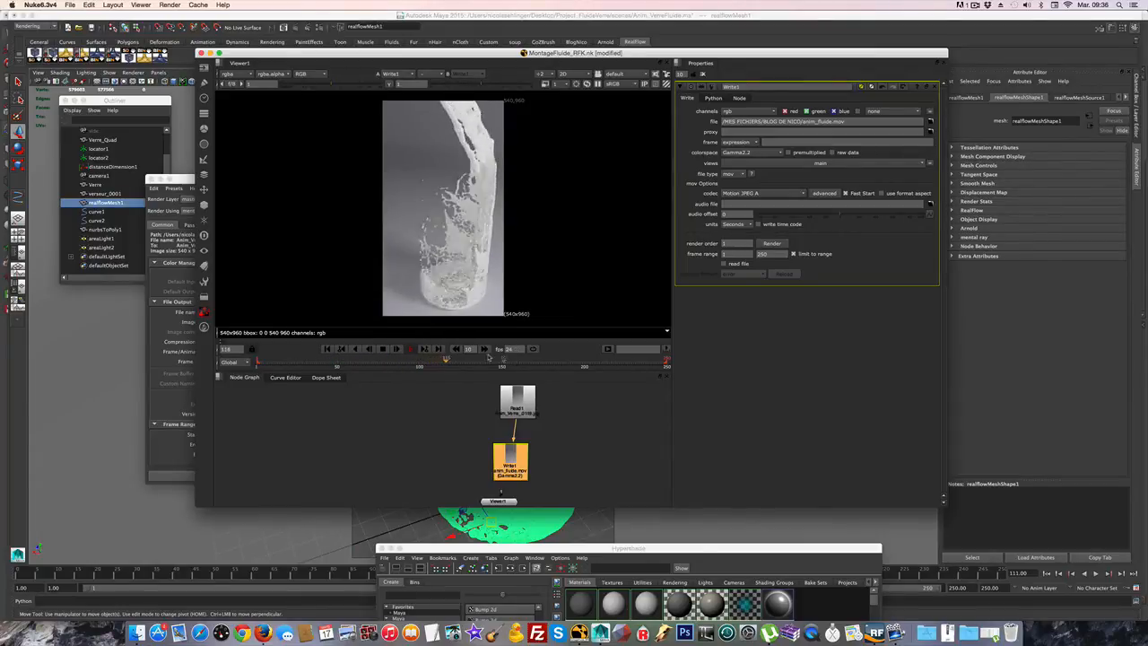
{"action": "left_click", "coordinate": [383, 349]}
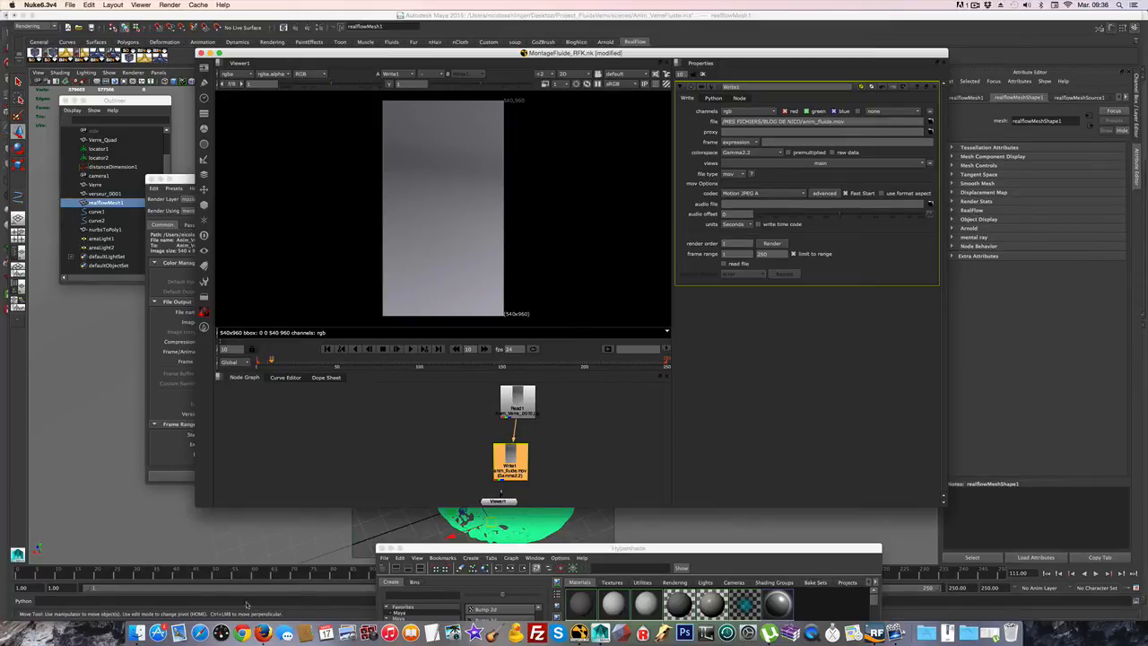
Open the anim_fluide (converti) movie from Finder in QuickTime Player, watch it through and close it.
{"action": "left_click", "coordinate": [120, 617]}
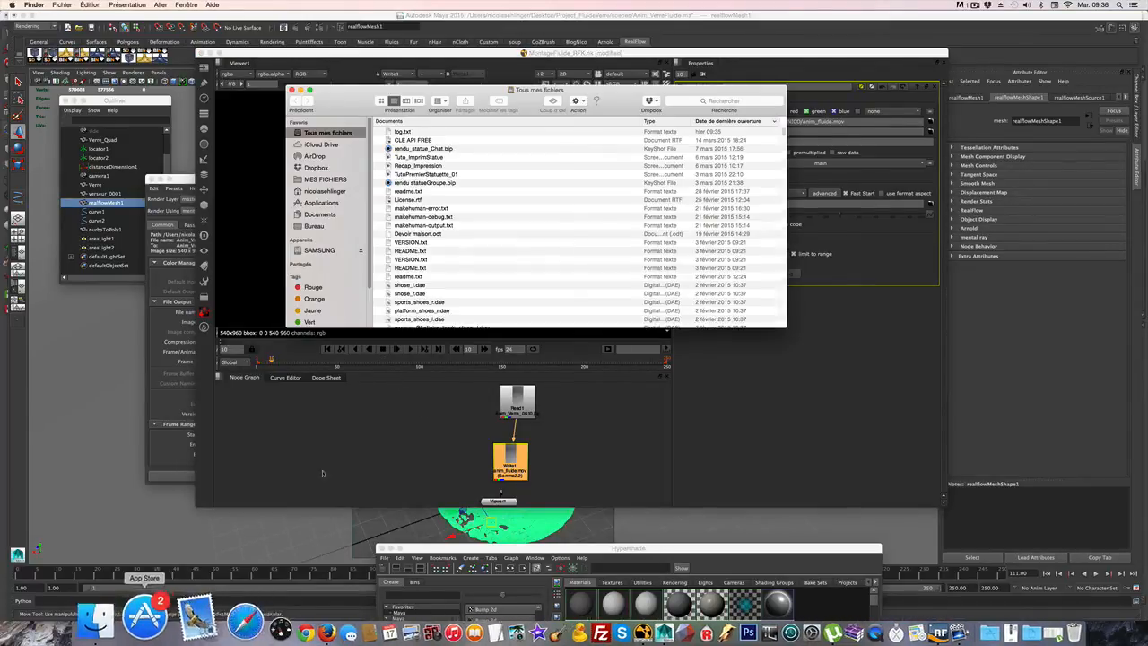
{"action": "left_click_drag", "start_coordinate": [466, 96], "coordinate": [1147, 157]}
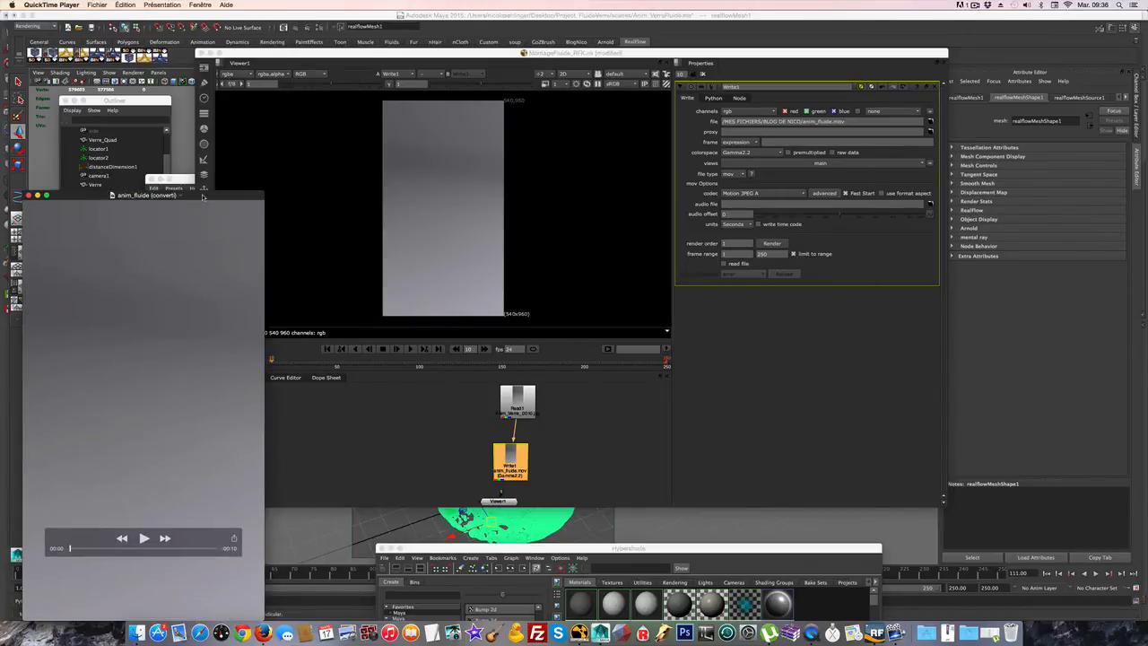
{"action": "left_click_drag", "start_coordinate": [203, 196], "coordinate": [579, 69]}
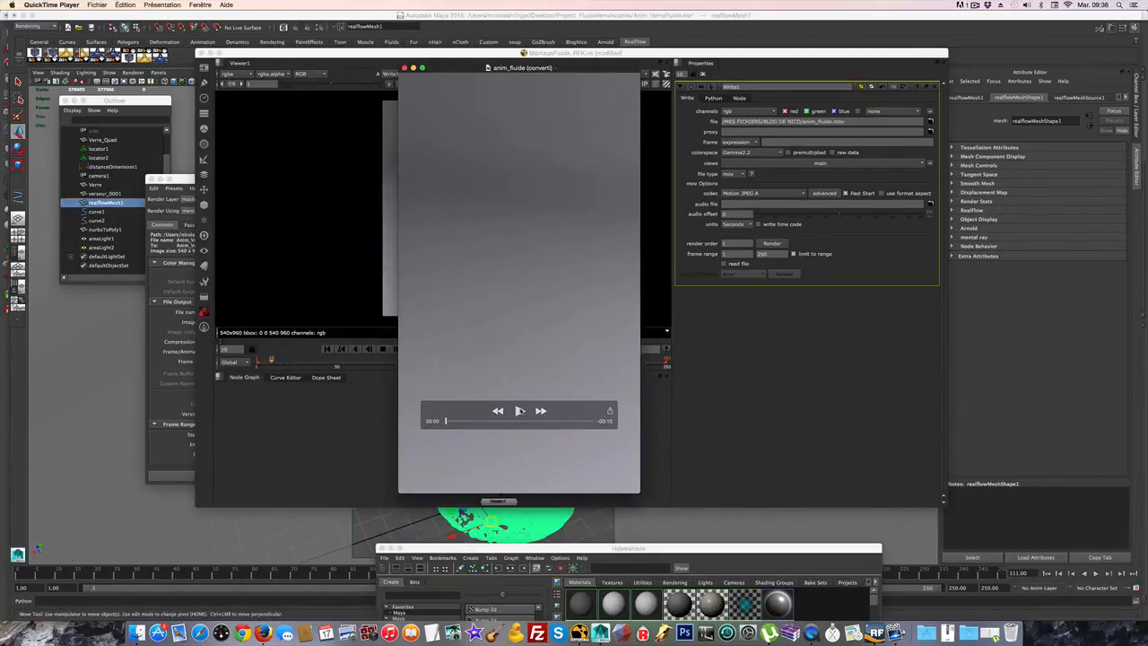
{"action": "left_click", "coordinate": [519, 410]}
{"action": "left_click_drag", "start_coordinate": [578, 412], "coordinate": [572, 471]}
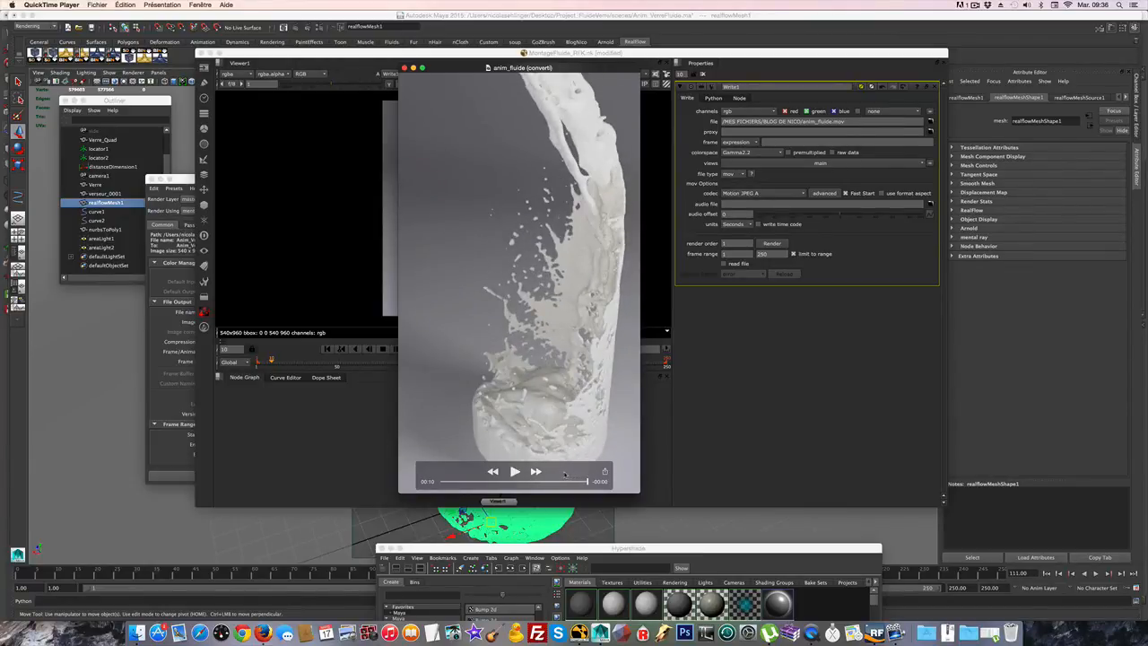
{"action": "left_click", "coordinate": [404, 68]}
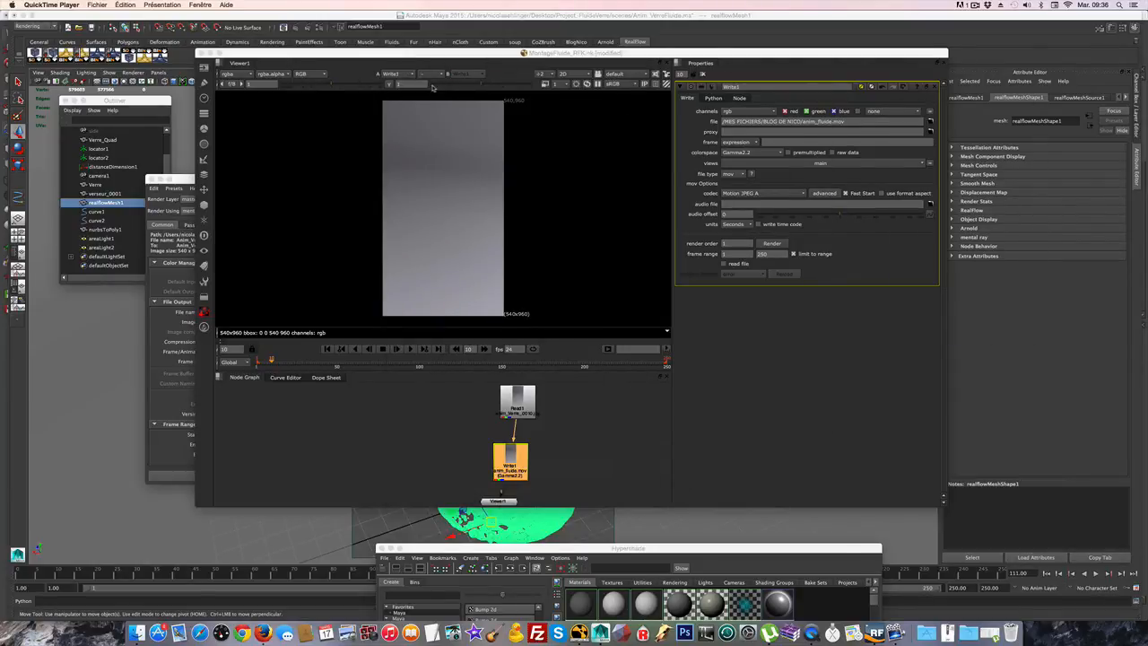
Rearrange Render Settings, the Render View and the Nuke window side by side, and minimise Nuke to uncover the Maya scene.
{"action": "left_click_drag", "start_coordinate": [428, 53], "coordinate": [526, 29]}
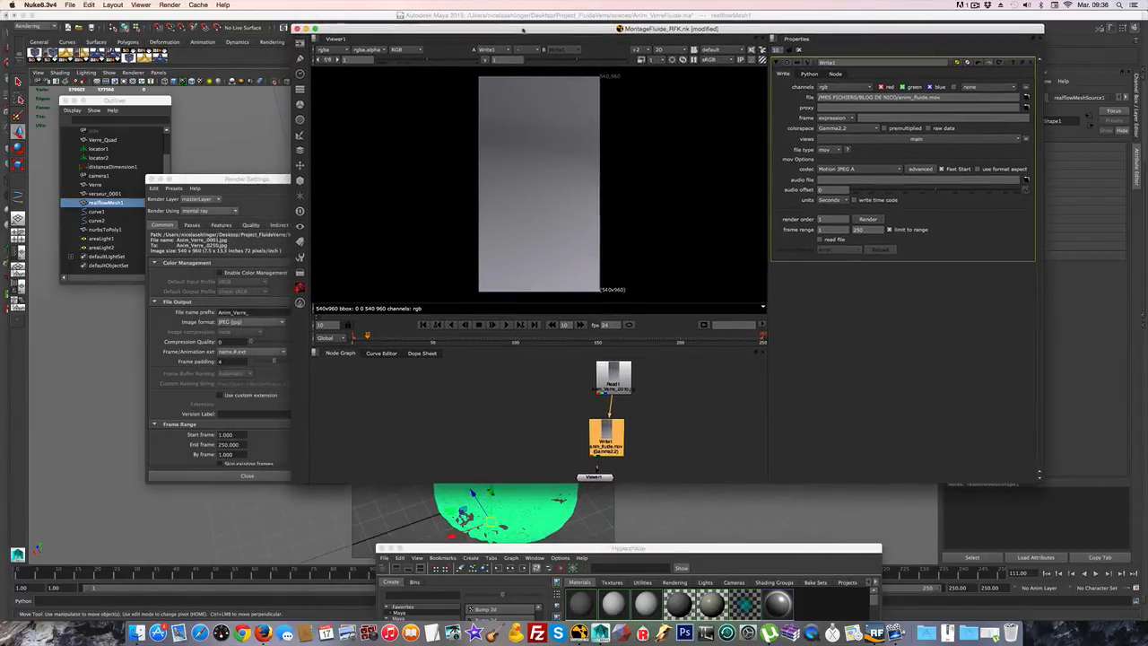
{"action": "left_click_drag", "start_coordinate": [218, 178], "coordinate": [132, 45]}
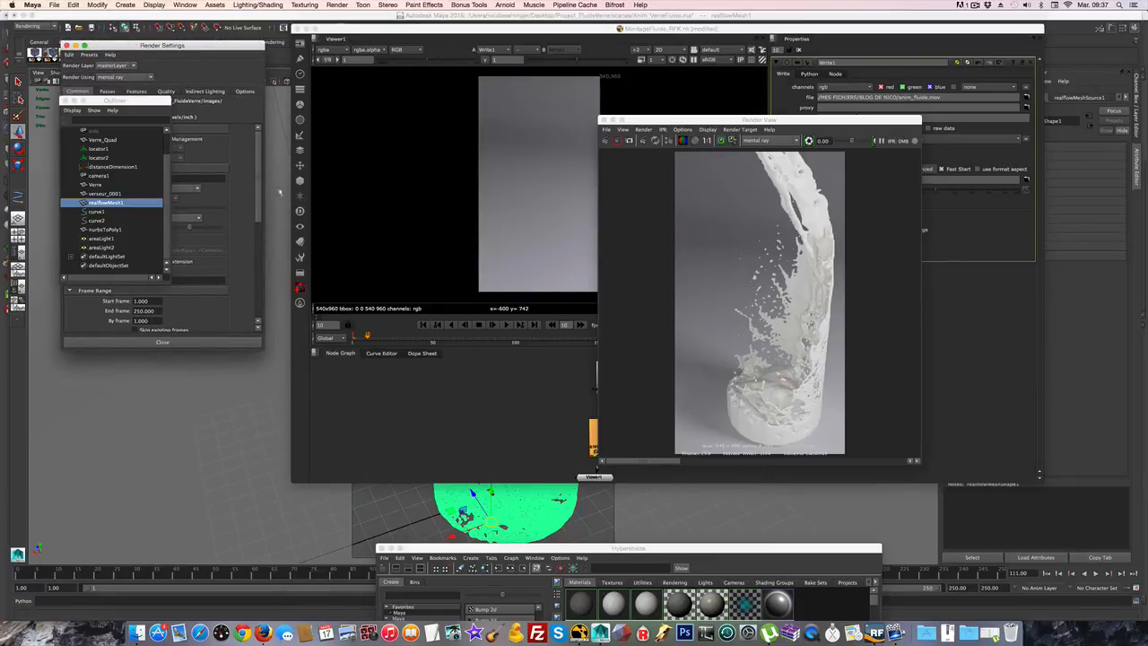
{"action": "left_click_drag", "start_coordinate": [657, 120], "coordinate": [727, 111]}
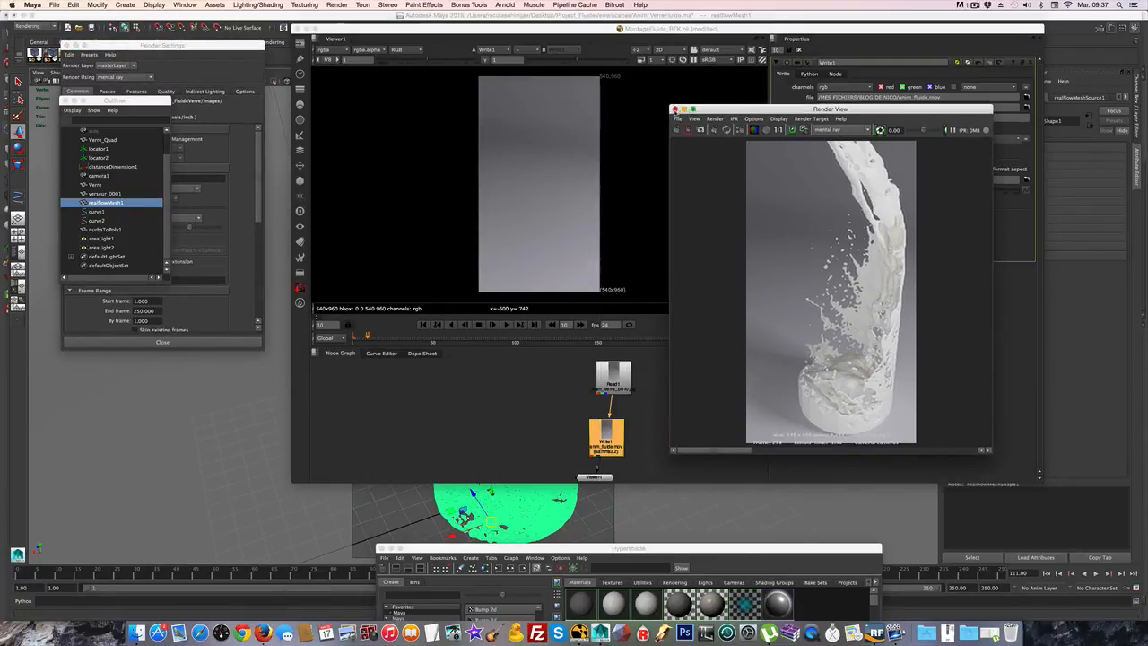
{"action": "left_click_drag", "start_coordinate": [726, 110], "coordinate": [66, 286]}
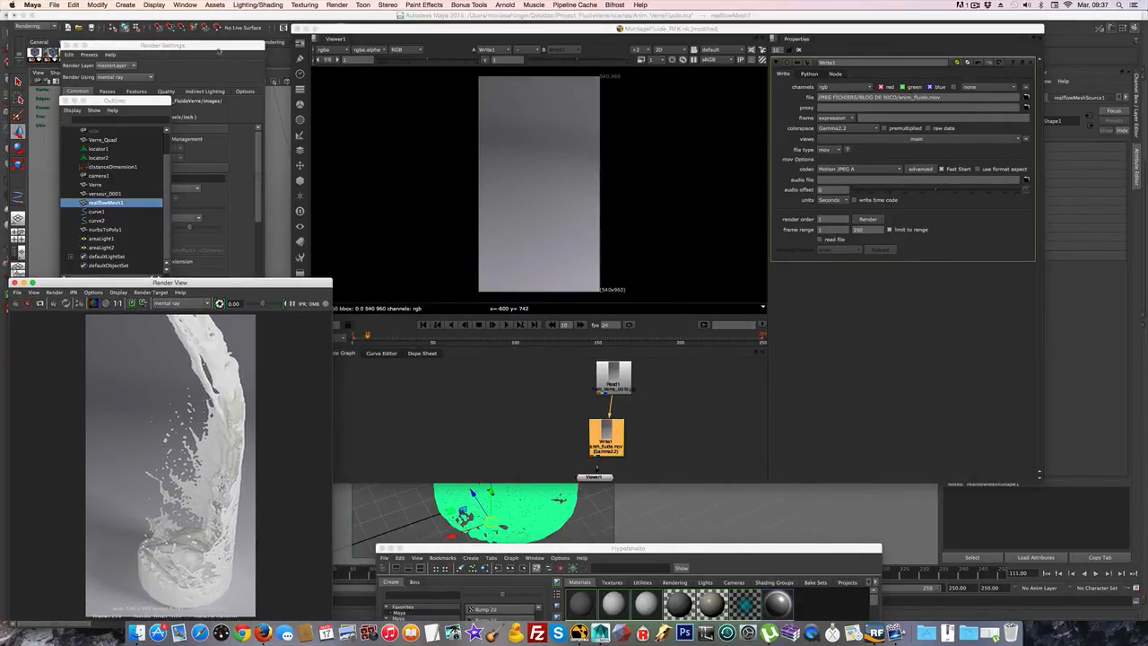
{"action": "left_click_drag", "start_coordinate": [219, 51], "coordinate": [182, 79]}
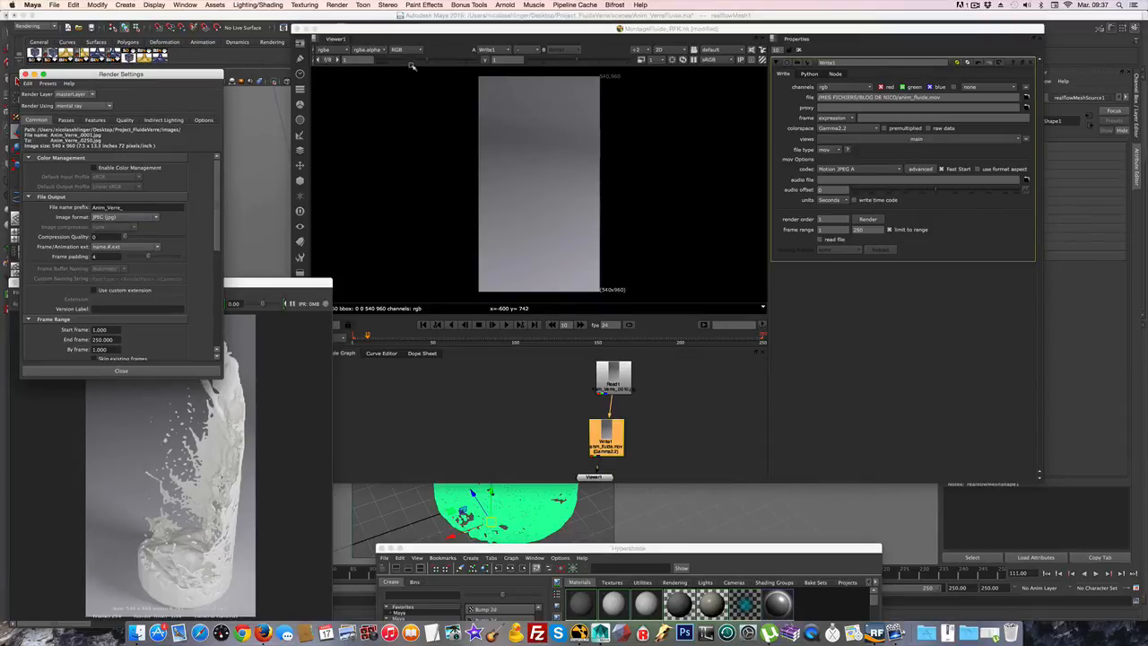
{"action": "left_click_drag", "start_coordinate": [426, 29], "coordinate": [473, 45]}
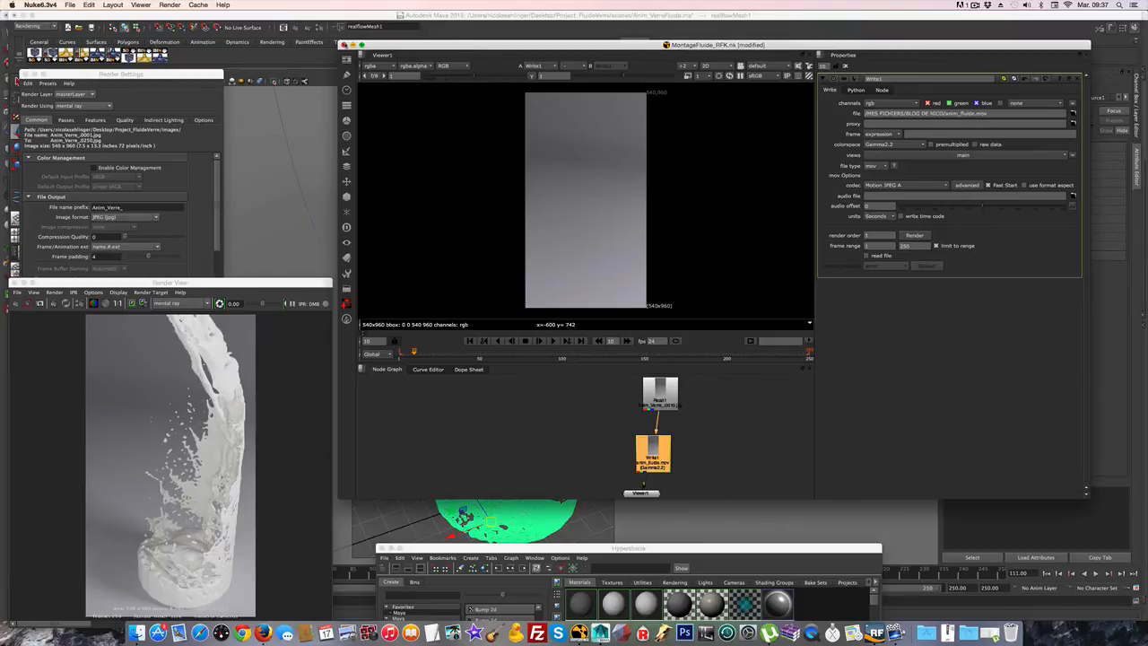
{"action": "left_click", "coordinate": [351, 45]}
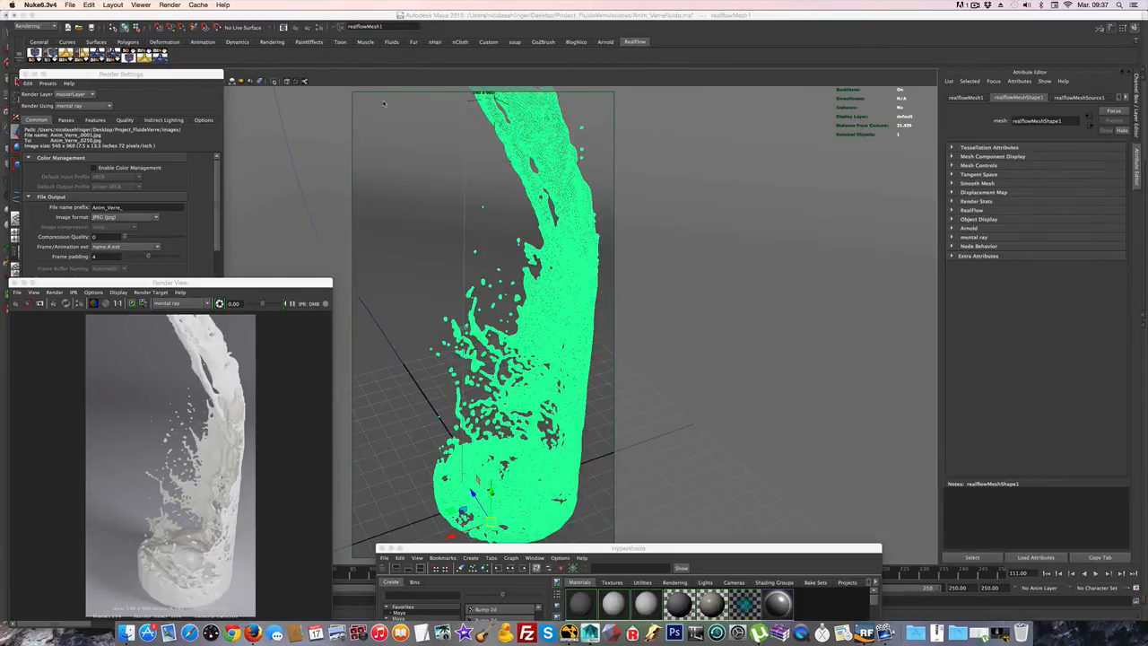
Dismiss the Hypershade and move the Render View and Render Settings windows apart to uncover the fluid mesh and the Outliner.
{"action": "left_click_drag", "start_coordinate": [446, 548], "coordinate": [657, 159]}
{"action": "left_click", "coordinate": [594, 156]}
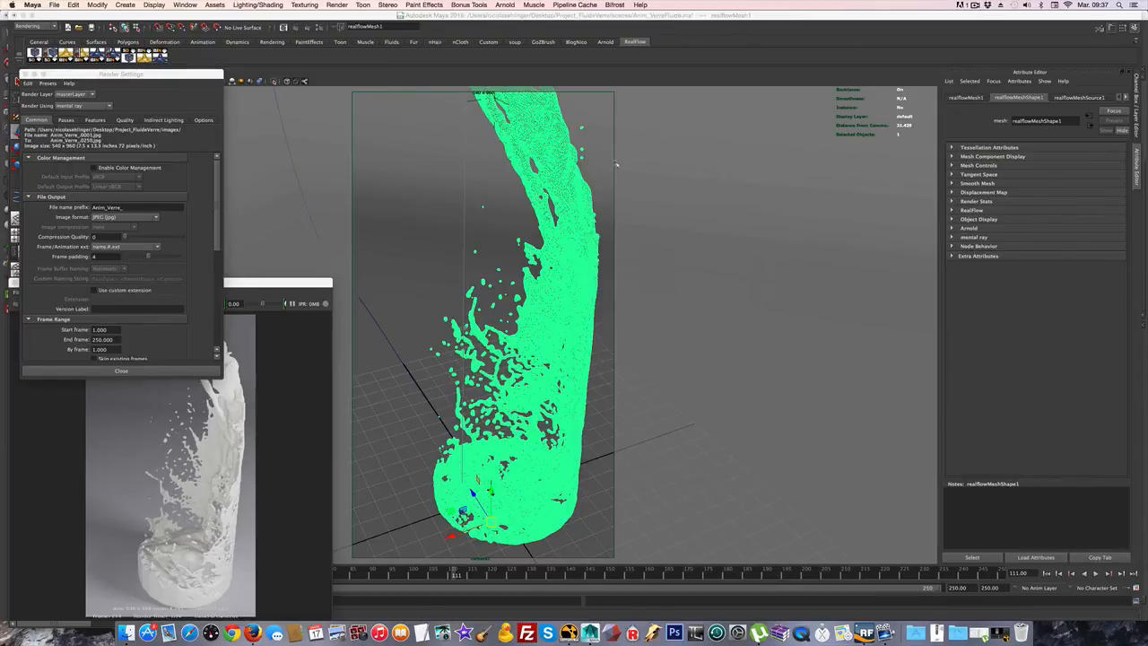
{"action": "left_click_drag", "start_coordinate": [292, 290], "coordinate": [995, 150]}
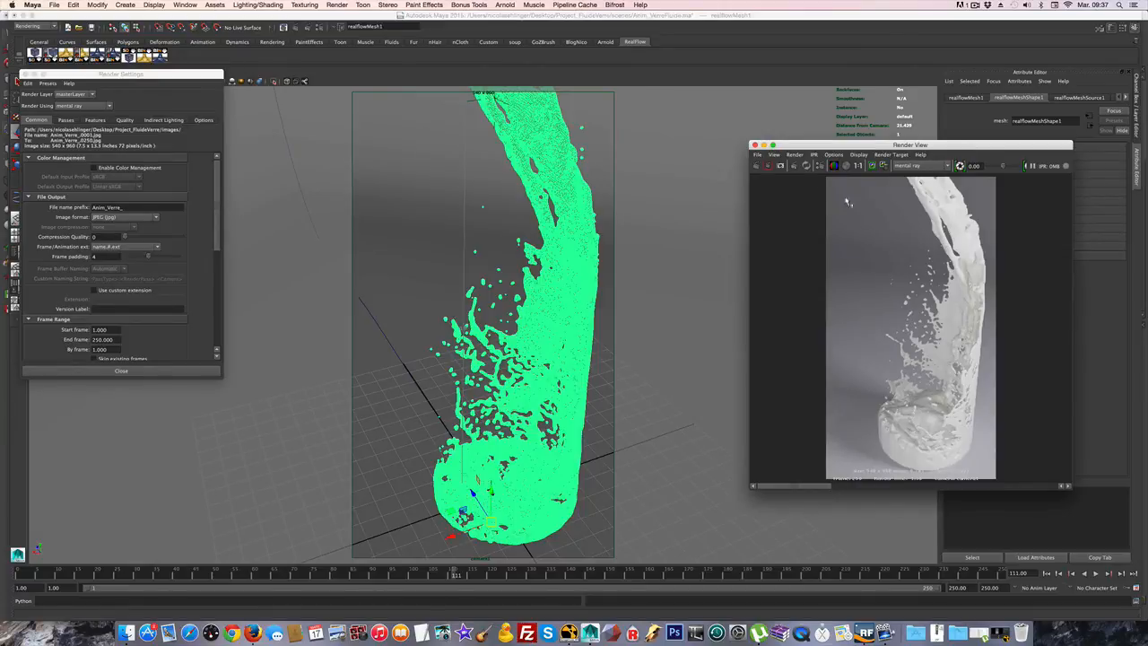
{"action": "left_click_drag", "start_coordinate": [116, 77], "coordinate": [173, 195]}
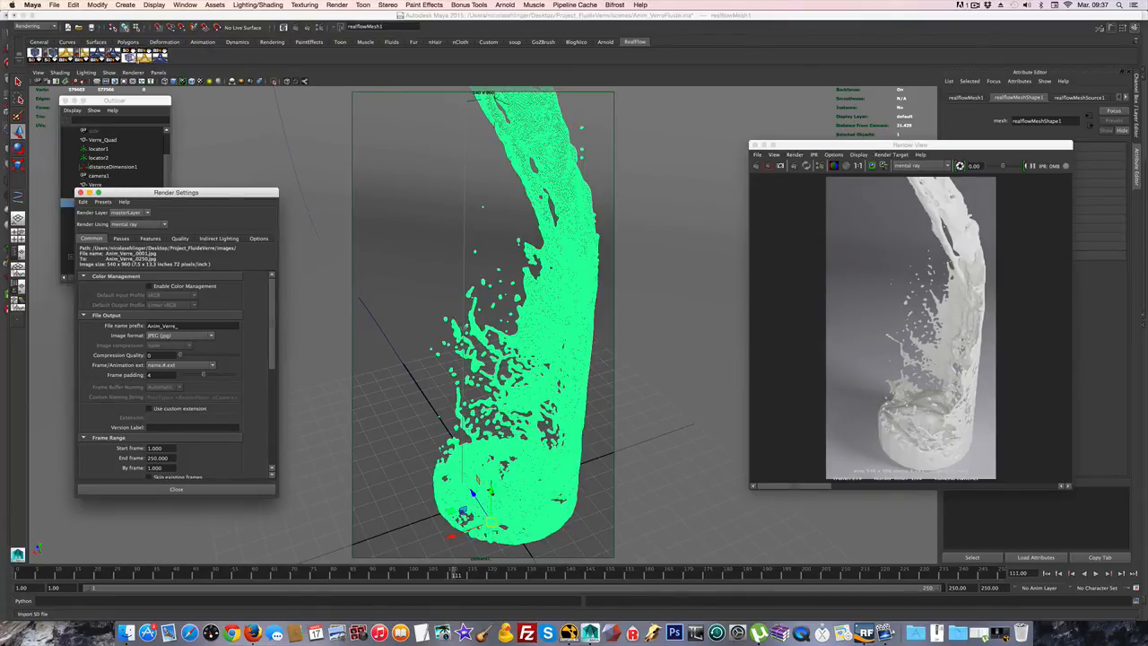
Show the RealFlow SD file import dialog, close it without importing, and reposition Render Settings and the Render View around the mesh.
{"action": "left_click", "coordinate": [134, 57]}
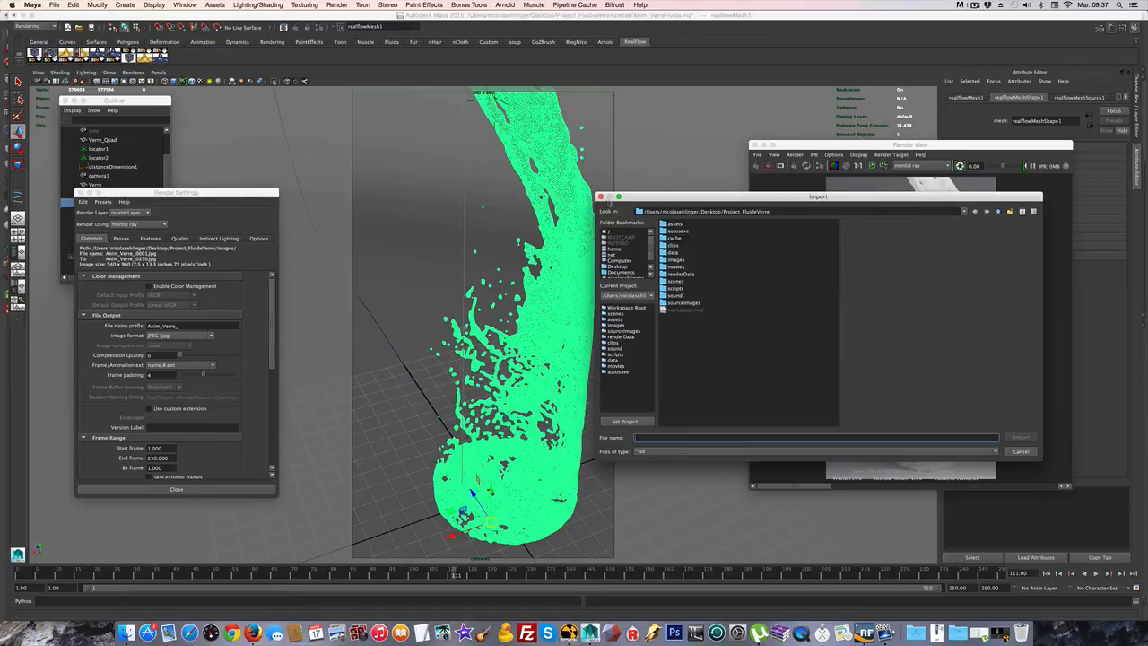
{"action": "left_click", "coordinate": [600, 196]}
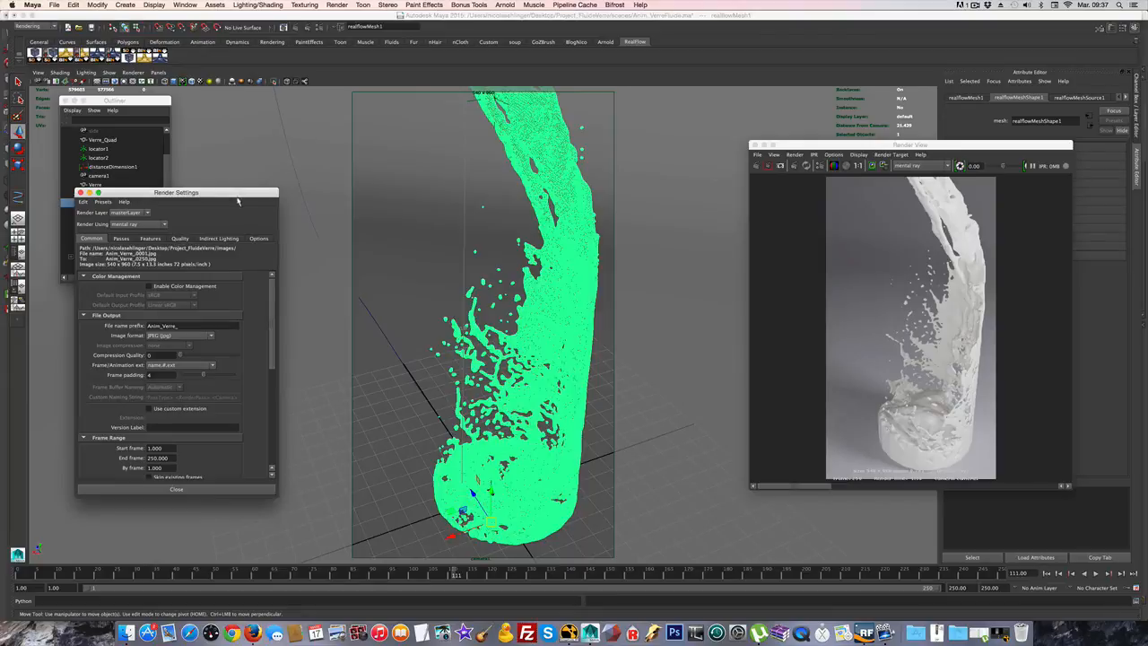
{"action": "left_click_drag", "start_coordinate": [234, 194], "coordinate": [259, 265]}
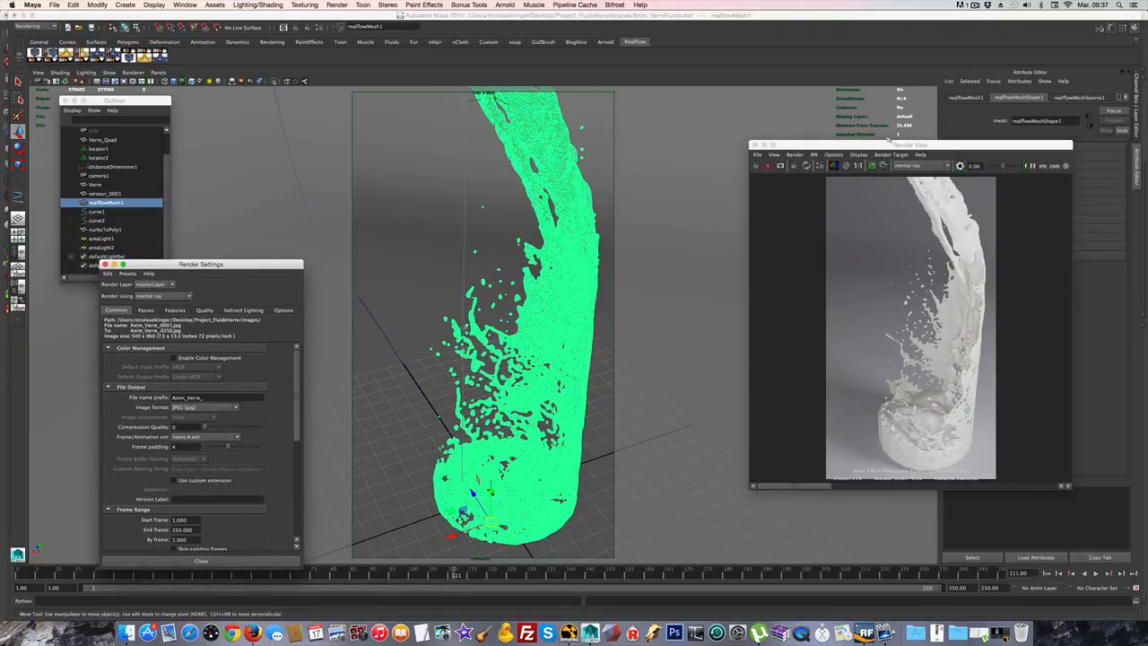
{"action": "left_click_drag", "start_coordinate": [887, 142], "coordinate": [767, 125]}
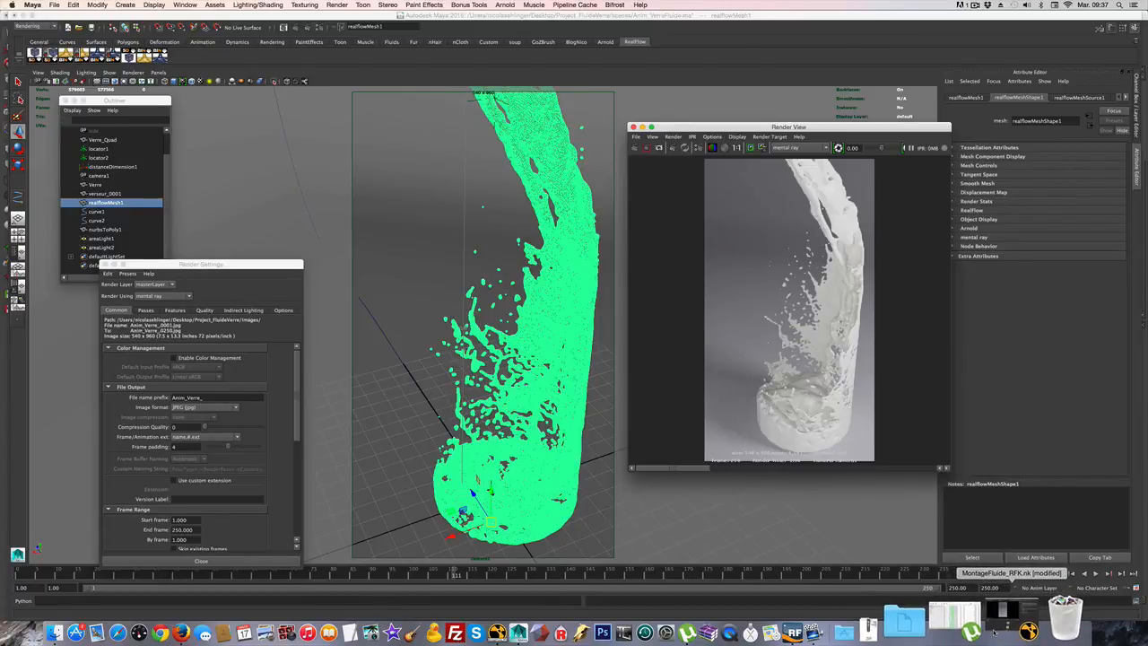
Restore the MontageFluide_RFK Nuke window, rearrange the Read1, Write1 and Viewer1 nodes in the graph, and minimise it again.
{"action": "left_click", "coordinate": [1012, 615]}
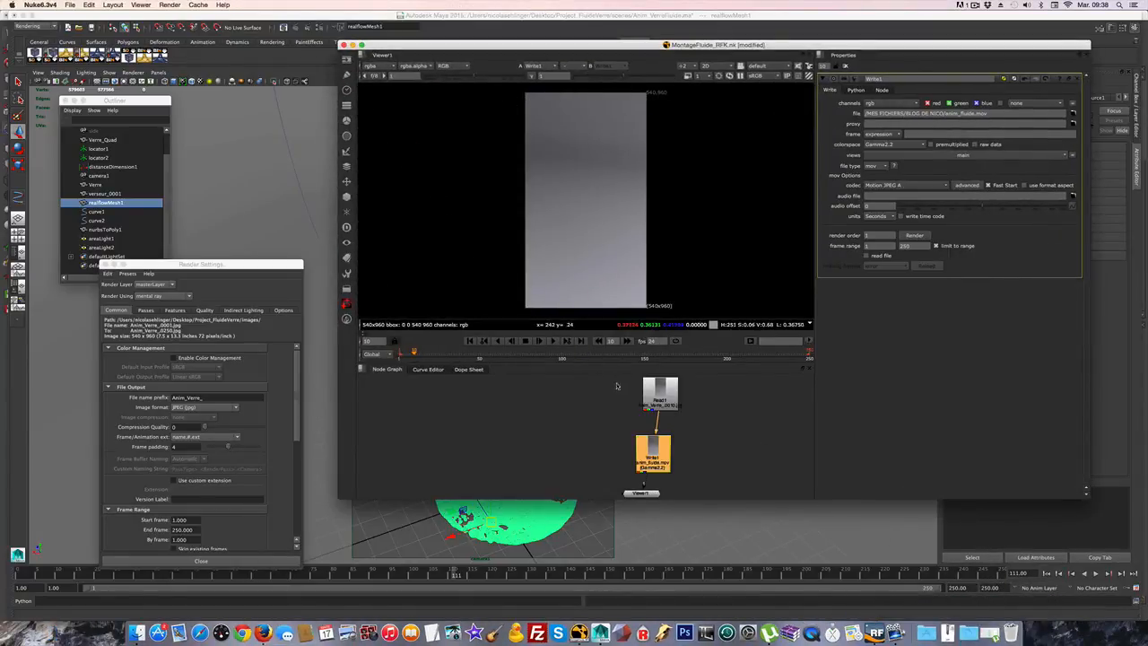
{"action": "left_click_drag", "start_coordinate": [648, 398], "coordinate": [571, 398]}
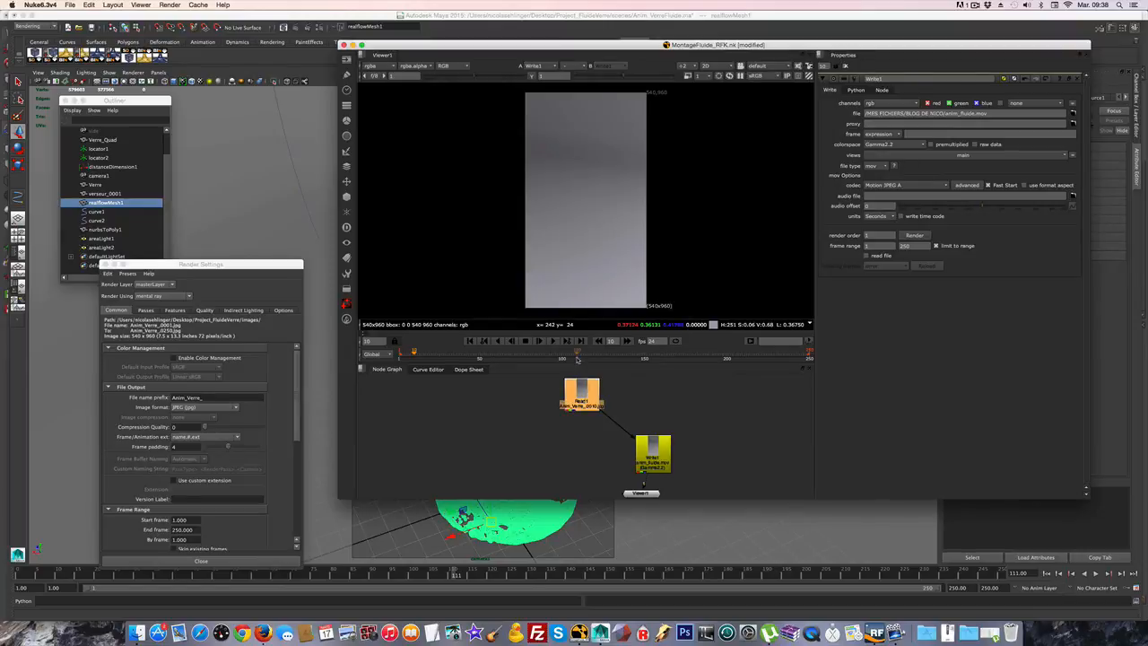
{"action": "left_click_drag", "start_coordinate": [643, 445], "coordinate": [598, 446]}
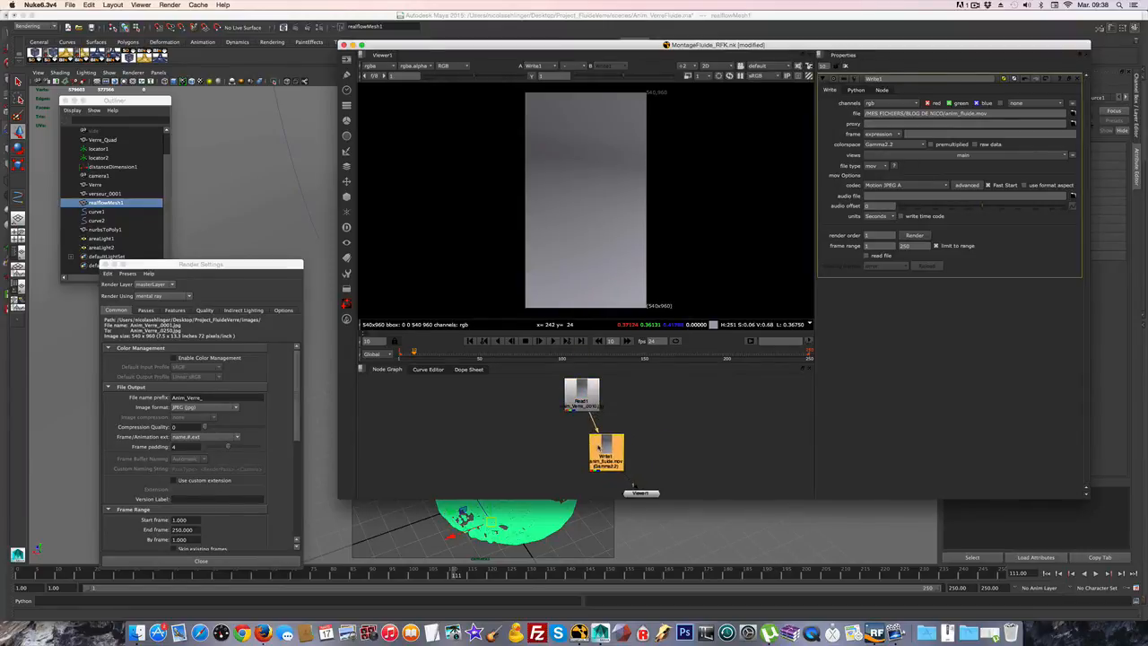
{"action": "left_click_drag", "start_coordinate": [634, 489], "coordinate": [640, 485]}
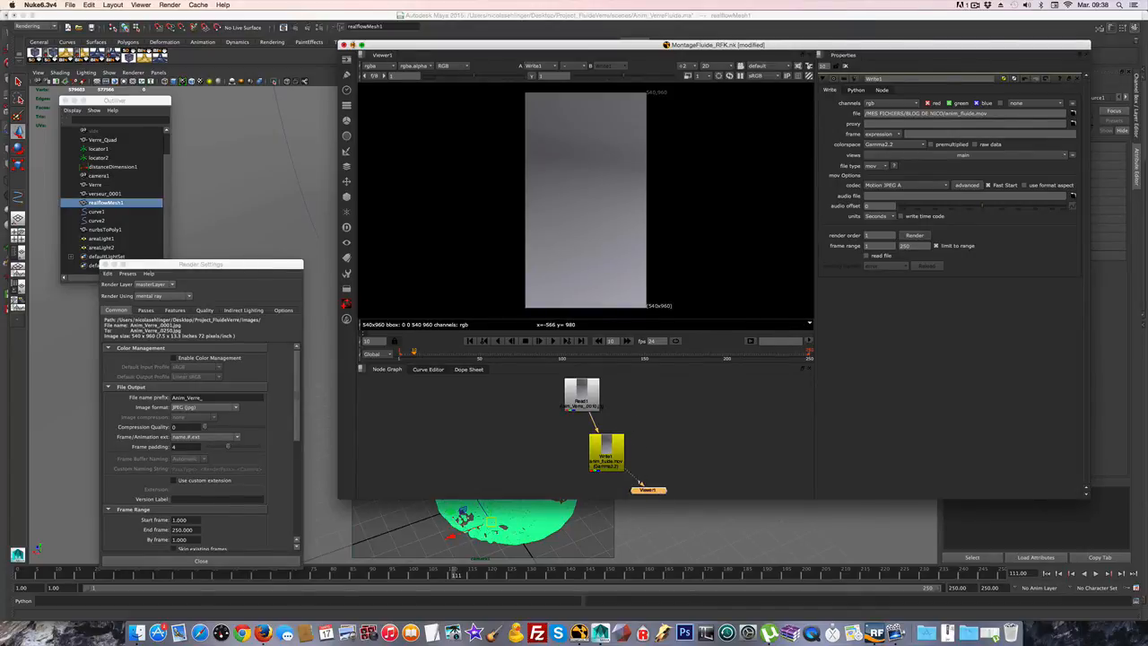
{"action": "key", "text": "super+m"}
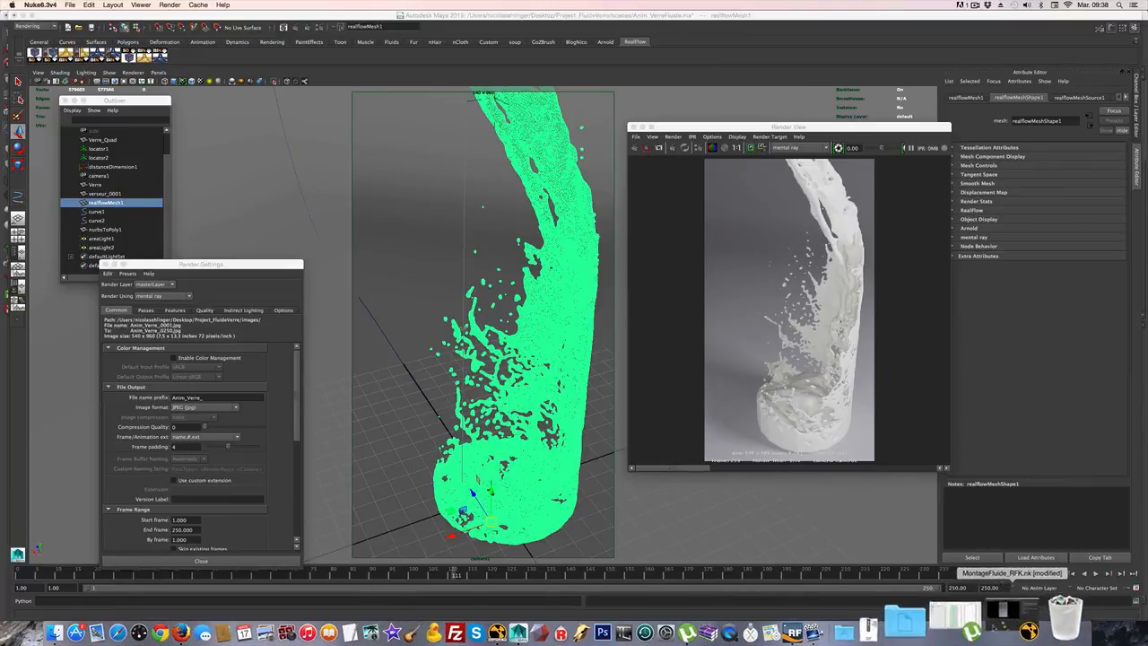
Switch to RealFlow, move the Simu_FluideVerre simulation to frame 222, and view the pour into the glass up close from above.
{"action": "left_click", "coordinate": [866, 621]}
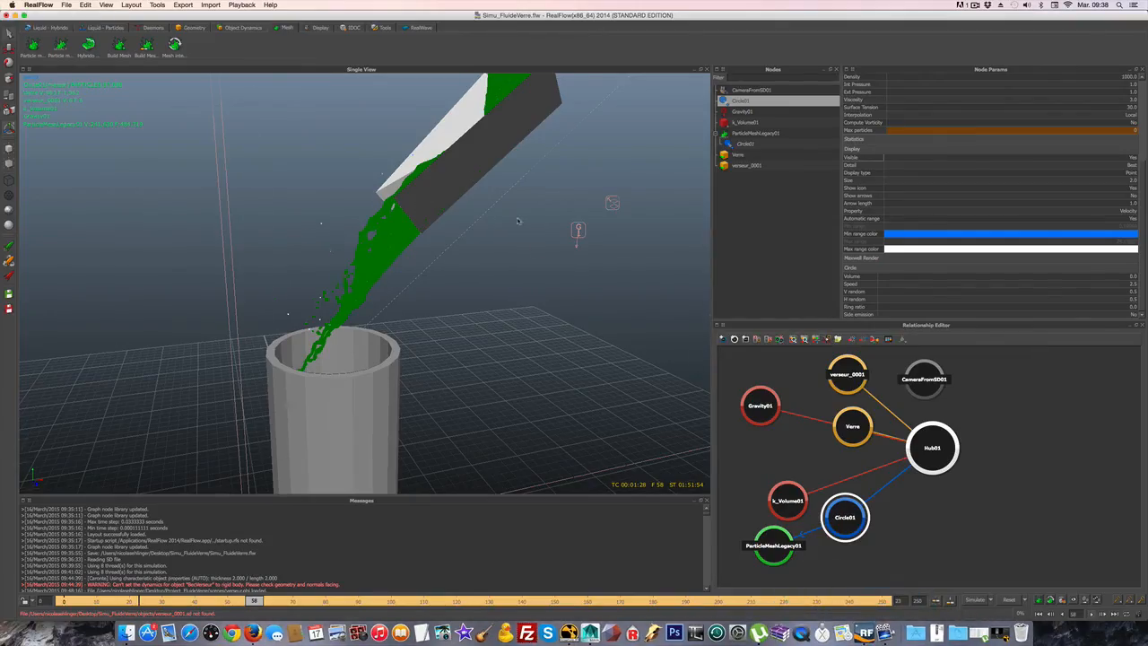
{"action": "scroll", "coordinate": [517, 221], "scroll_direction": "down", "scroll_amount": 4}
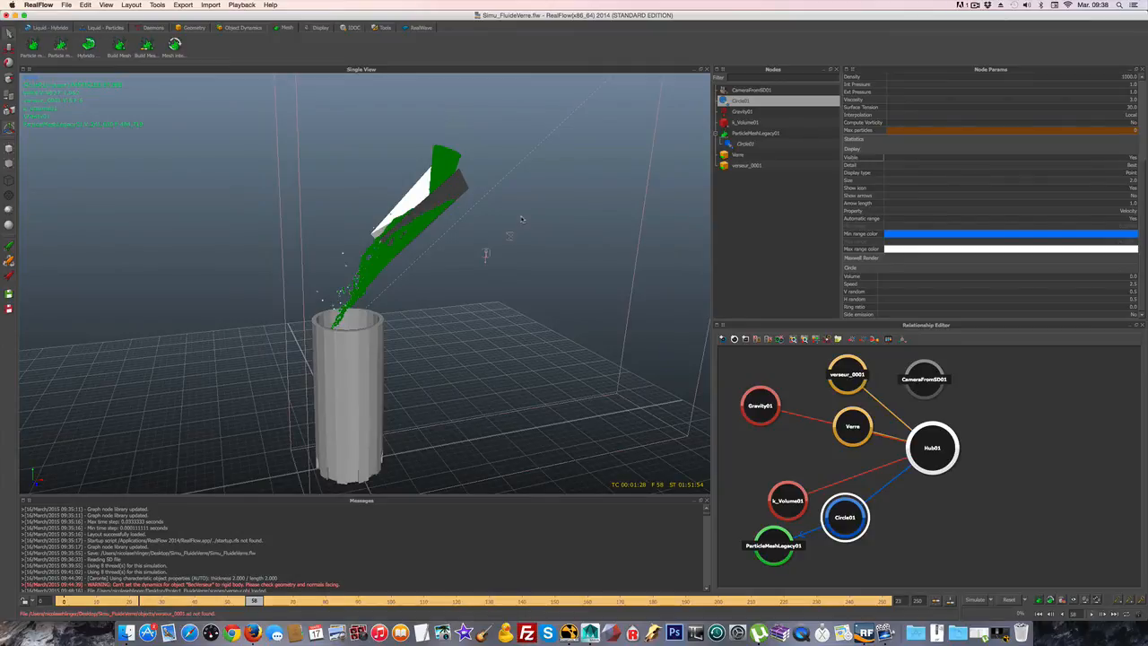
{"action": "left_click_drag", "start_coordinate": [517, 197], "coordinate": [420, 311], "text": "alt"}
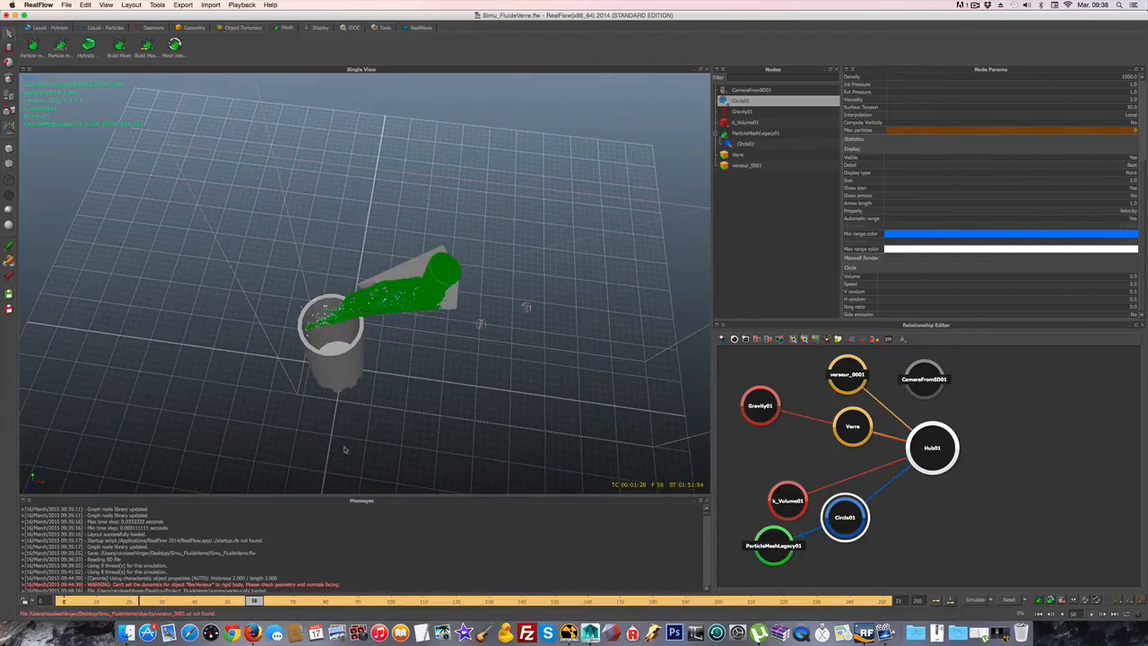
{"action": "left_click_drag", "start_coordinate": [262, 604], "coordinate": [789, 601]}
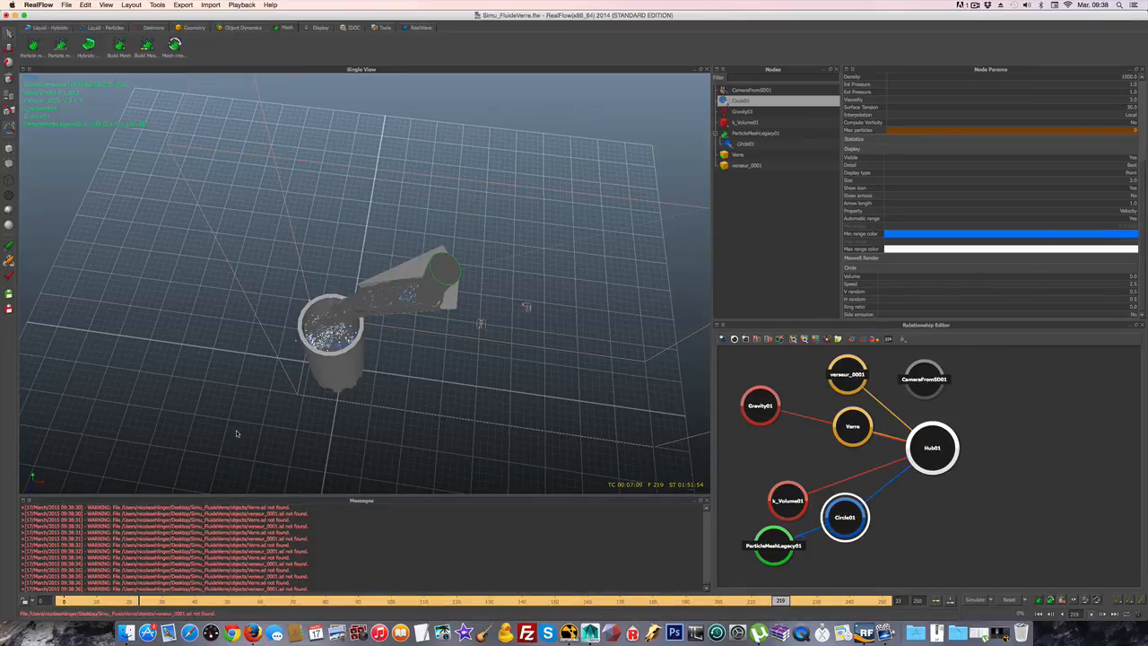
{"action": "mouse_move", "coordinate": [259, 427]}
{"action": "left_mouse_down", "text": "alt"}
{"action": "mouse_move", "coordinate": [203, 407]}
{"action": "mouse_move", "coordinate": [260, 405]}
{"action": "left_mouse_up", "text": "alt"}
{"action": "right_click_drag", "start_coordinate": [260, 406], "coordinate": [417, 331], "text": "alt"}
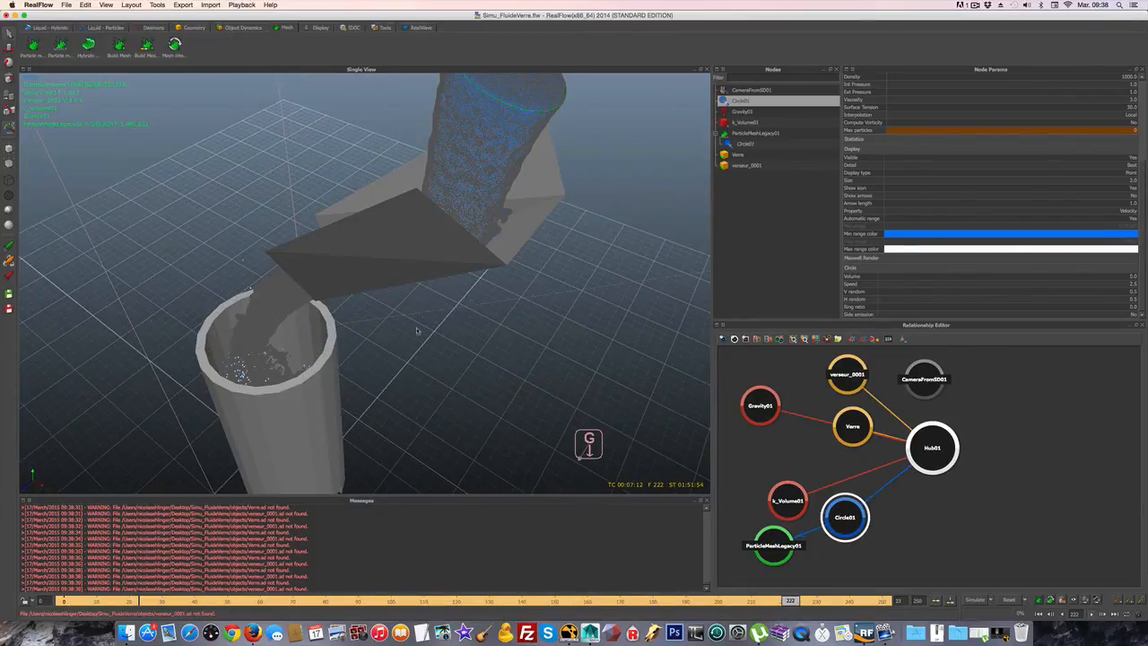
Select the ParticleMeshLegacy01 node and inspect the fluid mesh pouring into the glass from a side view.
{"action": "left_click", "coordinate": [749, 133]}
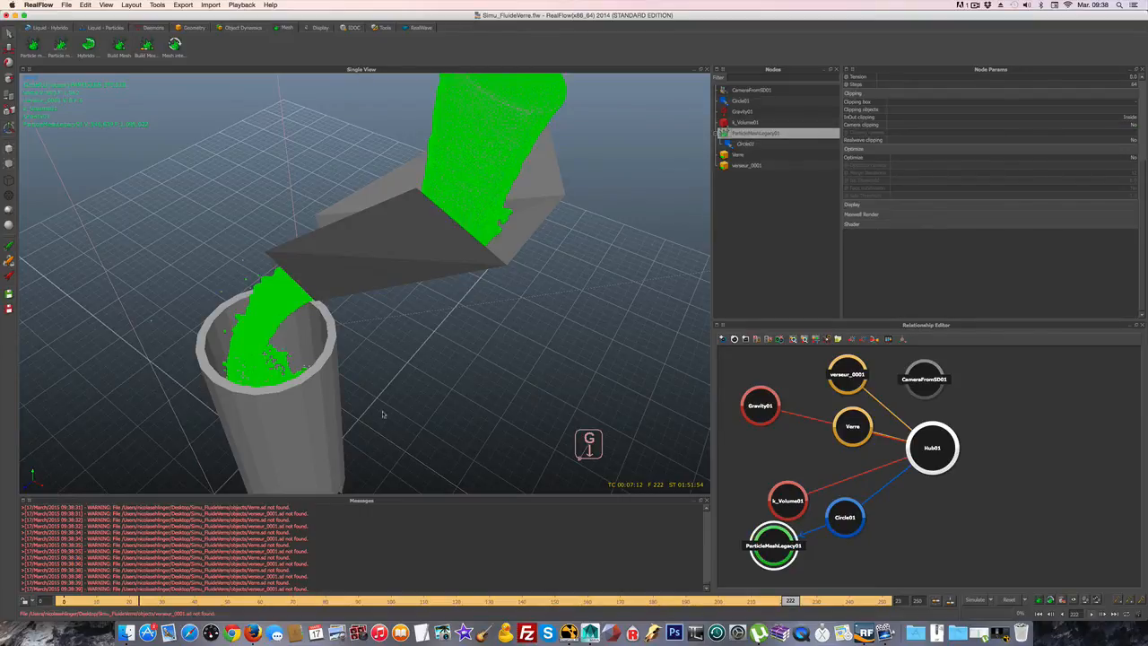
{"action": "left_click_drag", "start_coordinate": [381, 414], "coordinate": [436, 378], "text": "alt"}
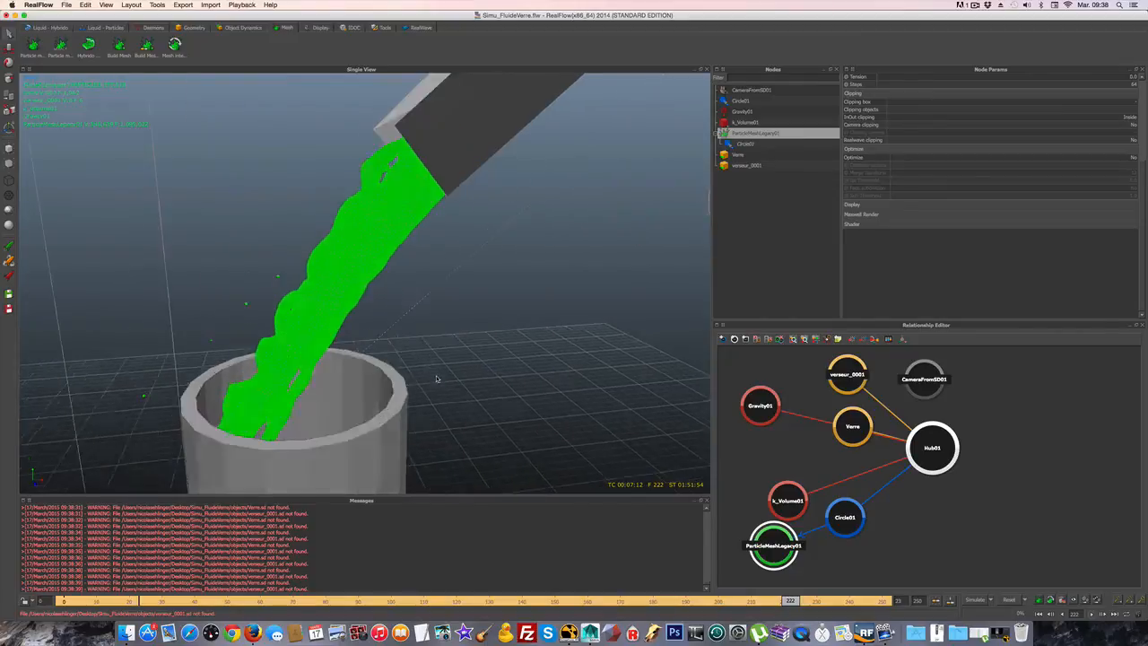
{"action": "scroll", "coordinate": [436, 379], "scroll_direction": "up", "scroll_amount": 3}
{"action": "scroll", "coordinate": [428, 379], "scroll_direction": "down", "scroll_amount": 7}
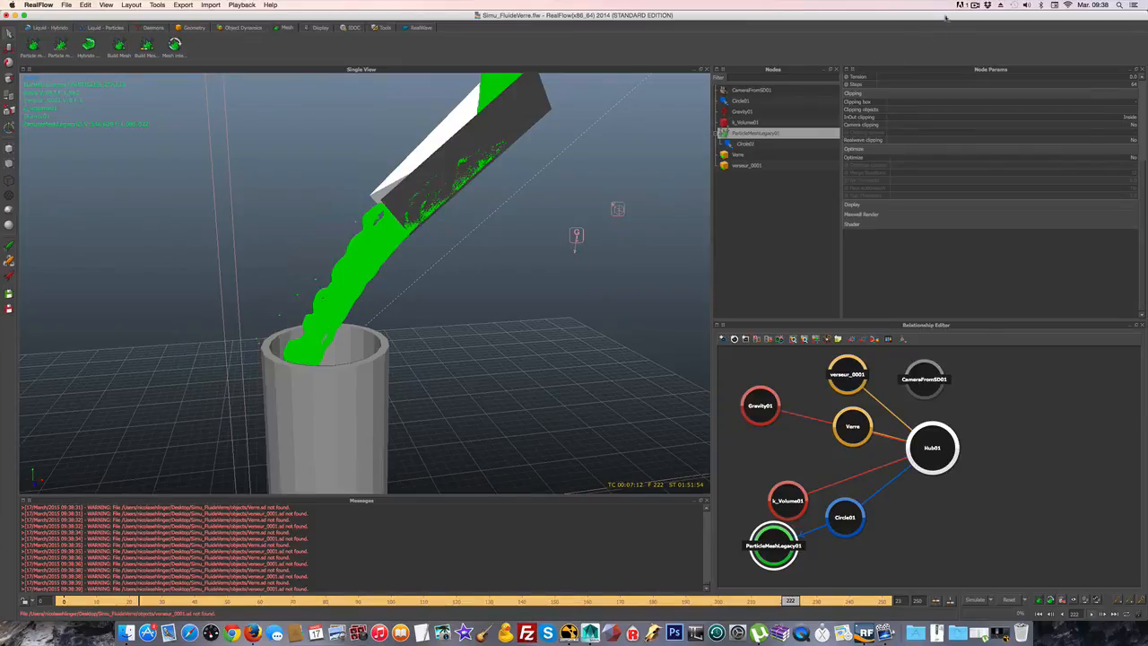
{"action": "left_click", "coordinate": [974, 6]}
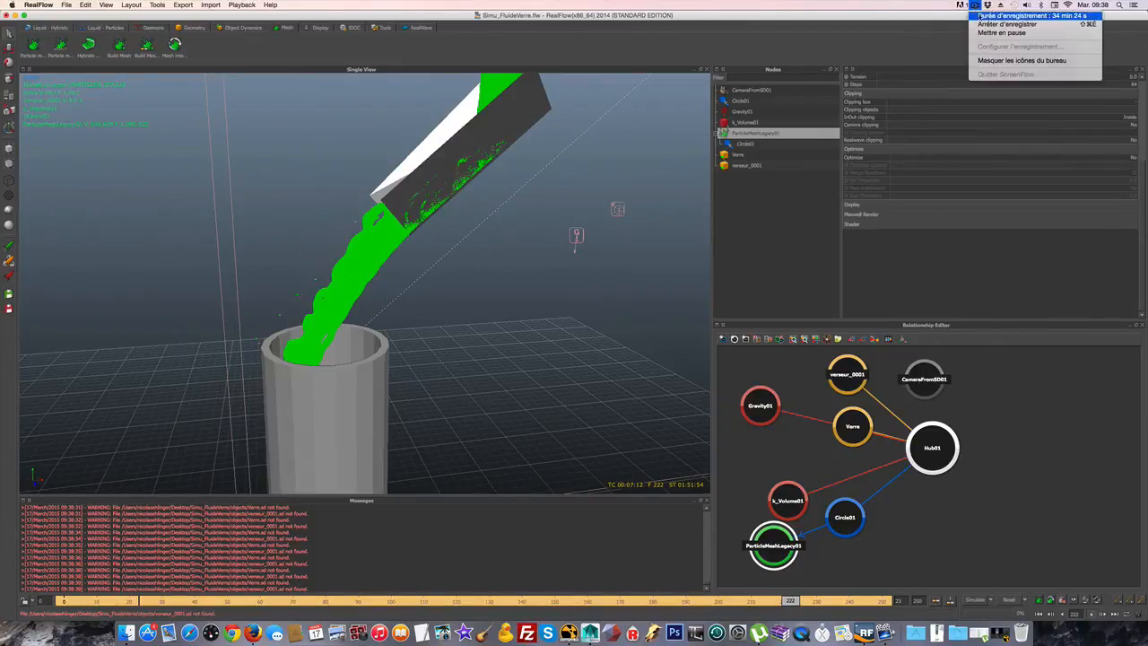